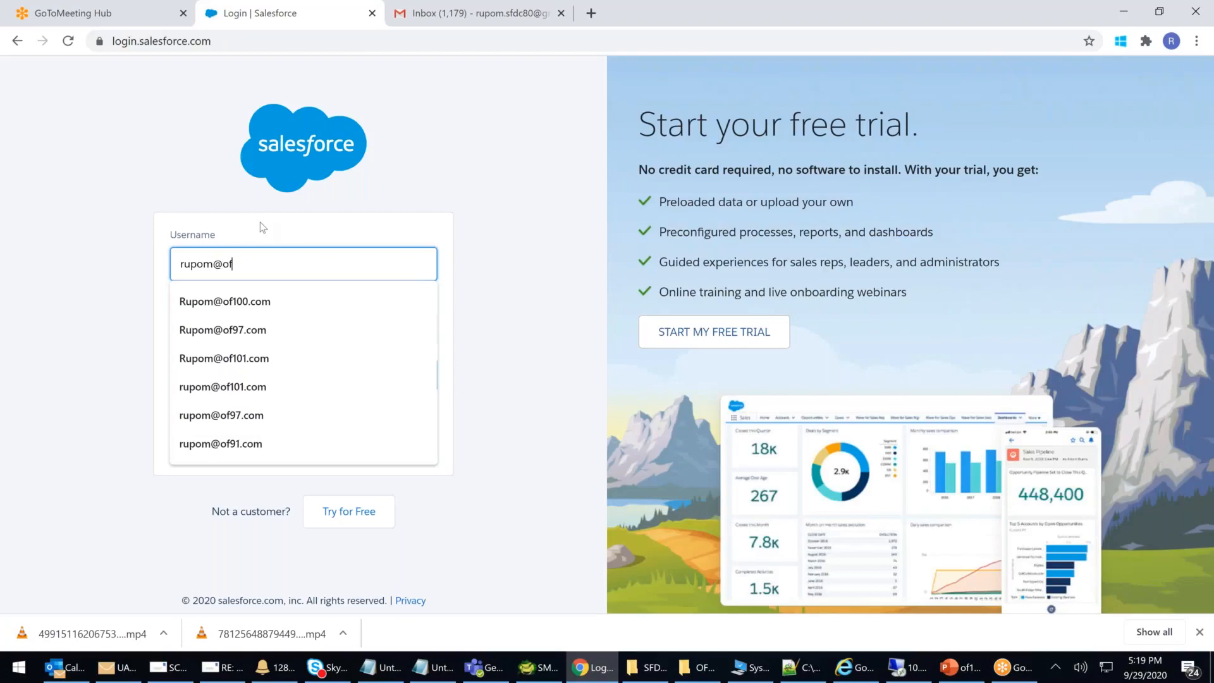
Complete the Salesforce username, enter the account password, log in, and dismiss the browser's downloads bar
{"action": "type", "text": ".com"}
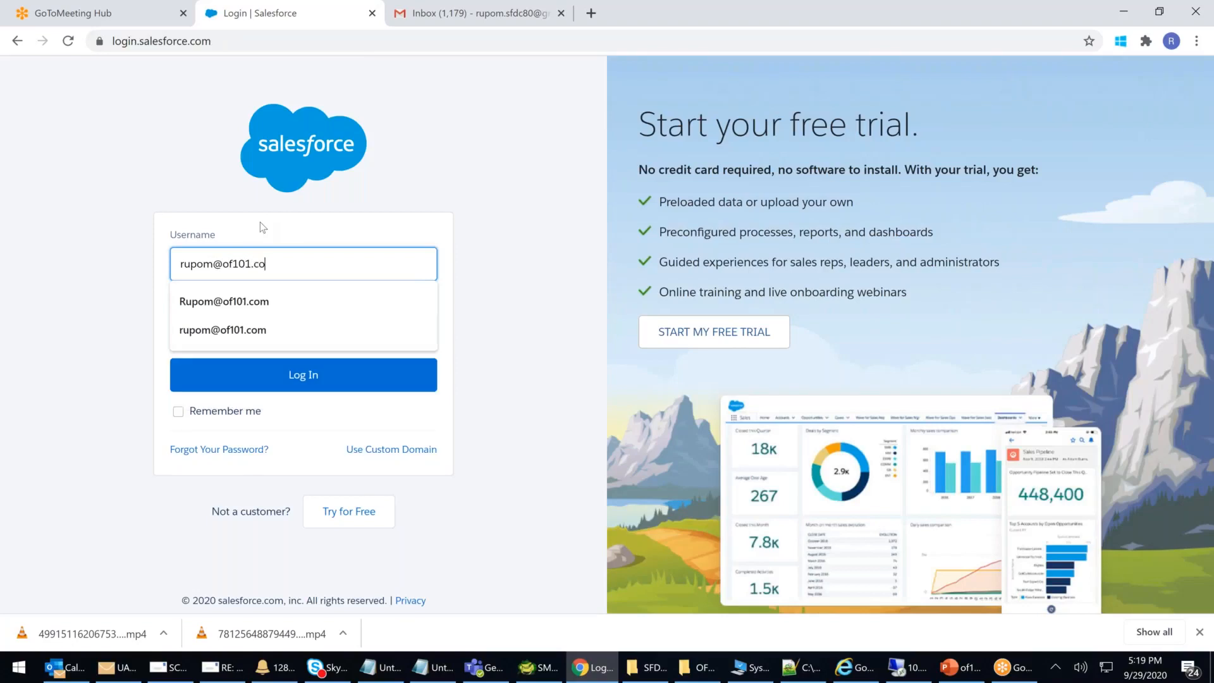
{"action": "key", "text": "Tab"}
{"action": "type", "text": "********"}
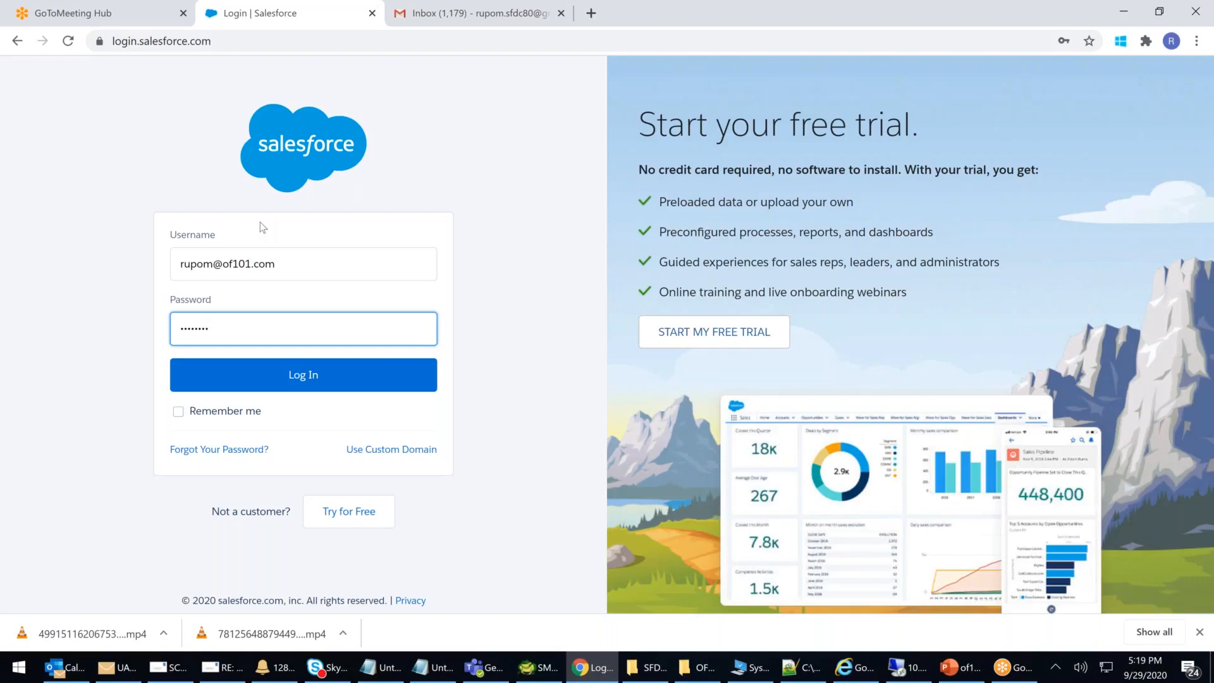
{"action": "key", "text": "Return"}
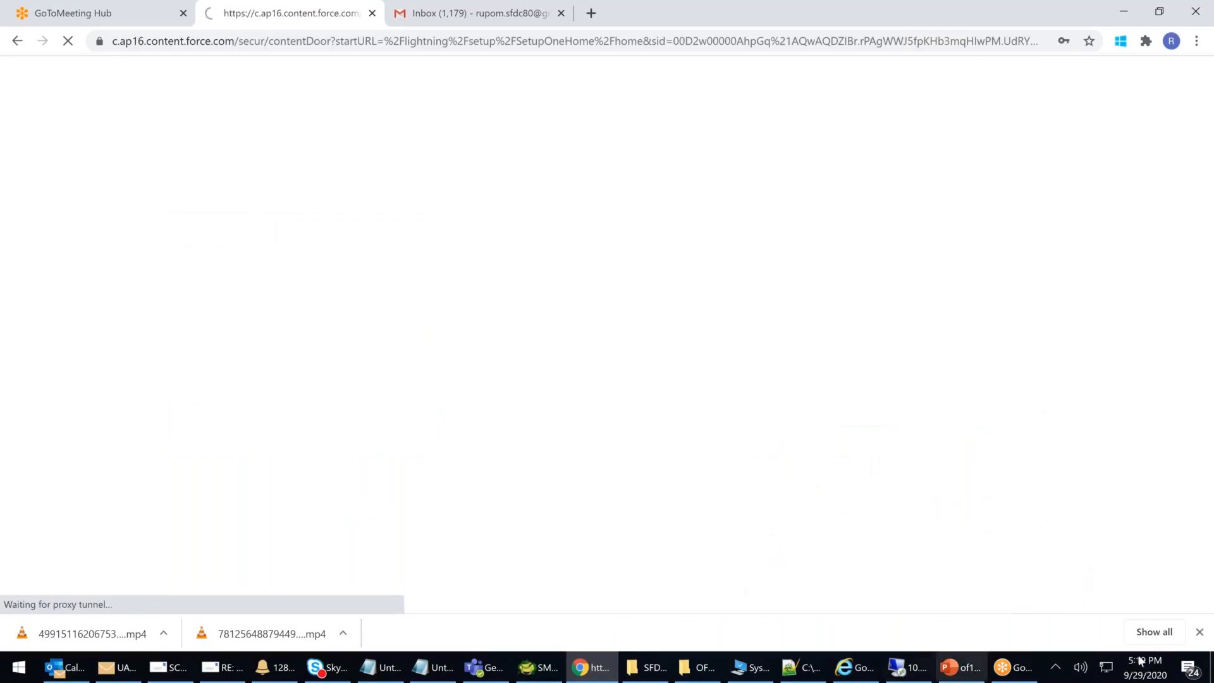
{"action": "left_click", "coordinate": [1199, 631]}
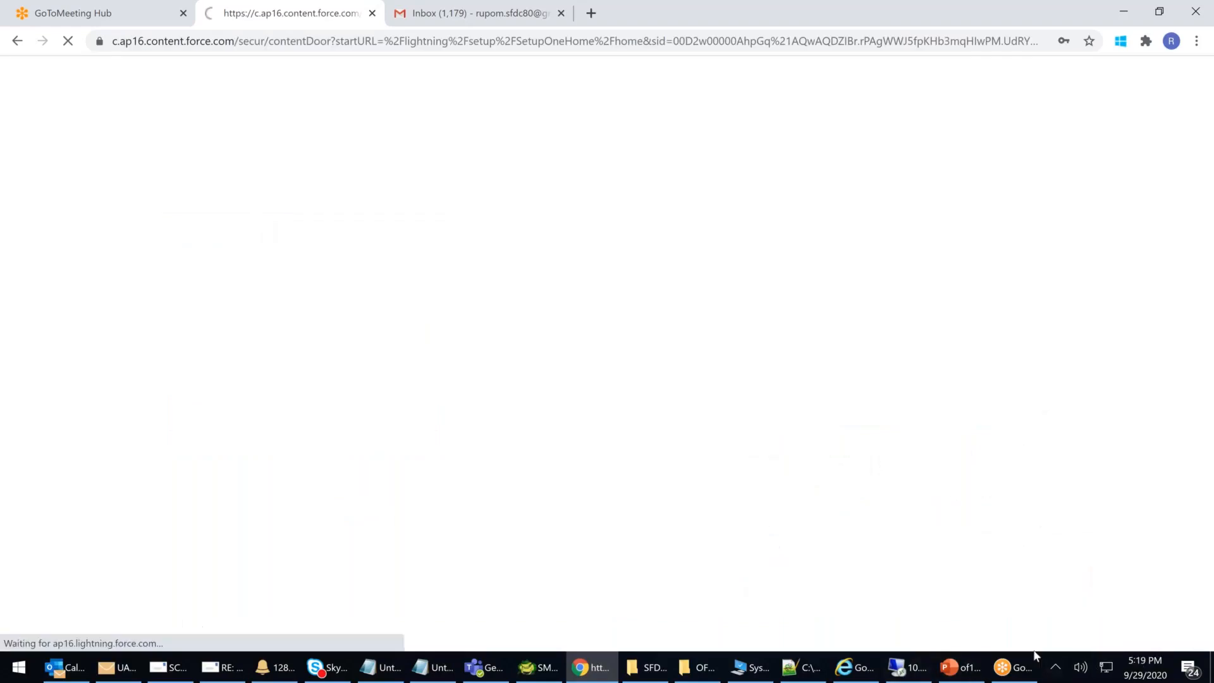
Switch to PowerPoint to review the Patients, Fees & Payments and Operations relationship diagram, and return to Salesforce Setup in Chrome
{"action": "left_click", "coordinate": [960, 667]}
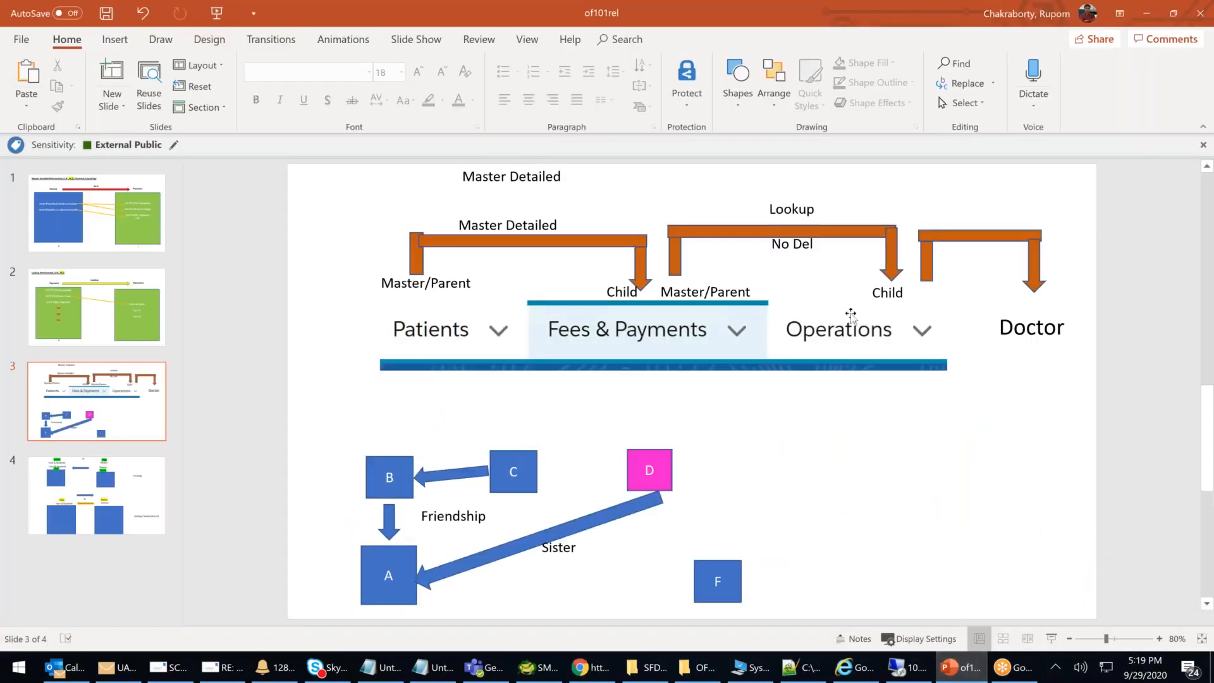
{"action": "left_click", "coordinate": [890, 326]}
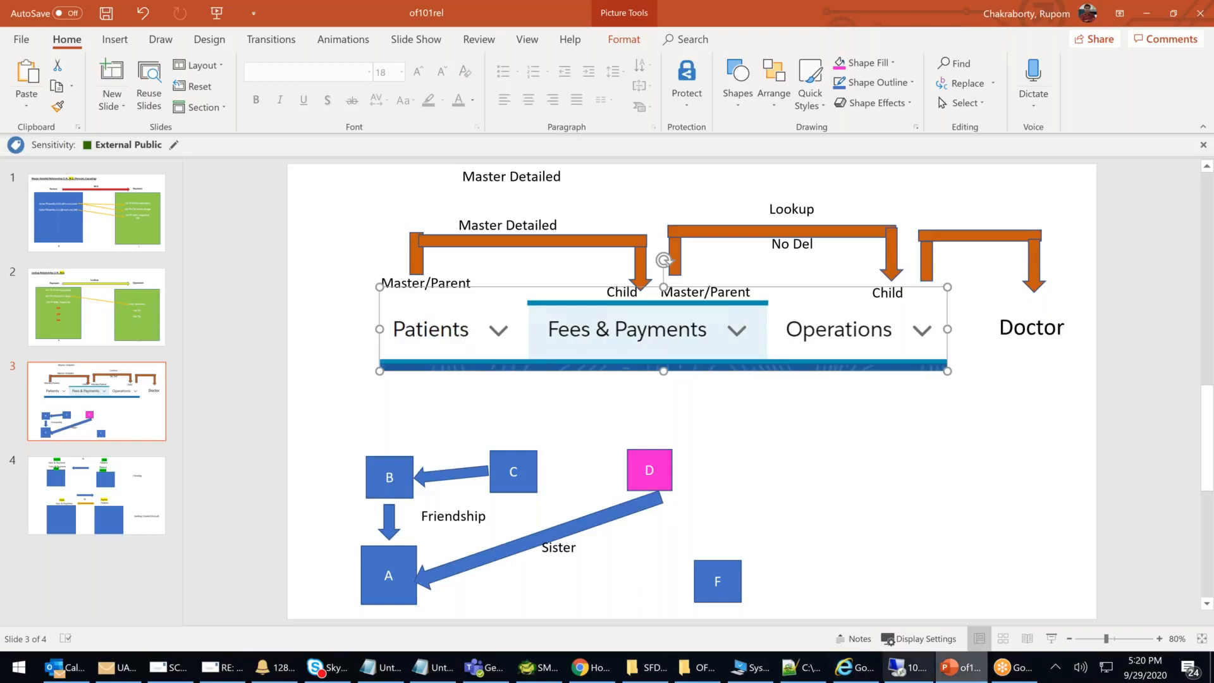
{"action": "left_click", "coordinate": [579, 668]}
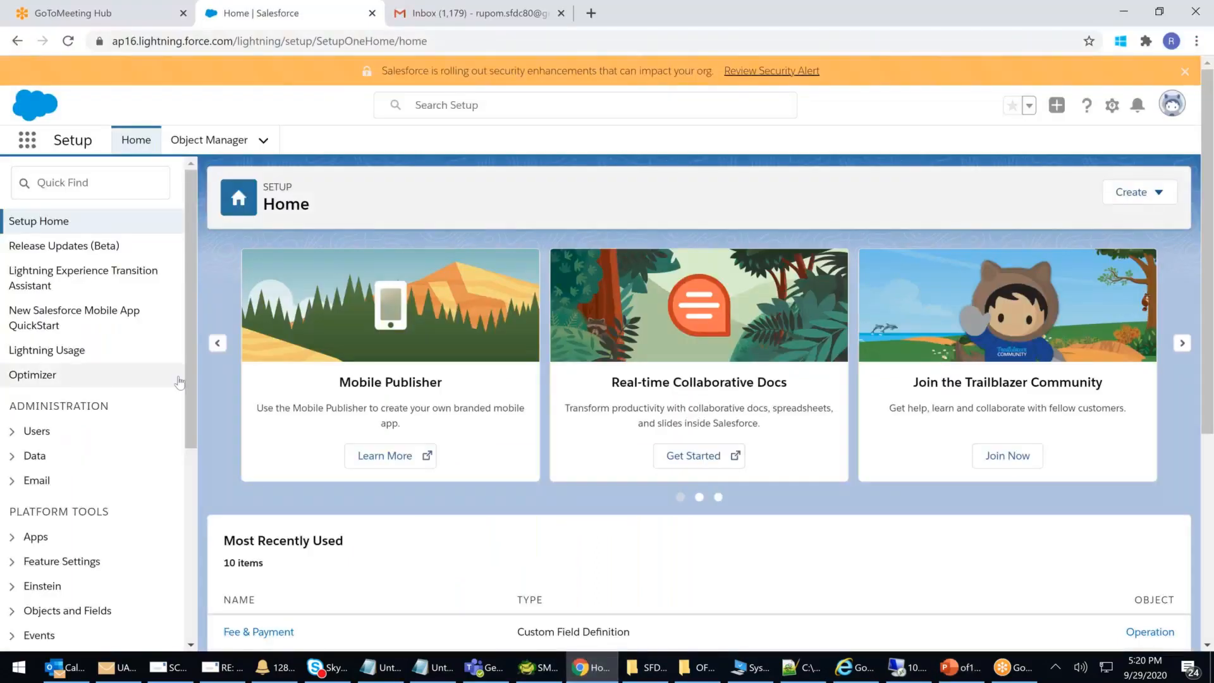
Open the custom object Operation from the Object Manager in Setup
{"action": "scroll", "coordinate": [25, 417], "scroll_direction": "down", "scroll_amount": 2}
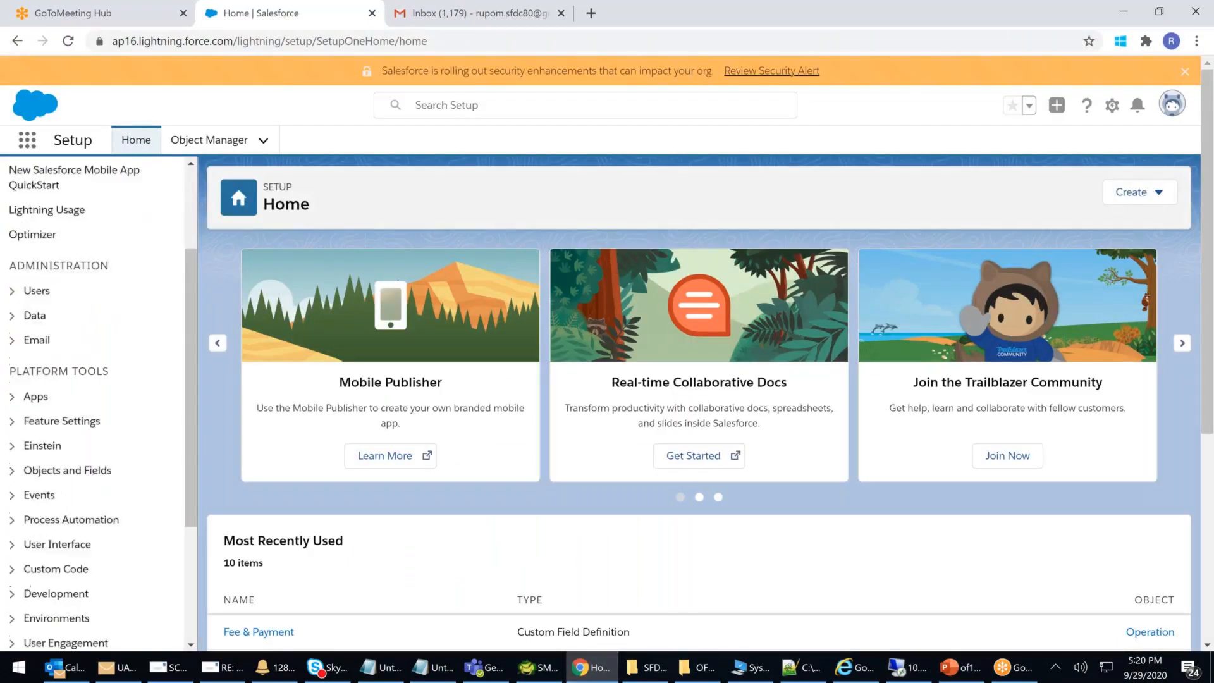
{"action": "left_click", "coordinate": [20, 470]}
{"action": "left_click", "coordinate": [77, 497]}
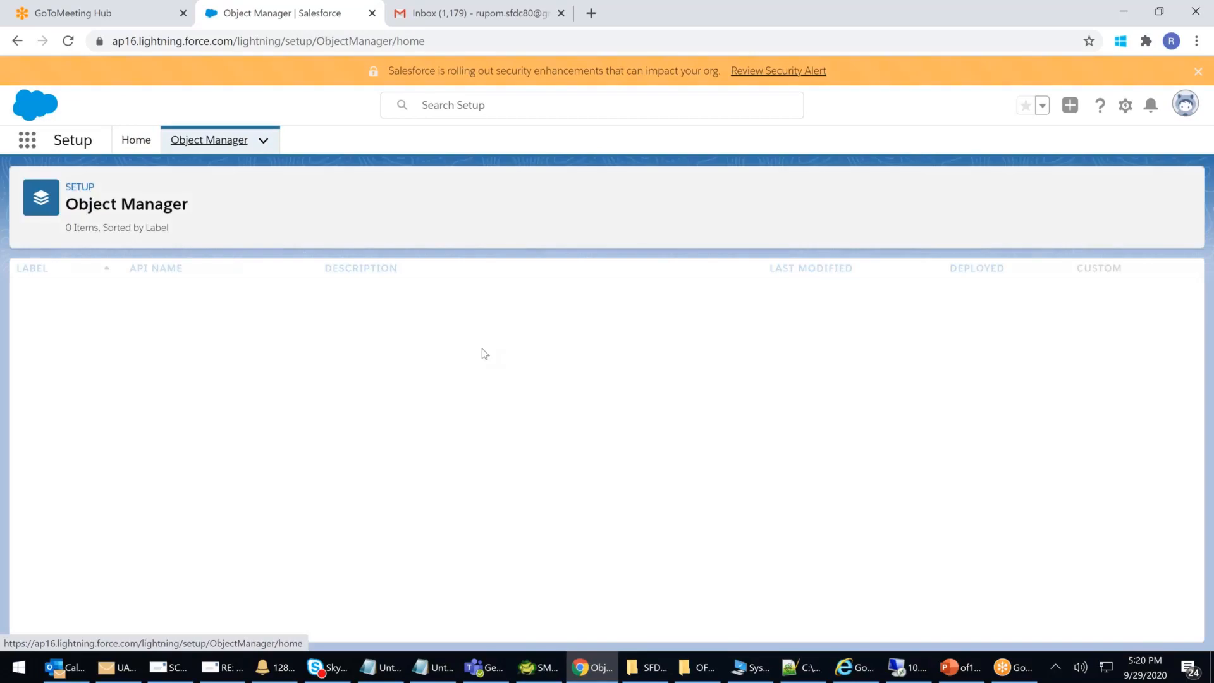
{"action": "scroll", "coordinate": [482, 349], "scroll_direction": "down", "scroll_amount": 15}
{"action": "scroll", "coordinate": [469, 361], "scroll_direction": "down", "scroll_amount": 6}
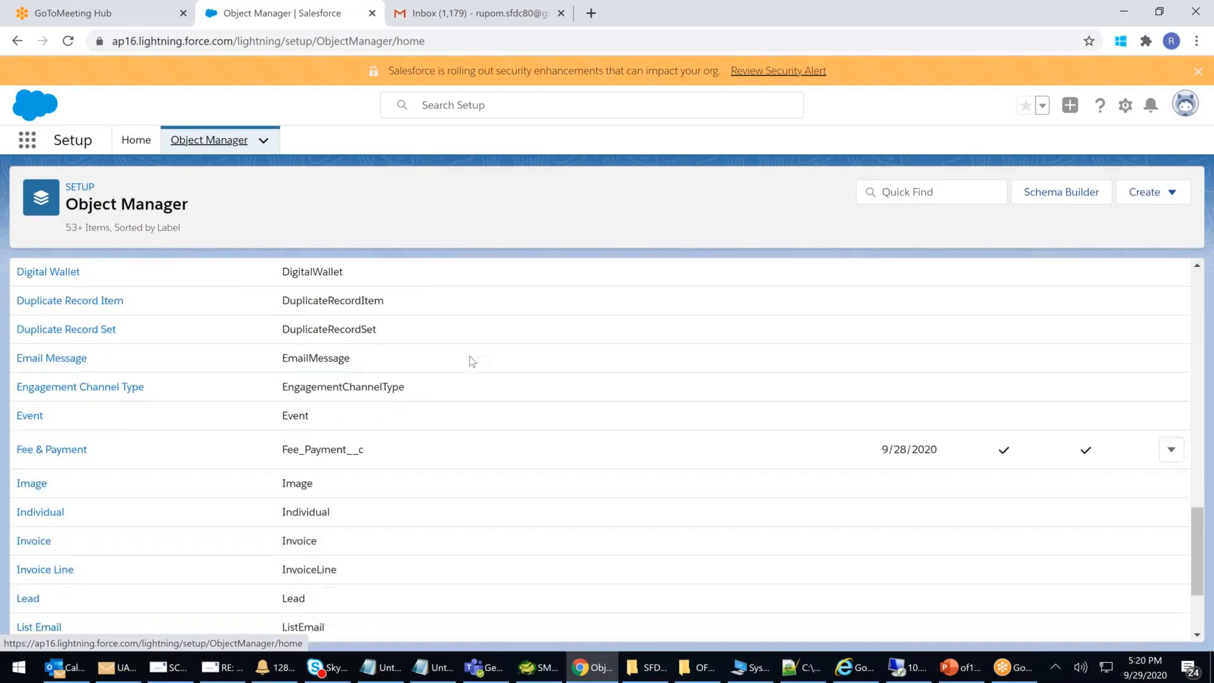
{"action": "scroll", "coordinate": [470, 361], "scroll_direction": "down", "scroll_amount": 5}
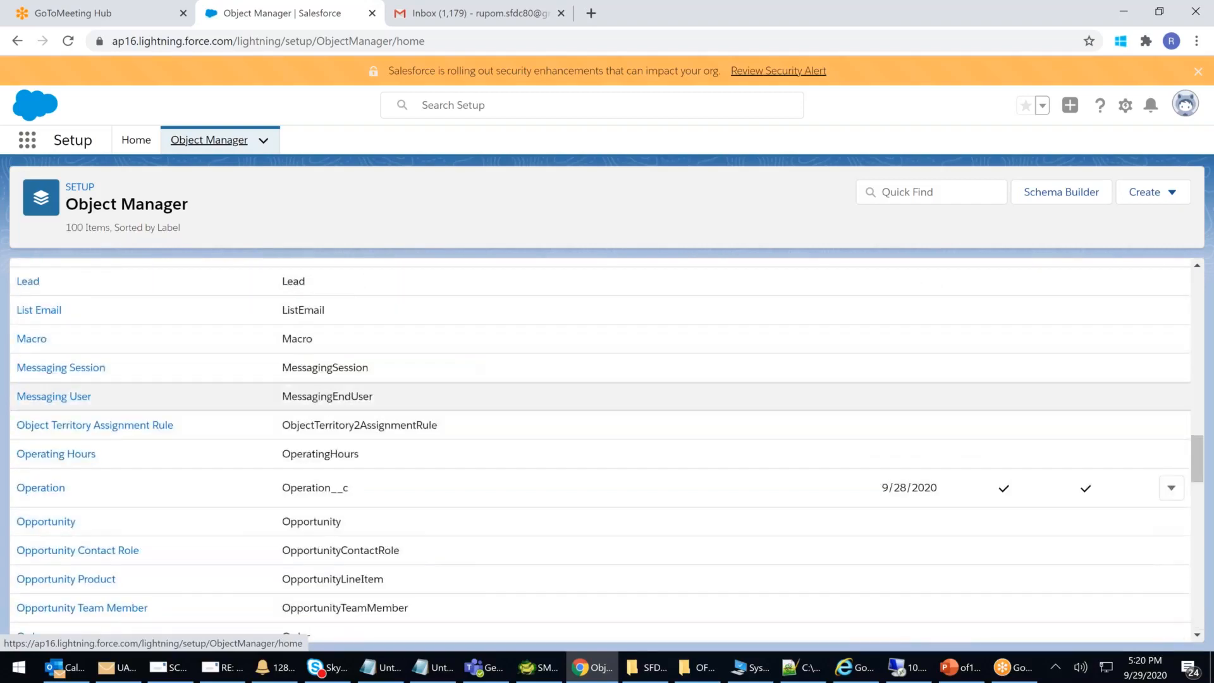
{"action": "left_click", "coordinate": [40, 488]}
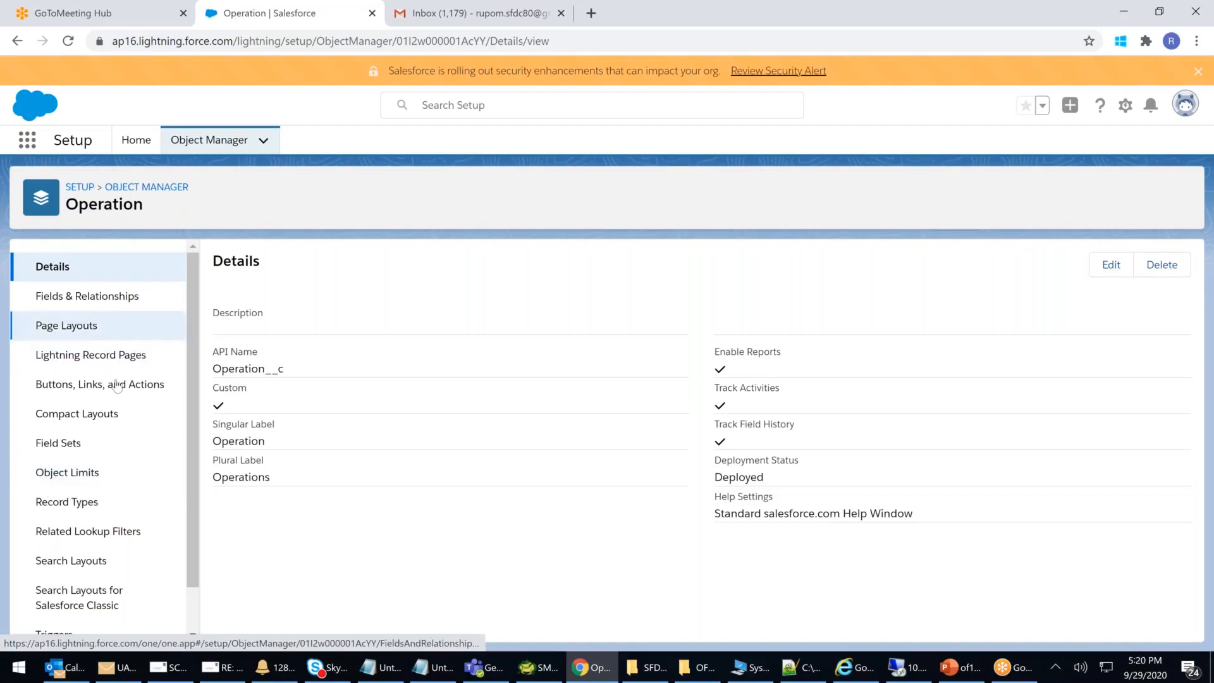
Start a new custom field on the Operation object with Formula as its data type
{"action": "left_click", "coordinate": [126, 299]}
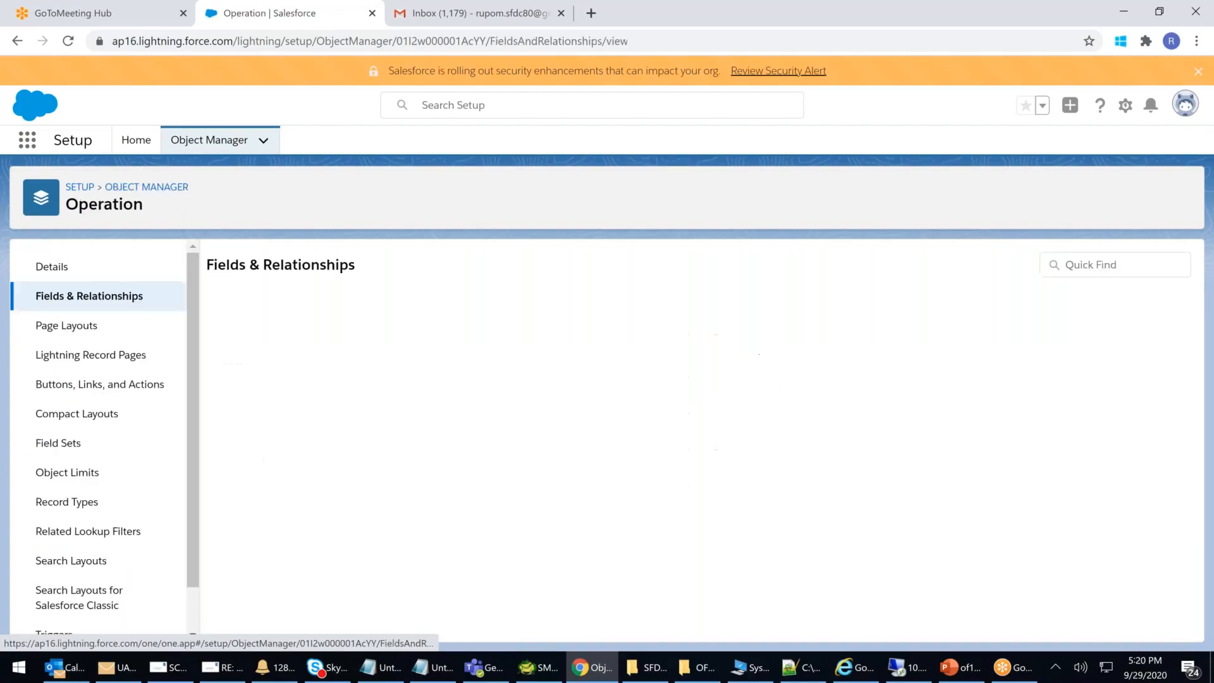
{"action": "left_click", "coordinate": [934, 265]}
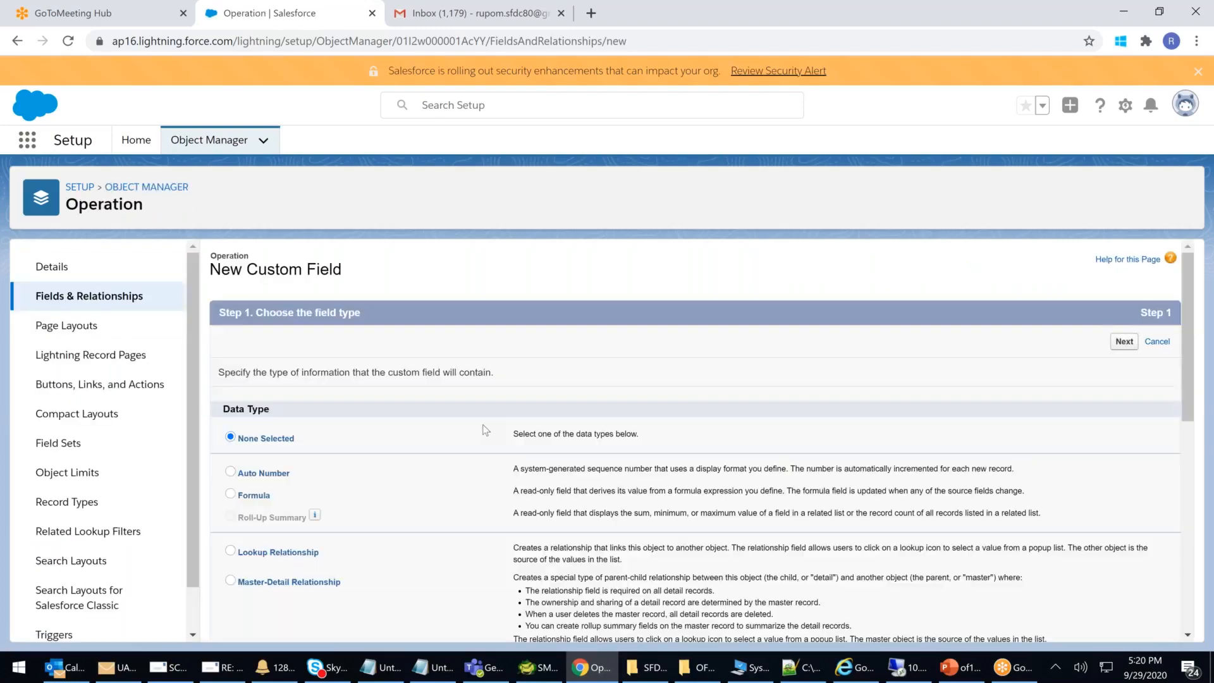
{"action": "scroll", "coordinate": [485, 430], "scroll_direction": "down", "scroll_amount": 3}
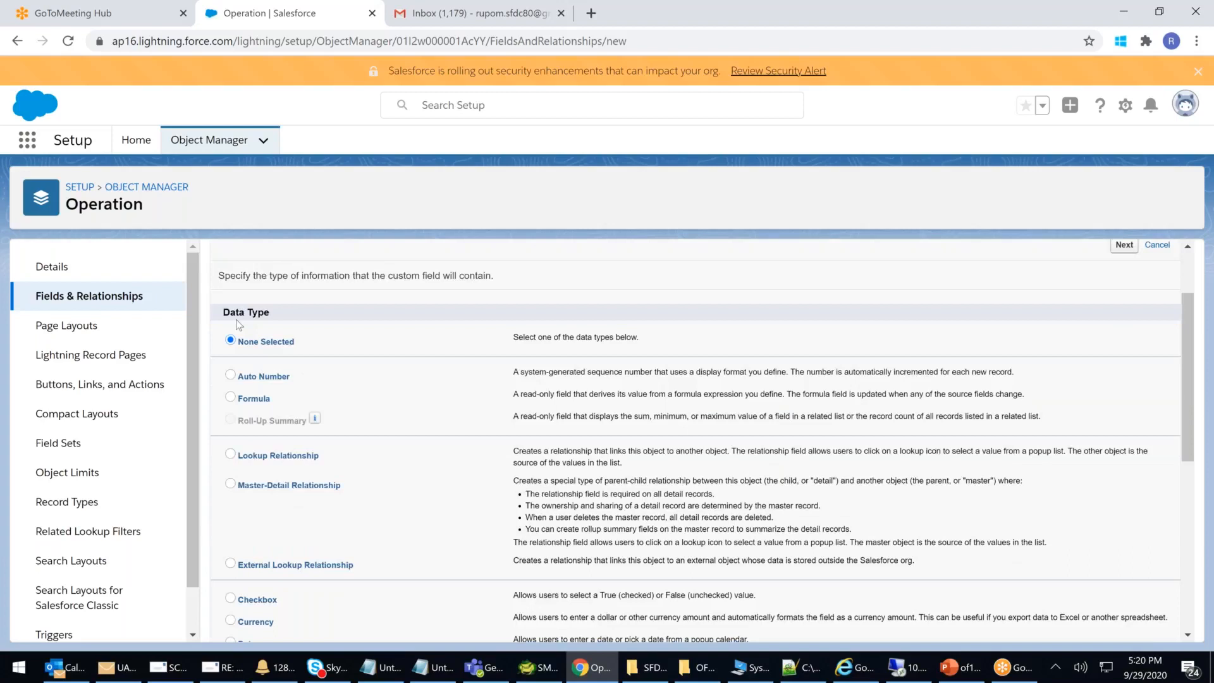
{"action": "left_click", "coordinate": [230, 336]}
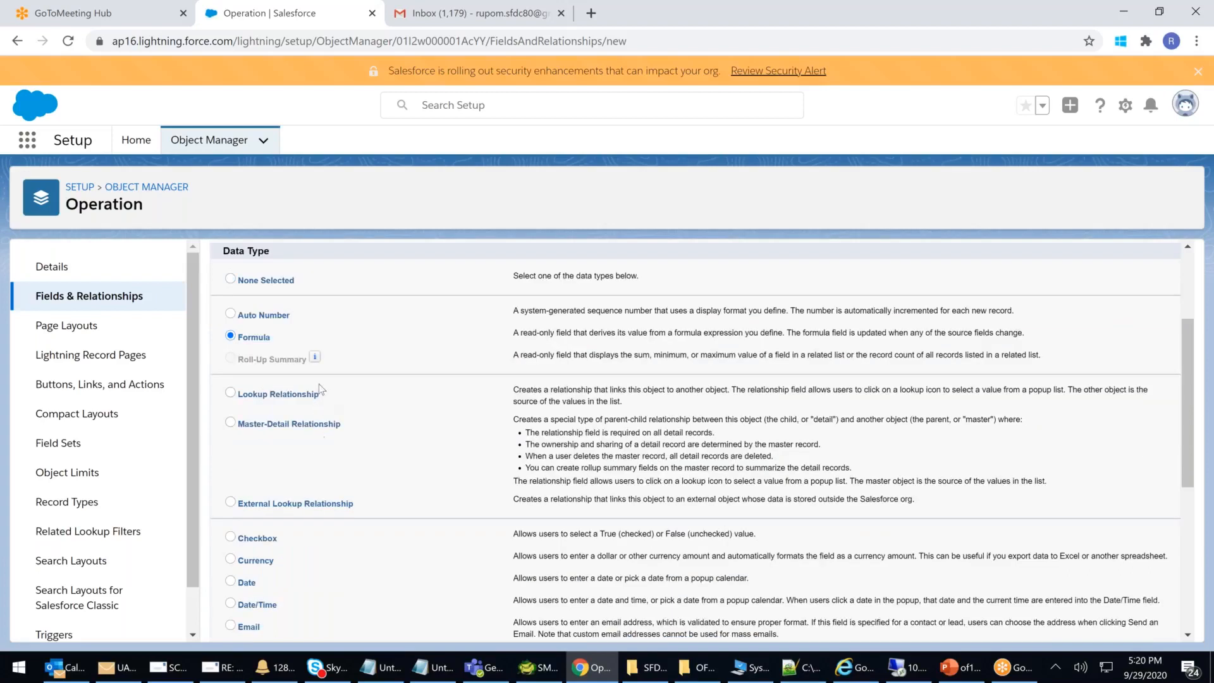
{"action": "scroll", "coordinate": [325, 466], "scroll_direction": "up", "scroll_amount": 3}
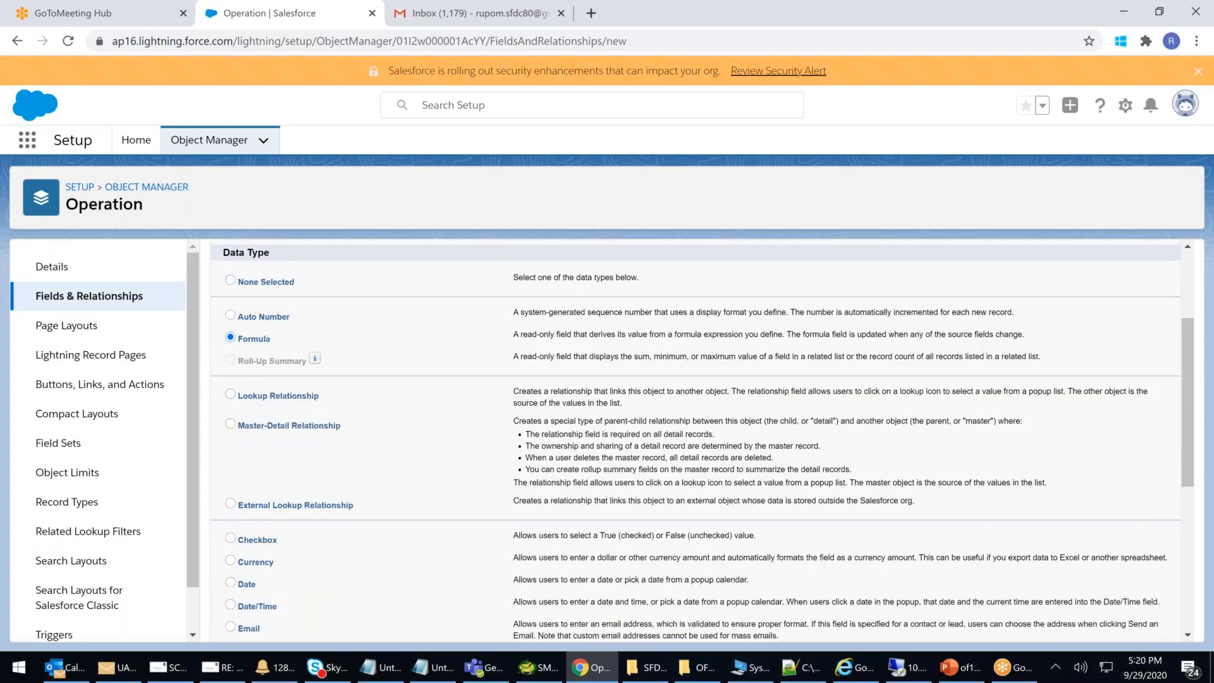
{"action": "left_click", "coordinate": [1124, 341]}
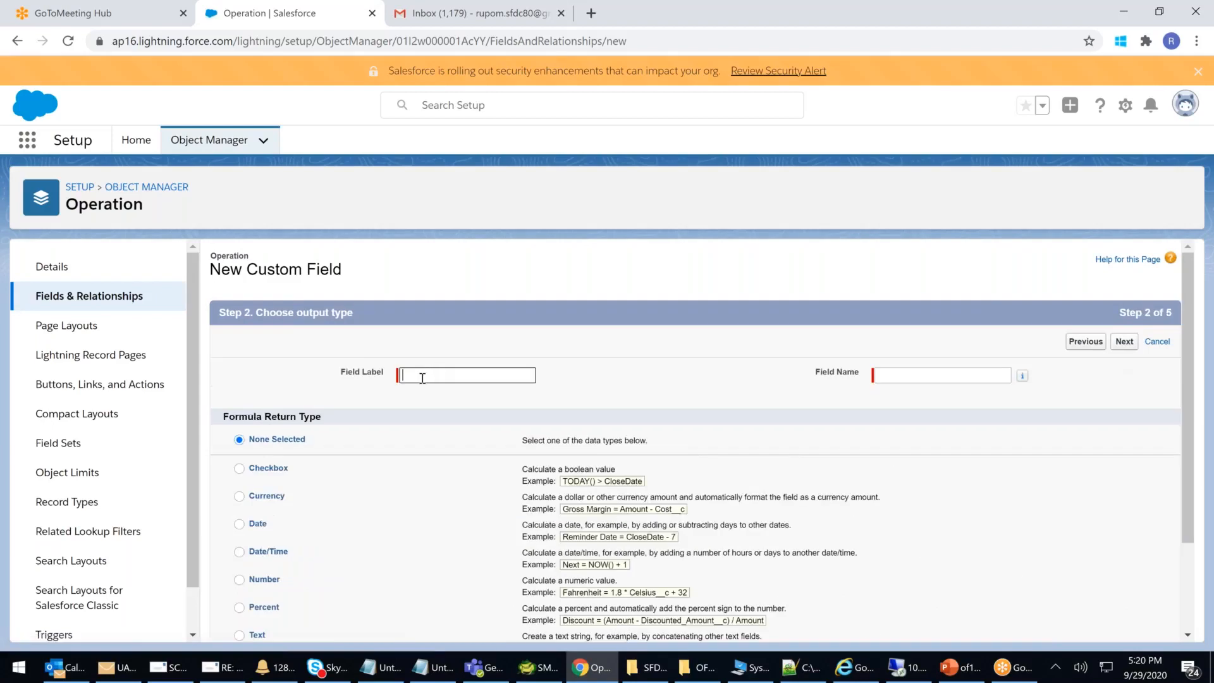
Label the field Patient First Name with field name Patient_First_Name and set its formula return type to Text
{"action": "left_click", "coordinate": [421, 376]}
{"action": "type", "text": "Patient First Name"}
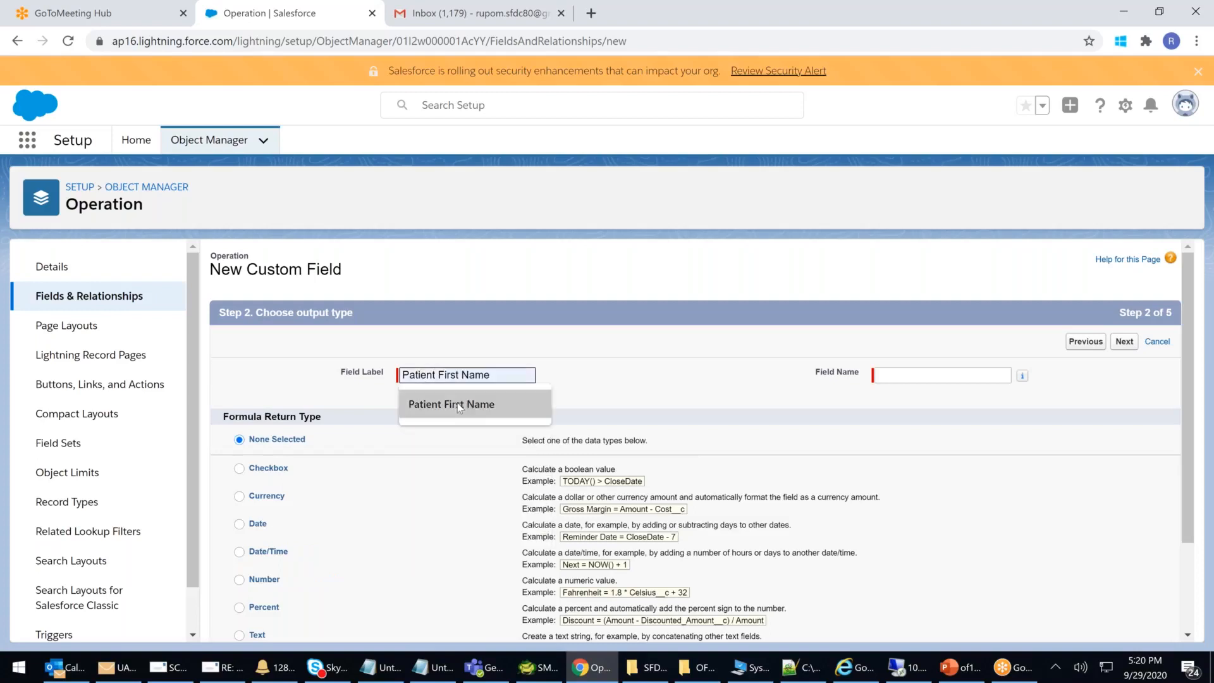
{"action": "left_click", "coordinate": [446, 405]}
{"action": "left_click", "coordinate": [913, 376]}
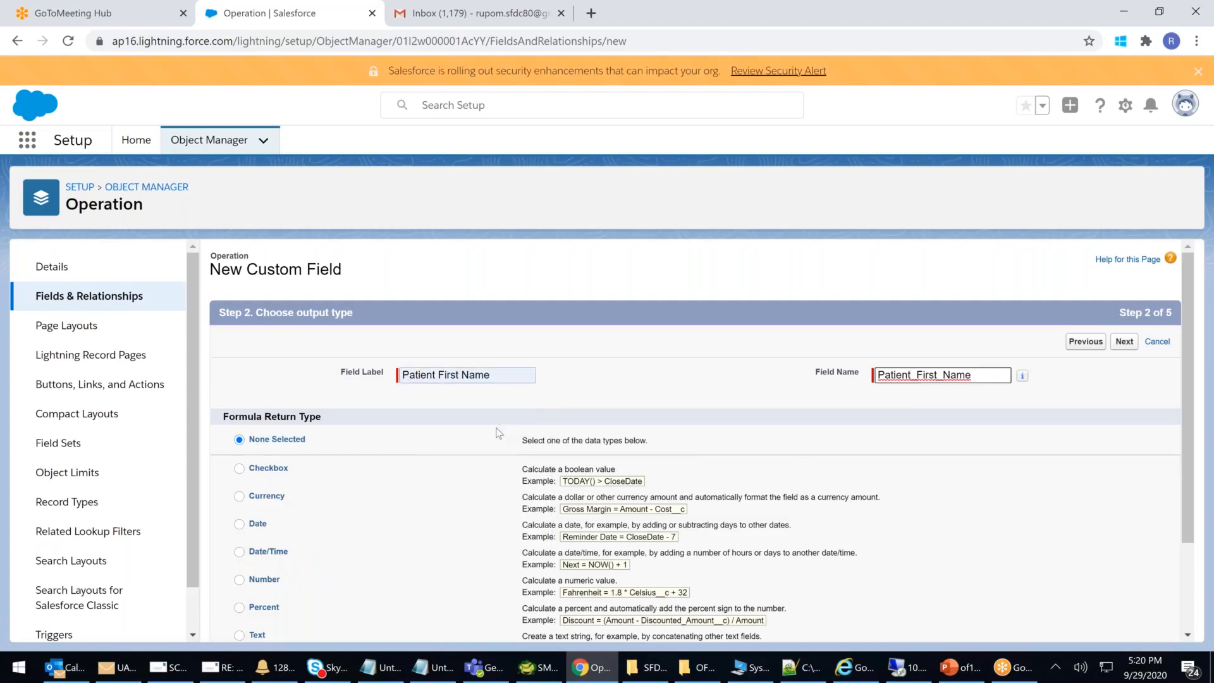
{"action": "scroll", "coordinate": [360, 493], "scroll_direction": "down", "scroll_amount": 2}
{"action": "left_click", "coordinate": [244, 517]}
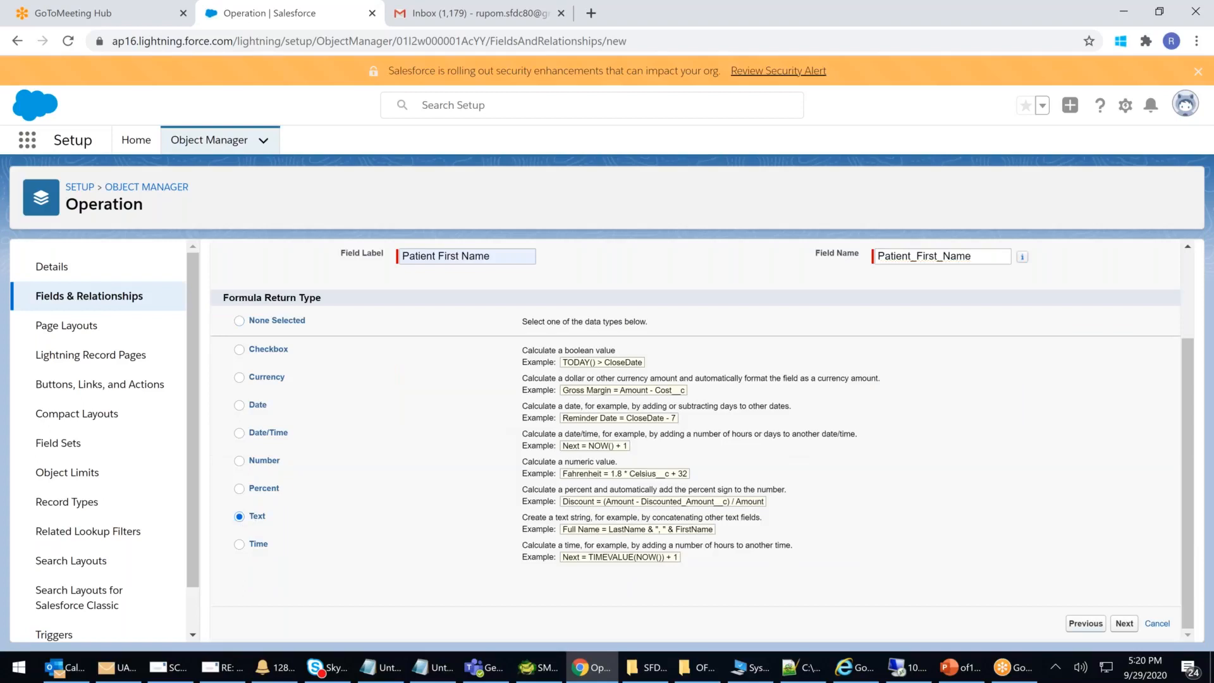
{"action": "left_click", "coordinate": [1124, 623]}
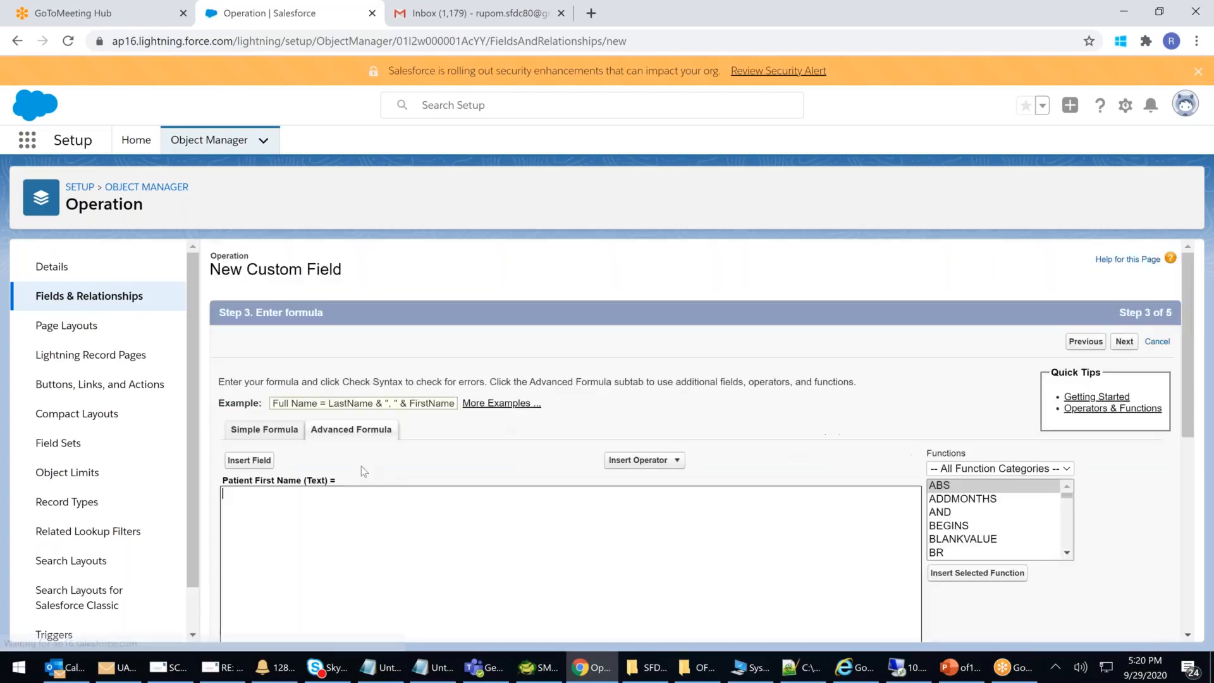
Insert the Patient First Name field into the formula through Operation > Fee & Payment > Patient
{"action": "scroll", "coordinate": [441, 483], "scroll_direction": "down", "scroll_amount": 1}
{"action": "left_click", "coordinate": [249, 382]}
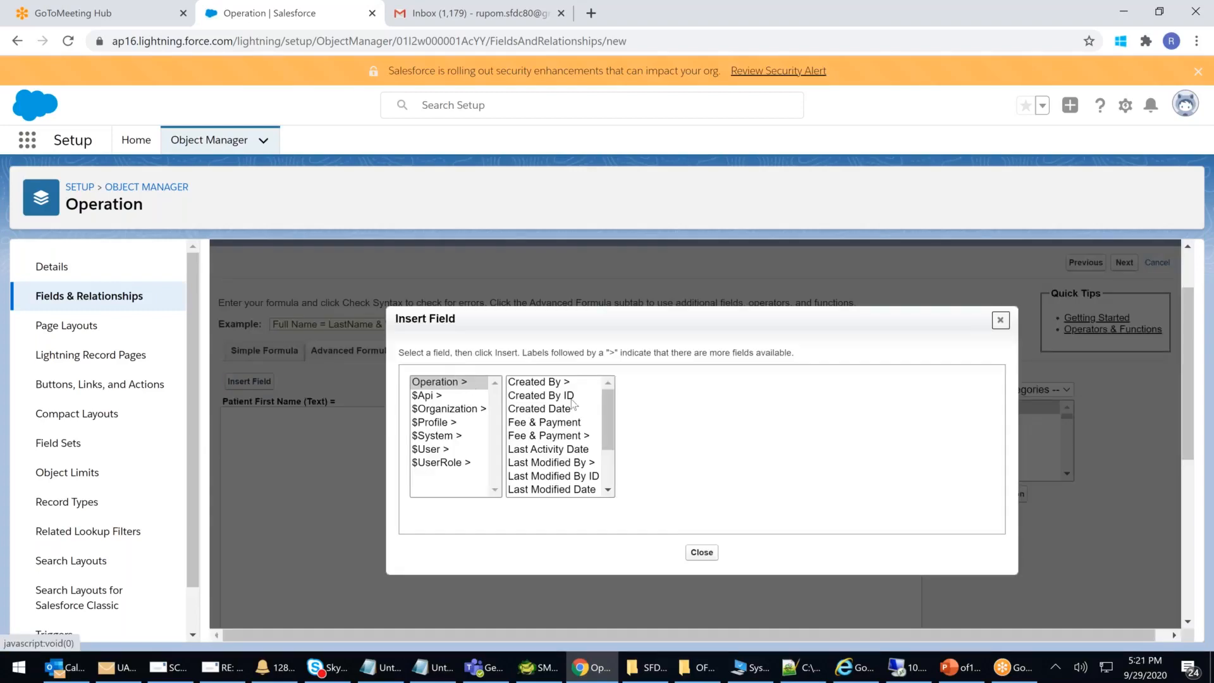
{"action": "left_click", "coordinate": [548, 436]}
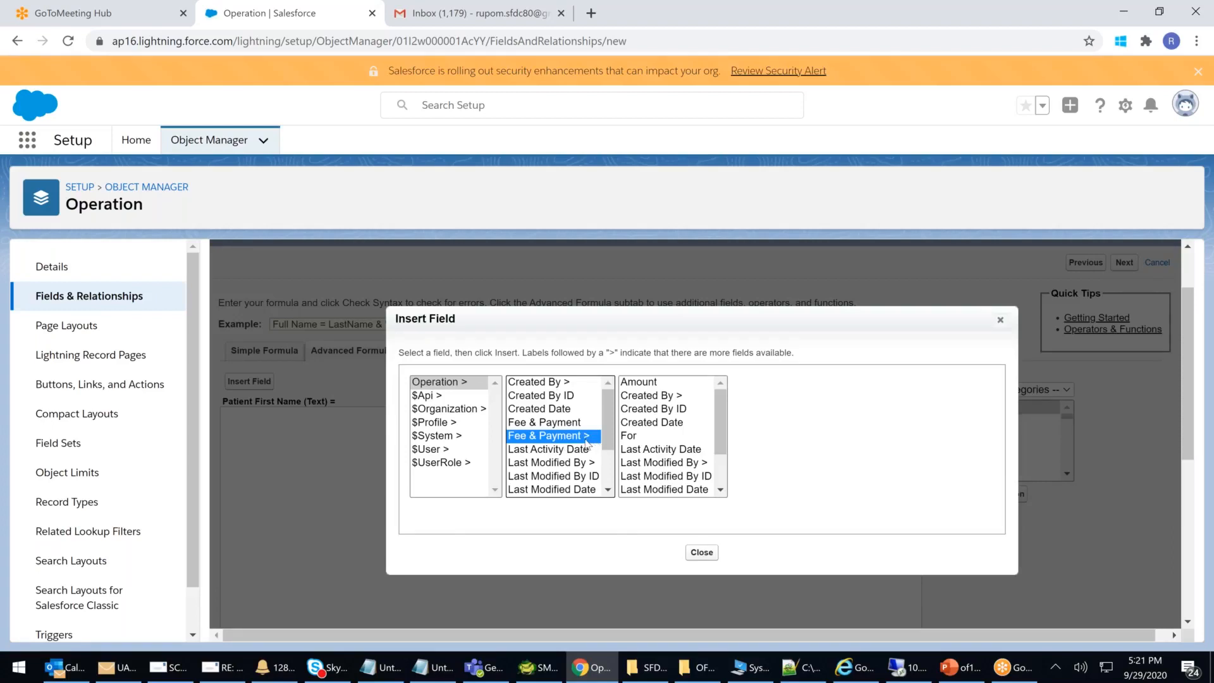
{"action": "left_click_drag", "start_coordinate": [718, 409], "coordinate": [718, 435]}
{"action": "left_click", "coordinate": [643, 474]}
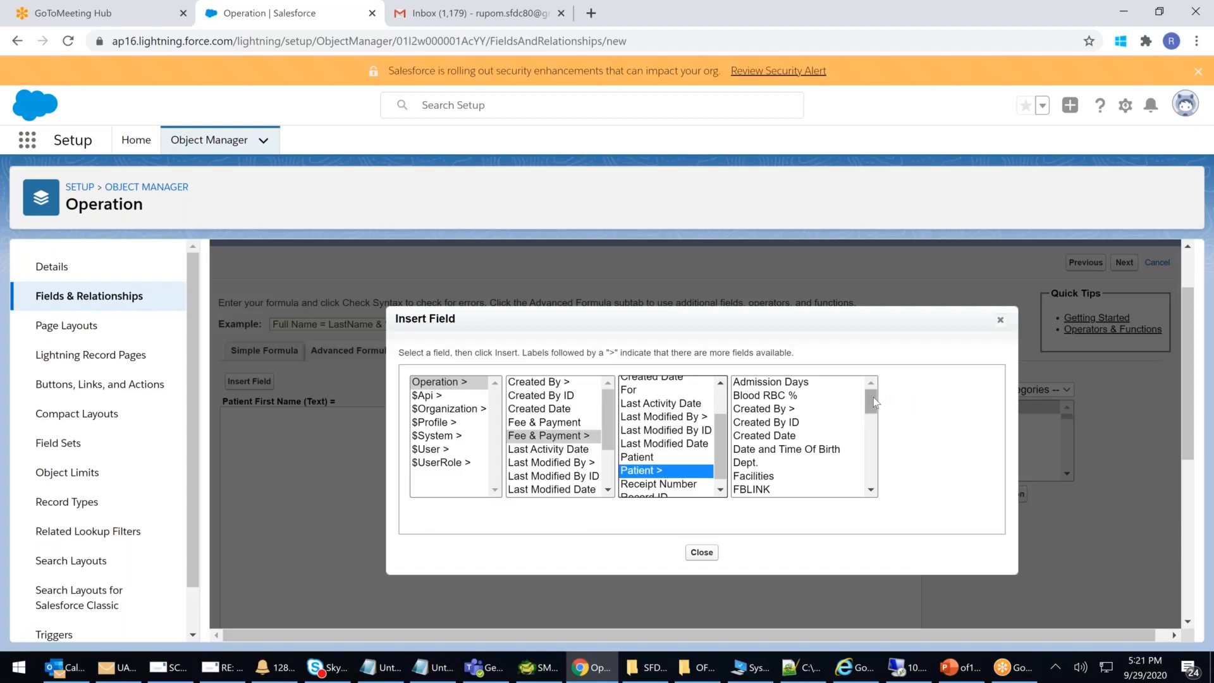
{"action": "left_click_drag", "start_coordinate": [873, 403], "coordinate": [881, 453]}
{"action": "left_click", "coordinate": [777, 447]}
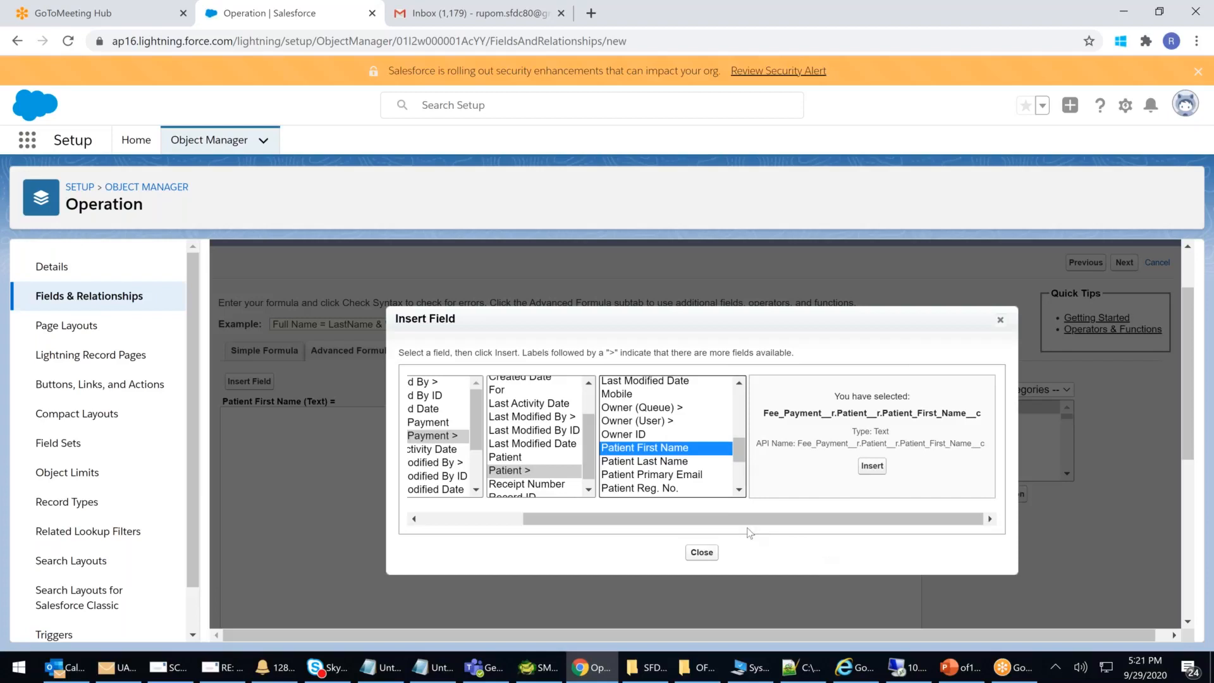
{"action": "left_click_drag", "start_coordinate": [762, 520], "coordinate": [604, 509]}
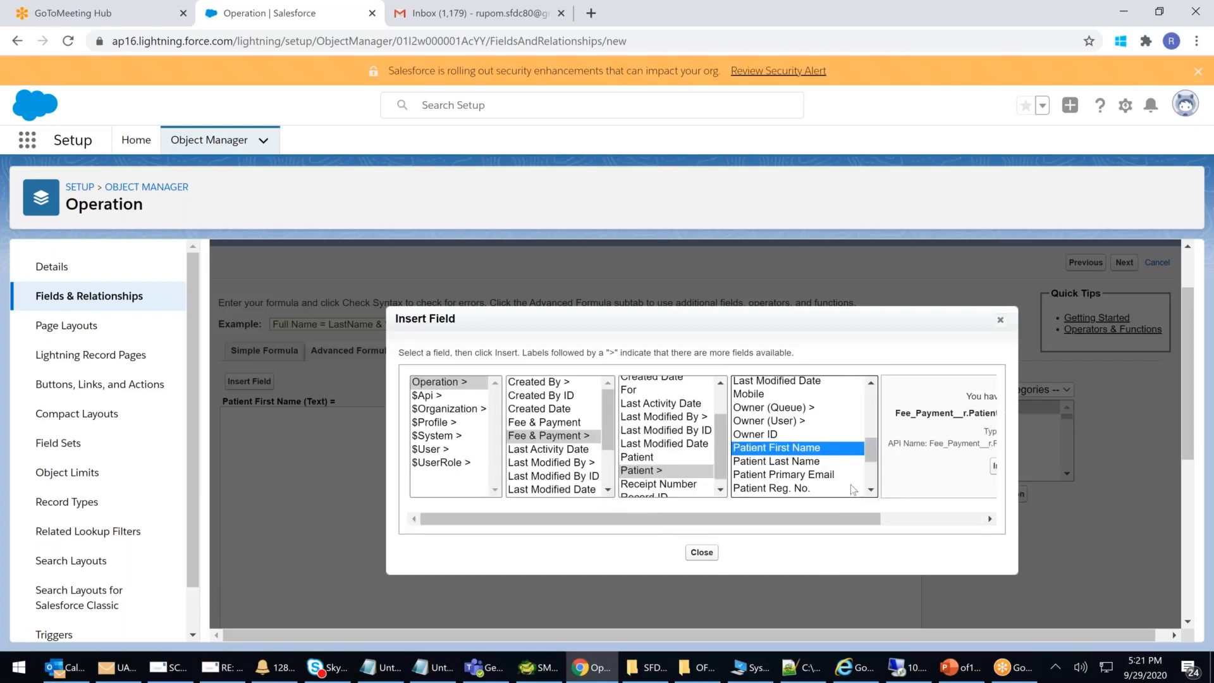
{"action": "left_click", "coordinate": [912, 522]}
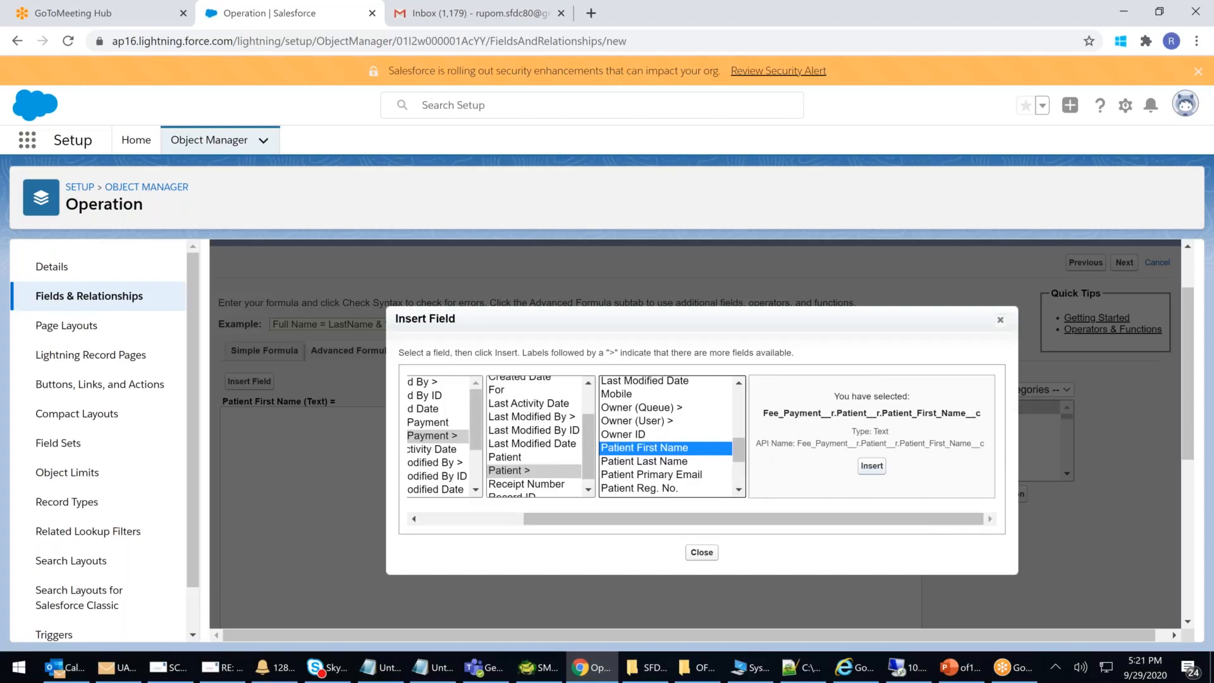
{"action": "left_click", "coordinate": [873, 467]}
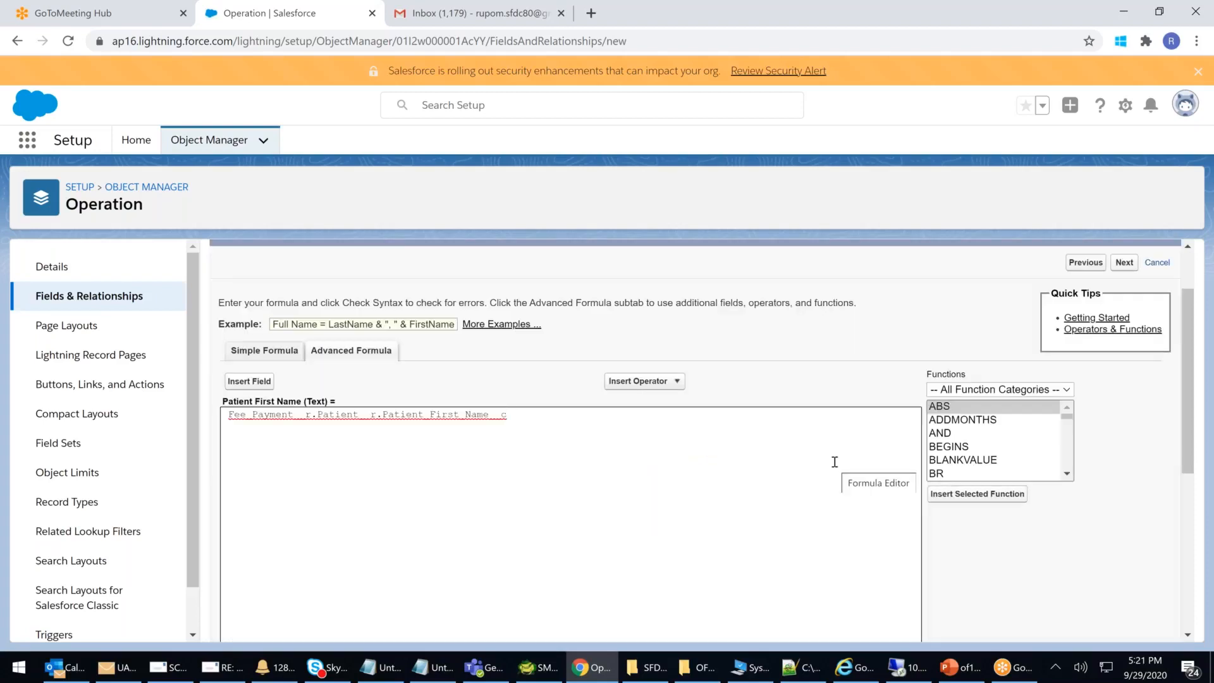
Accept the formula, keep the default field-level security and Operation Layout, and save the field while starting another new one
{"action": "scroll", "coordinate": [834, 461], "scroll_direction": "down", "scroll_amount": 5}
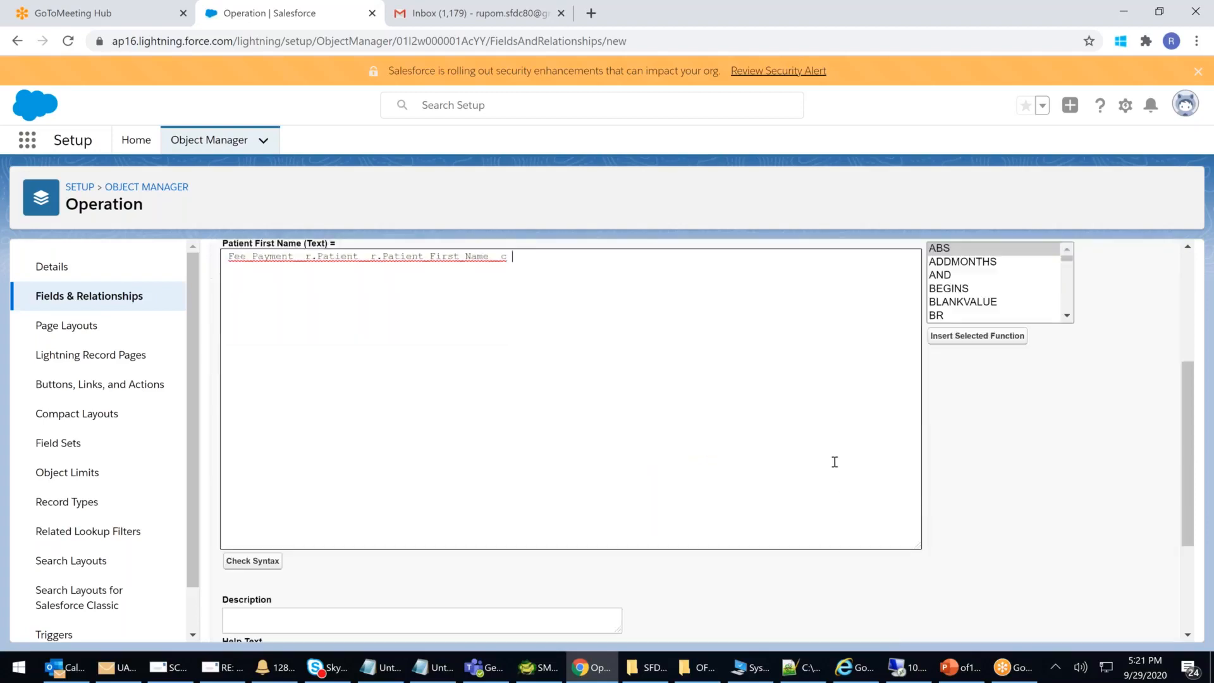
{"action": "left_click", "coordinate": [1124, 623]}
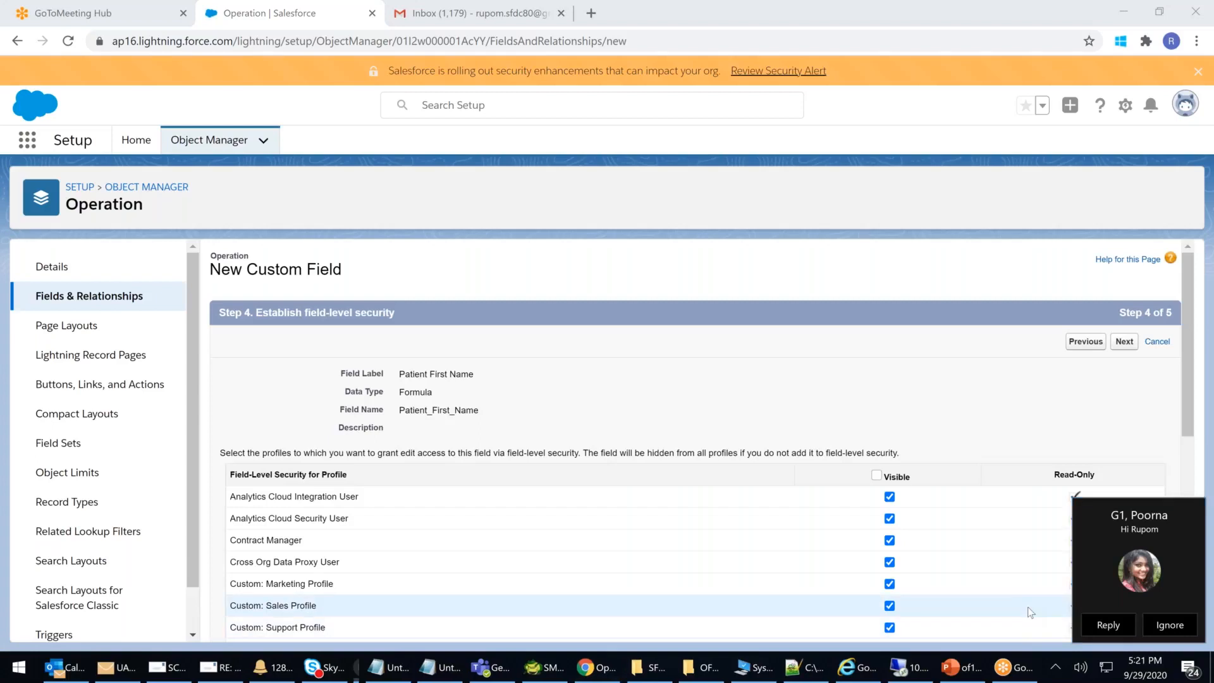
{"action": "left_click", "coordinate": [1107, 624]}
{"action": "left_click_drag", "start_coordinate": [632, 66], "coordinate": [1213, 88]}
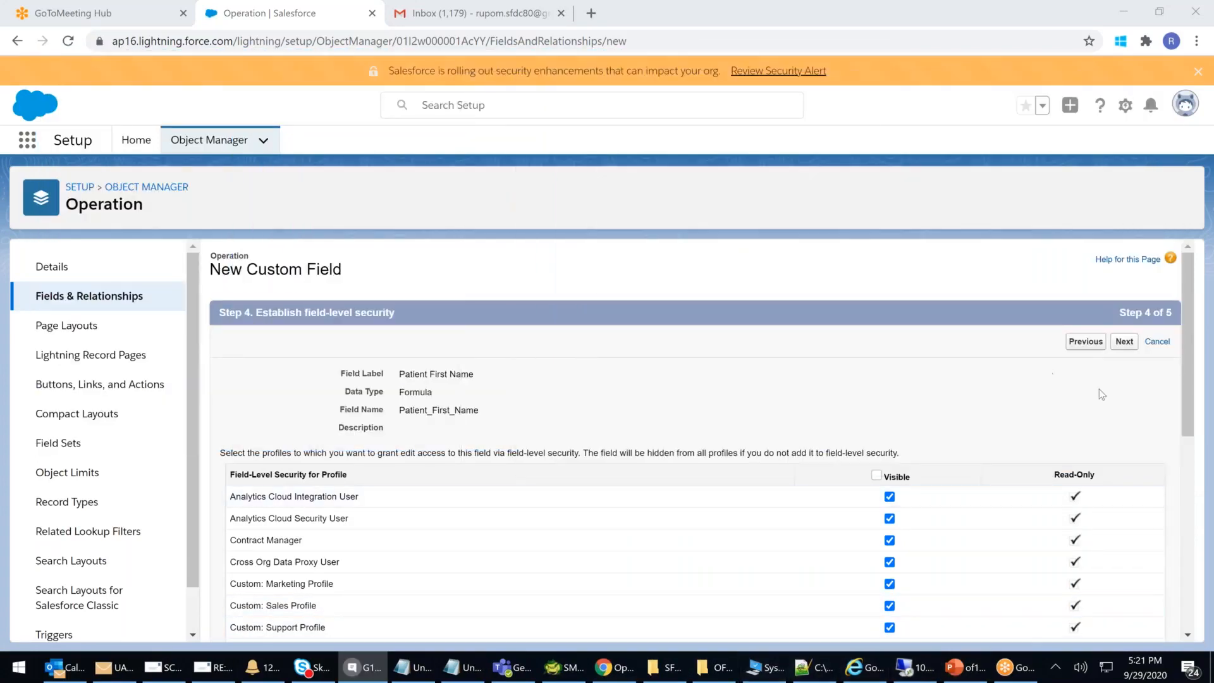
{"action": "left_click", "coordinate": [1122, 342]}
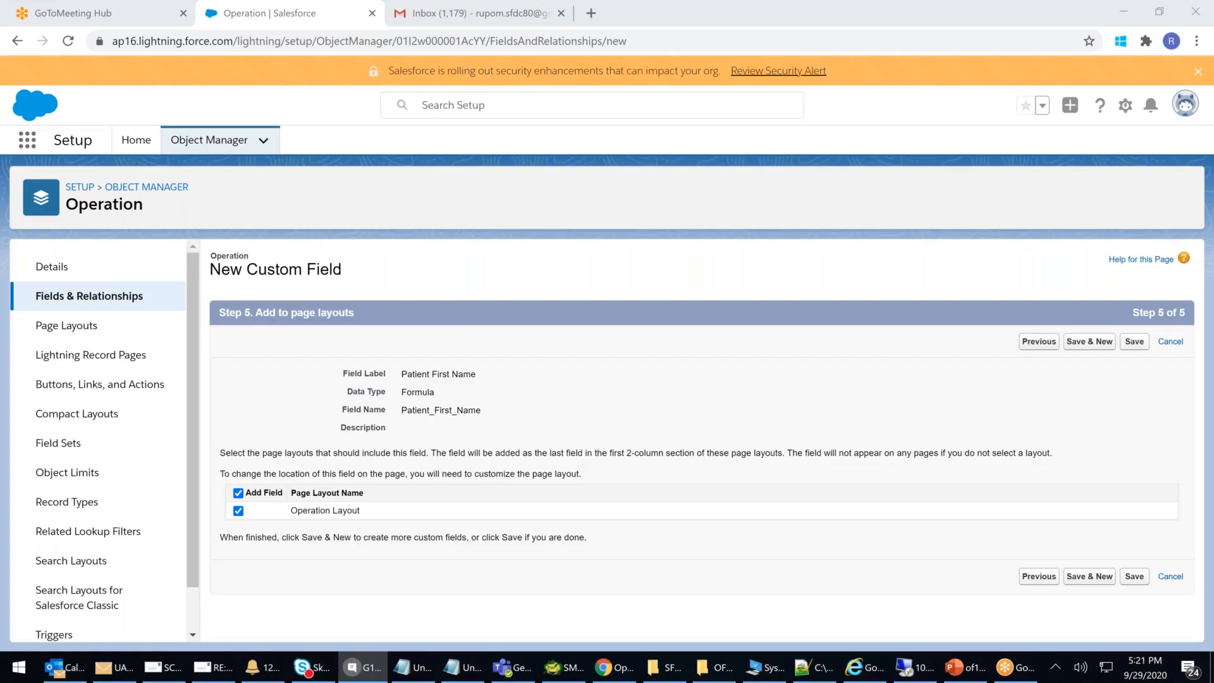
{"action": "left_click", "coordinate": [1083, 346]}
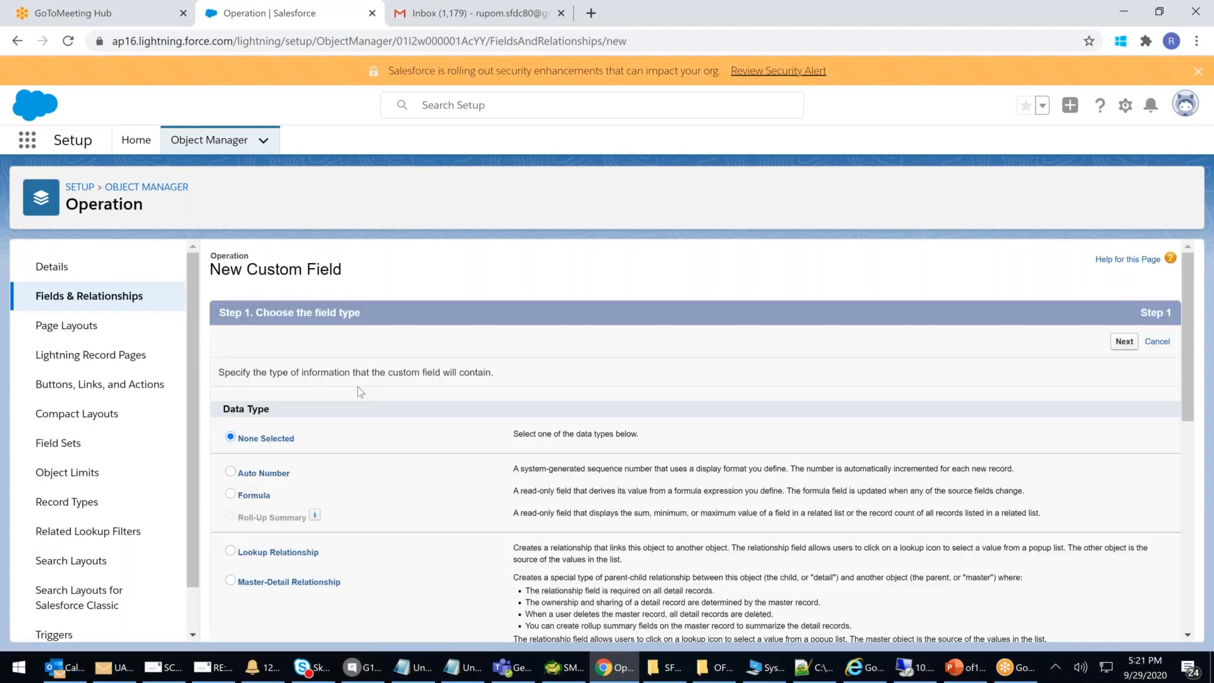
Choose Formula as the data type of the new Operation field and continue to its output type
{"action": "scroll", "coordinate": [361, 392], "scroll_direction": "down", "scroll_amount": 3}
{"action": "scroll", "coordinate": [297, 538], "scroll_direction": "down", "scroll_amount": 2}
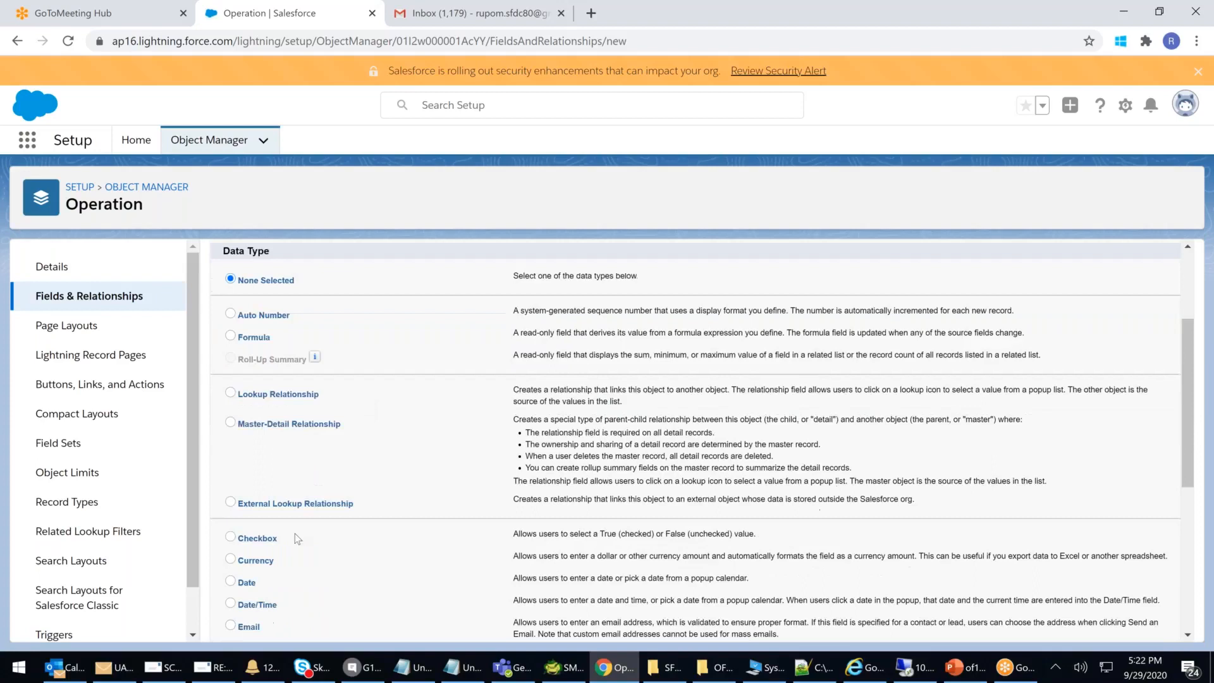
{"action": "scroll", "coordinate": [295, 537], "scroll_direction": "down", "scroll_amount": 2}
{"action": "scroll", "coordinate": [255, 509], "scroll_direction": "up", "scroll_amount": 8}
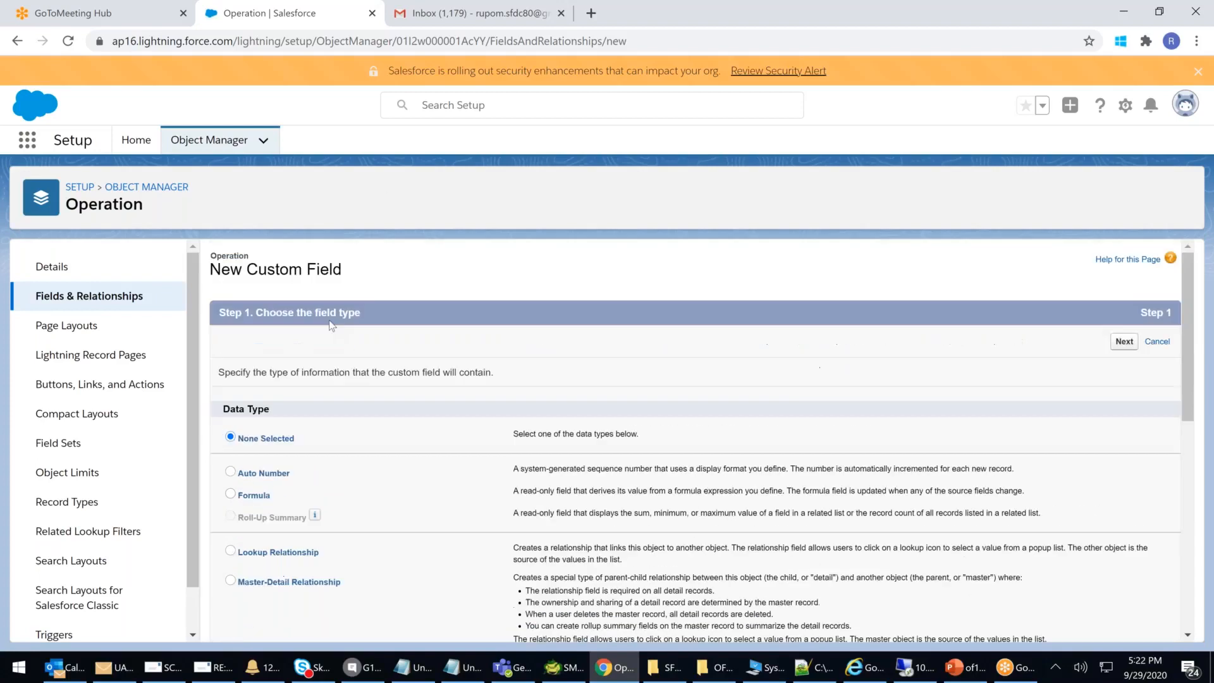
{"action": "left_click", "coordinate": [230, 494]}
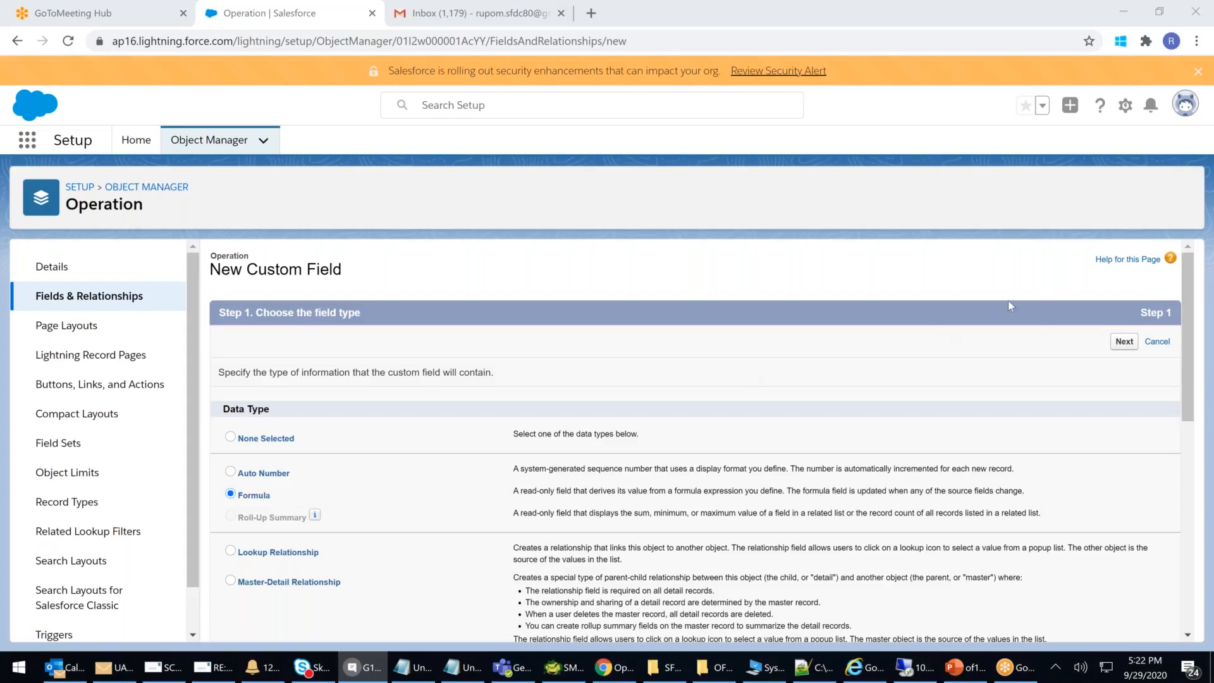
{"action": "left_click", "coordinate": [1129, 348]}
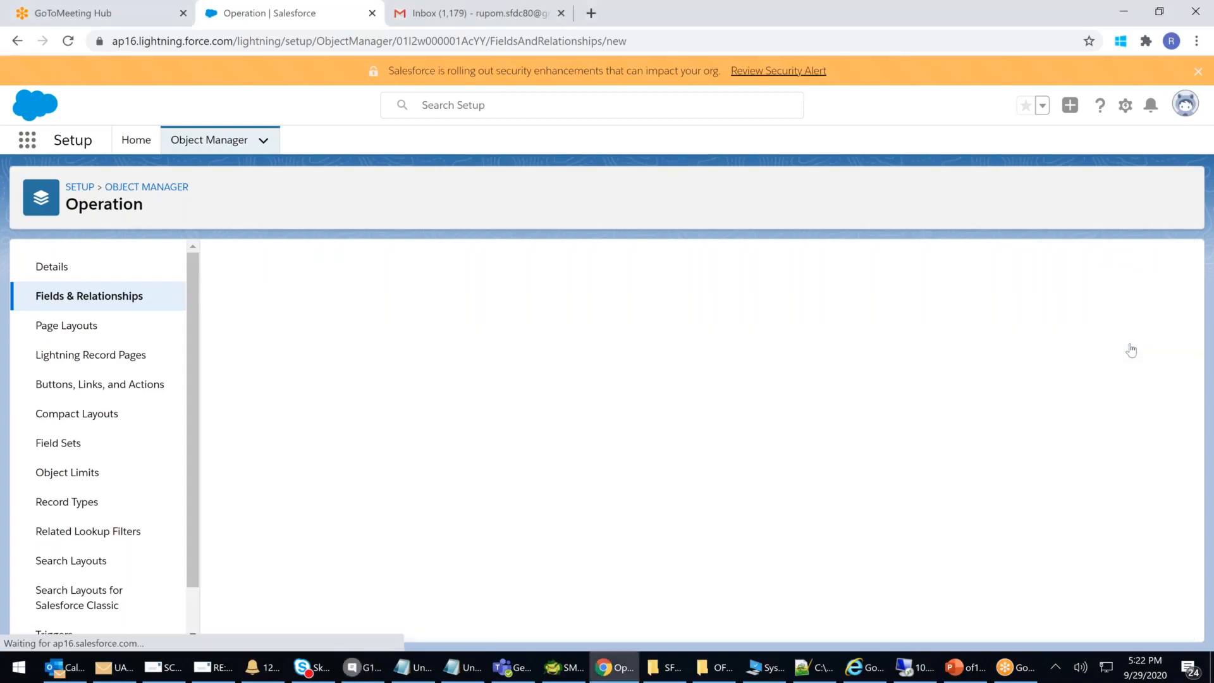
Label the field Mobile Number and set its formula return type to Number with 0 decimal places
{"action": "left_click", "coordinate": [441, 379]}
{"action": "type", "text": "Mo"}
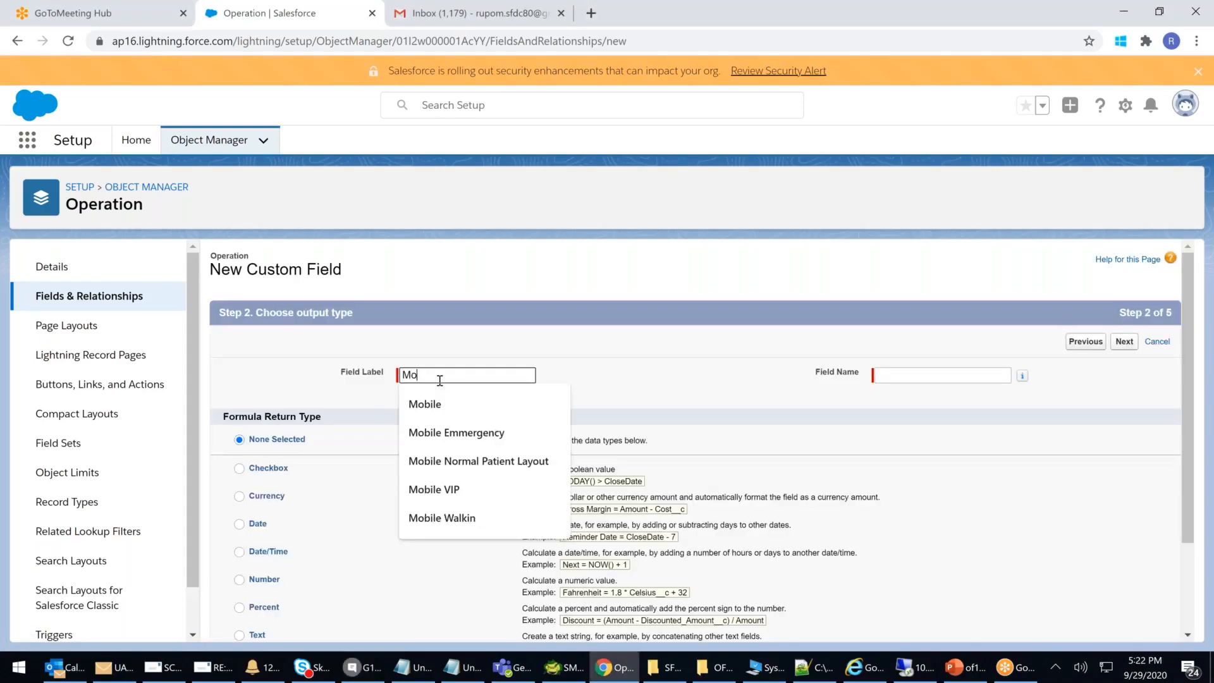
{"action": "type", "text": "bile Number"}
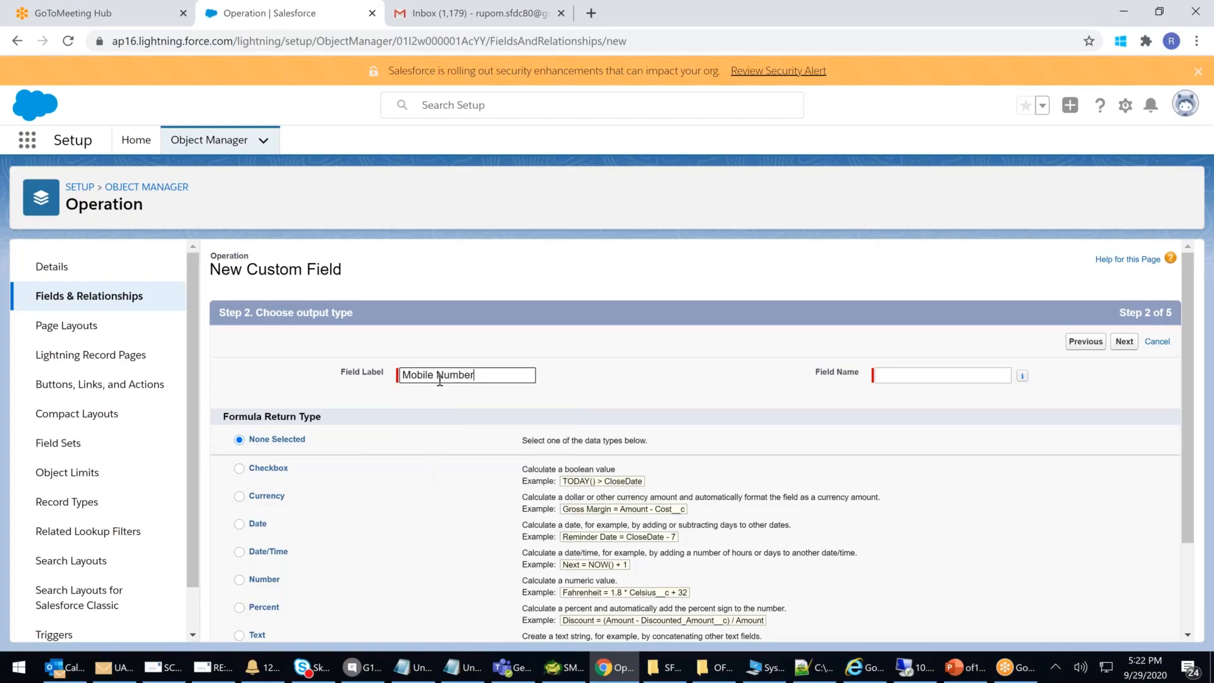
{"action": "left_click", "coordinate": [332, 473]}
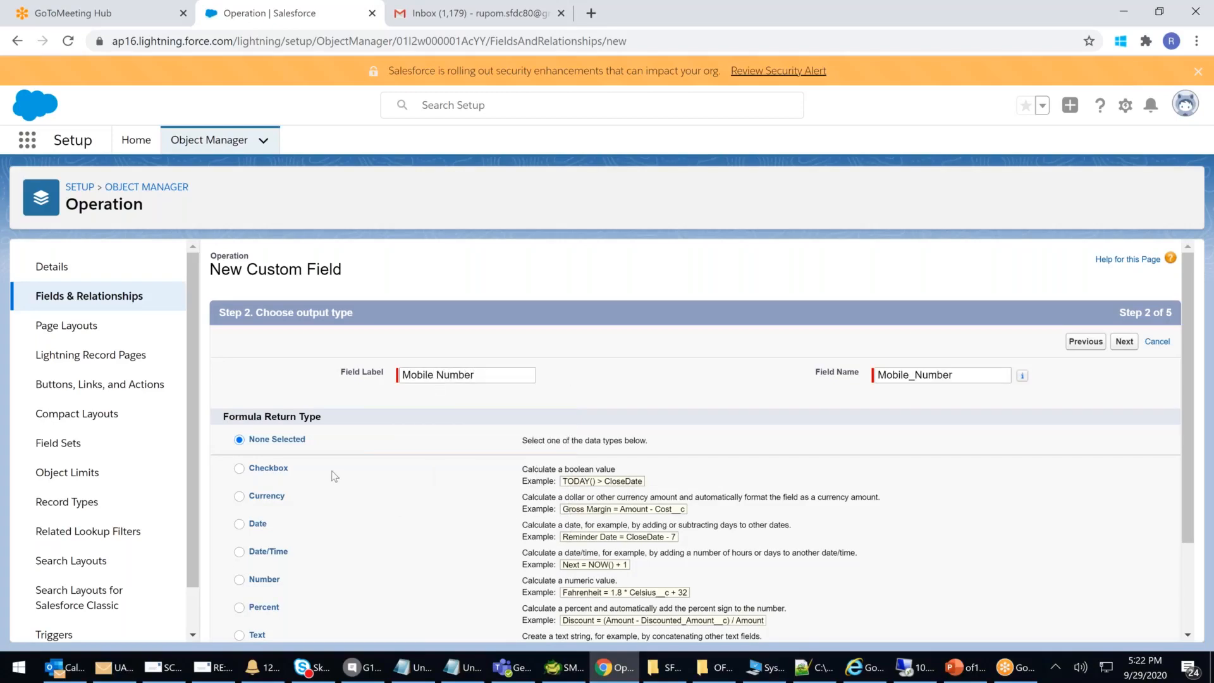
{"action": "scroll", "coordinate": [334, 475], "scroll_direction": "down", "scroll_amount": 1}
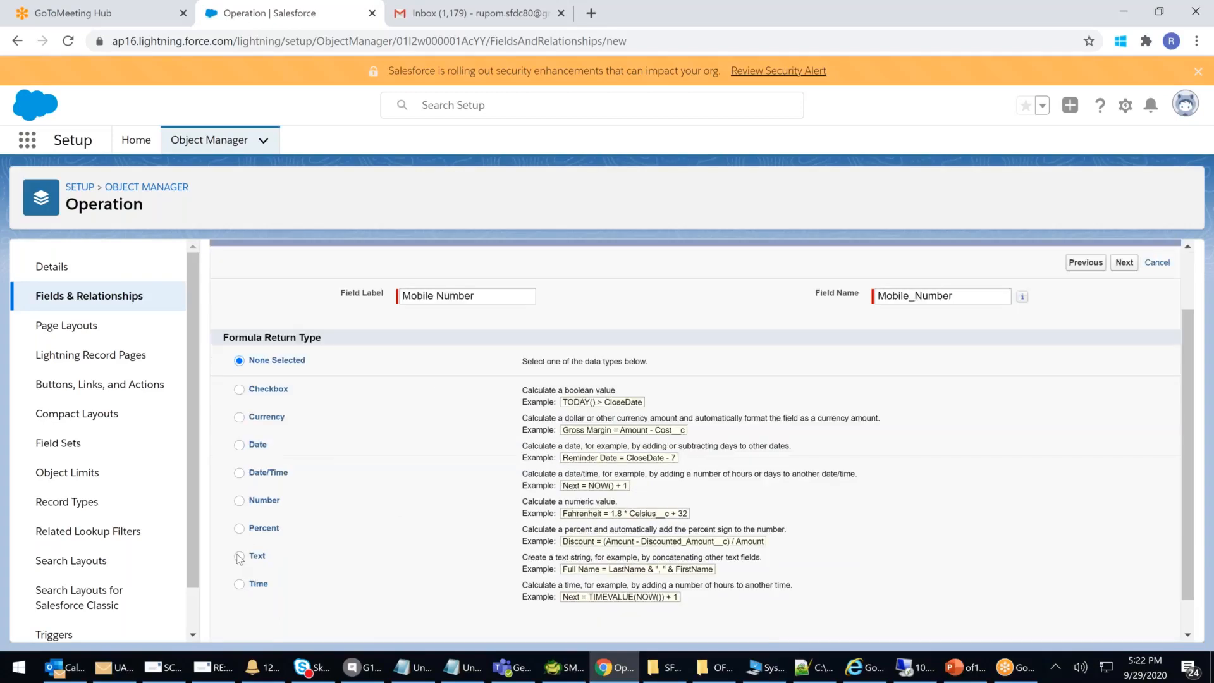
{"action": "left_click", "coordinate": [240, 500]}
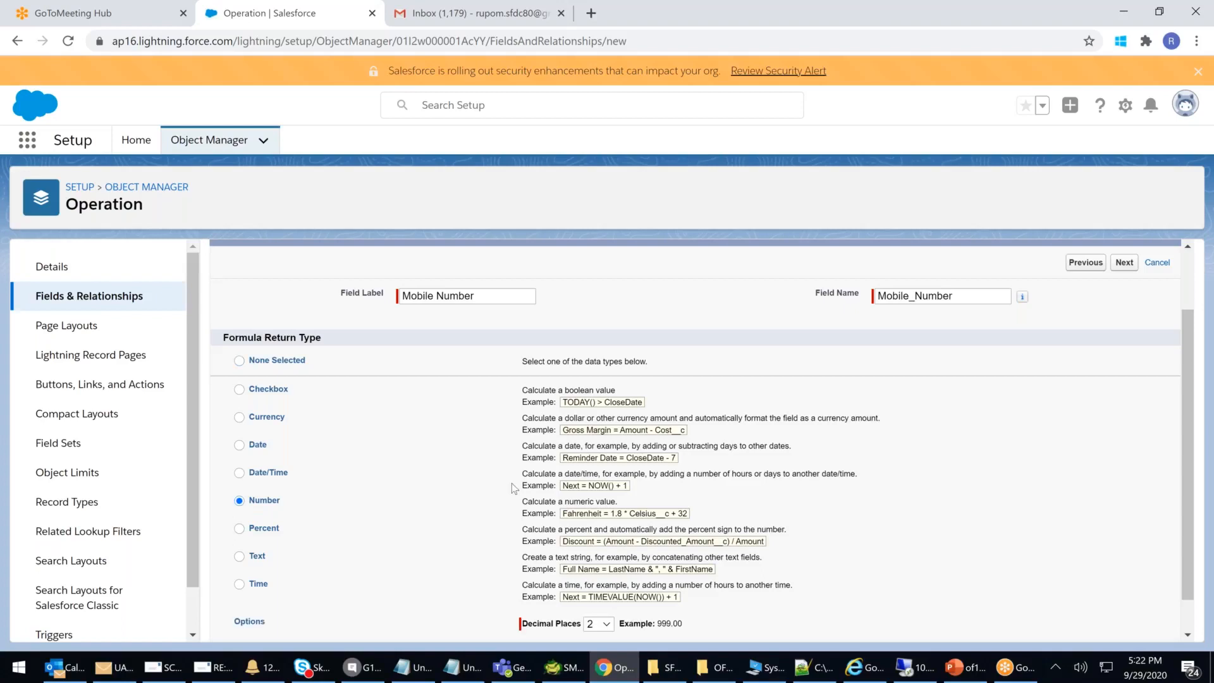
{"action": "scroll", "coordinate": [569, 556], "scroll_direction": "down", "scroll_amount": 1}
{"action": "left_click", "coordinate": [597, 583]}
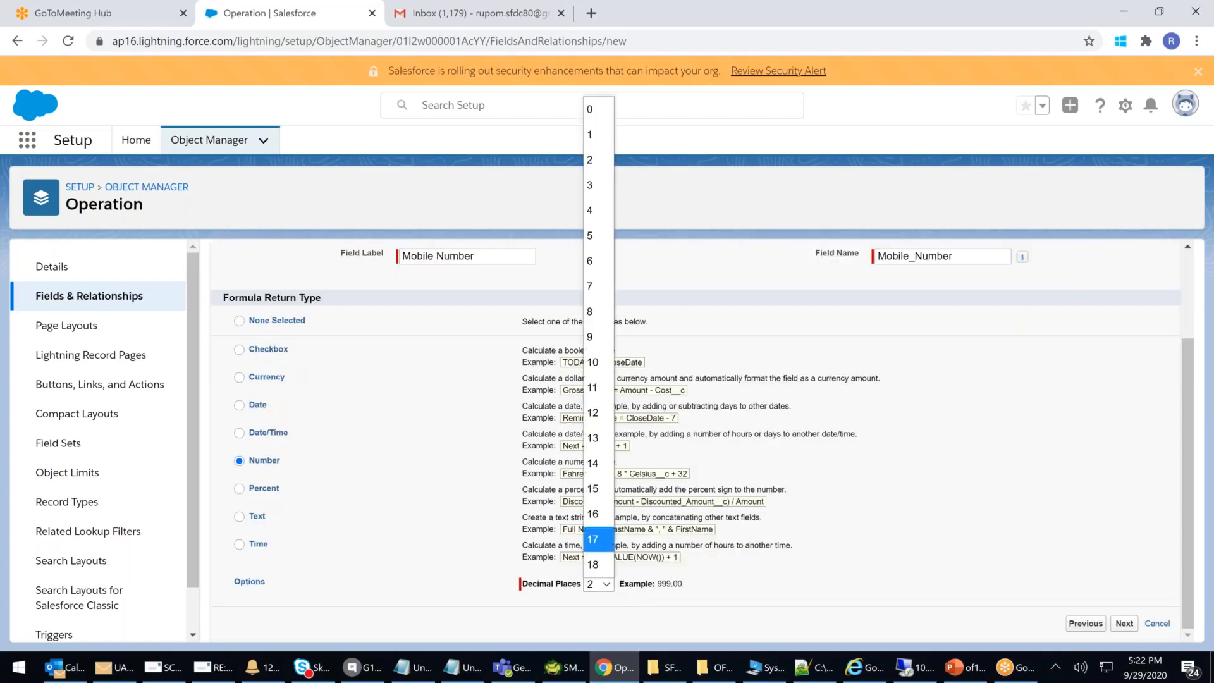
{"action": "left_click", "coordinate": [590, 109]}
{"action": "left_click", "coordinate": [1123, 623]}
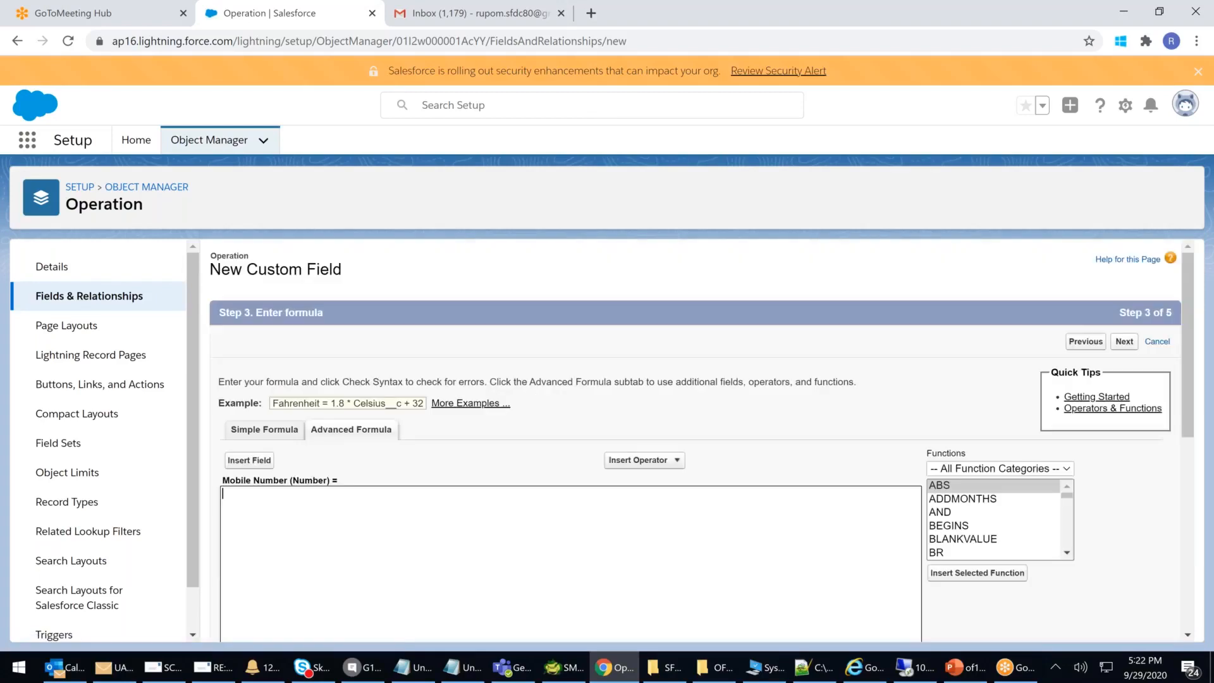
Insert the patient's Mobile field into the formula through Operation > Fee & Payment > Patient
{"action": "left_click", "coordinate": [249, 459]}
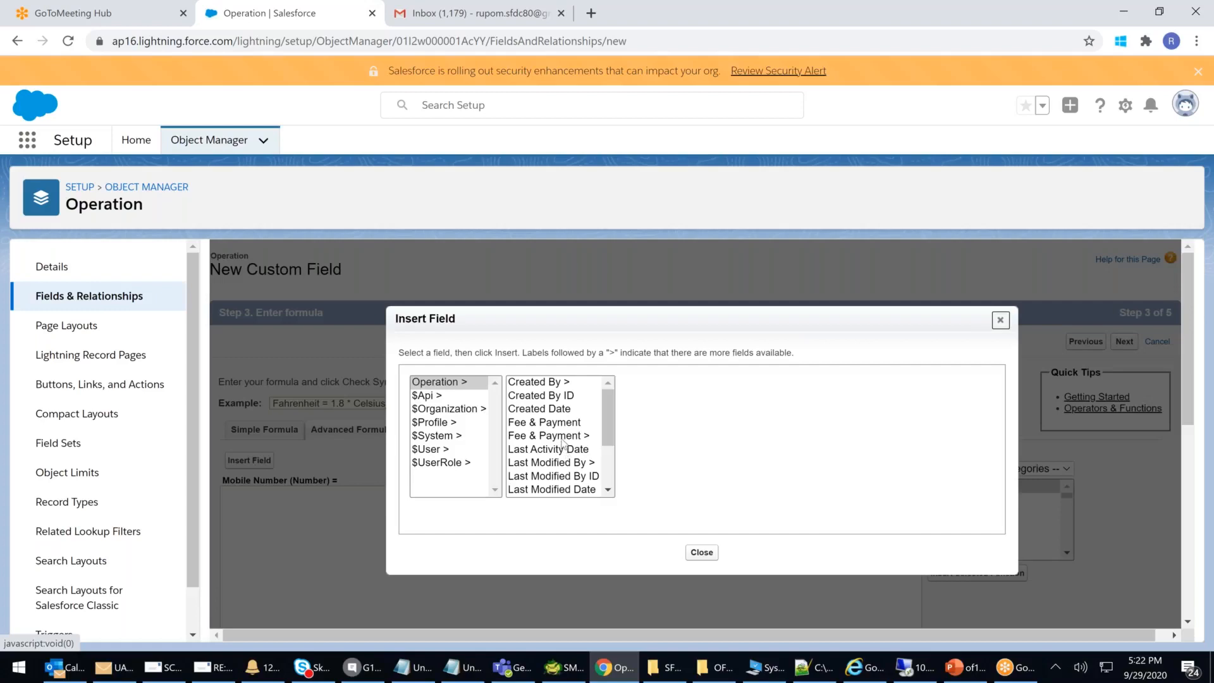
{"action": "left_click", "coordinate": [561, 438]}
{"action": "left_click_drag", "start_coordinate": [717, 411], "coordinate": [719, 431]}
{"action": "left_click", "coordinate": [642, 477]}
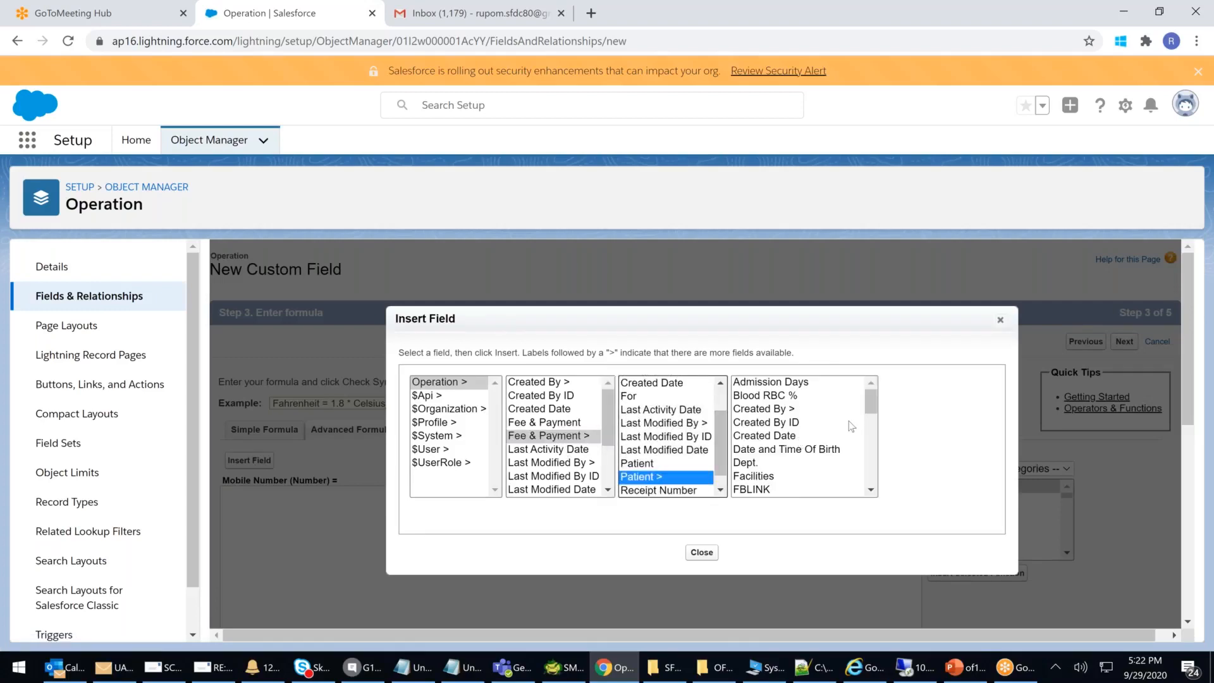
{"action": "left_click_drag", "start_coordinate": [873, 405], "coordinate": [872, 450]}
{"action": "left_click", "coordinate": [749, 438]}
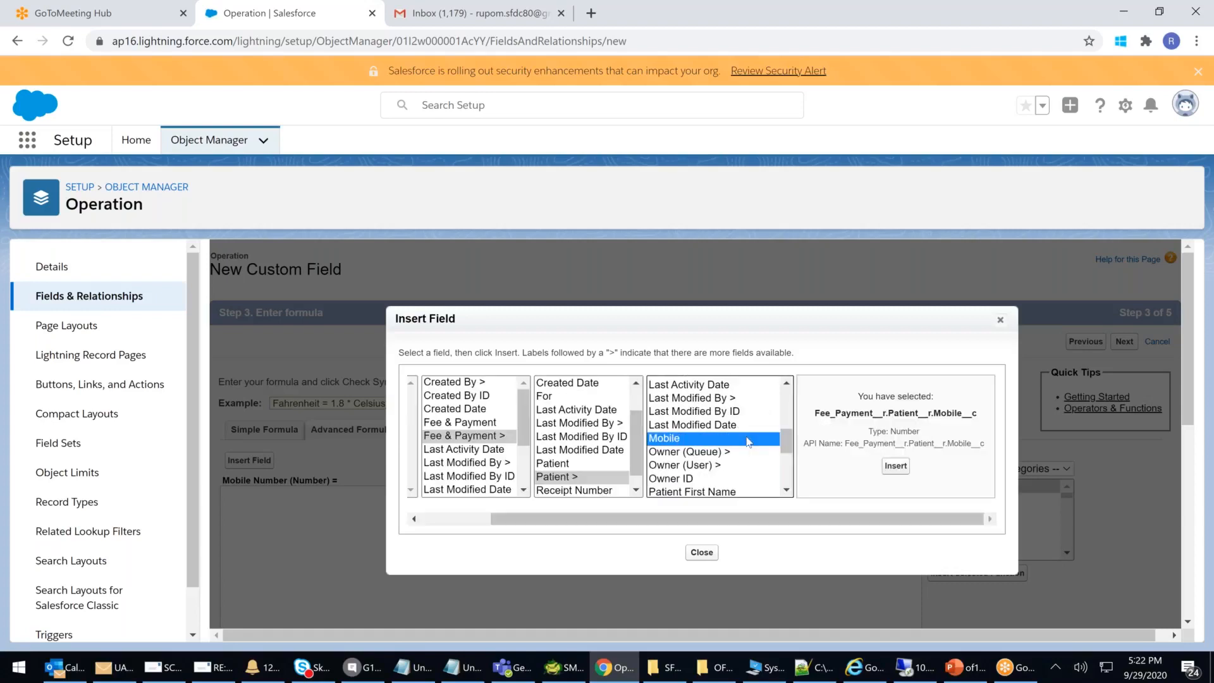
{"action": "left_click", "coordinate": [898, 468]}
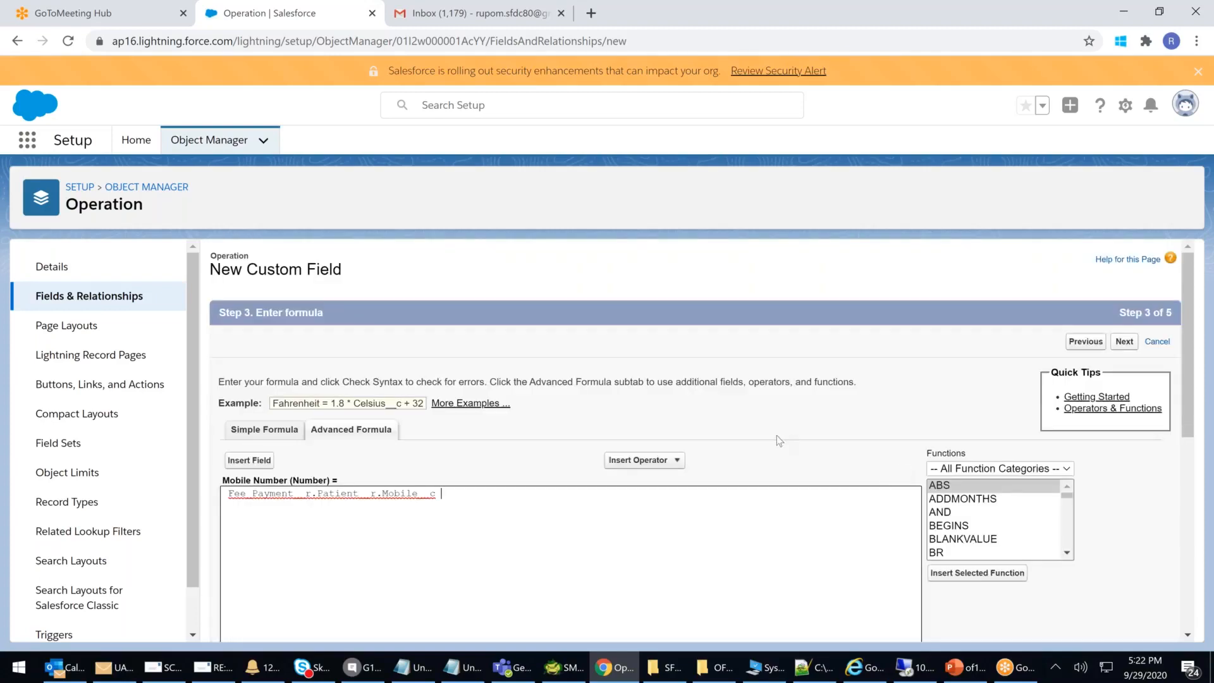
Check the formula's syntax and save the Mobile Number field with the default field-level security and Operation Layout
{"action": "scroll", "coordinate": [779, 440], "scroll_direction": "down", "scroll_amount": 6}
{"action": "left_click", "coordinate": [269, 383]}
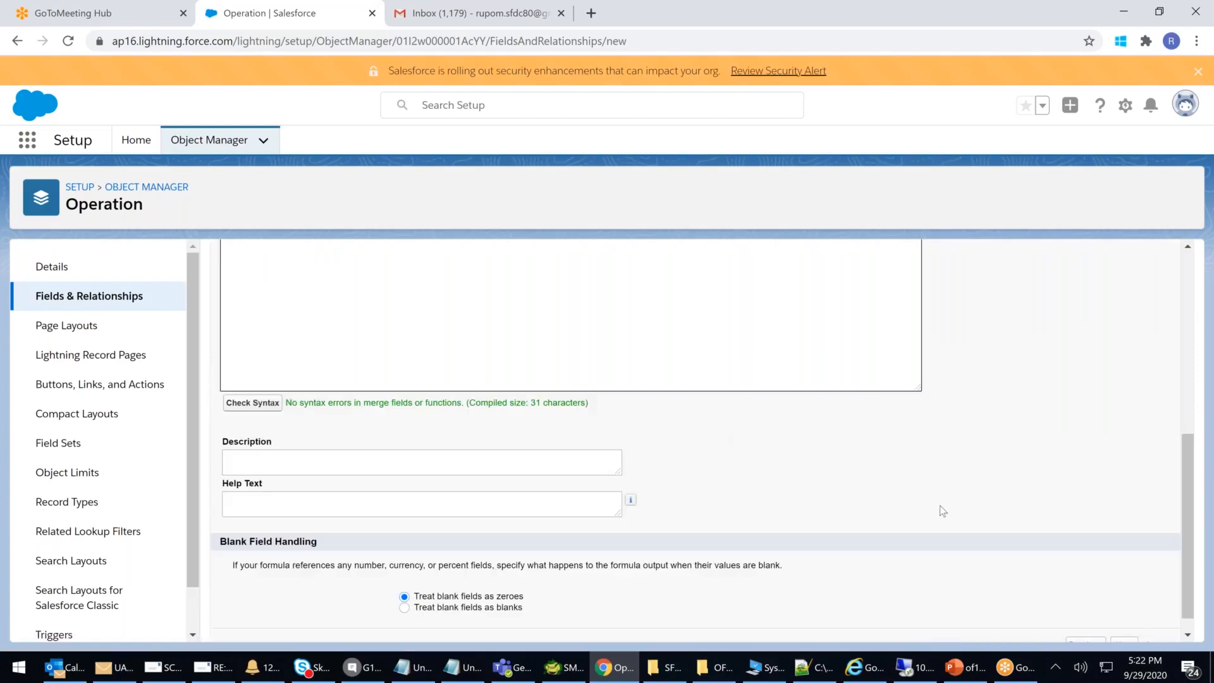
{"action": "scroll", "coordinate": [942, 511], "scroll_direction": "down", "scroll_amount": 1}
{"action": "left_click", "coordinate": [1124, 623]}
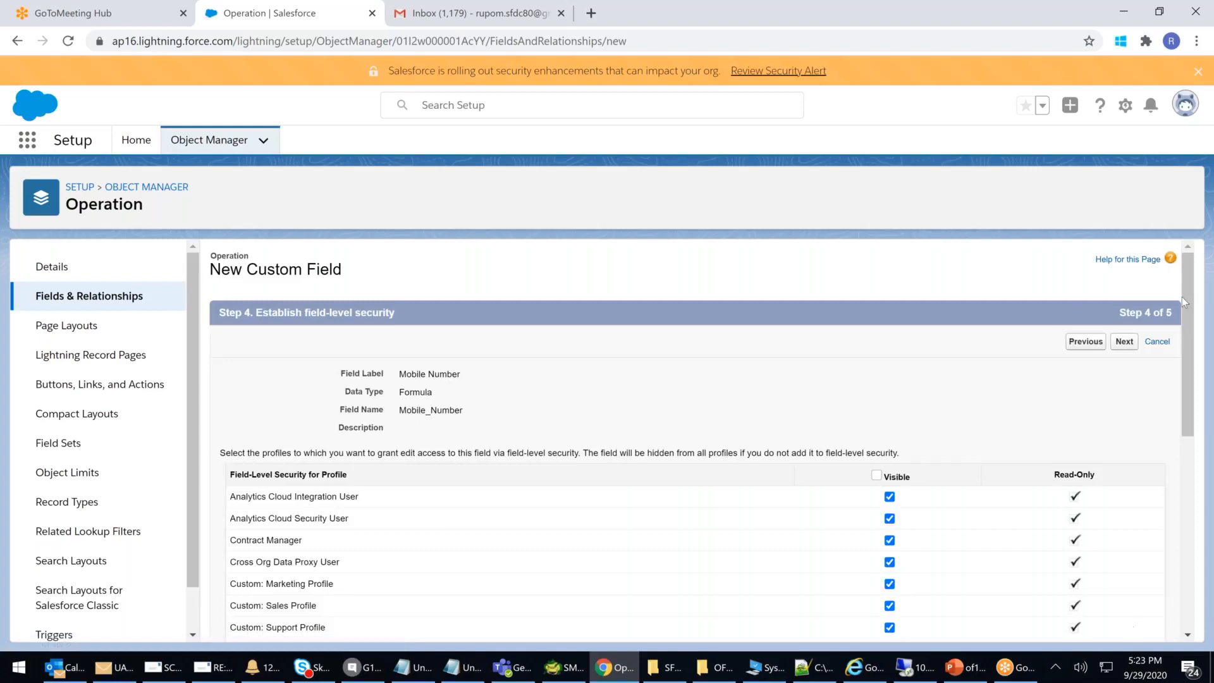
{"action": "left_click", "coordinate": [1132, 347]}
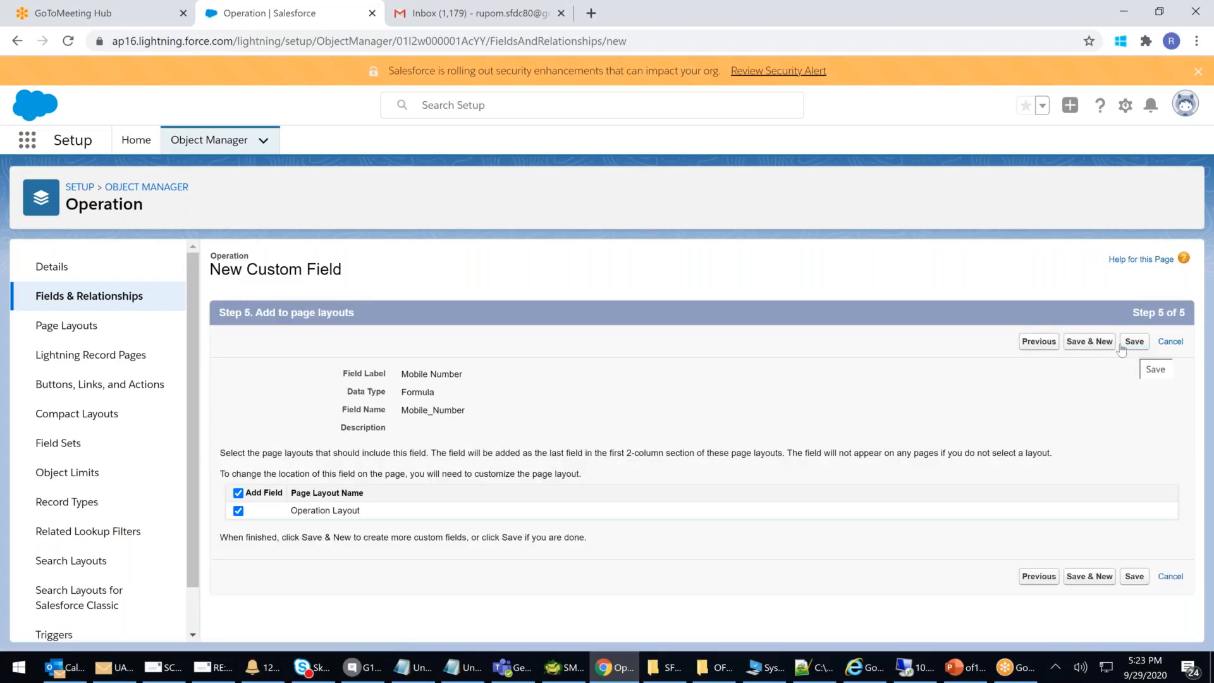
{"action": "left_click", "coordinate": [1135, 346]}
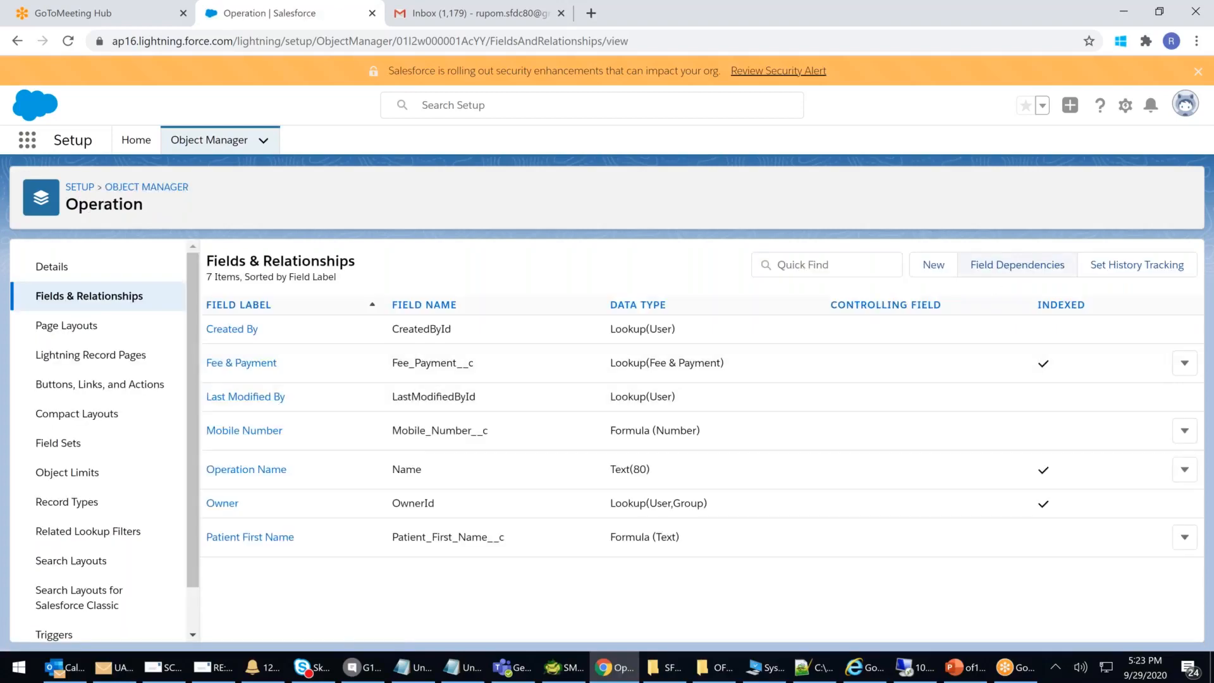
Consult the object relationship slide in PowerPoint and, back in Salesforce, start a new Formula field on the Operation object
{"action": "left_click", "coordinate": [965, 667]}
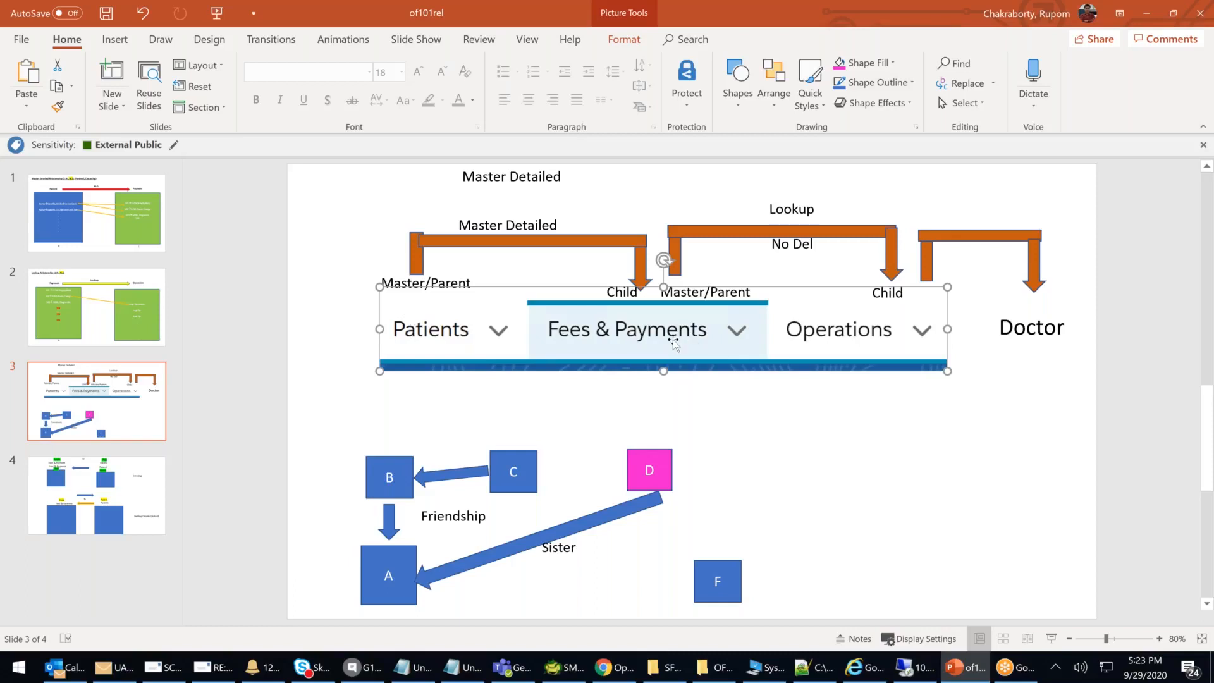
{"action": "key", "text": "alt+Tab"}
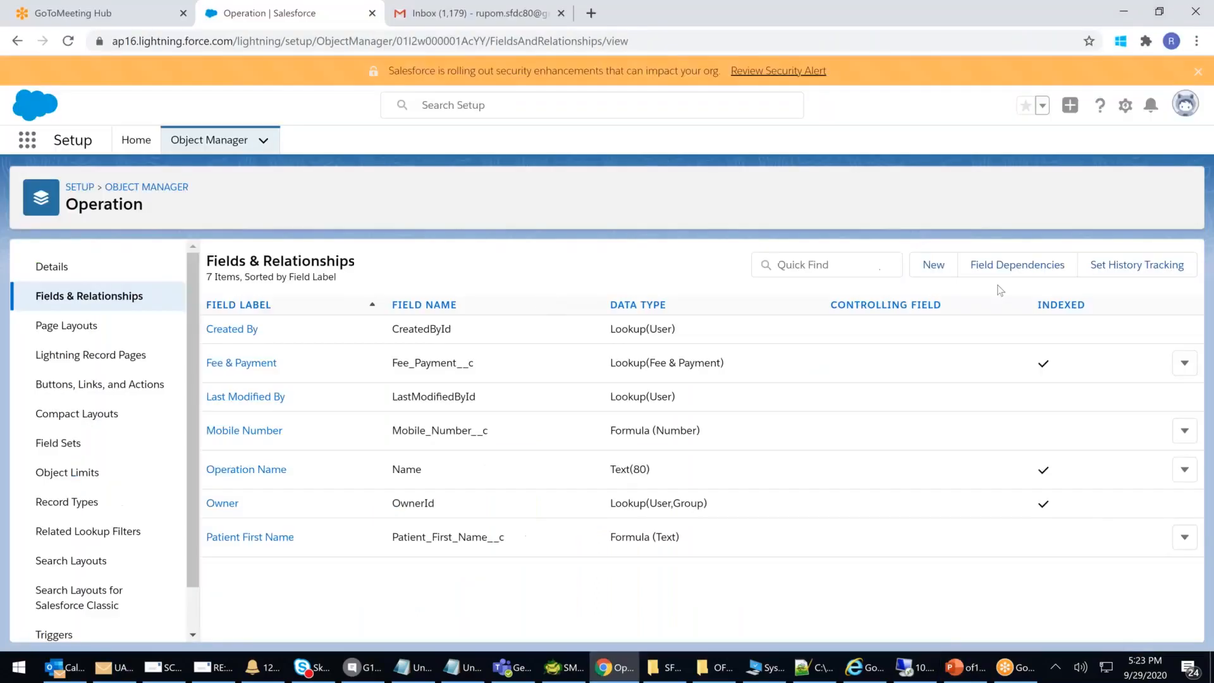
{"action": "left_click", "coordinate": [933, 264]}
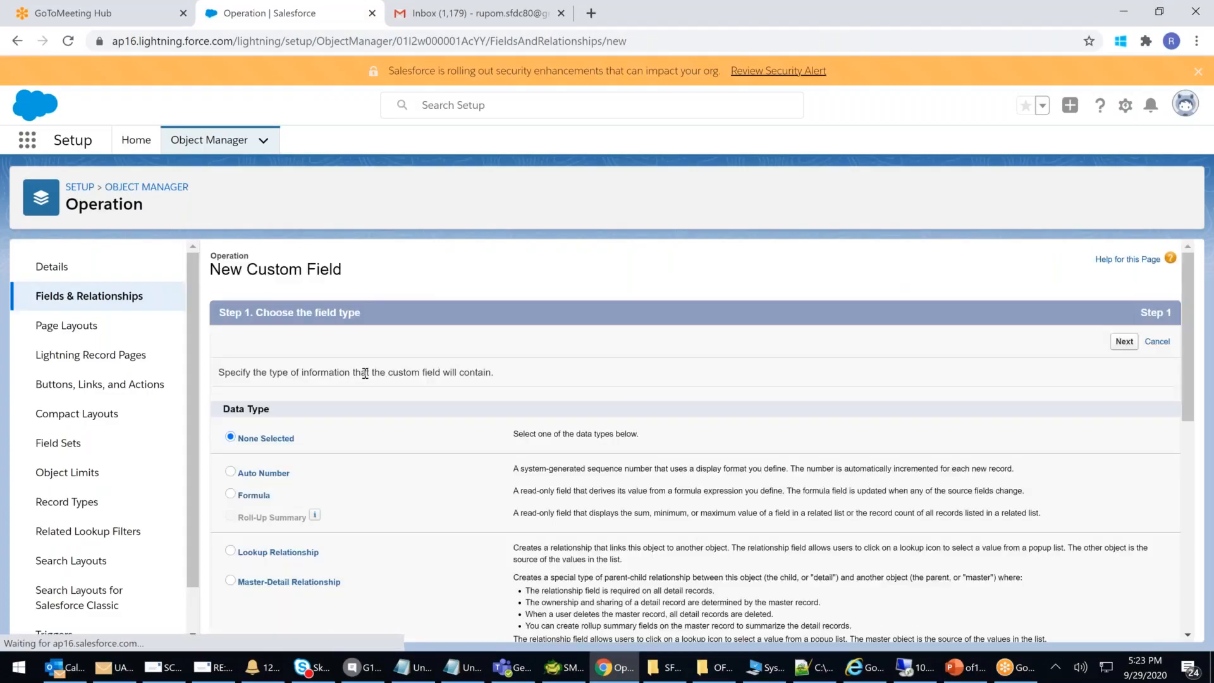
{"action": "left_click", "coordinate": [230, 494]}
{"action": "scroll", "coordinate": [379, 410], "scroll_direction": "down", "scroll_amount": 2}
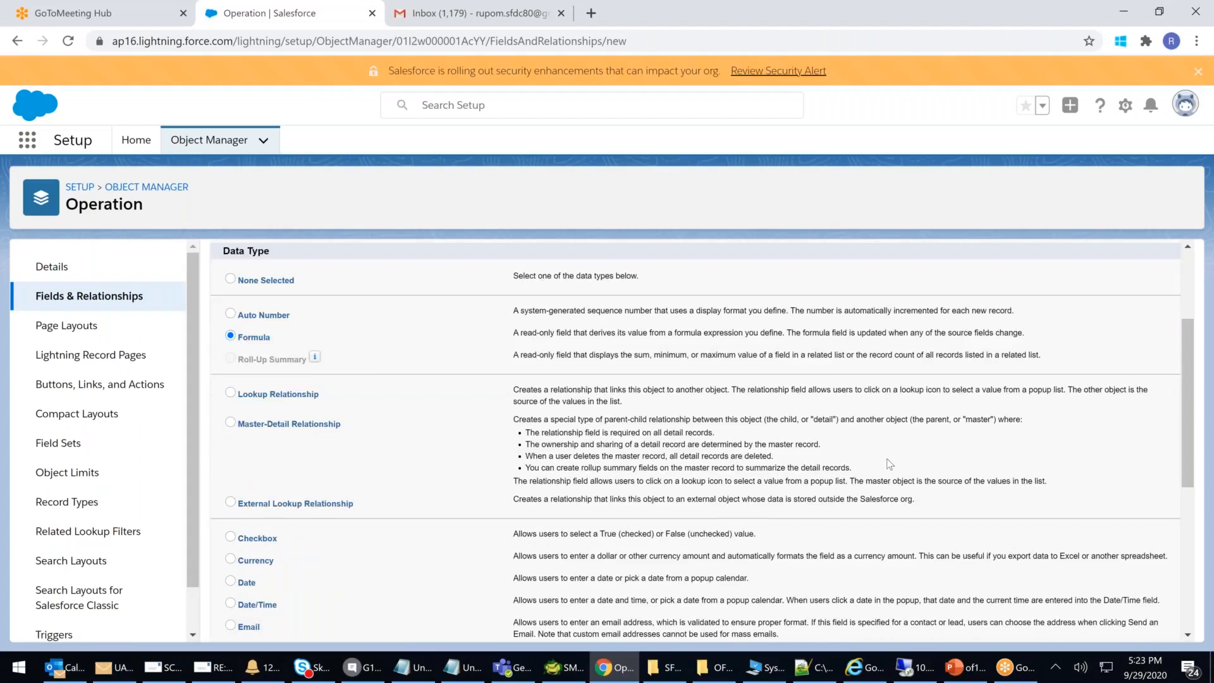
{"action": "scroll", "coordinate": [889, 463], "scroll_direction": "up", "scroll_amount": 3}
{"action": "left_click", "coordinate": [1123, 341]}
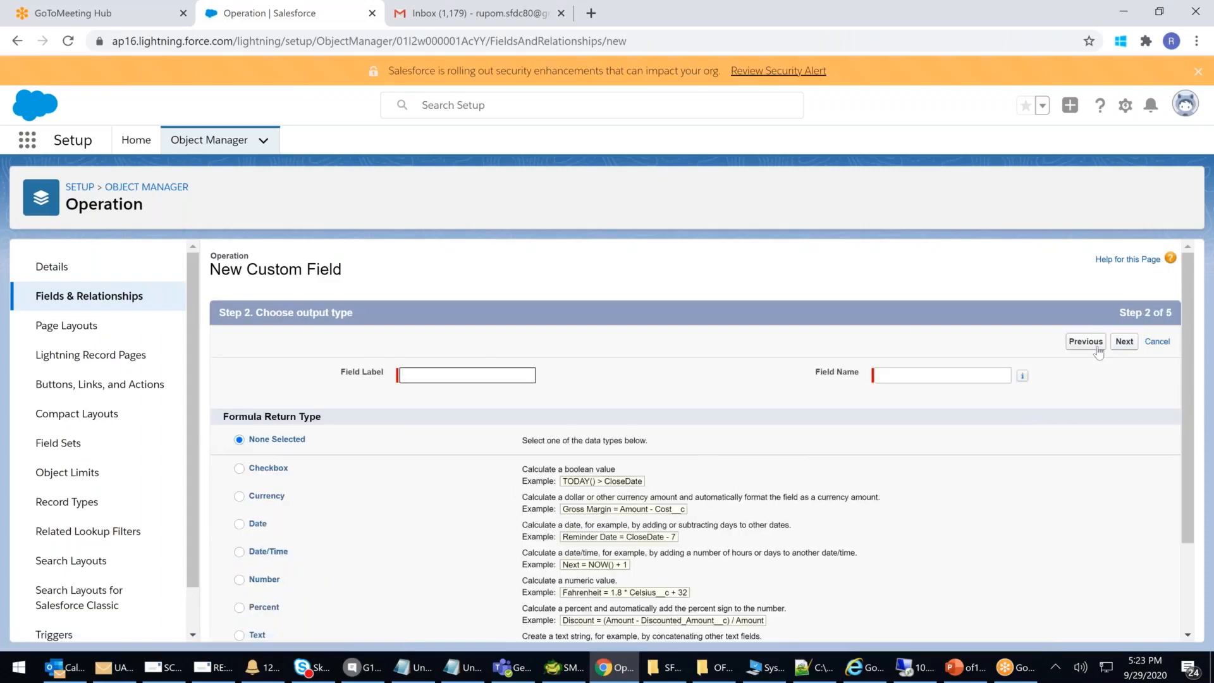
Label the field Amount Paid and set its formula return type to Currency
{"action": "left_click", "coordinate": [432, 378]}
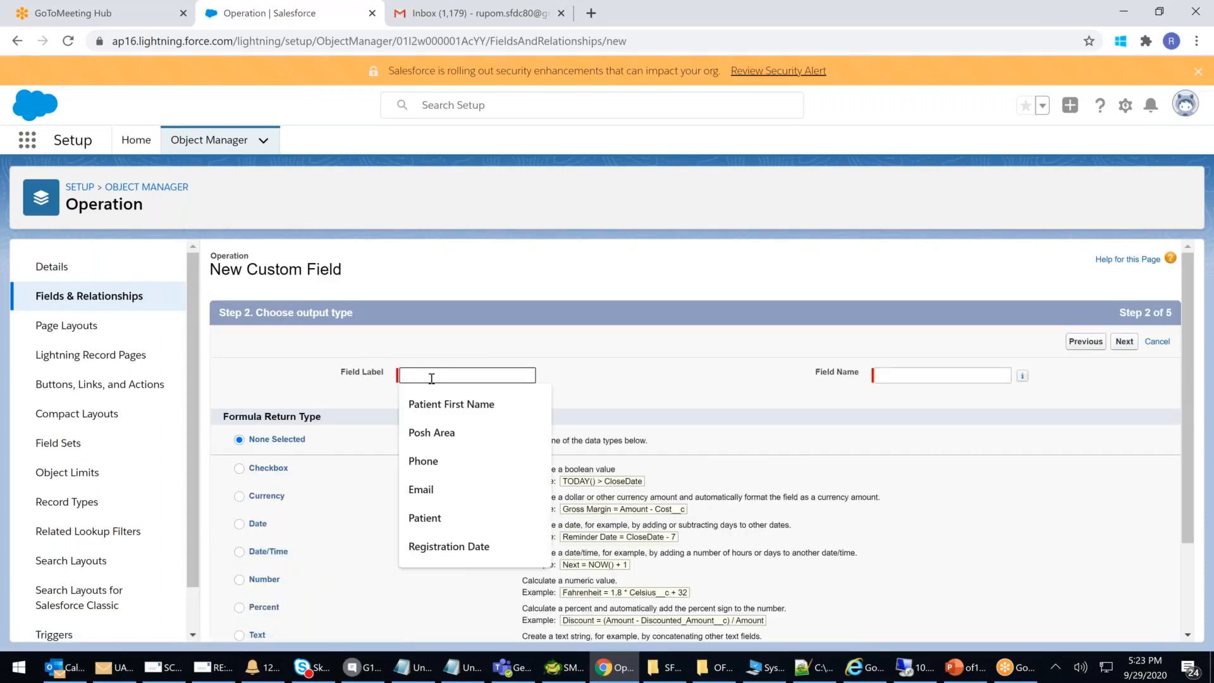
{"action": "type", "text": "Amount"}
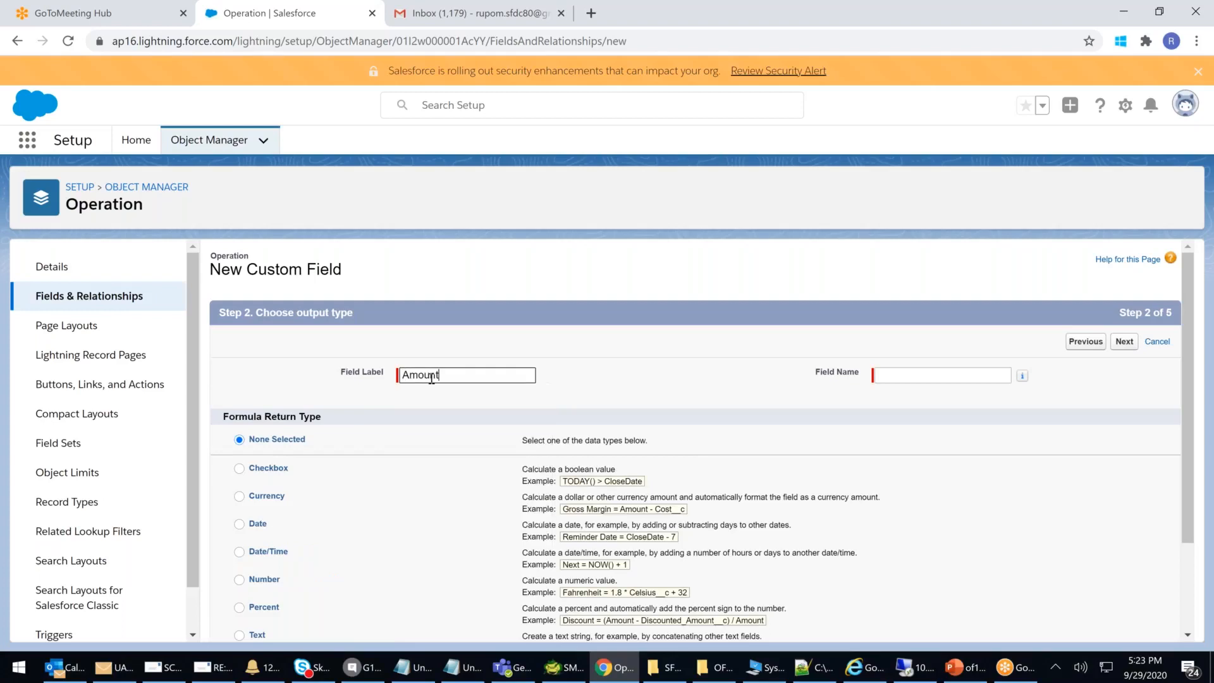
{"action": "type", "text": " Paind"}
{"action": "key", "text": "BackSpace"}
{"action": "key", "text": "BackSpace"}
{"action": "left_click", "coordinate": [867, 577]}
{"action": "left_click", "coordinate": [245, 498]}
{"action": "left_click", "coordinate": [1122, 343]}
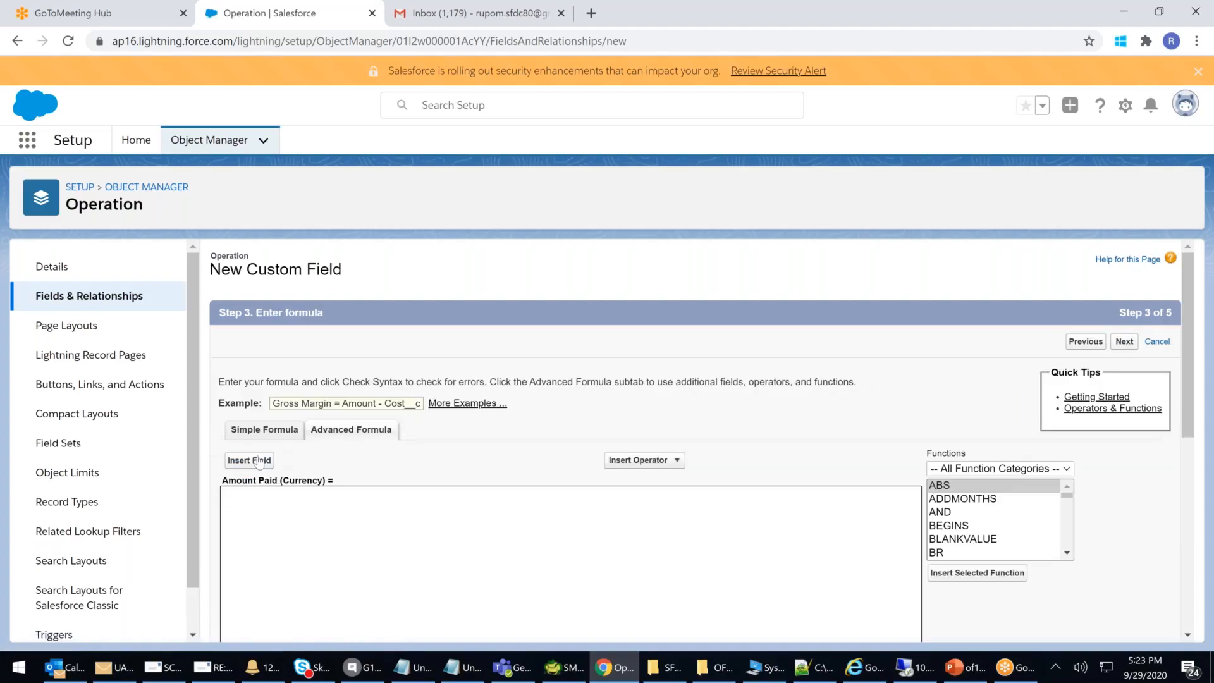
Browse the fields available for the formula through Operation > Fee & Payment > Patient
{"action": "left_click", "coordinate": [249, 460]}
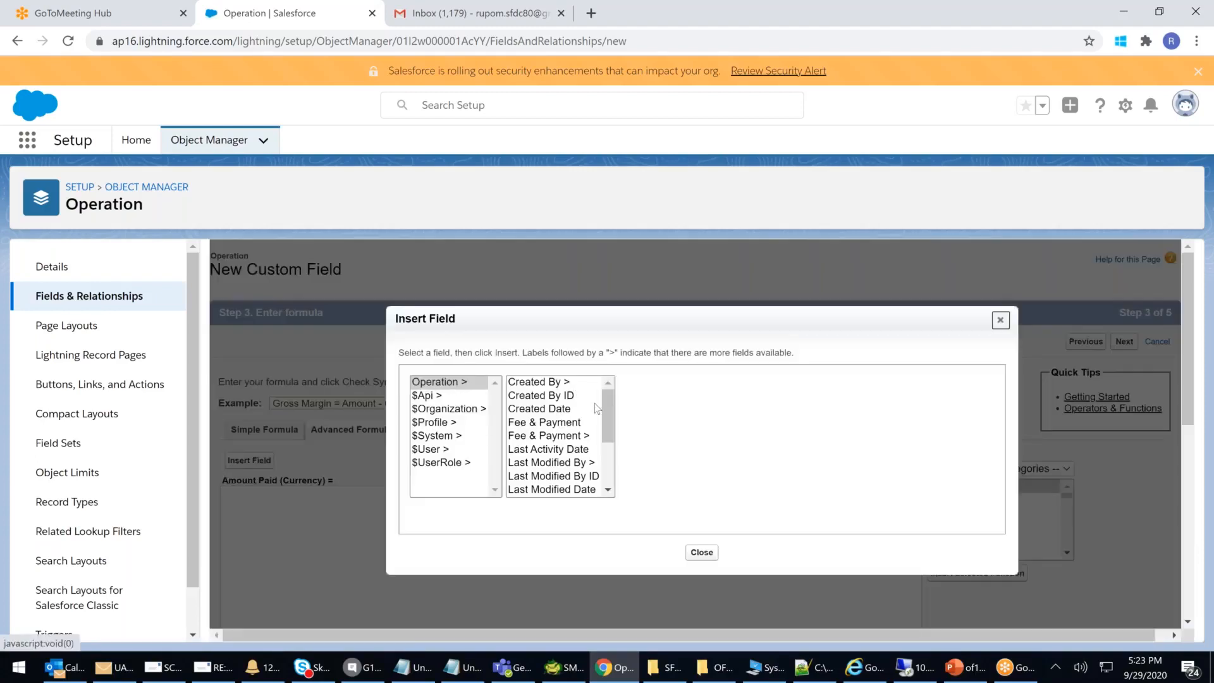
{"action": "mouse_move", "coordinate": [614, 412]}
{"action": "left_mouse_down"}
{"action": "mouse_move", "coordinate": [615, 459]}
{"action": "mouse_move", "coordinate": [616, 417]}
{"action": "left_mouse_up"}
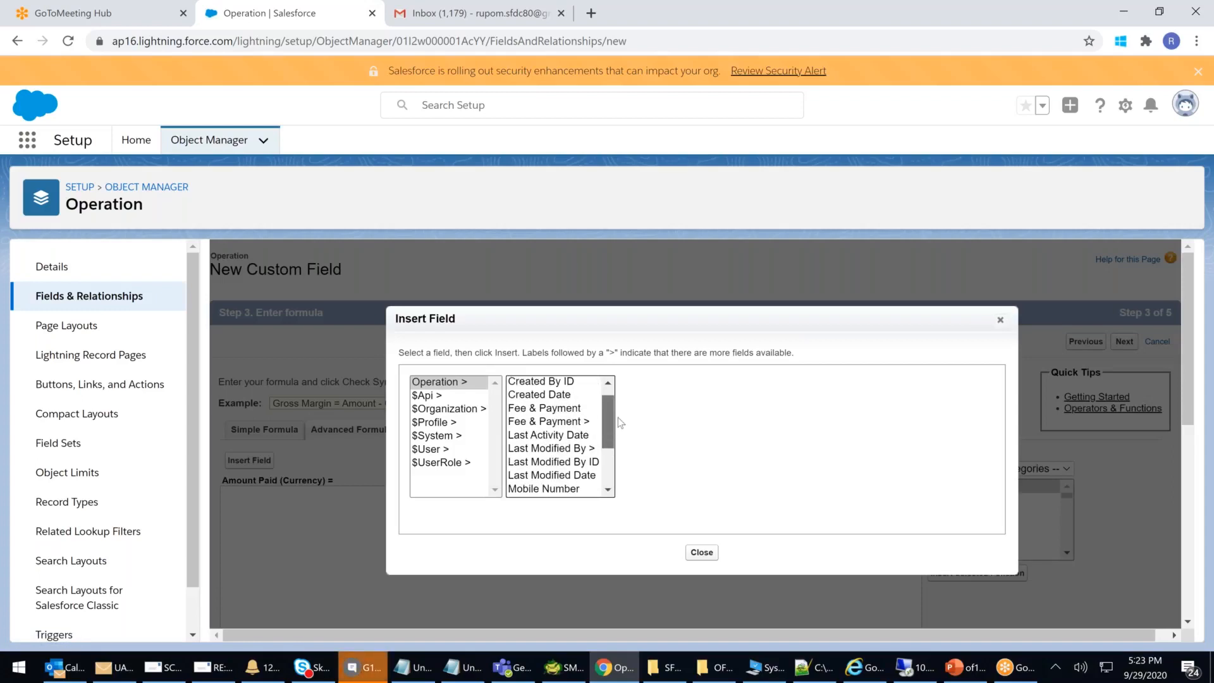
{"action": "left_click", "coordinate": [550, 422]}
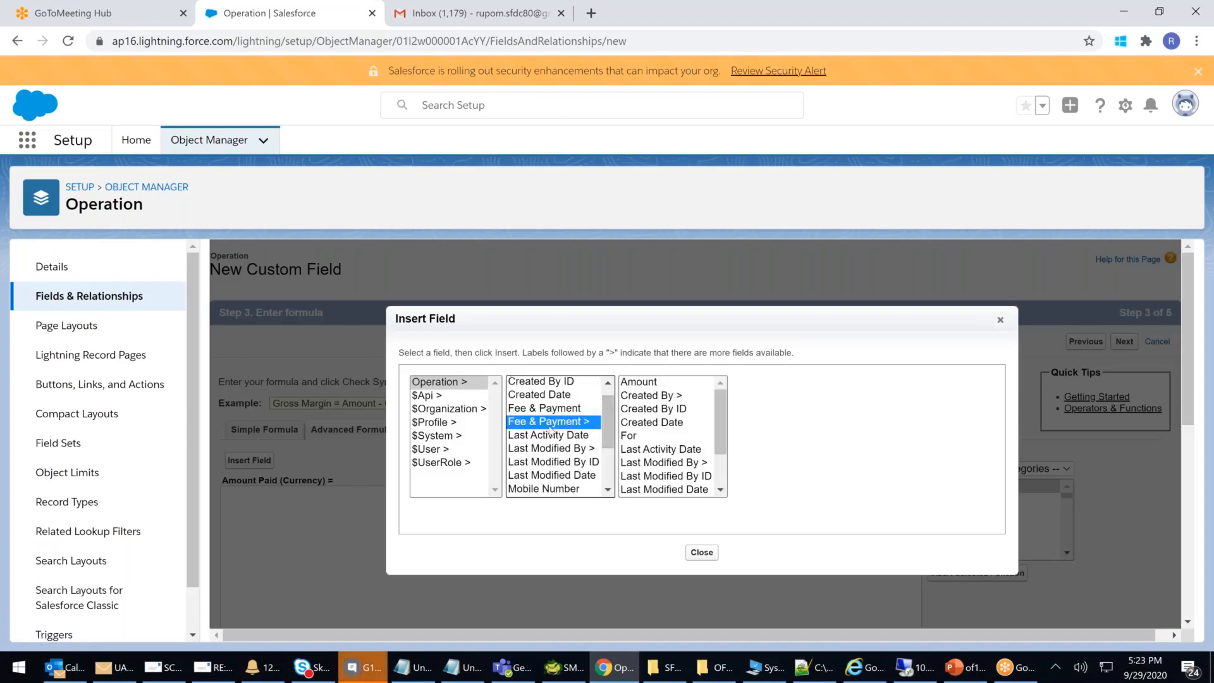
{"action": "left_click", "coordinate": [719, 416]}
{"action": "left_click_drag", "start_coordinate": [718, 414], "coordinate": [722, 438]}
{"action": "left_click", "coordinate": [642, 479]}
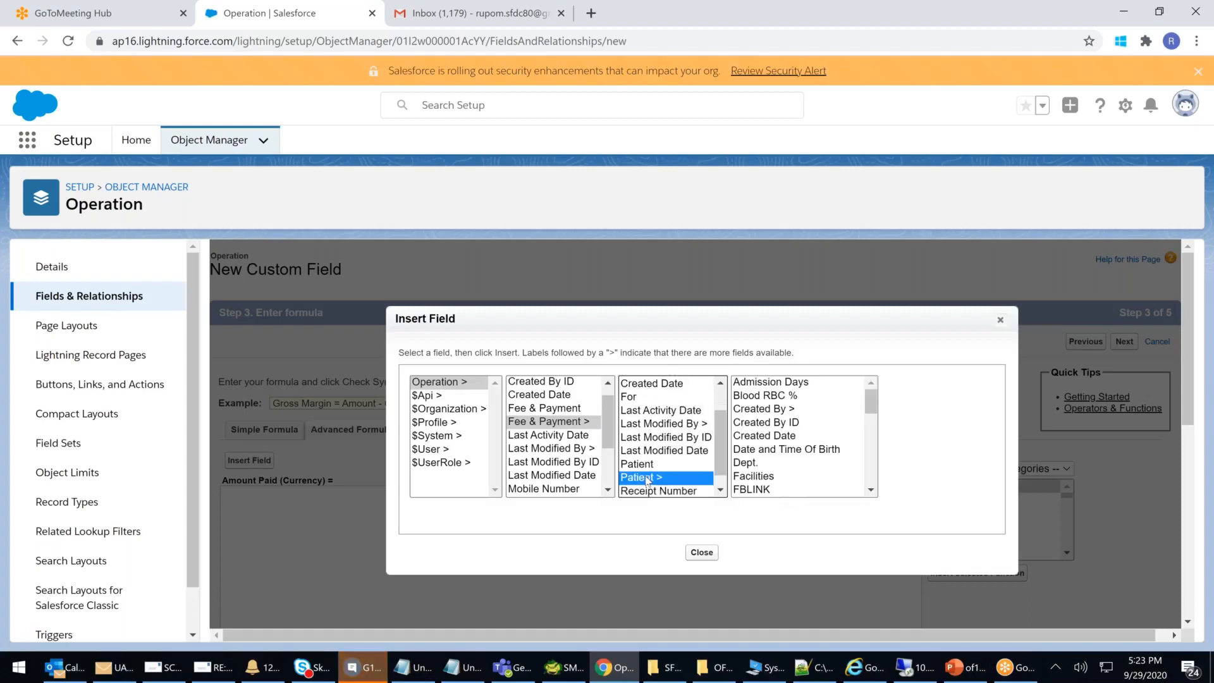
Trace the lookup chain from Patient through Created By and three successive Manager levels to First Name, reviewing the whole path
{"action": "left_click", "coordinate": [763, 409]}
{"action": "left_click_drag", "start_coordinate": [994, 402], "coordinate": [989, 398]}
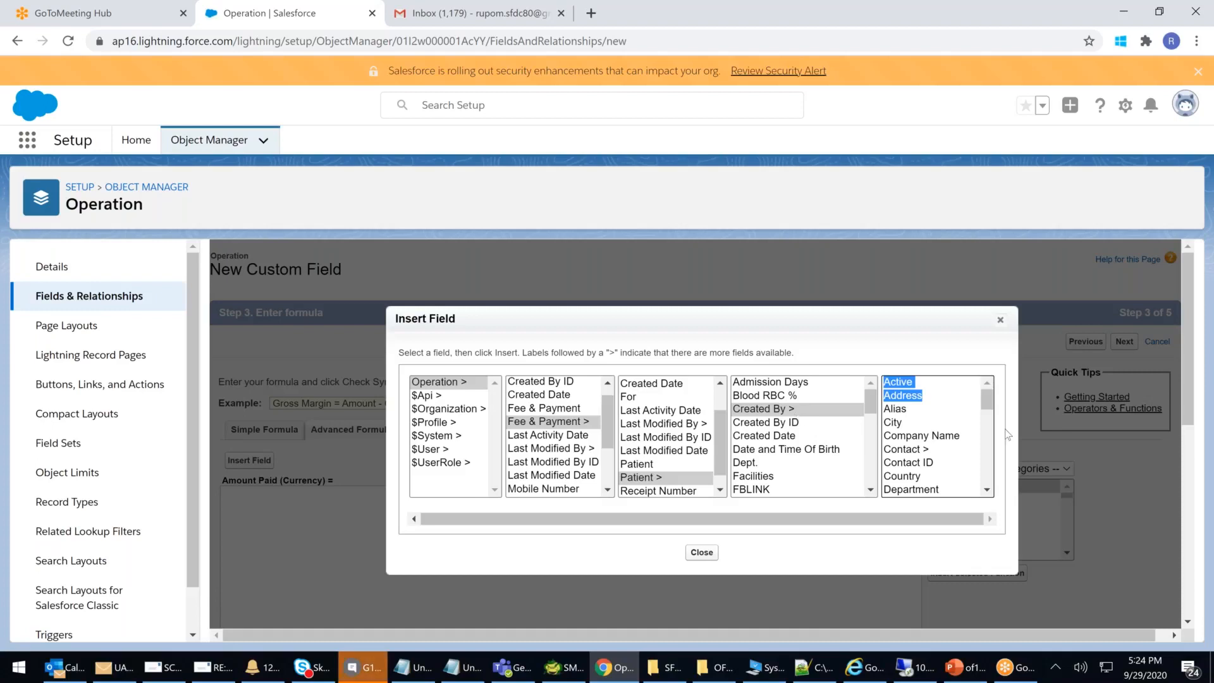
{"action": "left_click_drag", "start_coordinate": [987, 400], "coordinate": [991, 446]}
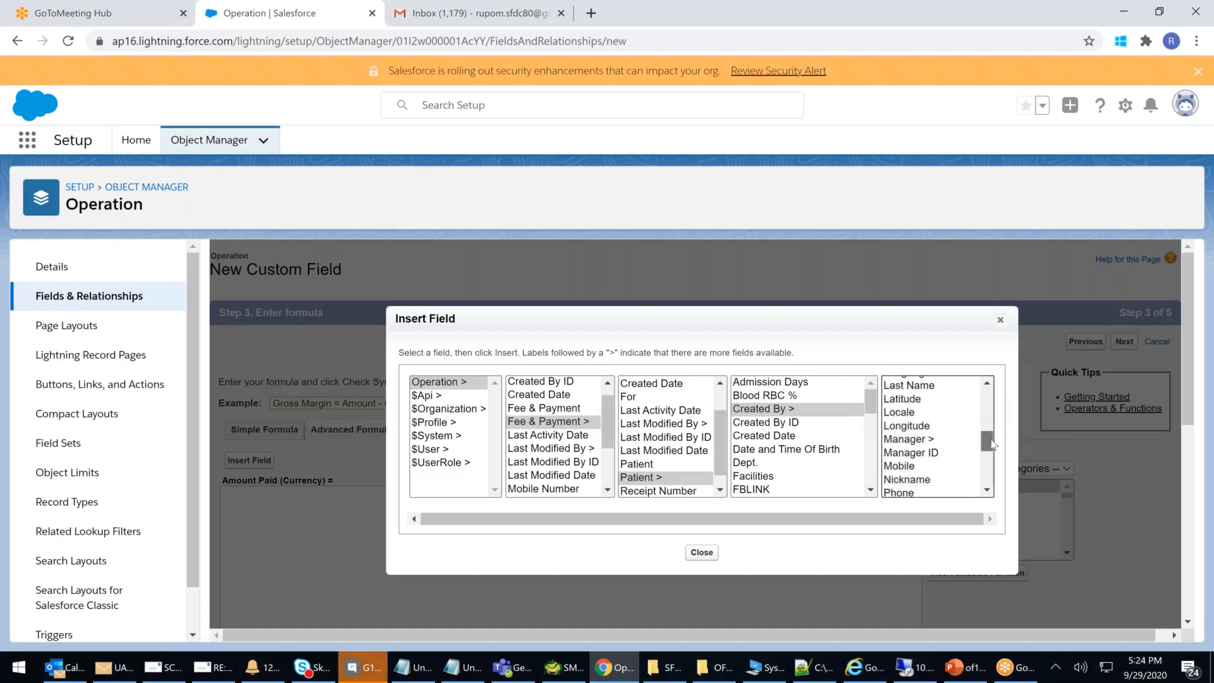
{"action": "left_click", "coordinate": [907, 440]}
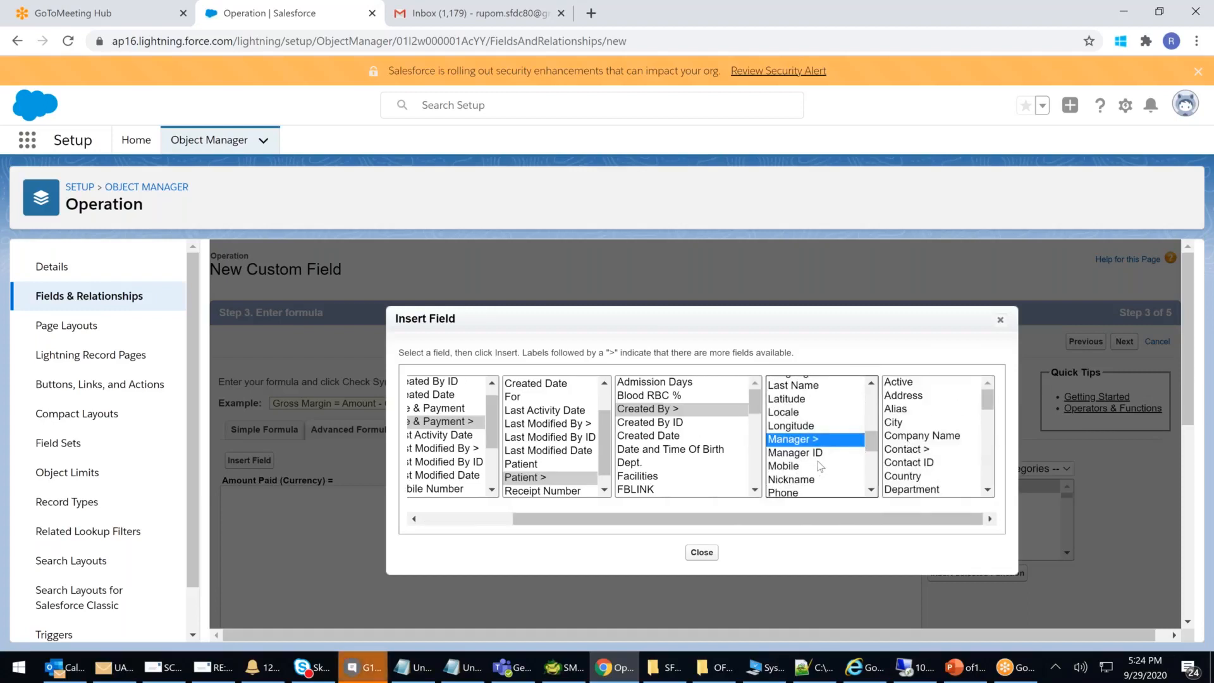
{"action": "left_click", "coordinate": [1008, 405]}
{"action": "left_click_drag", "start_coordinate": [989, 403], "coordinate": [991, 443]}
{"action": "left_click", "coordinate": [917, 445]}
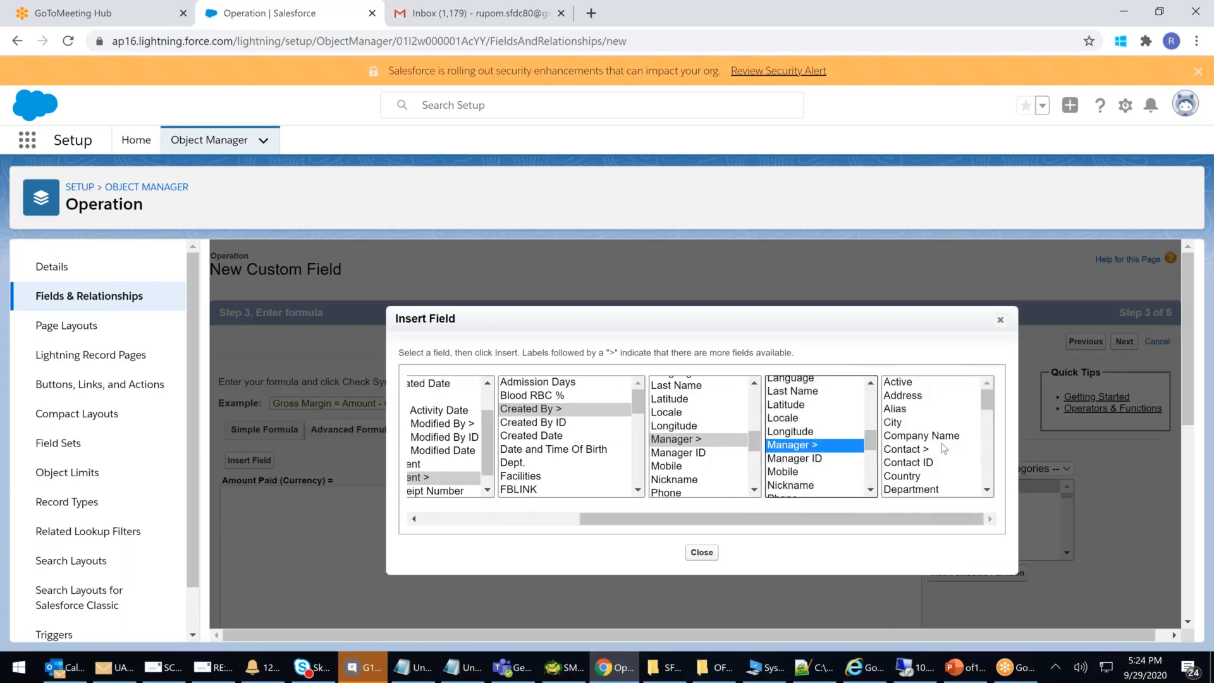
{"action": "left_click_drag", "start_coordinate": [986, 399], "coordinate": [990, 445]}
{"action": "left_click", "coordinate": [910, 460]}
{"action": "left_click_drag", "start_coordinate": [990, 410], "coordinate": [972, 441]}
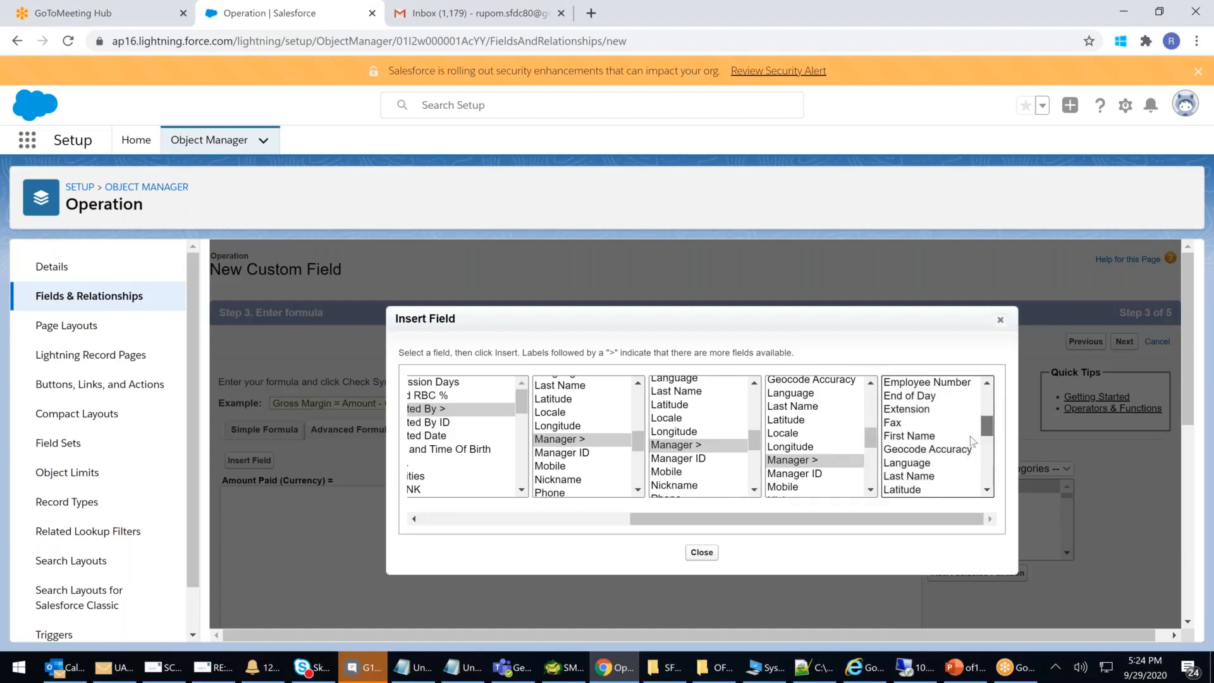
{"action": "left_click", "coordinate": [918, 436]}
{"action": "left_click_drag", "start_coordinate": [820, 526], "coordinate": [484, 529]}
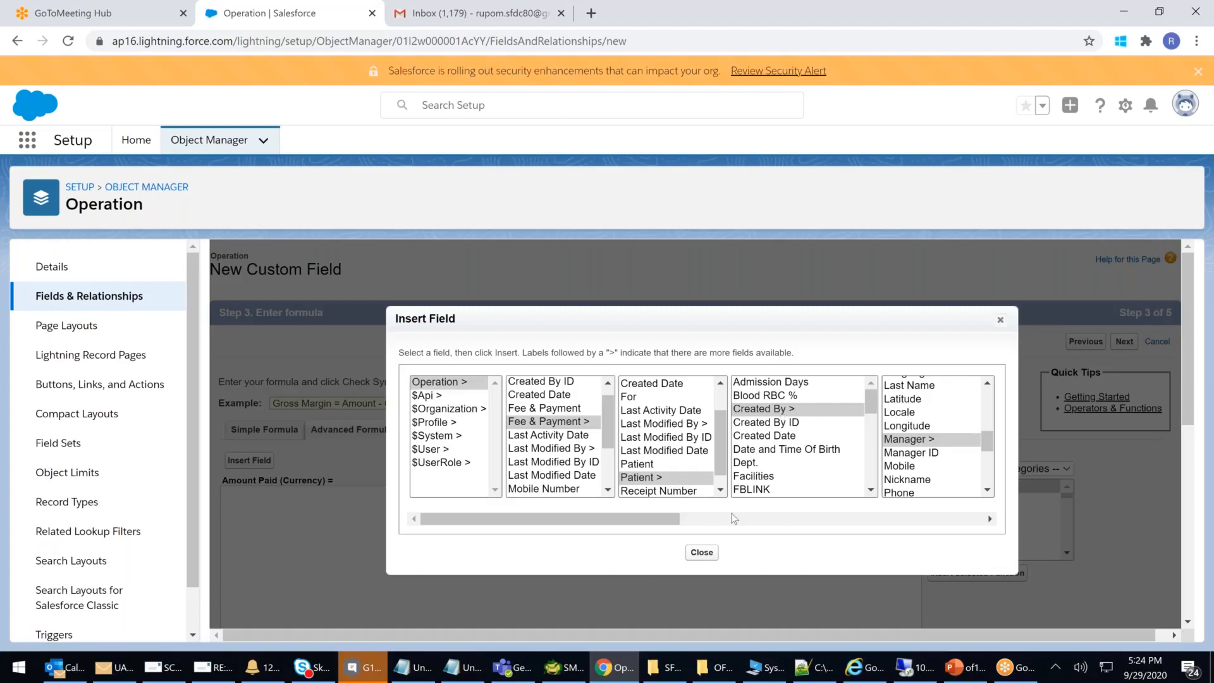
Extend the lookup chain from the third Manager through Profile and Created By to City, then leave the field picker without inserting anything
{"action": "left_click_drag", "start_coordinate": [666, 522], "coordinate": [832, 519]}
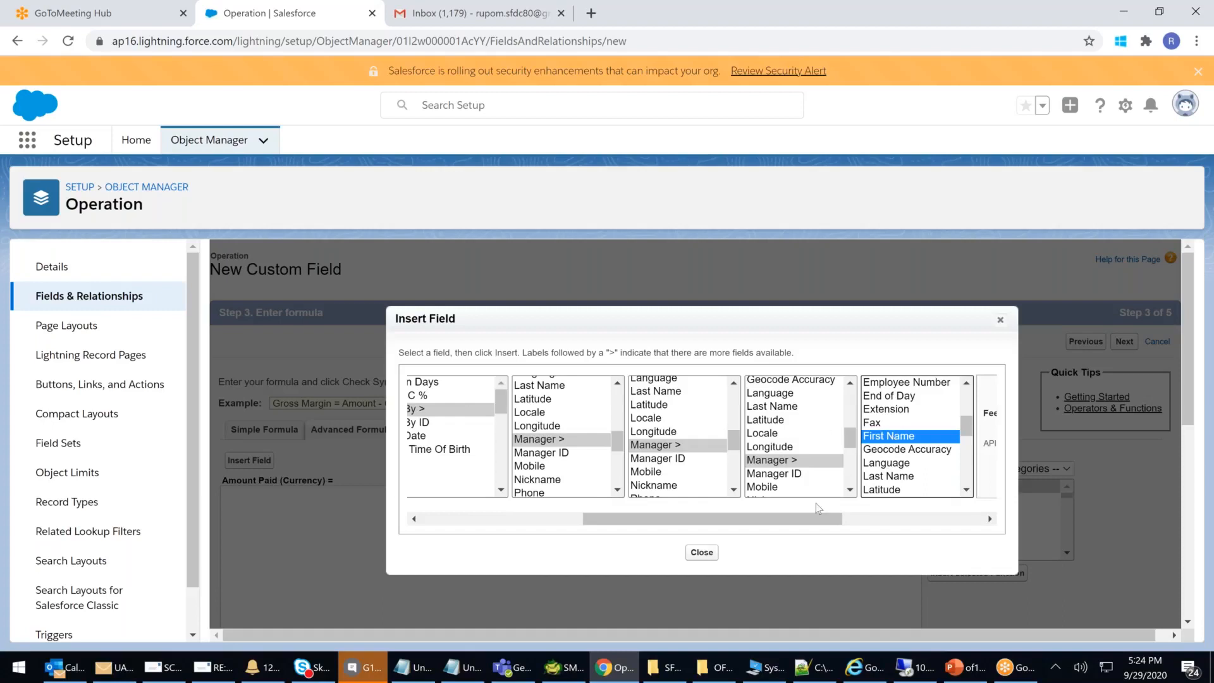
{"action": "left_click_drag", "start_coordinate": [966, 425], "coordinate": [968, 451]}
{"action": "left_click", "coordinate": [910, 467]}
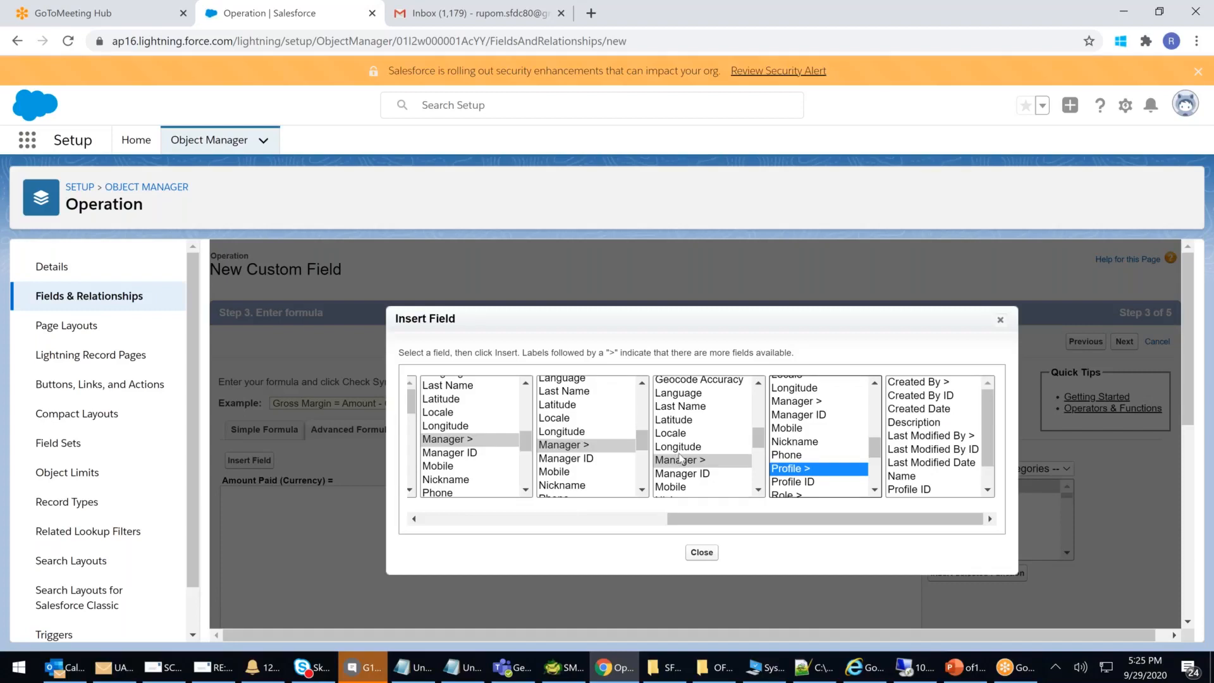
{"action": "left_click", "coordinate": [933, 383]}
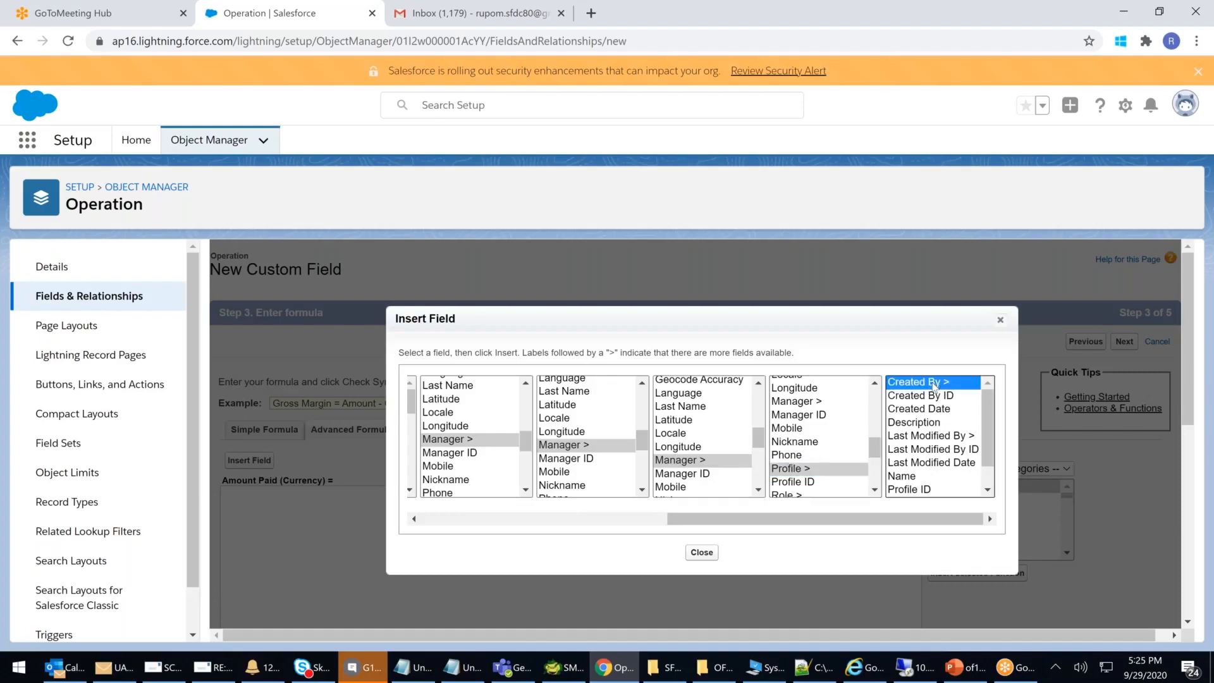
{"action": "left_click", "coordinate": [896, 423]}
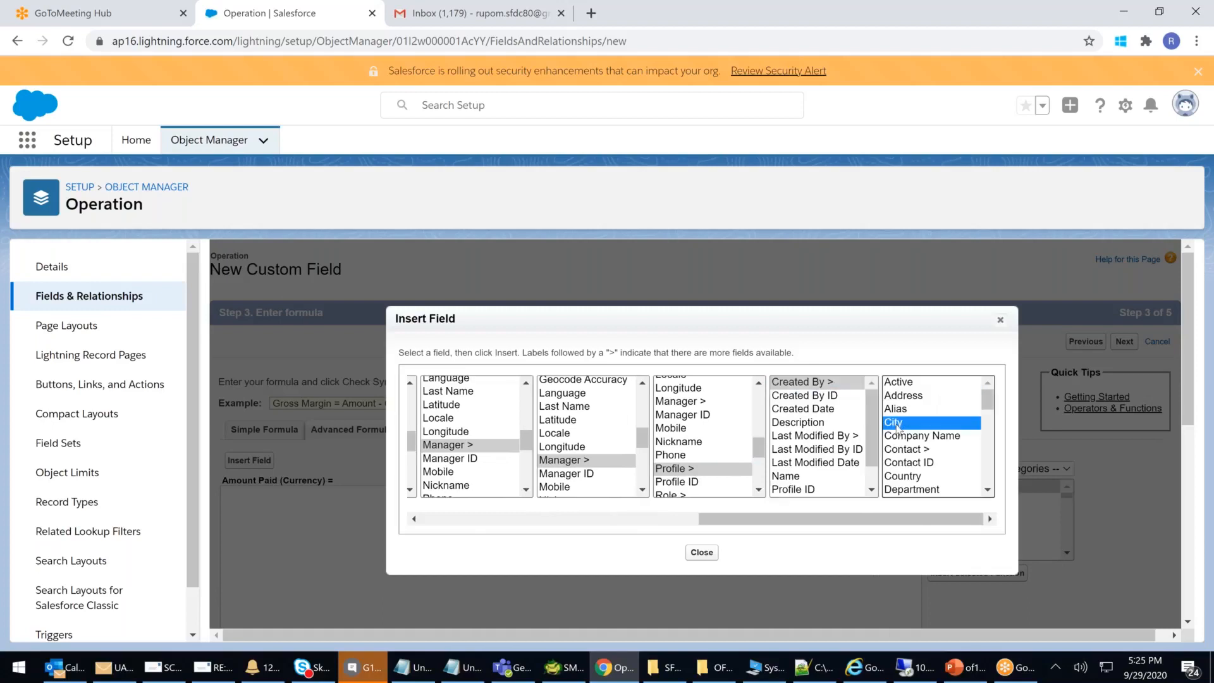
{"action": "left_click_drag", "start_coordinate": [861, 522], "coordinate": [502, 493]}
{"action": "left_click_drag", "start_coordinate": [609, 483], "coordinate": [974, 302]}
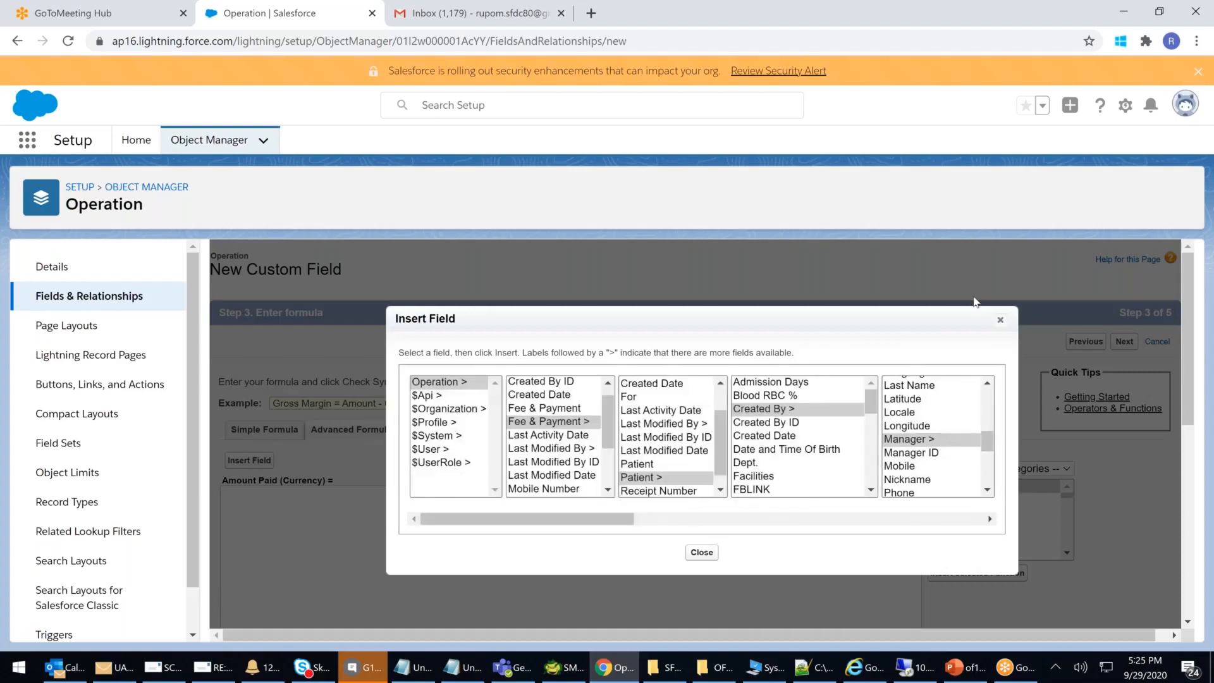
{"action": "left_click", "coordinate": [1000, 320]}
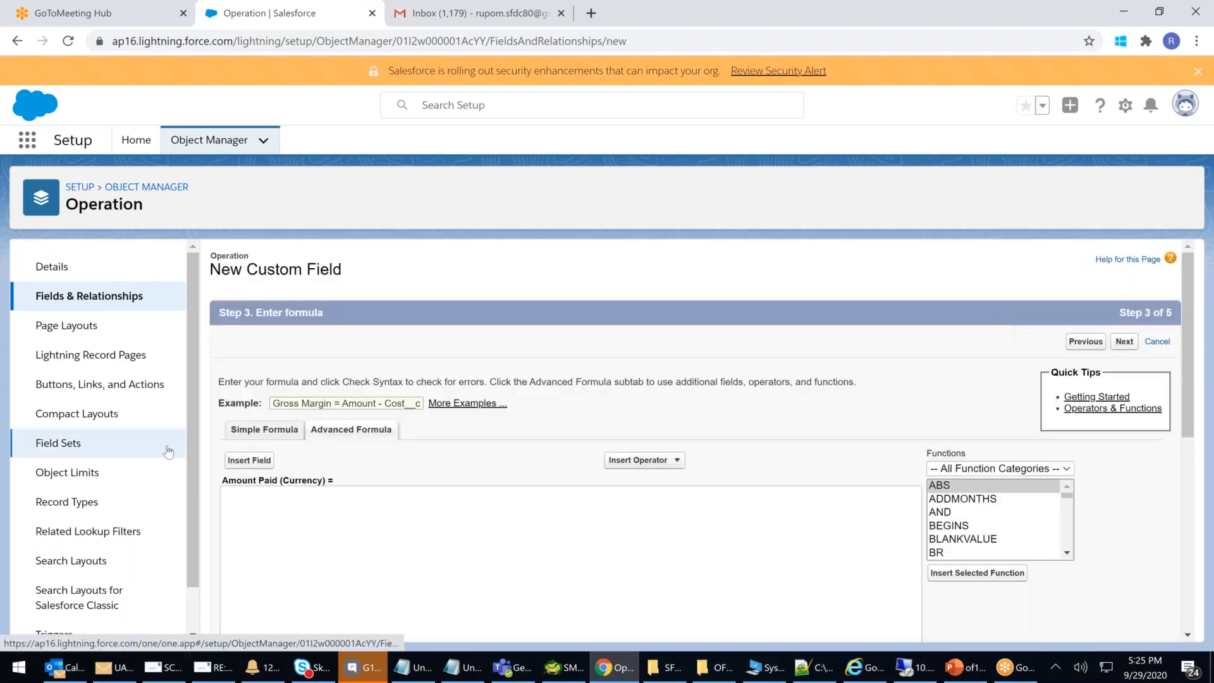
Insert the Amount field from Operation > Fee & Payment into the Amount Paid formula as Fee_Payment__r.Amount__c
{"action": "left_click", "coordinate": [249, 460]}
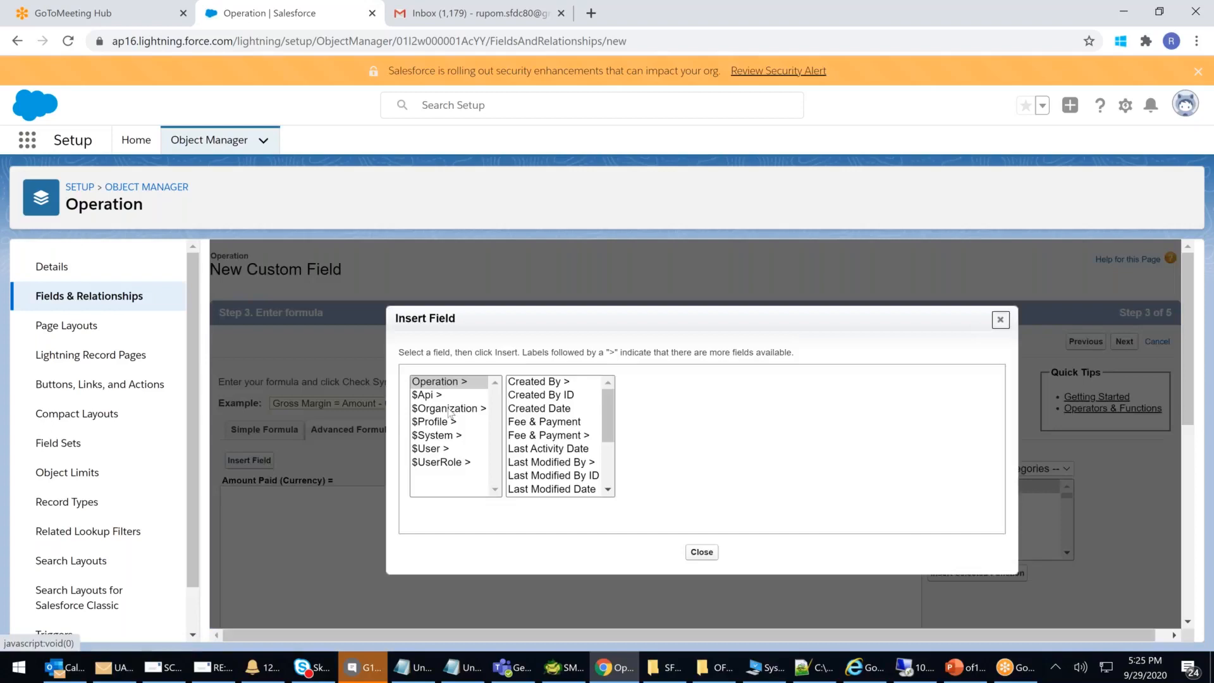
{"action": "left_click_drag", "start_coordinate": [610, 401], "coordinate": [614, 425]}
{"action": "left_click", "coordinate": [557, 389]}
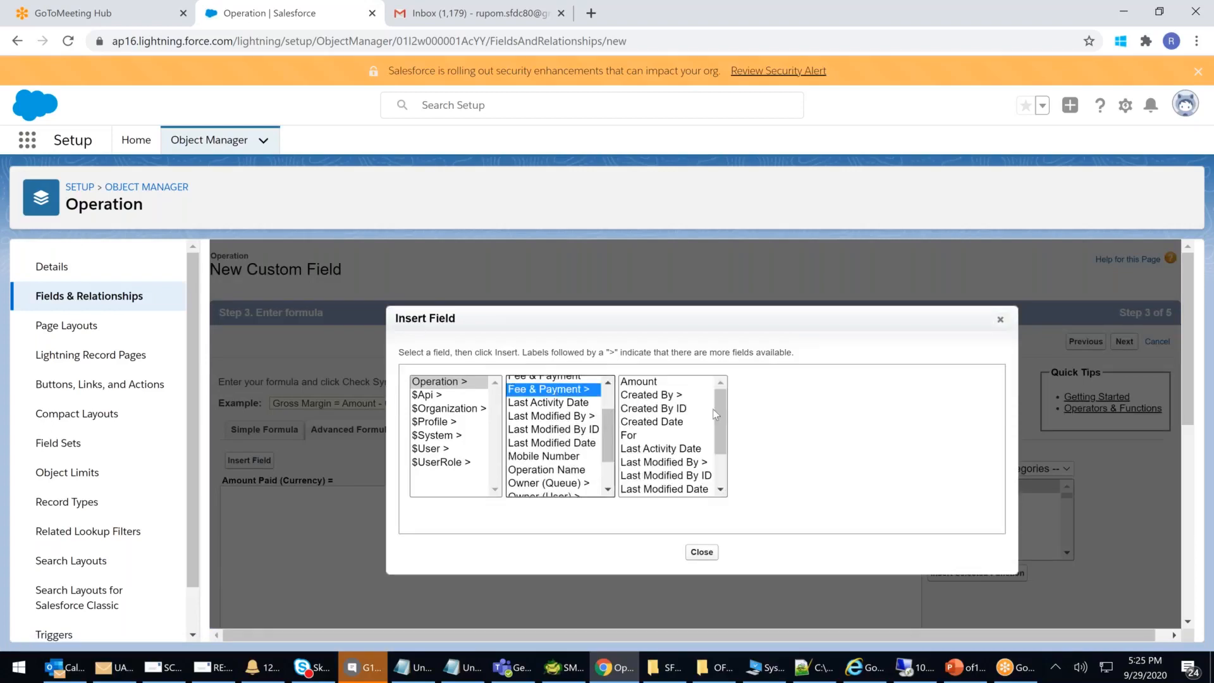
{"action": "left_click", "coordinate": [650, 383]}
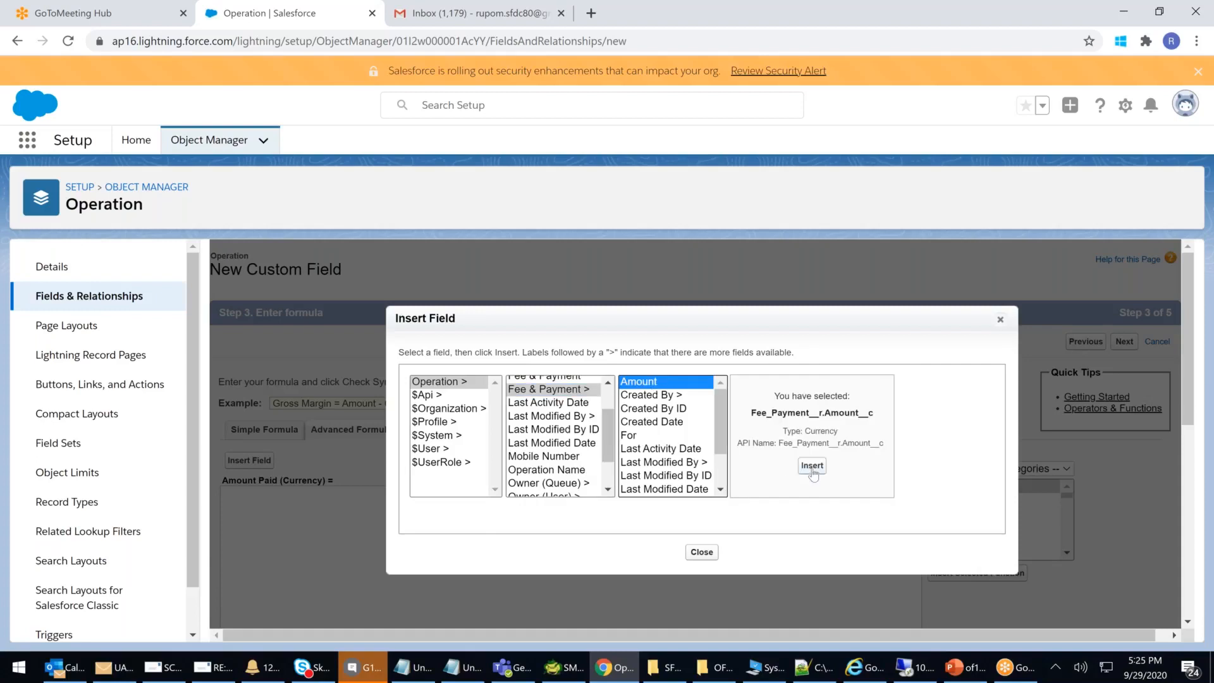
{"action": "left_click", "coordinate": [812, 466]}
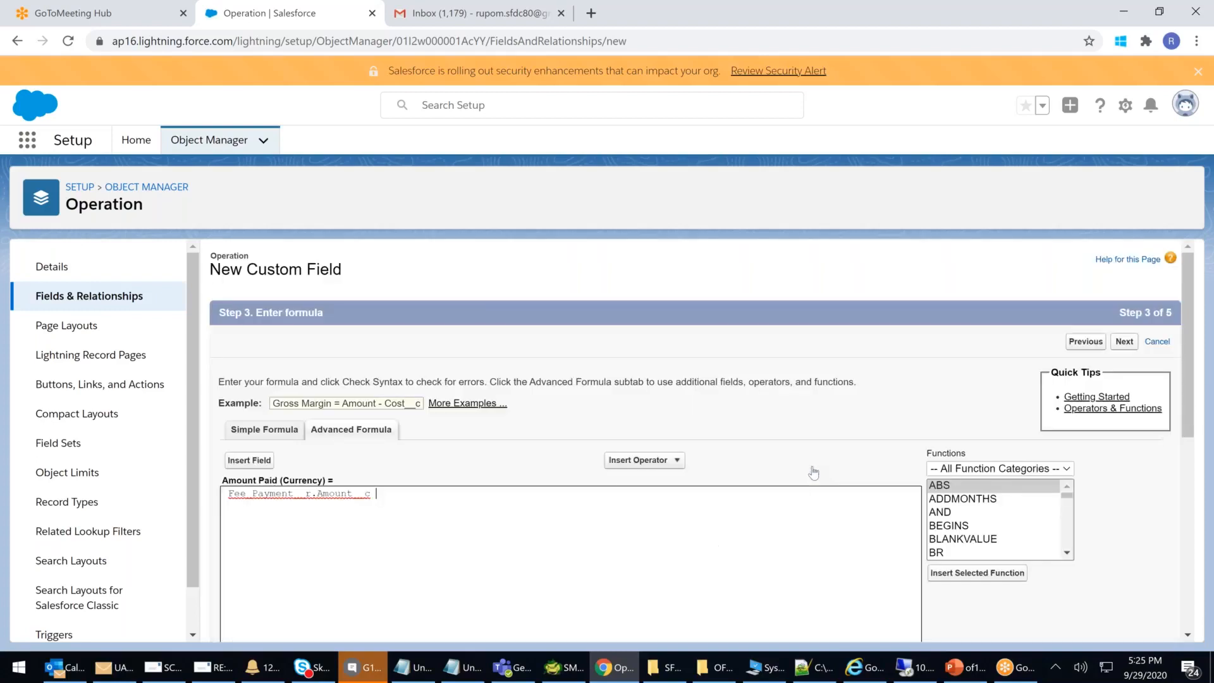
Check the formula's syntax and save the Amount Paid field with the default field-level security and Operation Layout
{"action": "scroll", "coordinate": [746, 510], "scroll_direction": "down", "scroll_amount": 5}
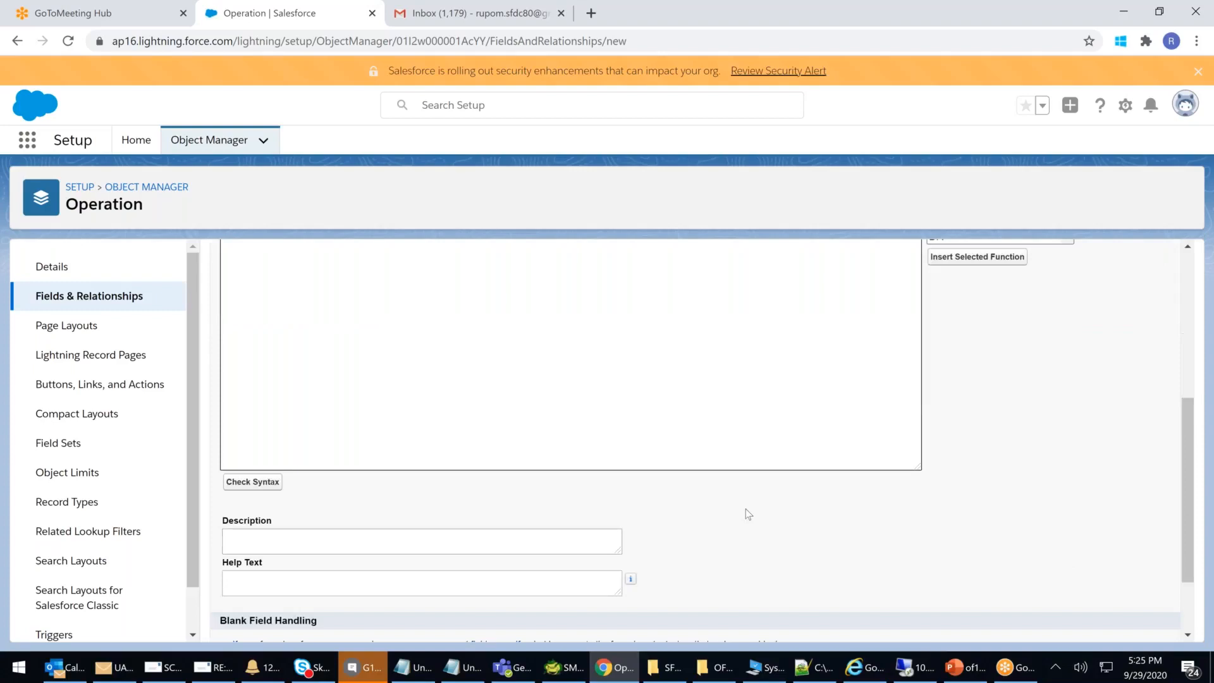
{"action": "left_click", "coordinate": [265, 382]}
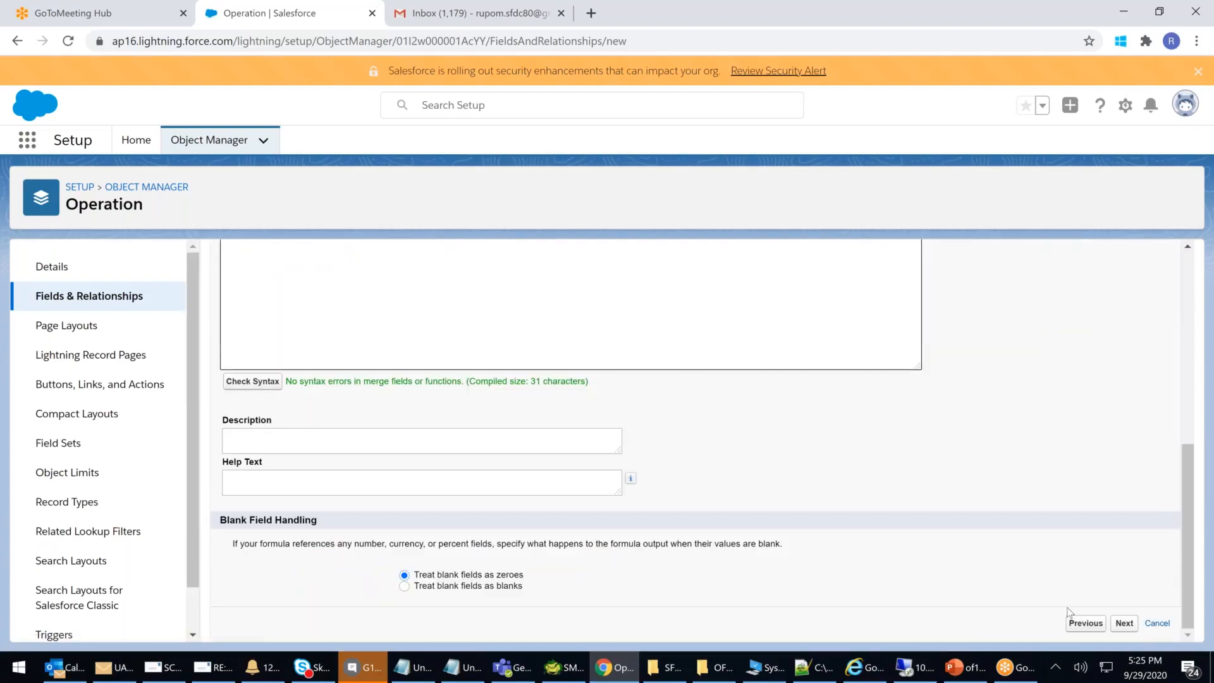
{"action": "left_click", "coordinate": [1125, 624]}
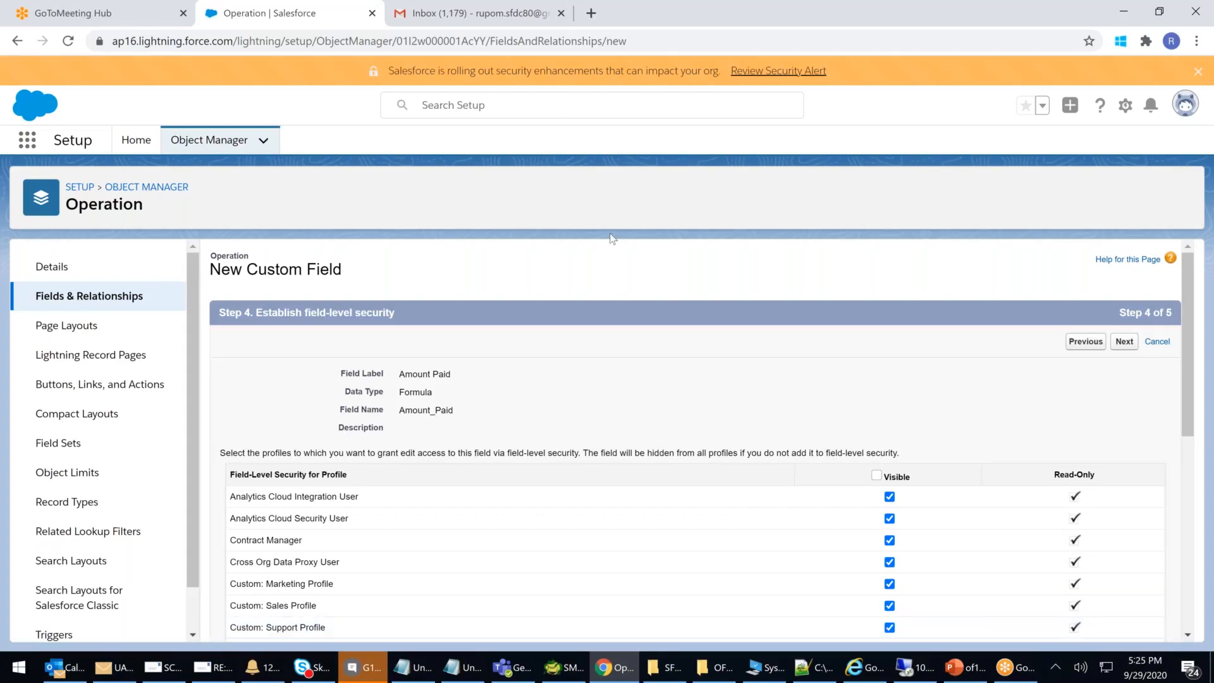
{"action": "left_click", "coordinate": [1119, 341]}
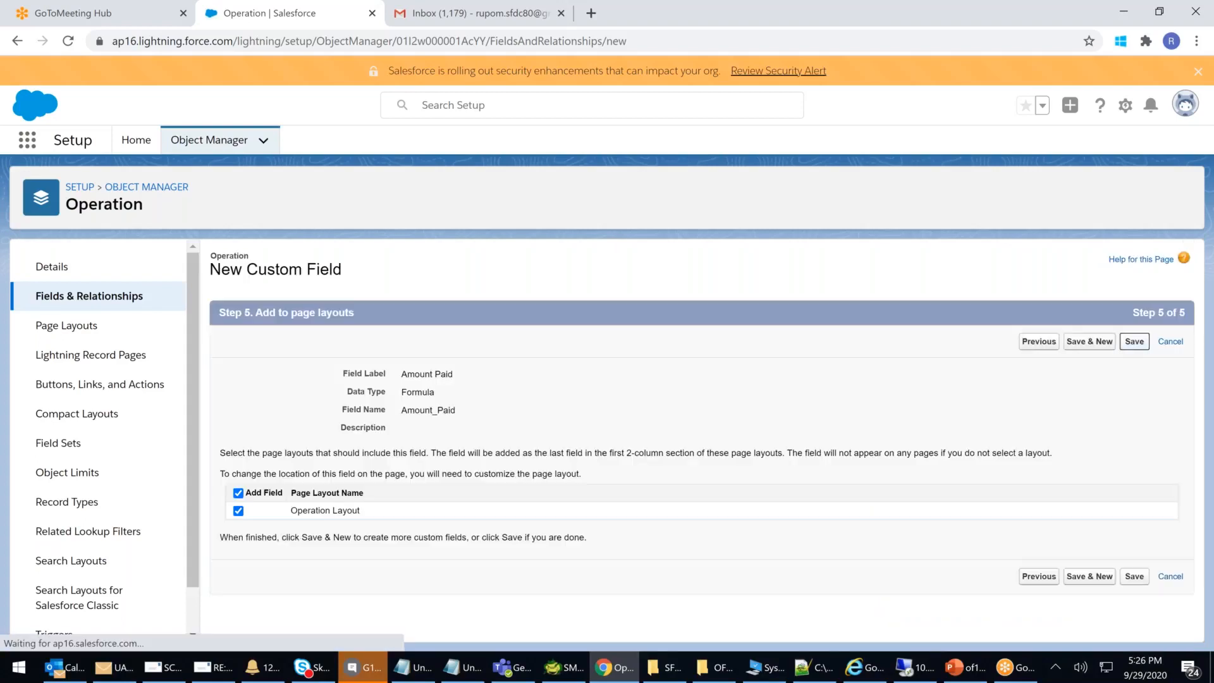
{"action": "left_click", "coordinate": [1131, 342]}
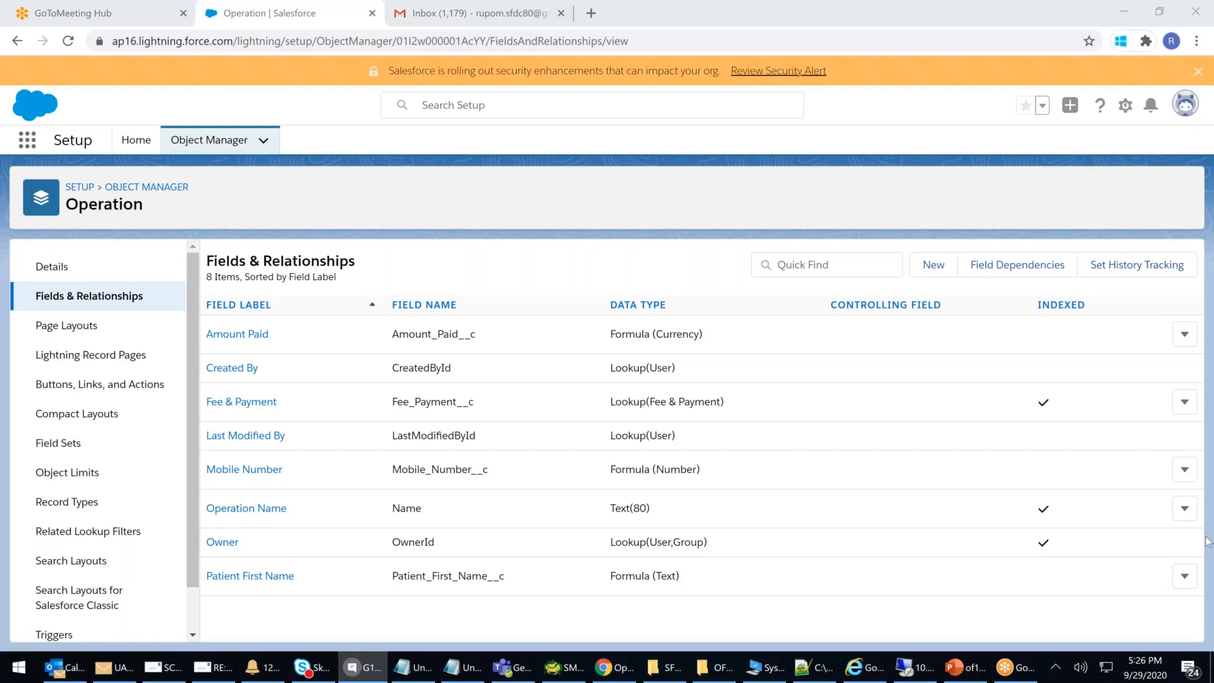
Open Setup Home in a separate browser tab and close the Gmail inbox tab
{"action": "right_click", "coordinate": [84, 183]}
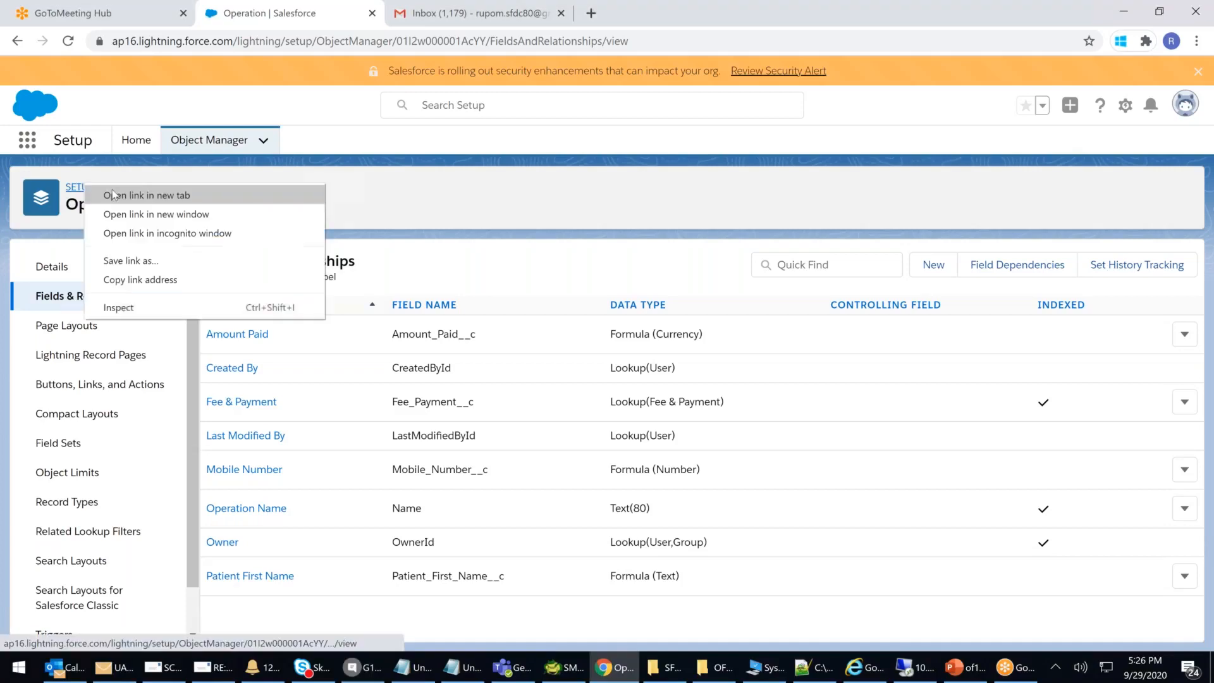
{"action": "right_click", "coordinate": [136, 139]}
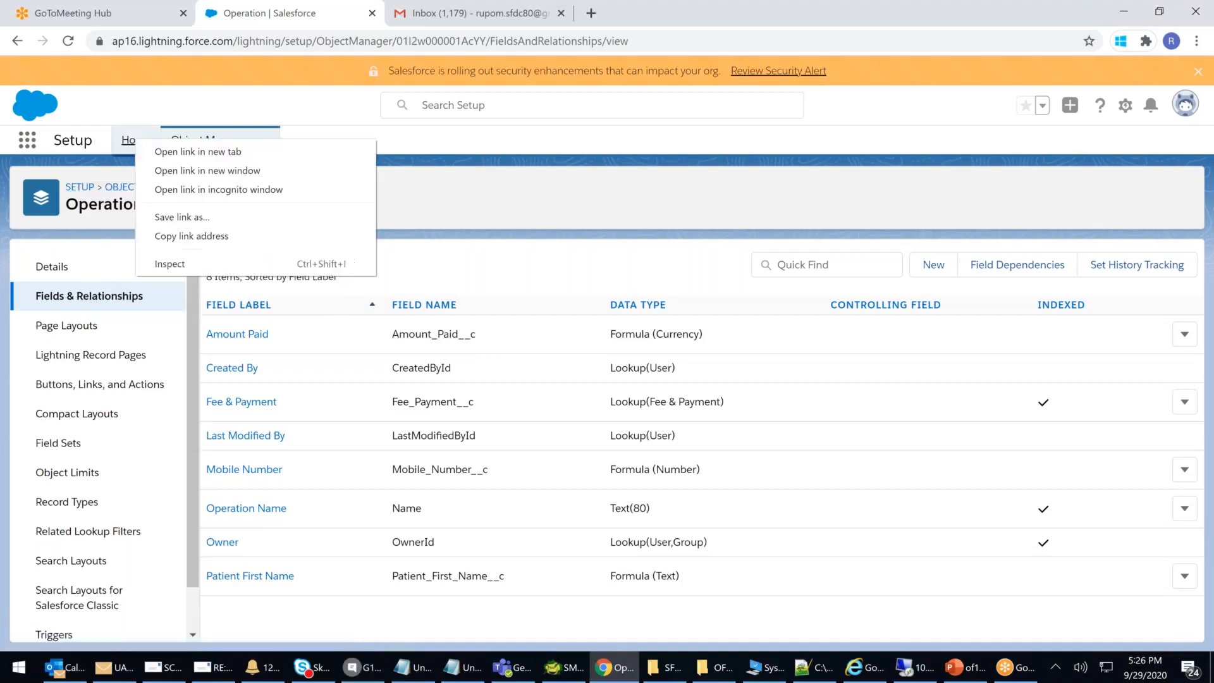
{"action": "left_click", "coordinate": [166, 152]}
{"action": "left_click", "coordinate": [468, 12]}
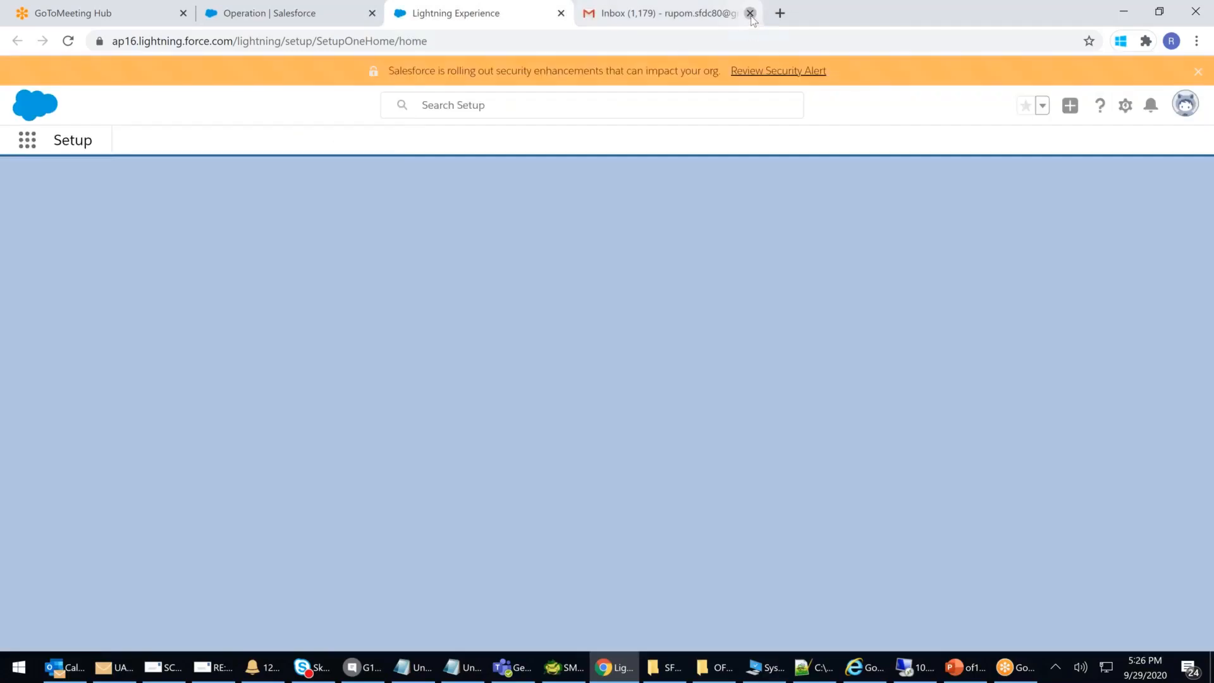
{"action": "left_click", "coordinate": [750, 12]}
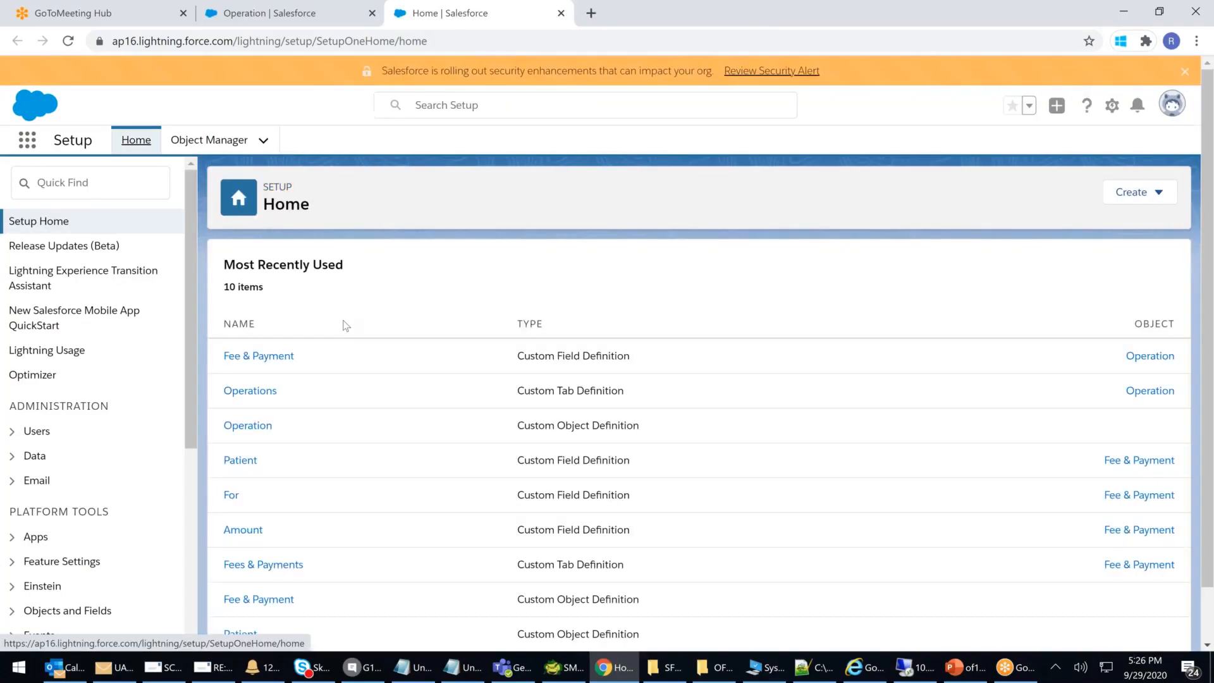
Launch the Apollo Hospital Management app and open its Operations list
{"action": "left_click", "coordinate": [34, 147]}
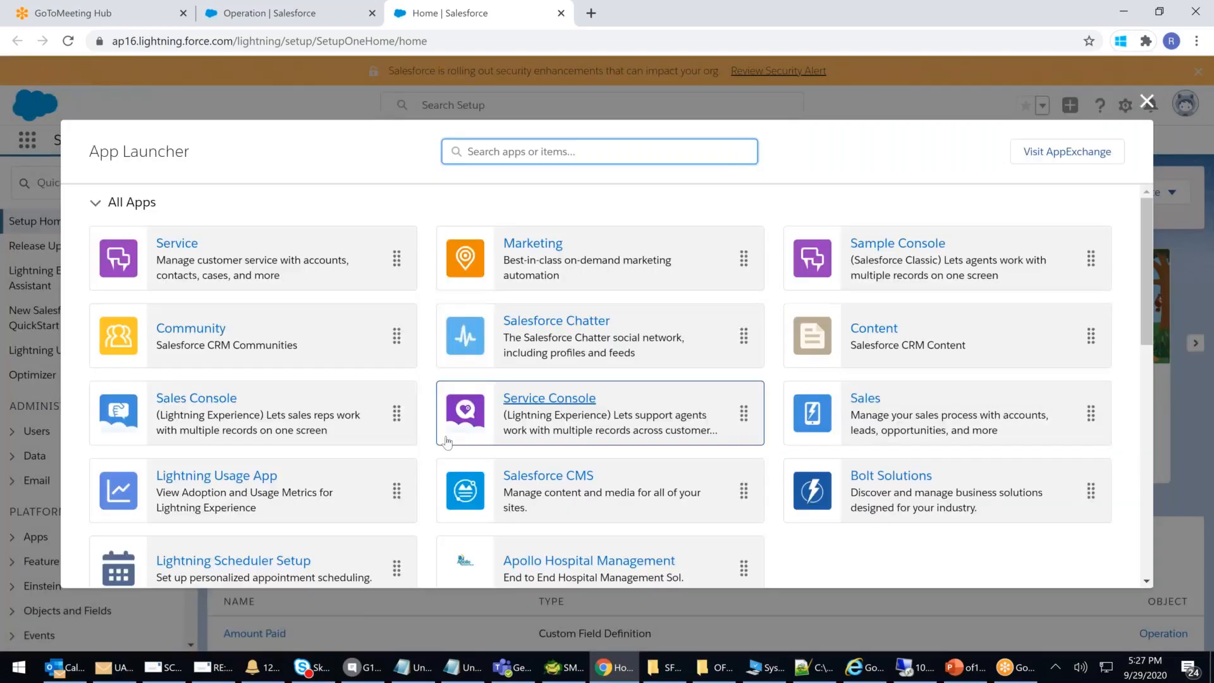
{"action": "scroll", "coordinate": [629, 331], "scroll_direction": "down", "scroll_amount": 4}
{"action": "left_click", "coordinate": [629, 330]}
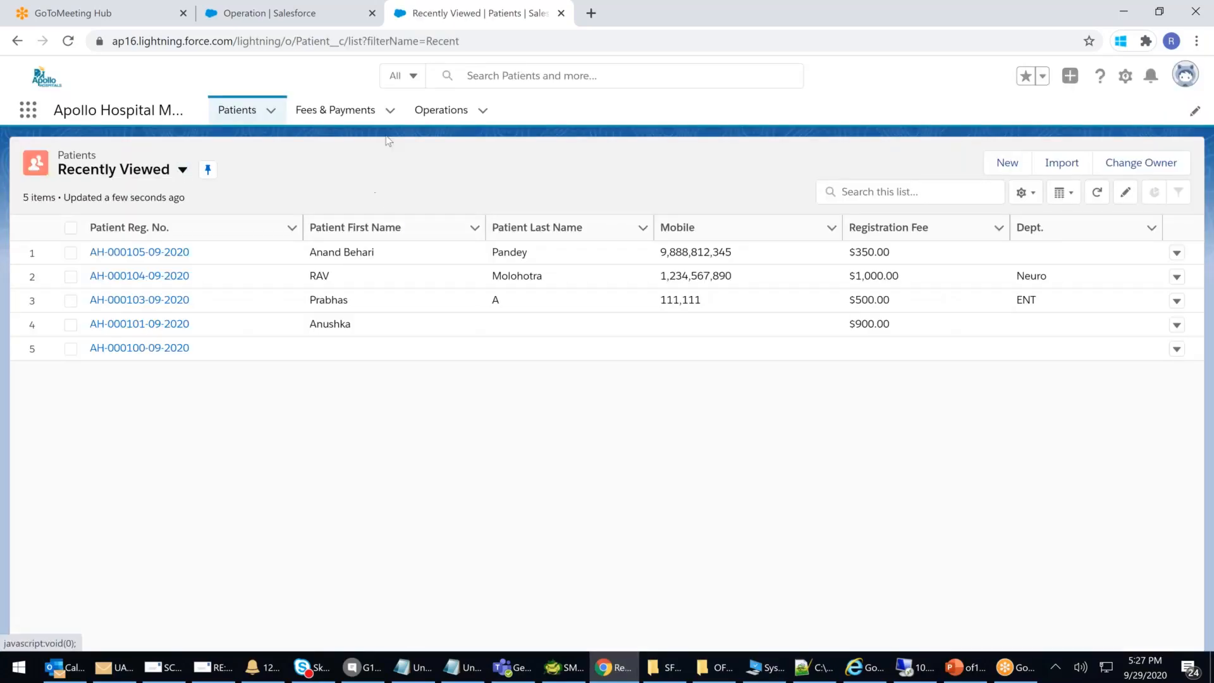
{"action": "left_click", "coordinate": [436, 109]}
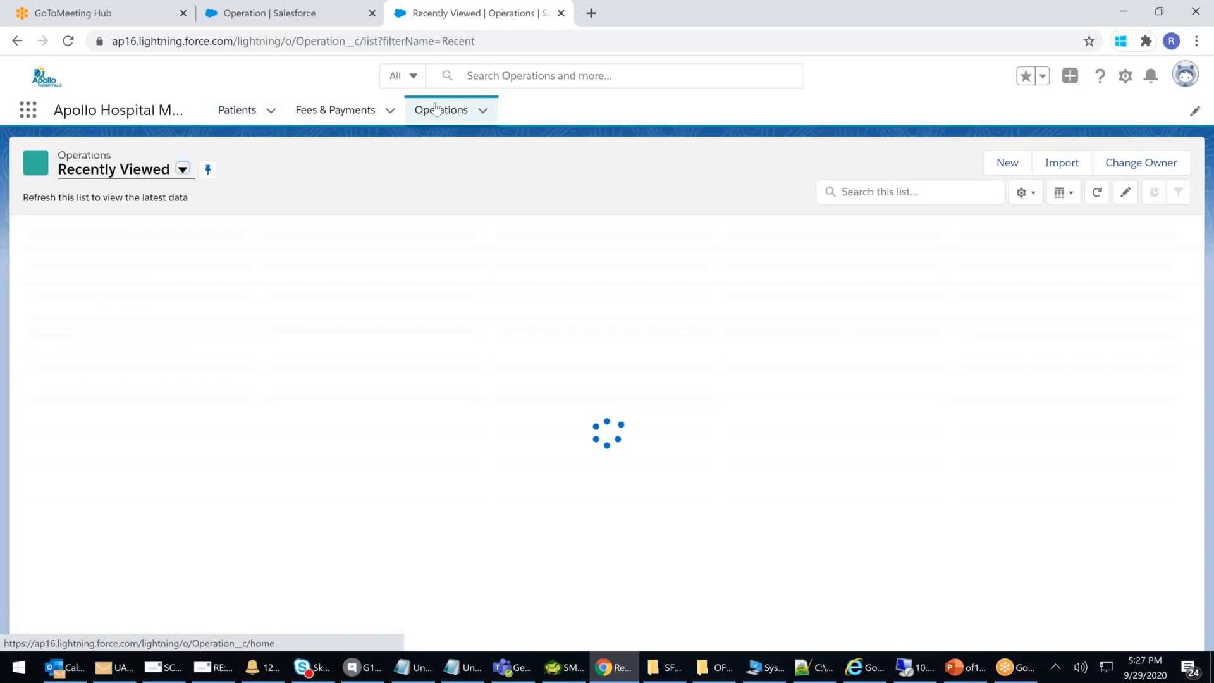
Create an operation named Hair Transplantation linked to Fee & Payment 0005, and review its Mobile Number and Amount Paid values
{"action": "left_click", "coordinate": [1006, 166]}
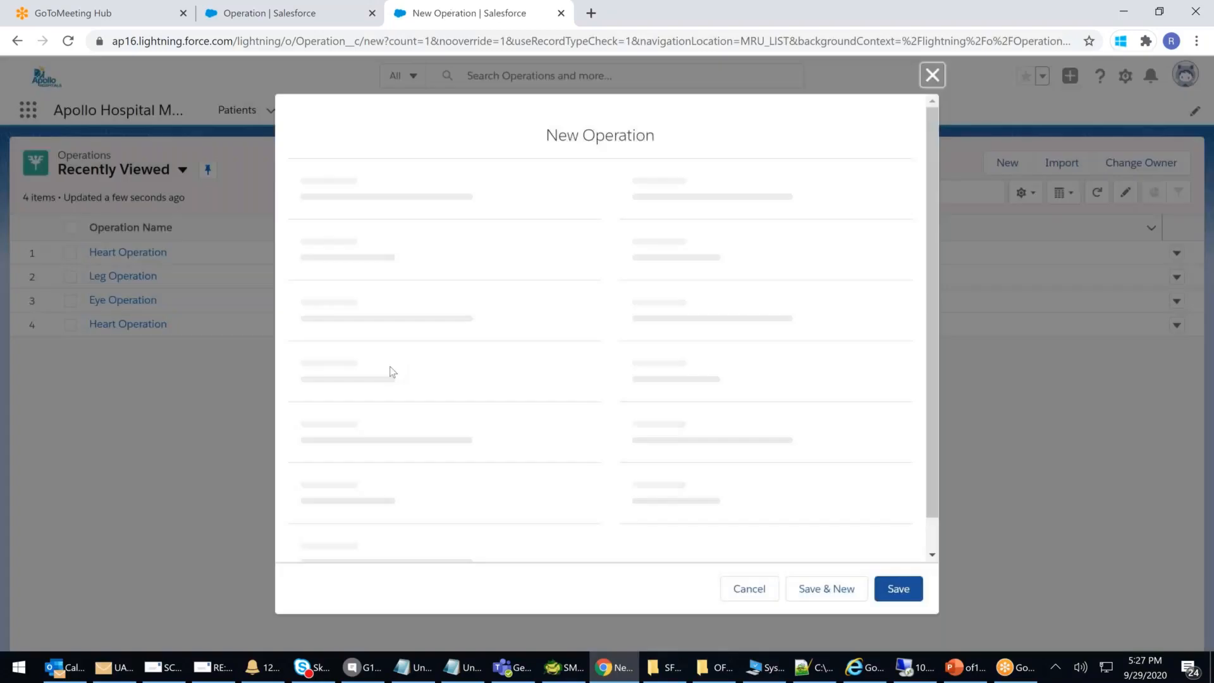
{"action": "type", "text": "Hai"}
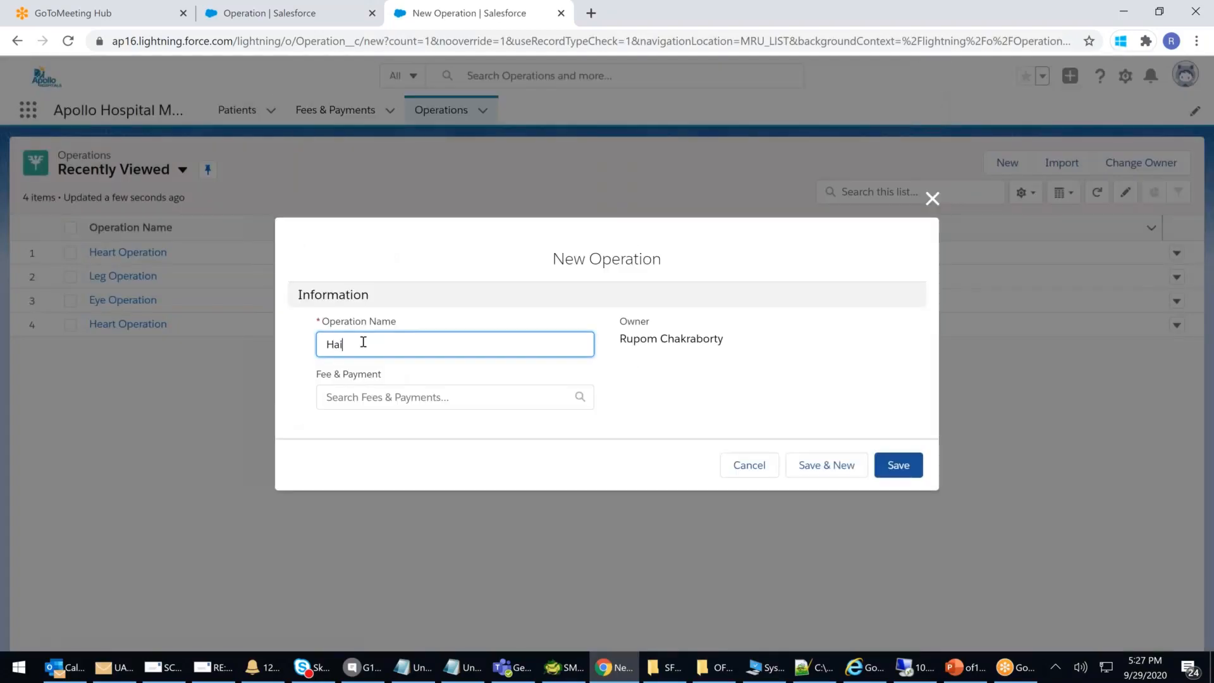
{"action": "type", "text": "r Transplantation"}
{"action": "left_click", "coordinate": [393, 395]}
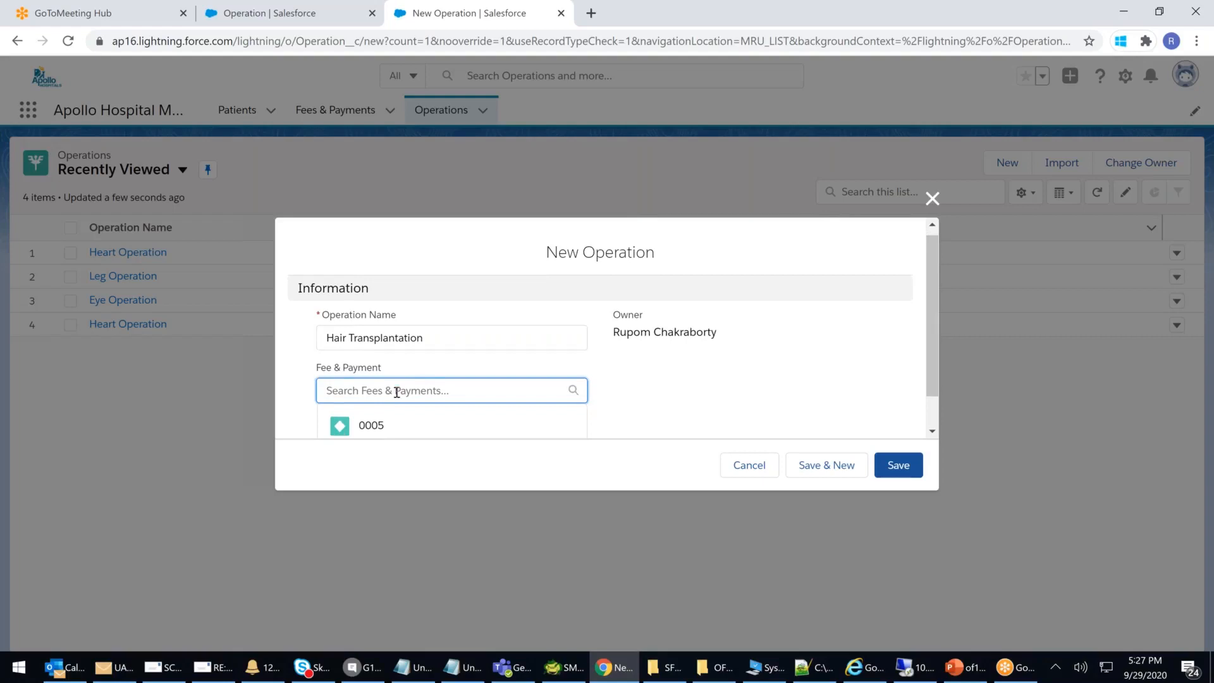
{"action": "left_click", "coordinate": [364, 387]}
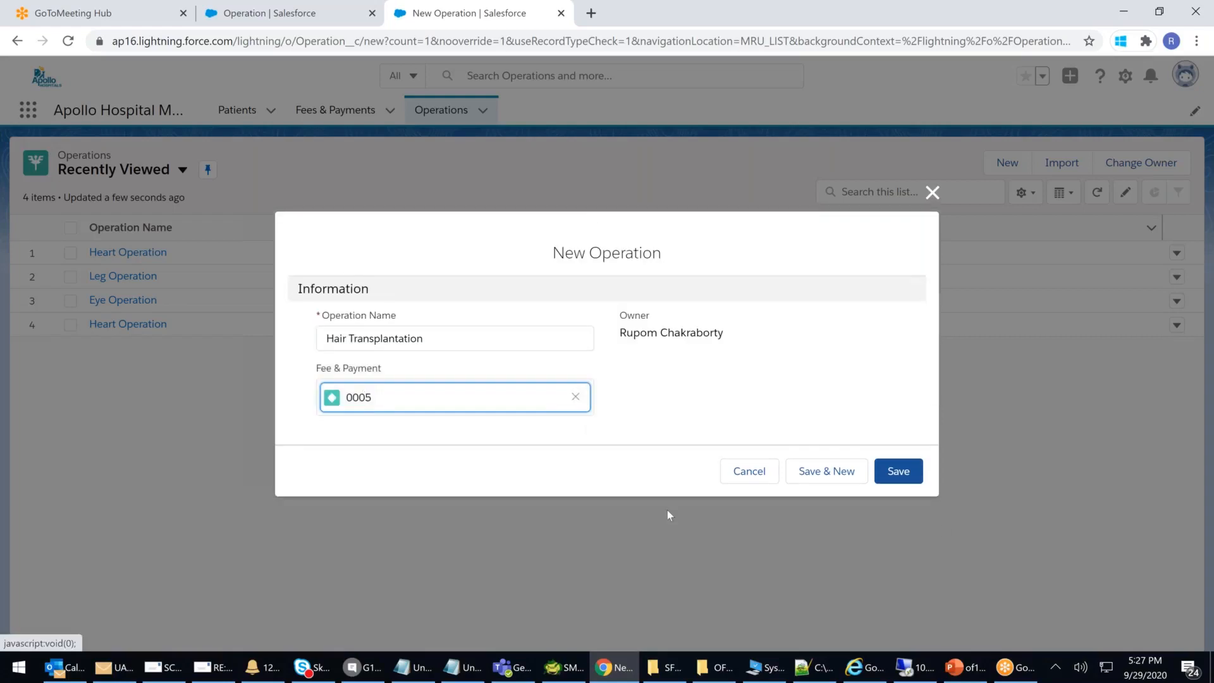
{"action": "left_click", "coordinate": [897, 471]}
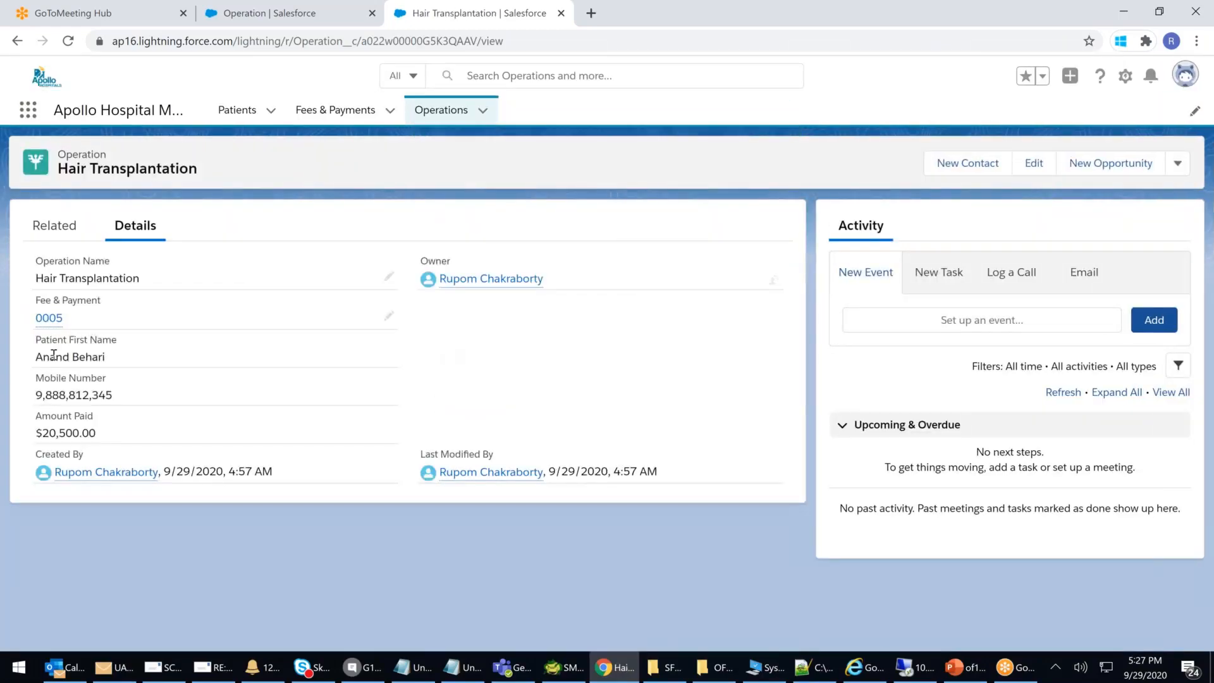
{"action": "left_click_drag", "start_coordinate": [38, 397], "coordinate": [124, 406]}
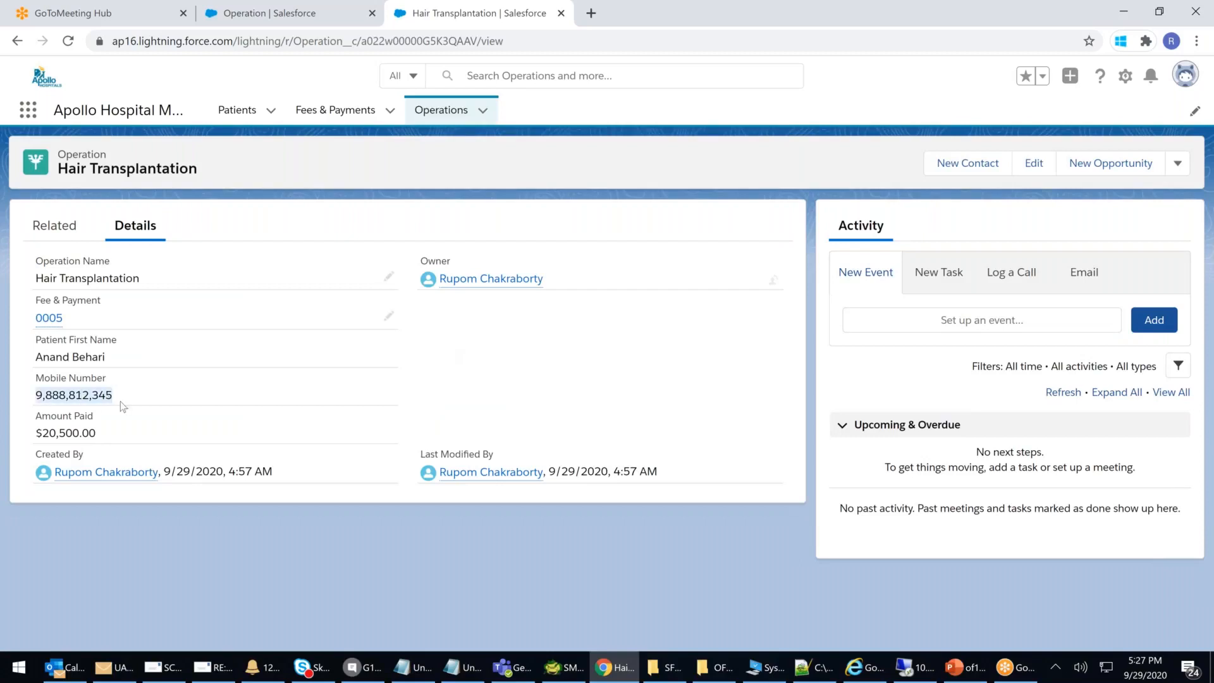
{"action": "left_click_drag", "start_coordinate": [43, 435], "coordinate": [118, 439]}
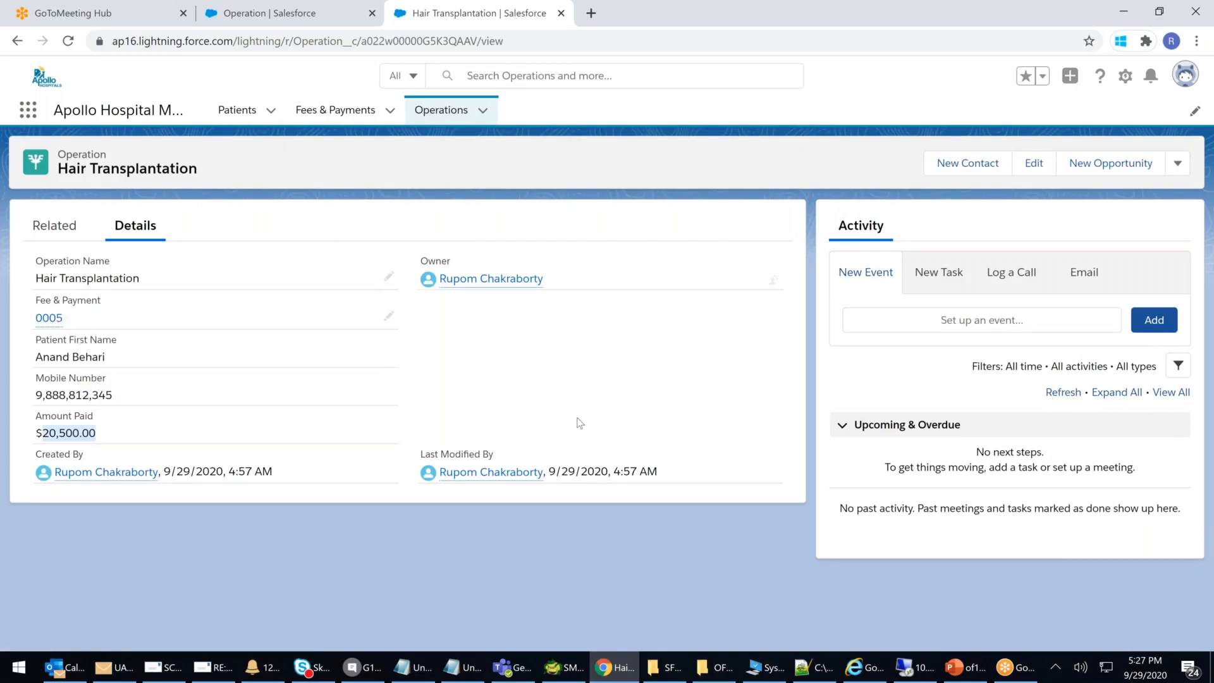
Review the Hair Transplantation operation's Operation Name, Fee & Payment, Patient First Name, Mobile Number and Amount Paid fields
{"action": "left_click_drag", "start_coordinate": [107, 357], "coordinate": [34, 354]}
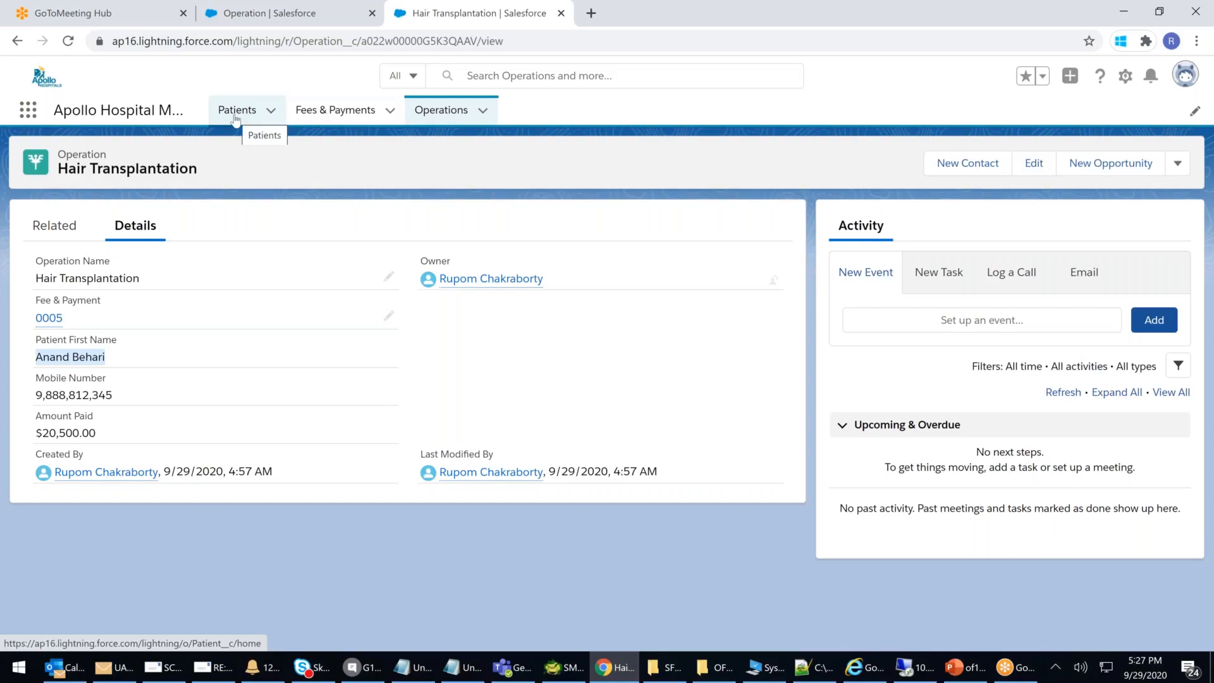
{"action": "left_click_drag", "start_coordinate": [134, 437], "coordinate": [39, 415]}
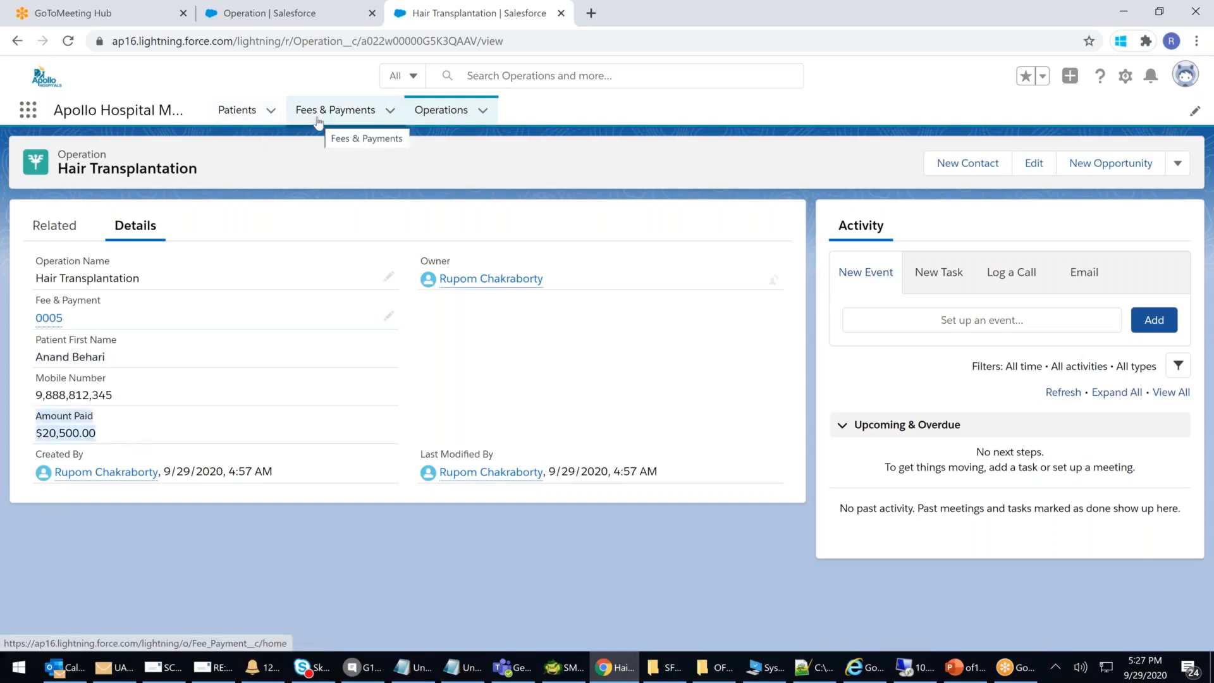
{"action": "left_click_drag", "start_coordinate": [117, 397], "coordinate": [32, 346]}
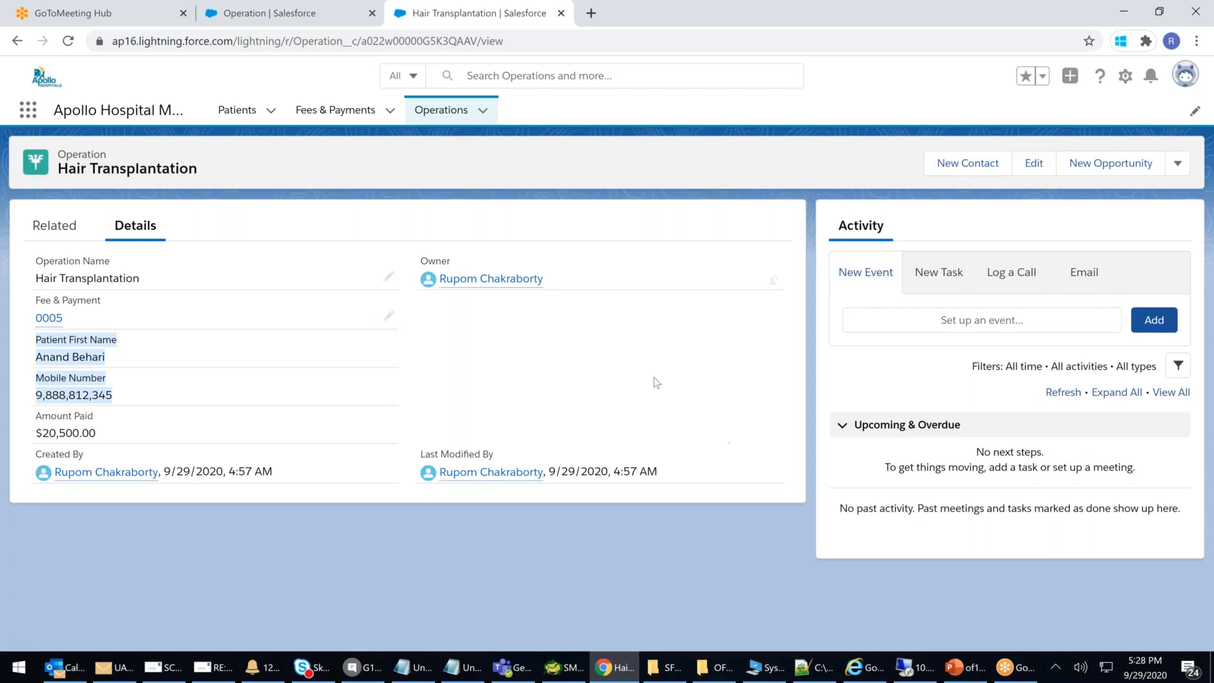
{"action": "left_click", "coordinate": [561, 336]}
{"action": "left_click_drag", "start_coordinate": [35, 254], "coordinate": [99, 304]}
{"action": "left_click", "coordinate": [130, 266]}
{"action": "left_click_drag", "start_coordinate": [44, 261], "coordinate": [166, 260]}
{"action": "left_click_drag", "start_coordinate": [86, 300], "coordinate": [100, 344]}
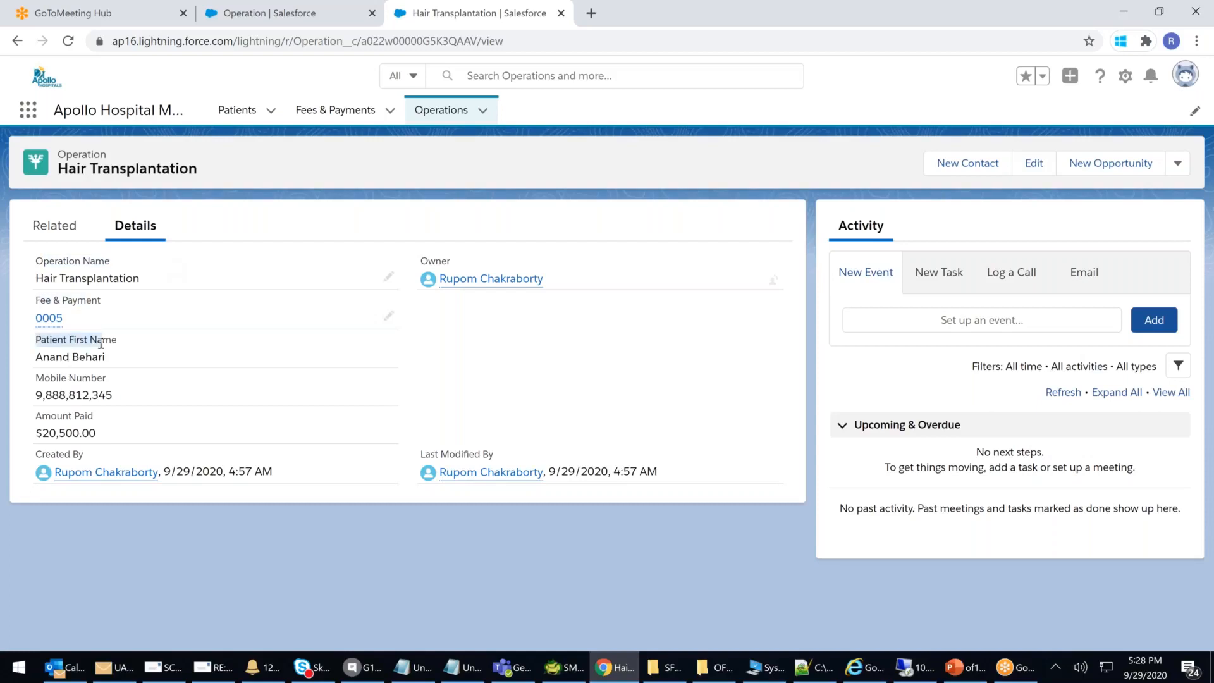
{"action": "left_click", "coordinate": [76, 373]}
{"action": "left_click_drag", "start_coordinate": [56, 377], "coordinate": [127, 380]}
{"action": "left_click_drag", "start_coordinate": [25, 415], "coordinate": [127, 418]}
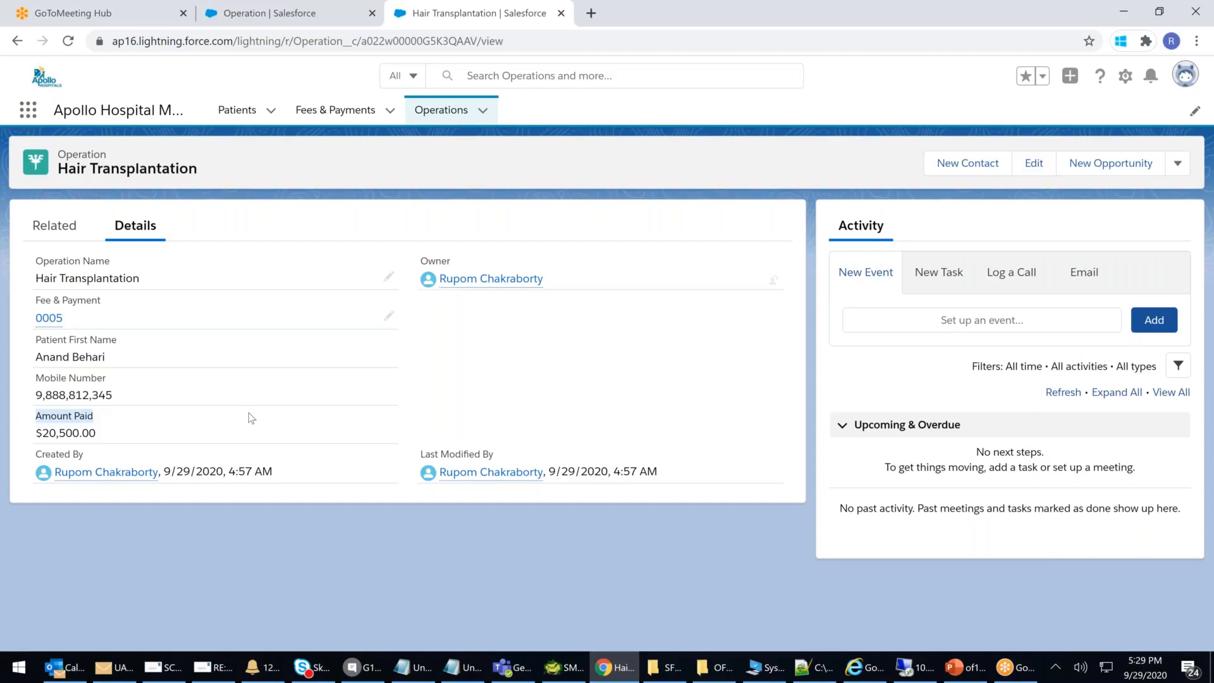
{"action": "left_click_drag", "start_coordinate": [33, 300], "coordinate": [129, 296]}
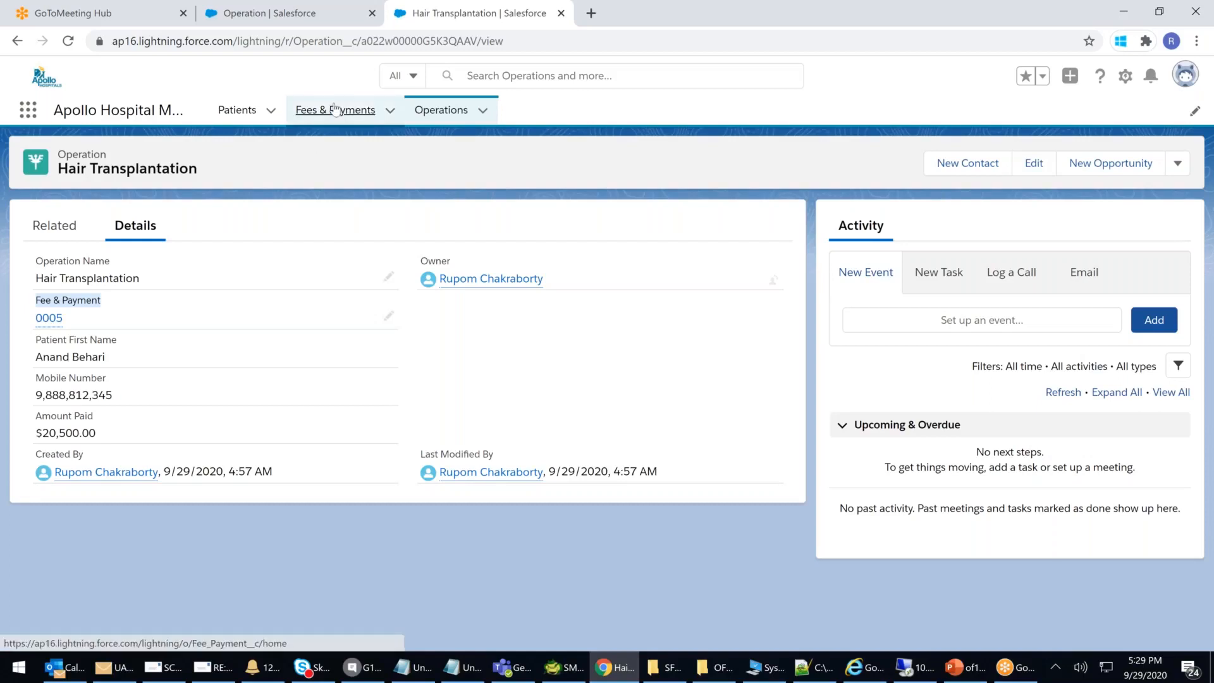
Open record 0005 from the Fees & Payments list to examine its details
{"action": "left_click", "coordinate": [350, 117]}
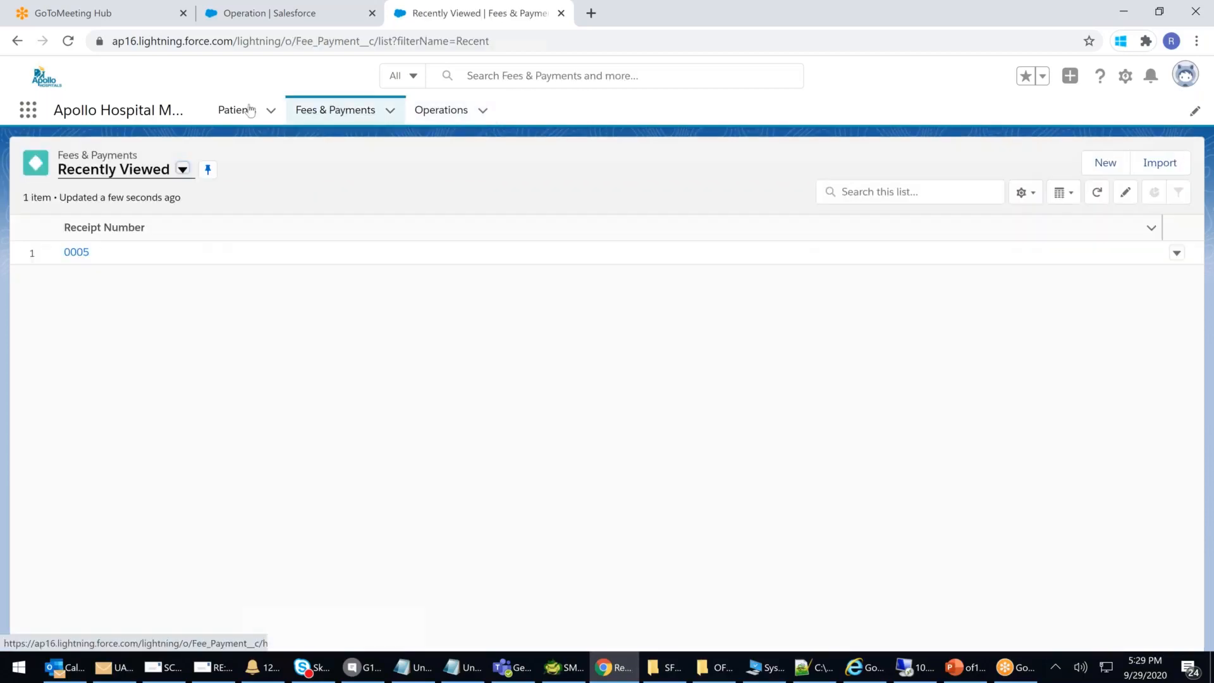
{"action": "left_click", "coordinate": [77, 252]}
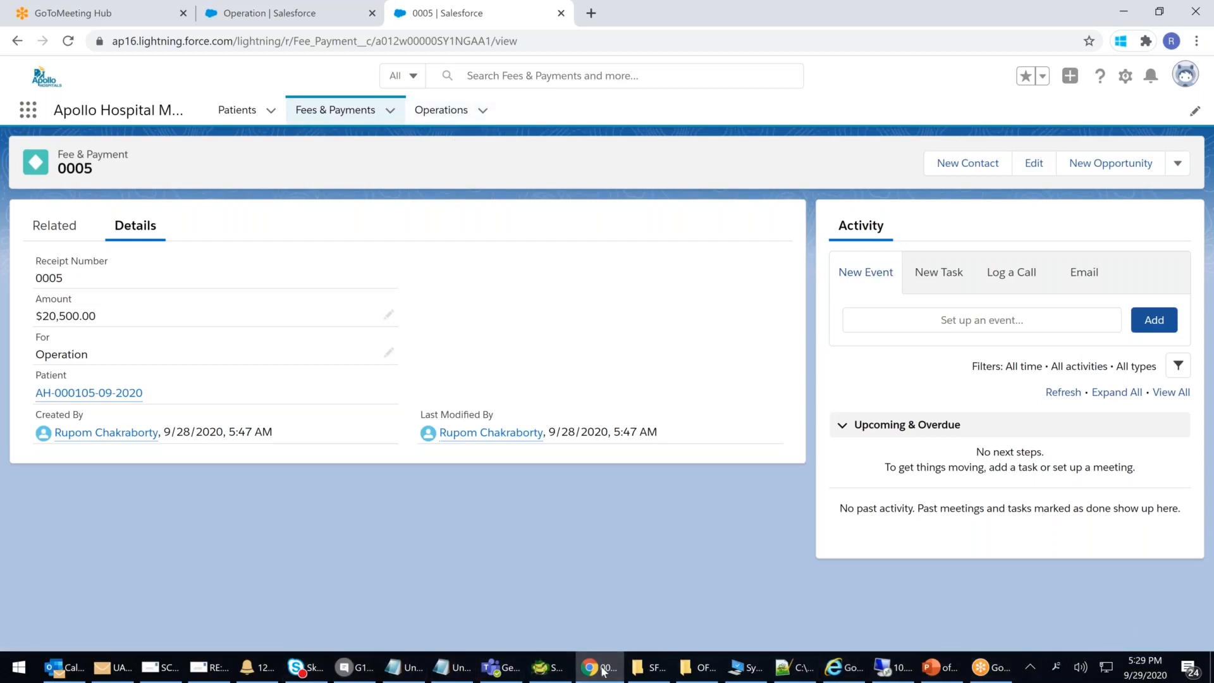
{"action": "key", "text": "alt+Tab"}
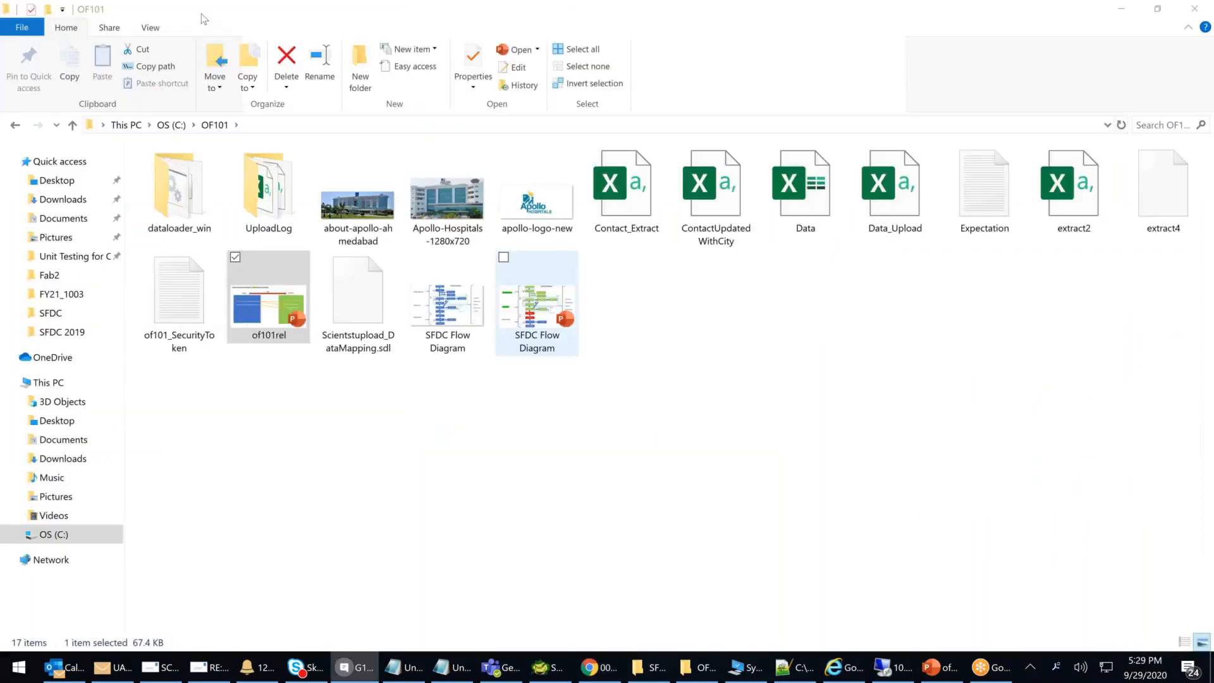
{"action": "key", "text": "alt+Tab"}
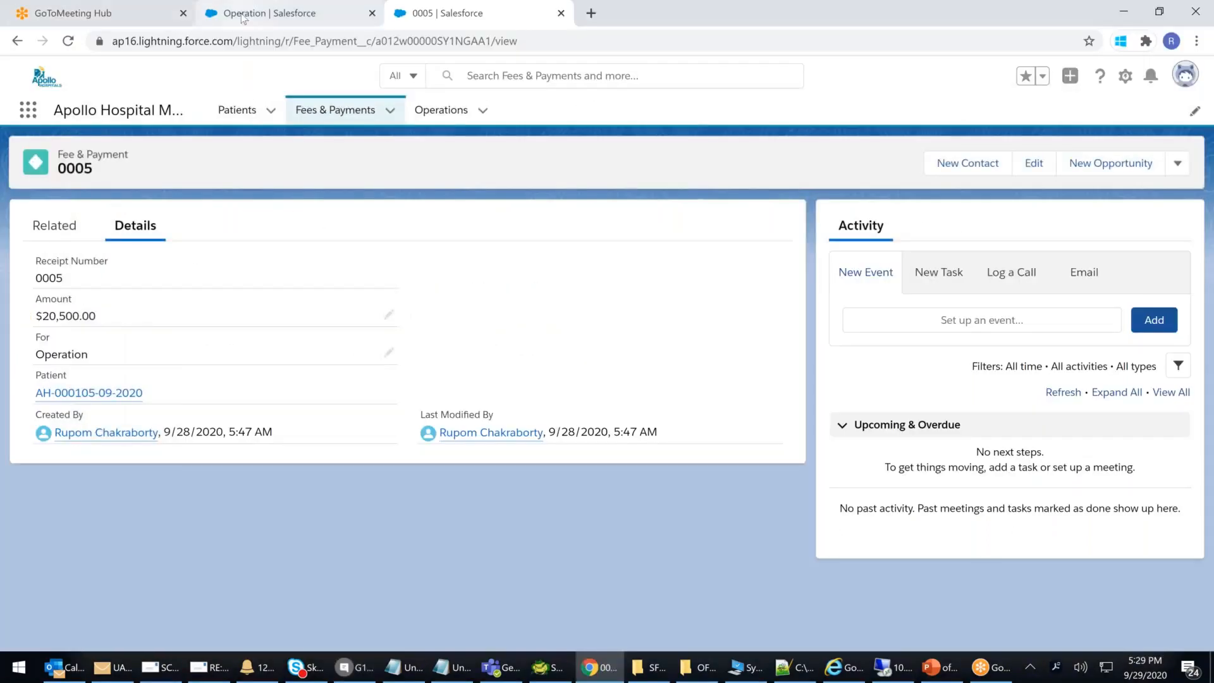
Return to the setup browser tab and open the Fee & Payment object's Fields & Relationships in Object Manager
{"action": "left_click", "coordinate": [243, 14]}
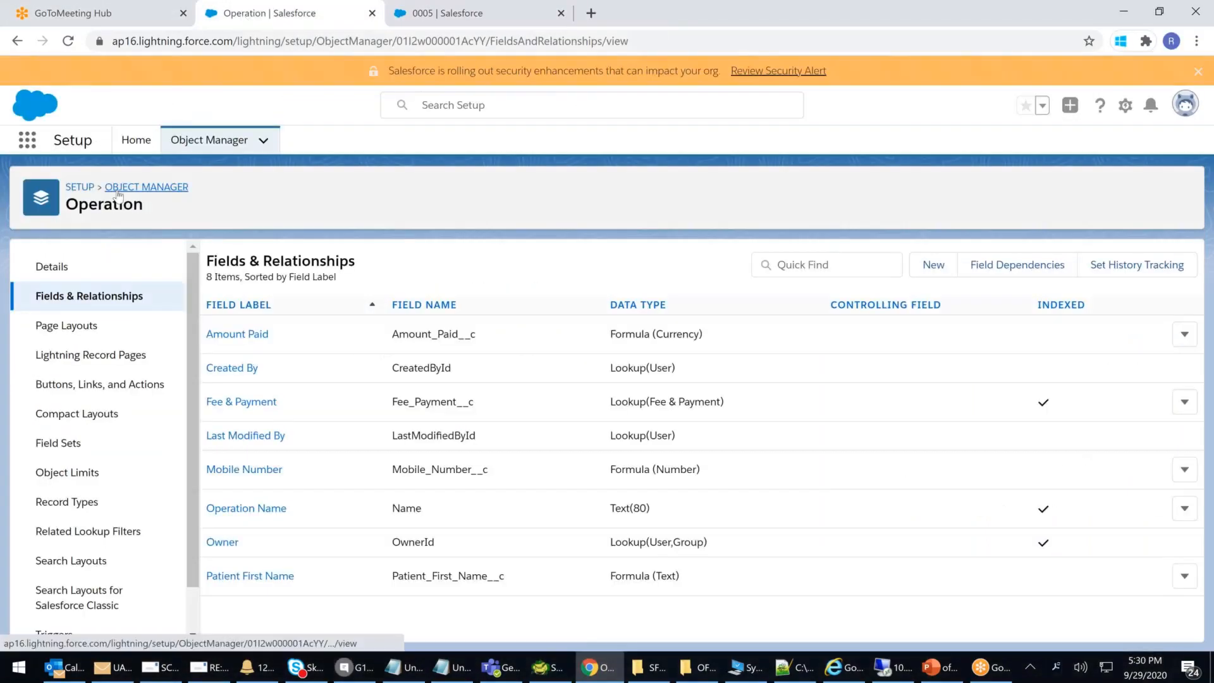
{"action": "left_click", "coordinate": [146, 187]}
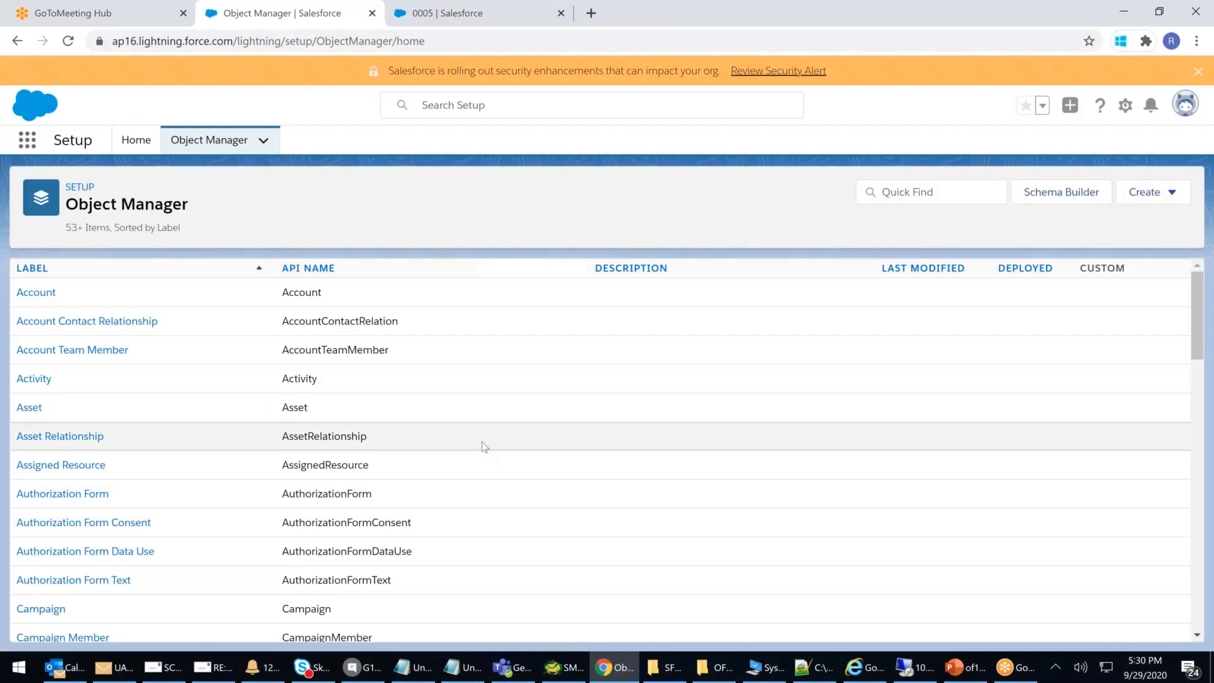
{"action": "scroll", "coordinate": [483, 442], "scroll_direction": "down", "scroll_amount": 10}
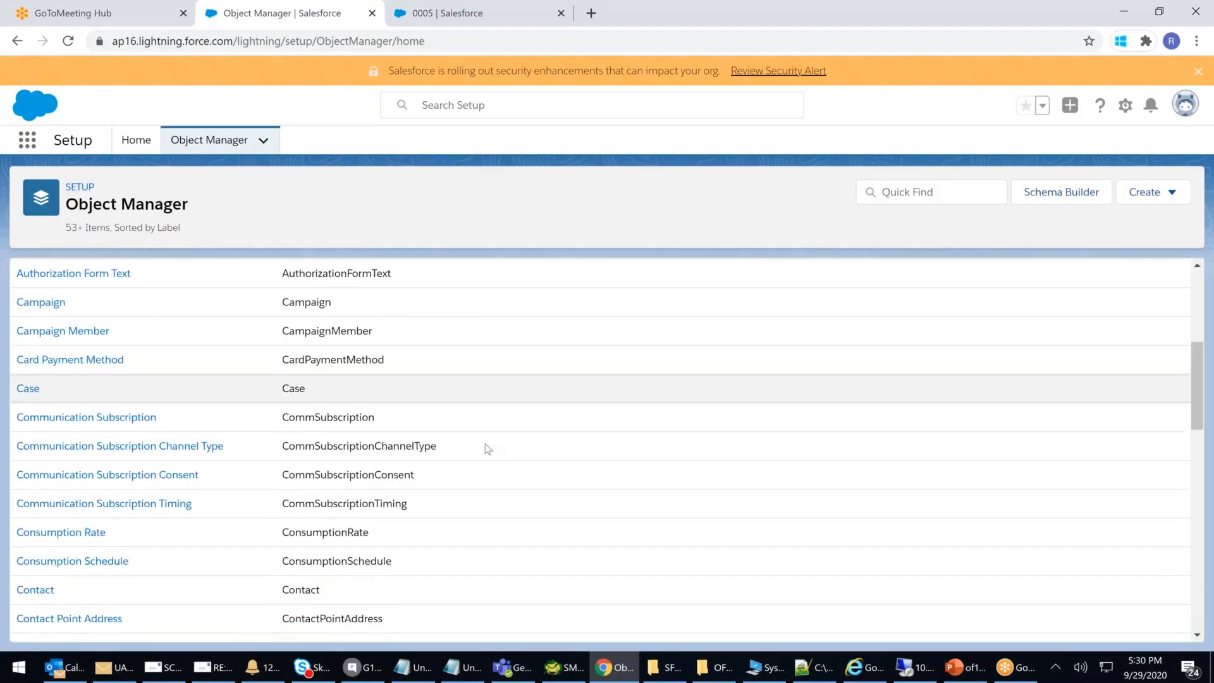
{"action": "scroll", "coordinate": [488, 448], "scroll_direction": "down", "scroll_amount": 8}
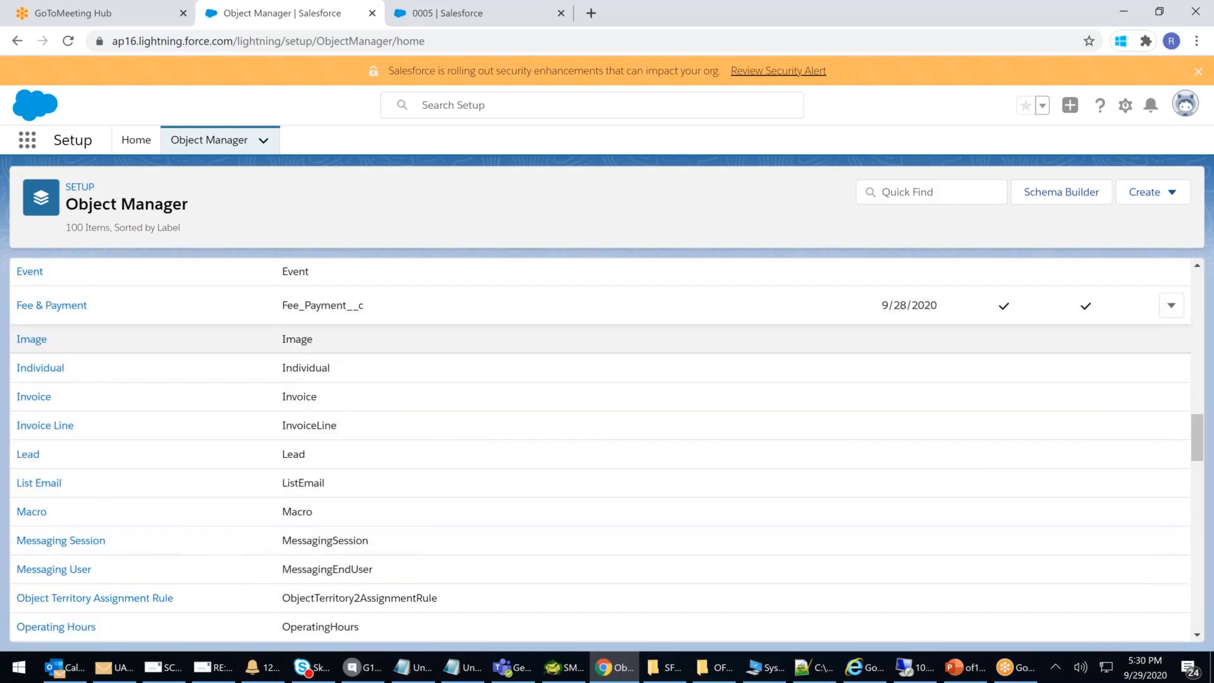
{"action": "left_click", "coordinate": [63, 305]}
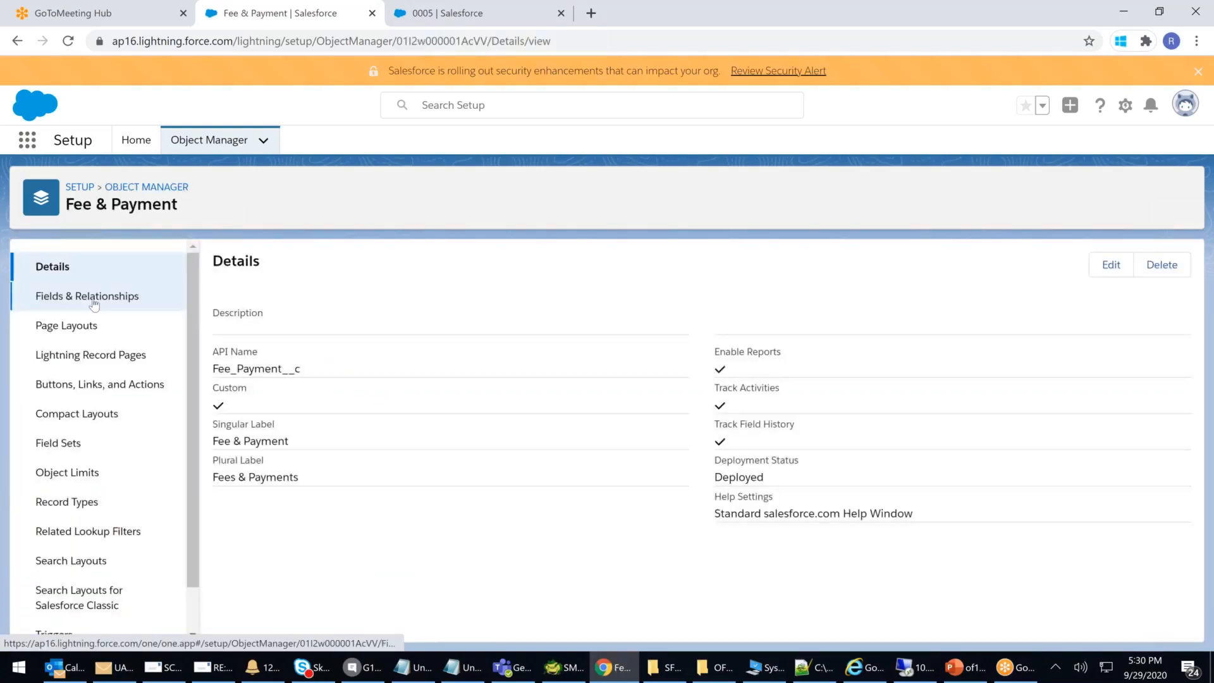
{"action": "left_click", "coordinate": [87, 296]}
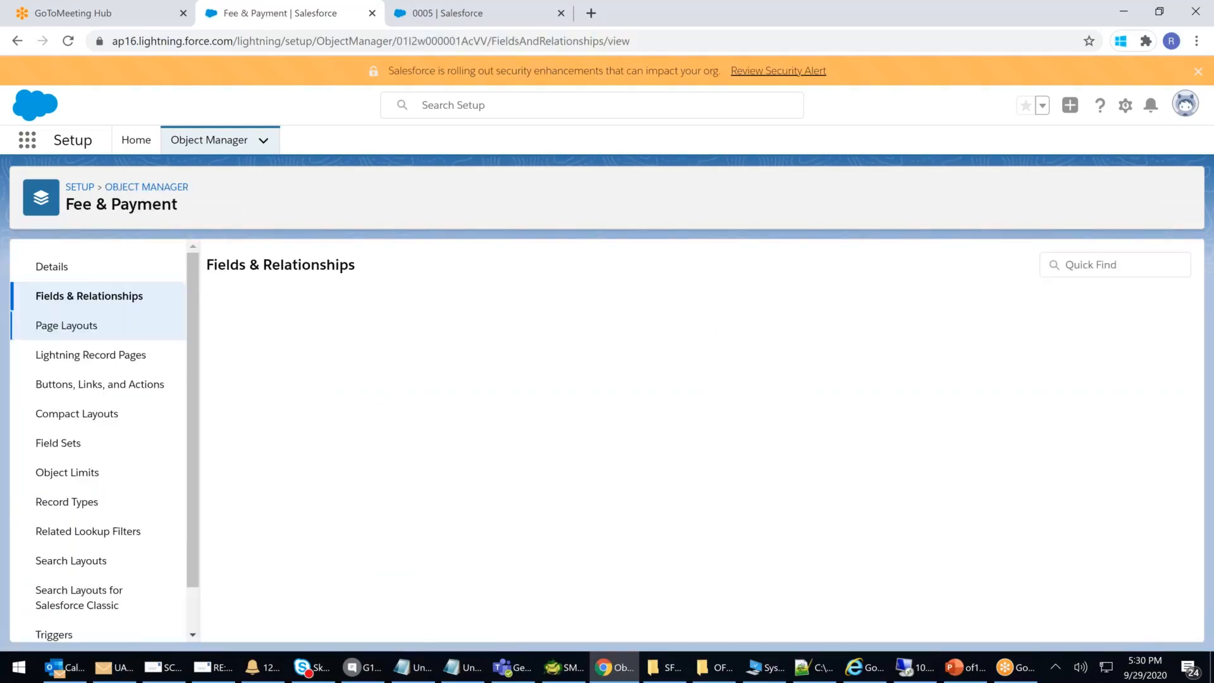
Start a new custom field on Fee & Payment, examine the Roll-Up Summary data type, and switch to the PowerPoint presentation
{"action": "left_click", "coordinate": [934, 265]}
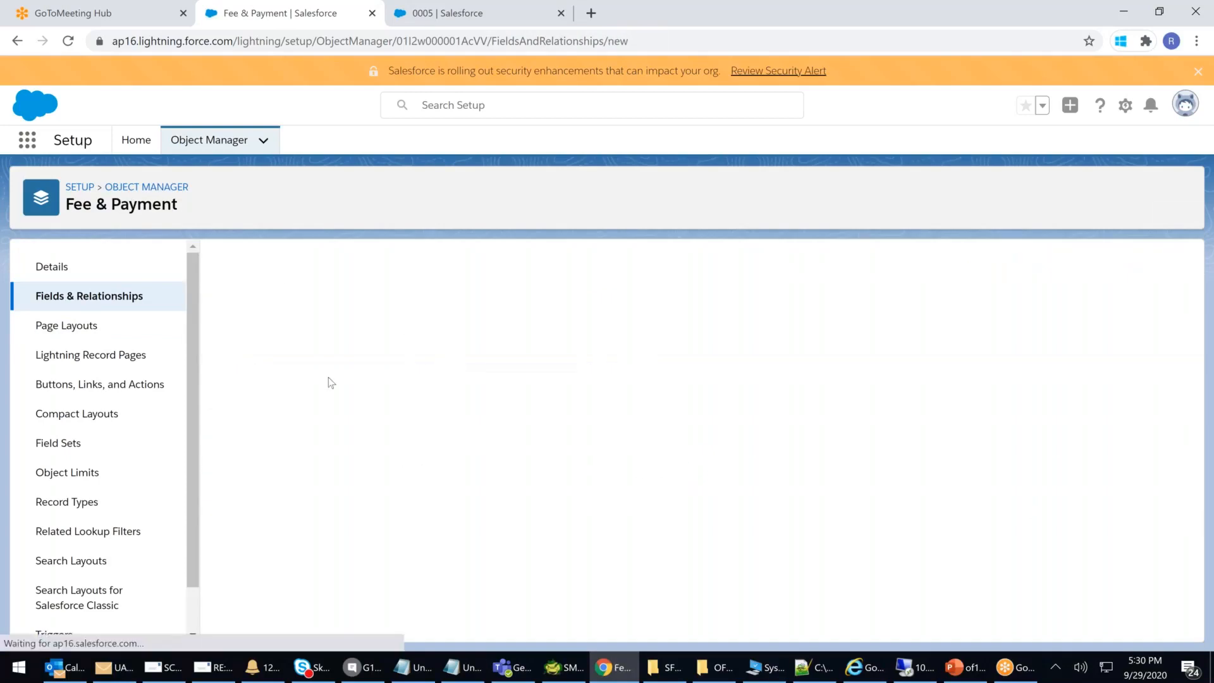
{"action": "scroll", "coordinate": [300, 483], "scroll_direction": "down", "scroll_amount": 1}
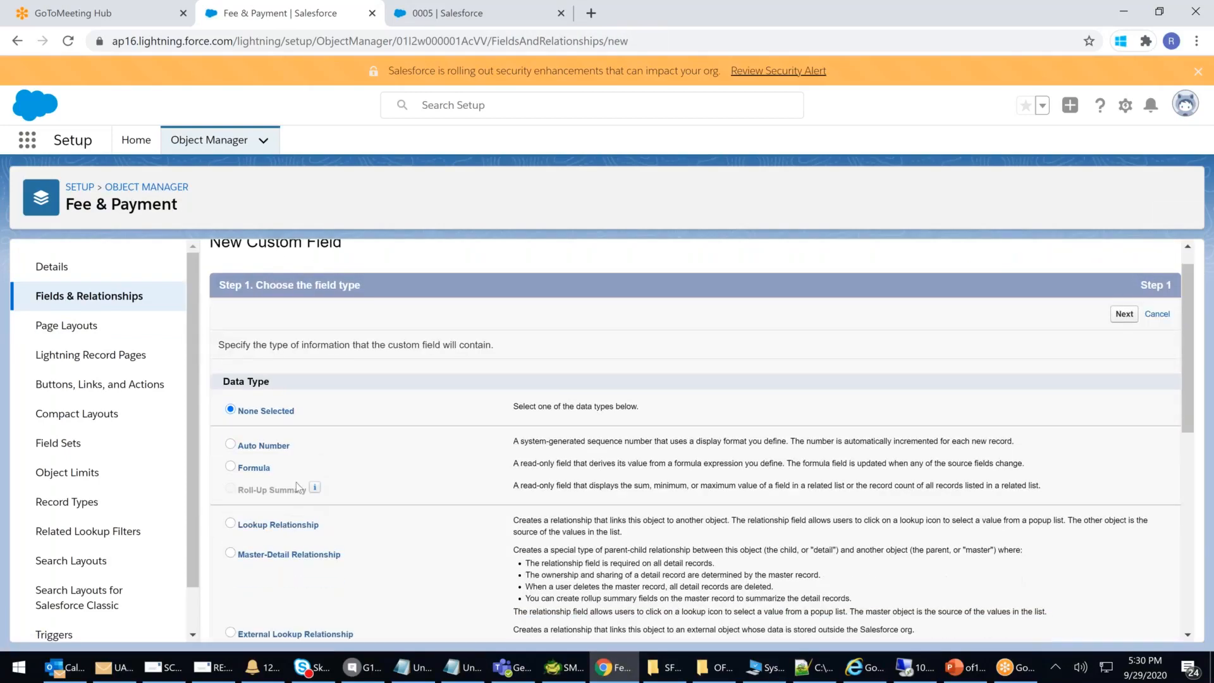
{"action": "triple_click", "coordinate": [297, 489]}
{"action": "scroll", "coordinate": [344, 449], "scroll_direction": "down", "scroll_amount": 2}
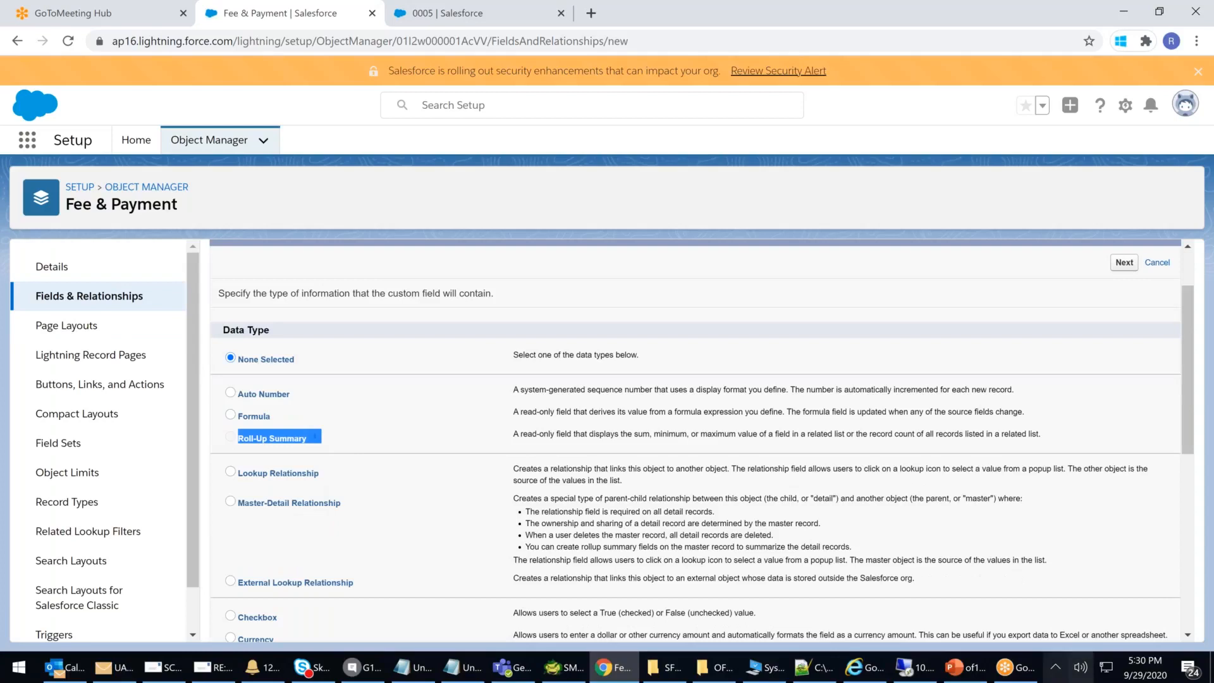
{"action": "left_click", "coordinate": [956, 676]}
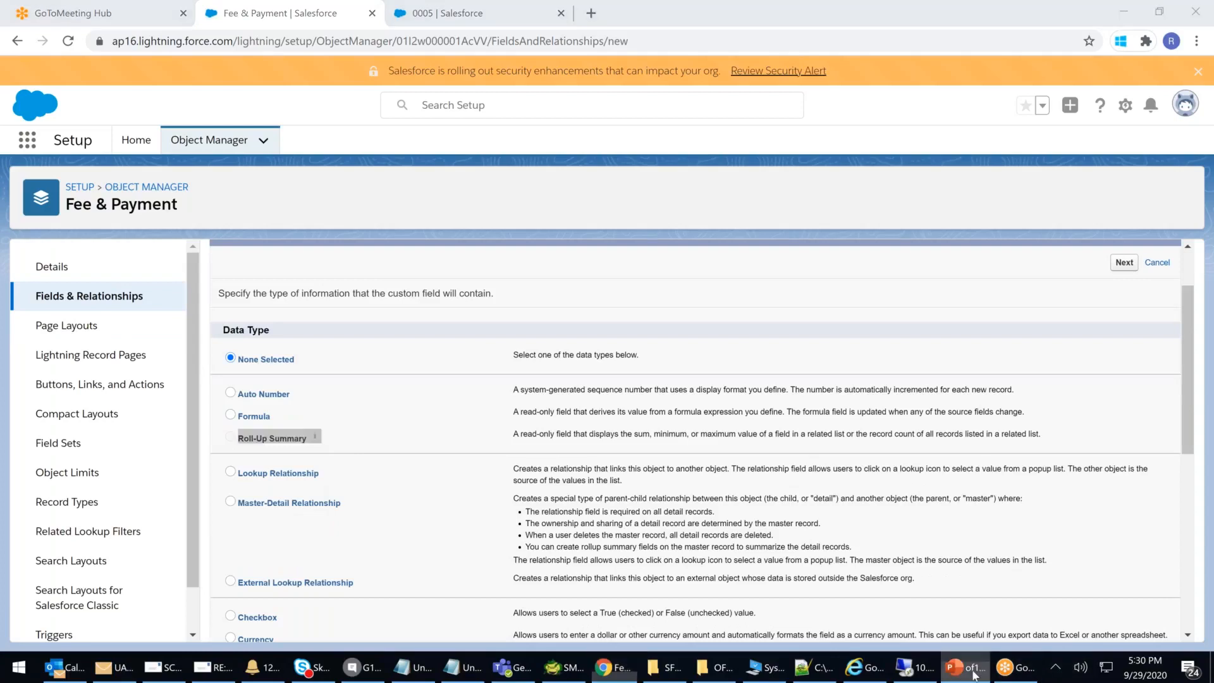
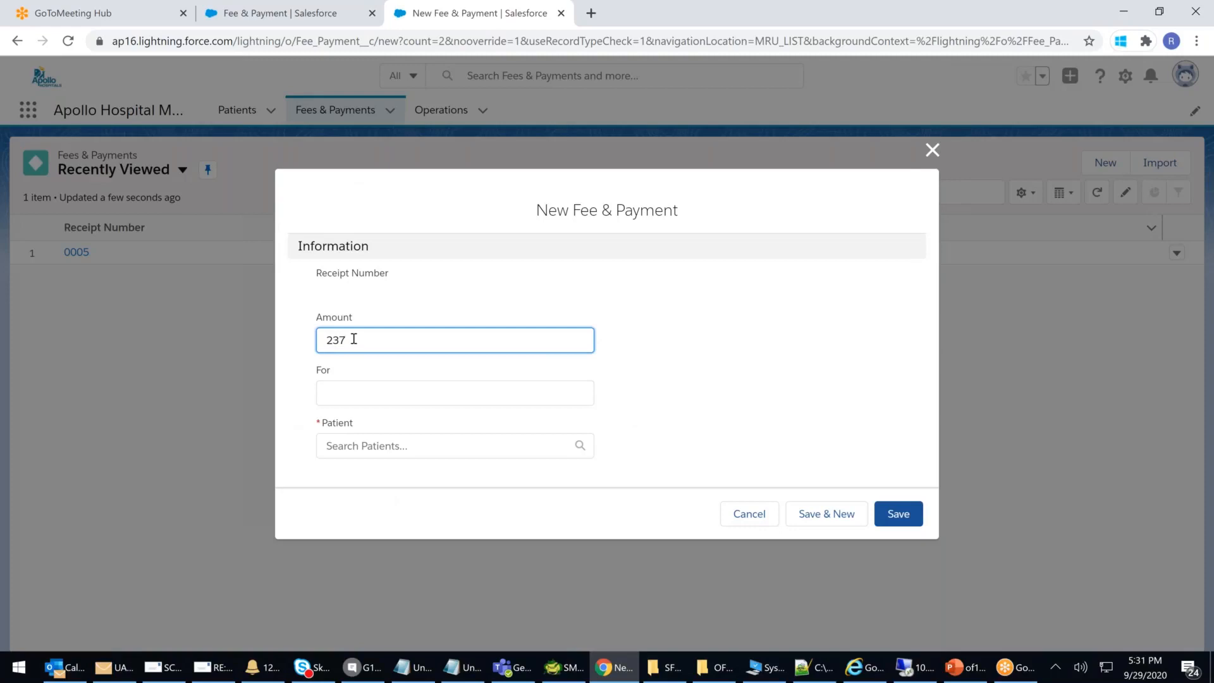
Create a Fee & Payment of $23,745.00 for Room Charges linked to the first suggested patient, and start another record
{"action": "type", "text": "45"}
{"action": "left_click", "coordinate": [342, 396]}
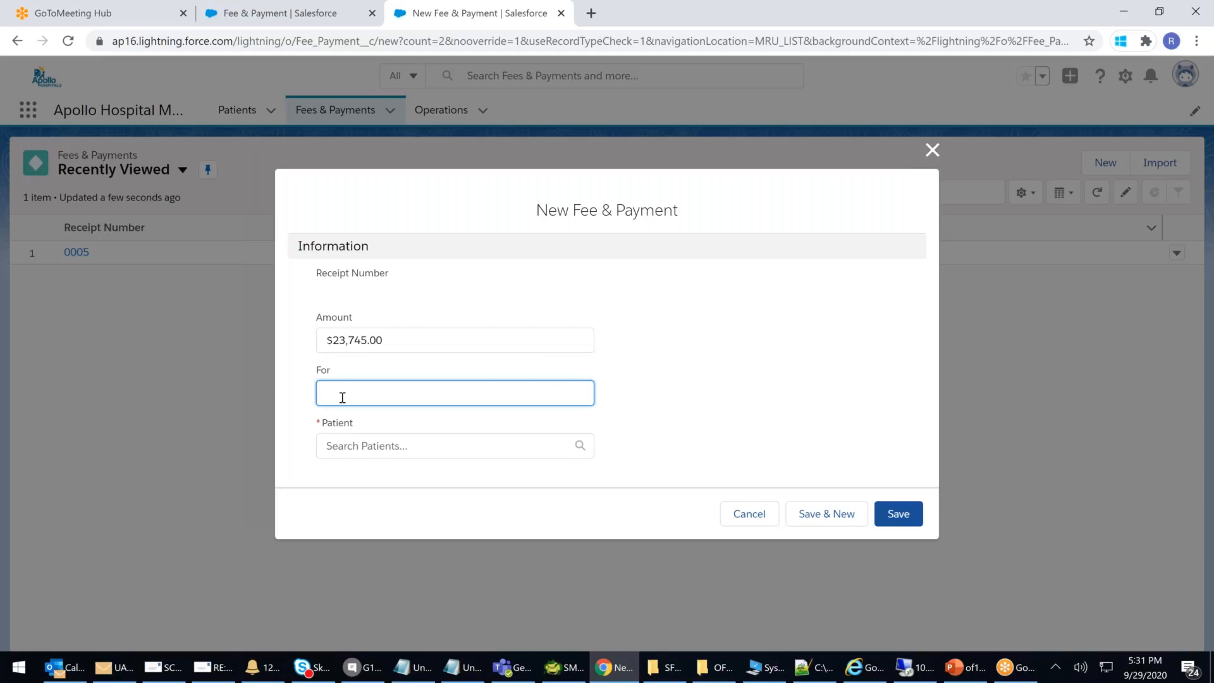
{"action": "type", "text": "Room Charges"}
{"action": "left_click", "coordinate": [419, 446]}
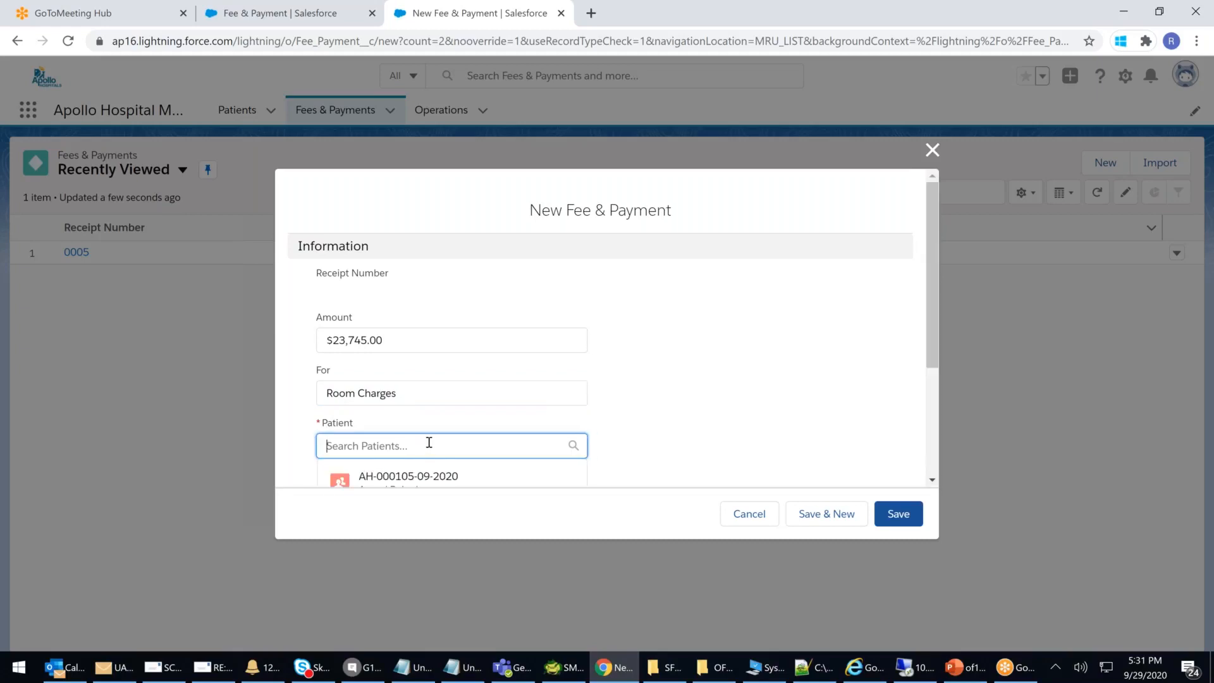
{"action": "scroll", "coordinate": [424, 430], "scroll_direction": "down", "scroll_amount": 1}
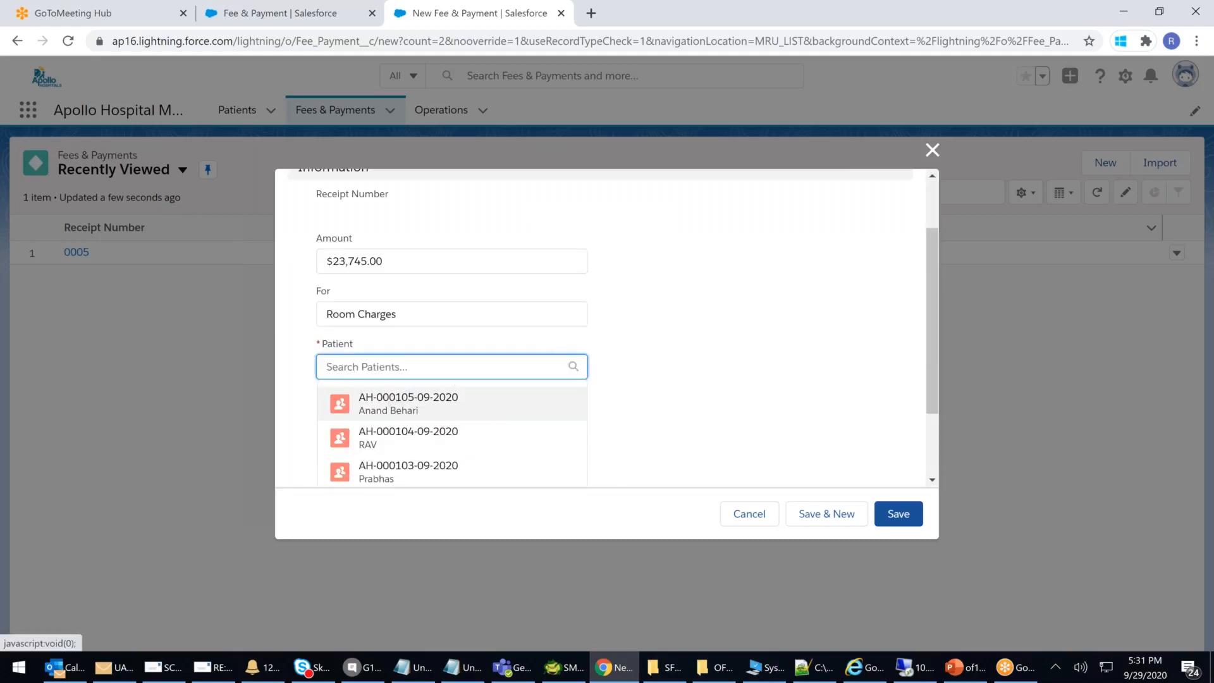
{"action": "left_click", "coordinate": [393, 402]}
{"action": "left_click", "coordinate": [836, 530]}
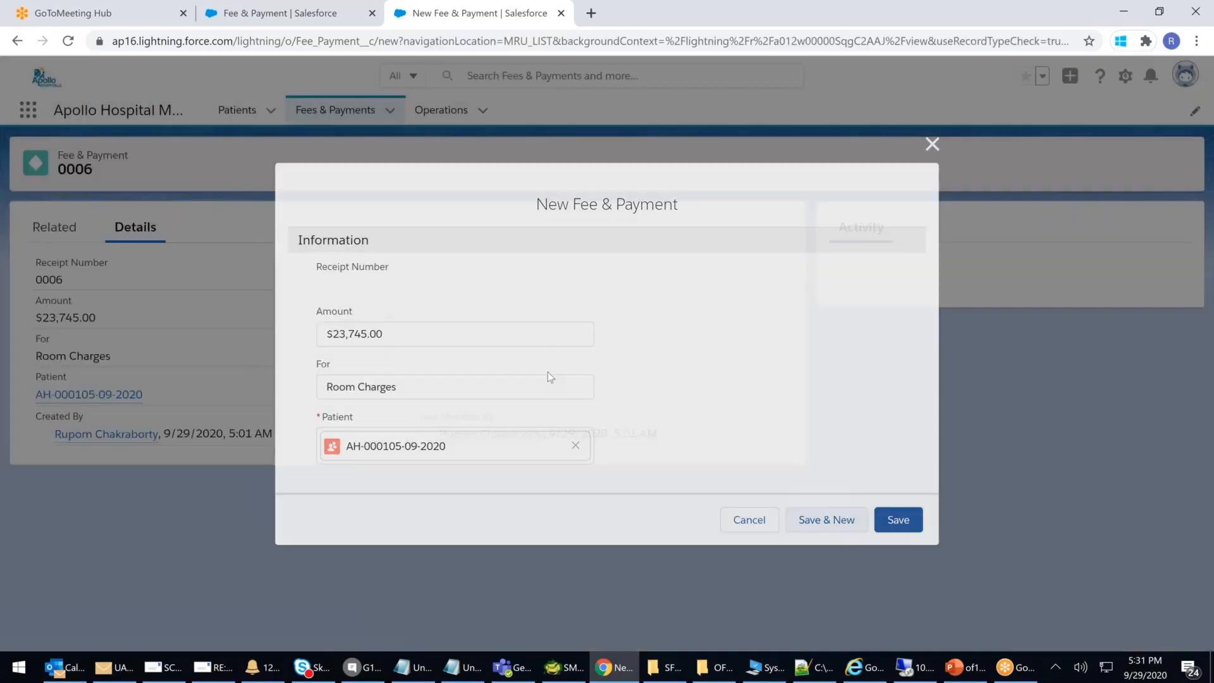
Save a Fee & Payment of $4,601.00 for Meals linked to the same patient, and start another record
{"action": "type", "text": "4601"}
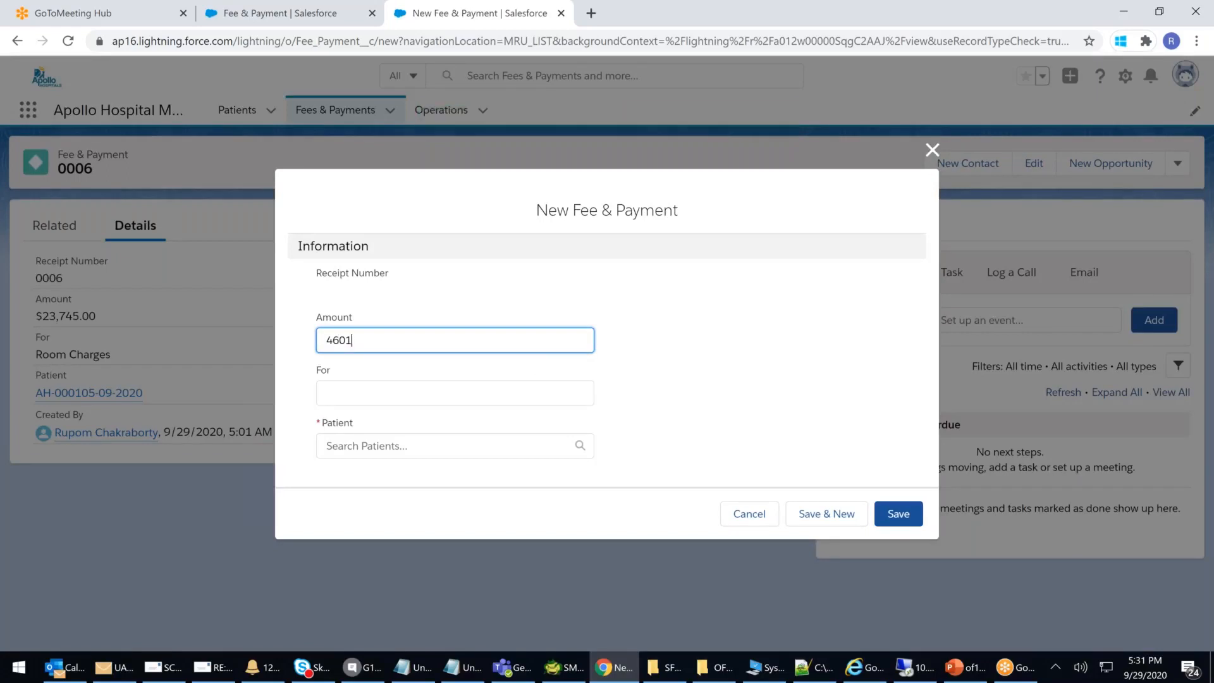
{"action": "left_click", "coordinate": [389, 388]}
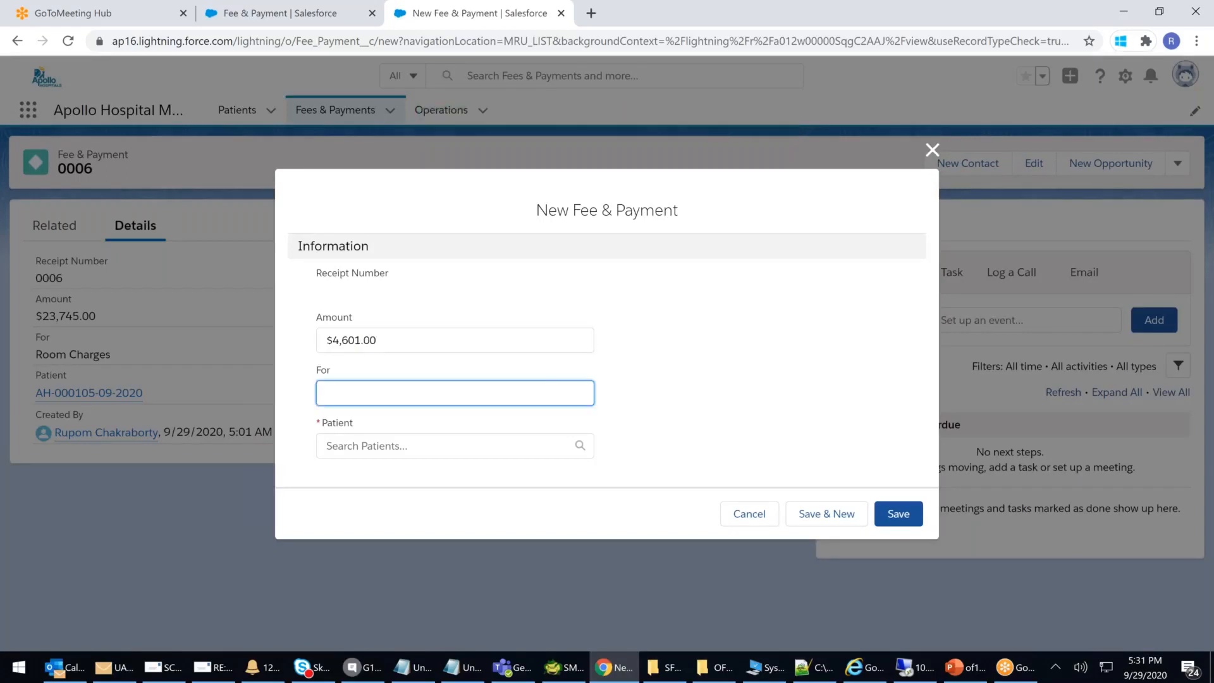
{"action": "type", "text": "Meals"}
{"action": "left_click", "coordinate": [387, 445]}
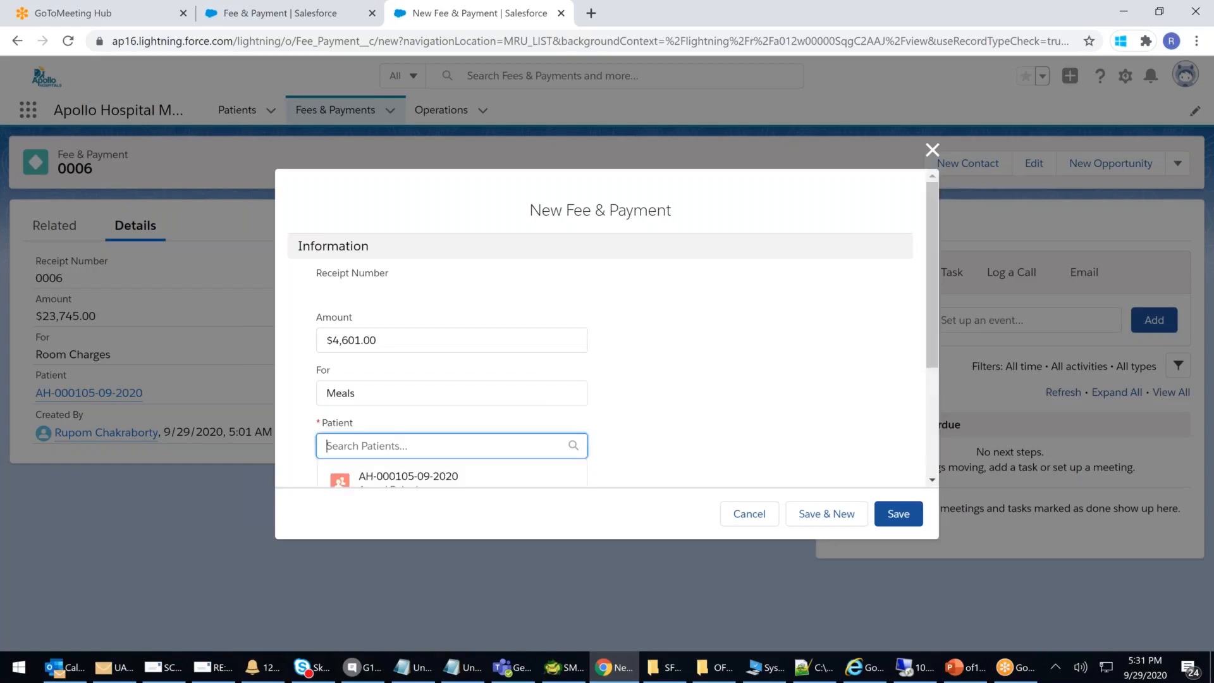
{"action": "left_click", "coordinate": [402, 412]}
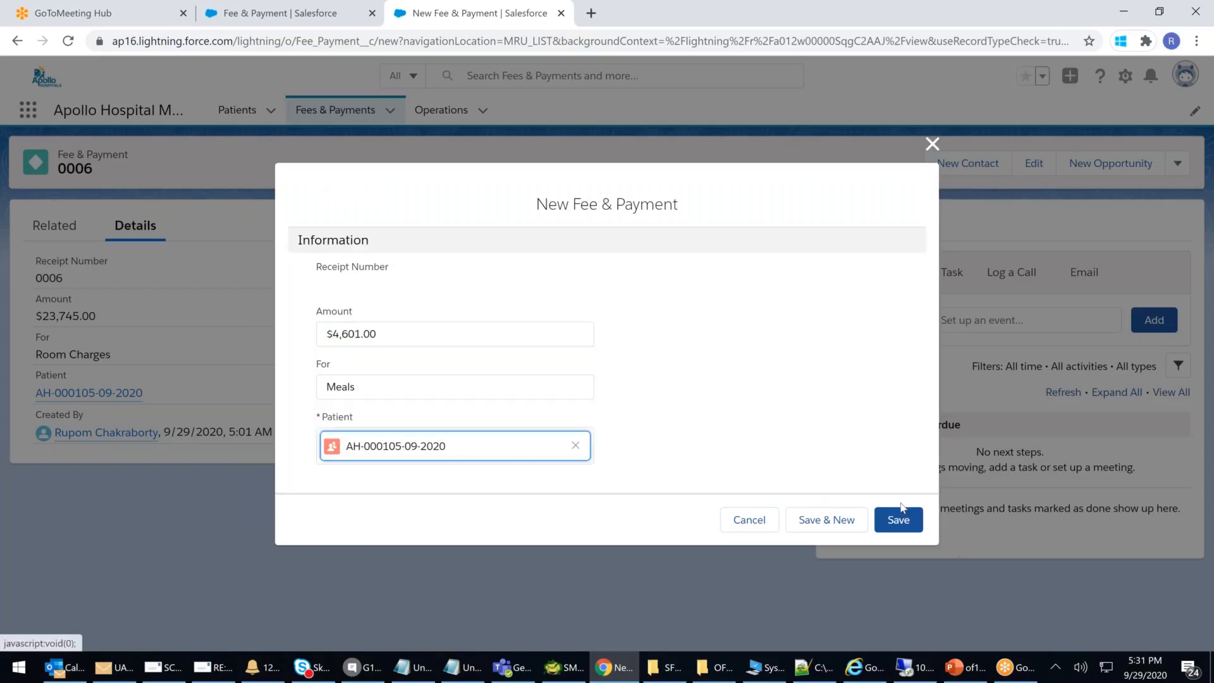
{"action": "left_click", "coordinate": [844, 520]}
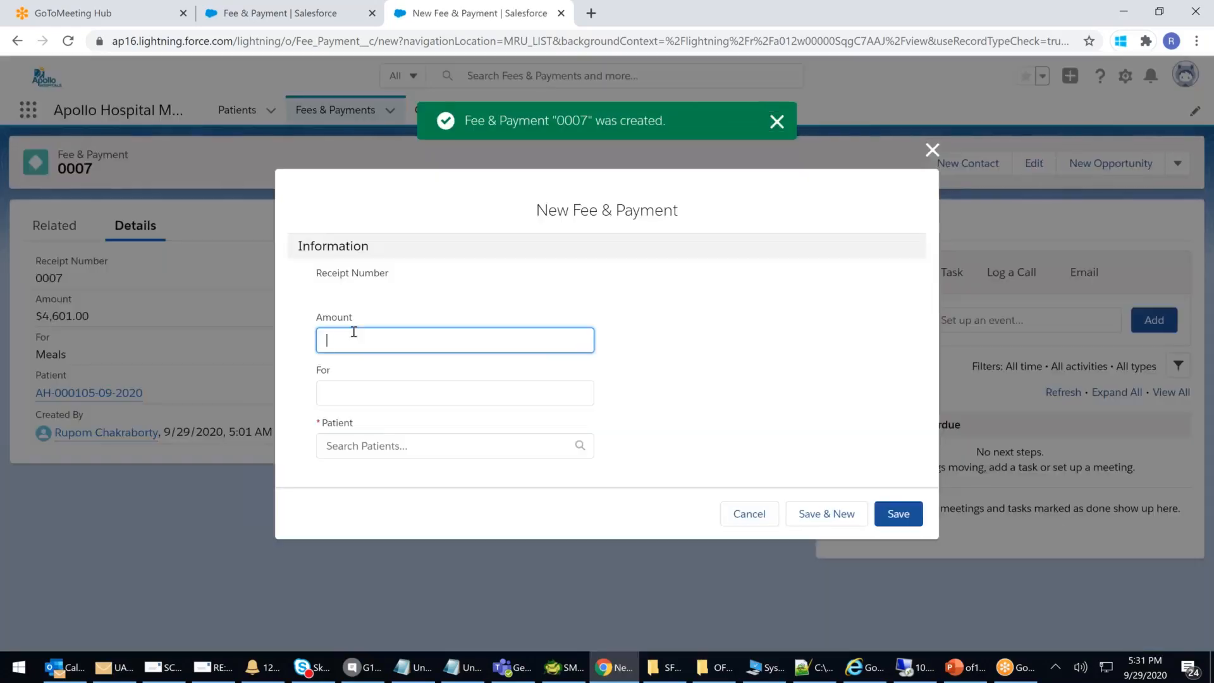
Create a Fee & Payment of $6,342.56 for Medicines linked to the same patient
{"action": "type", "text": "6342.56"}
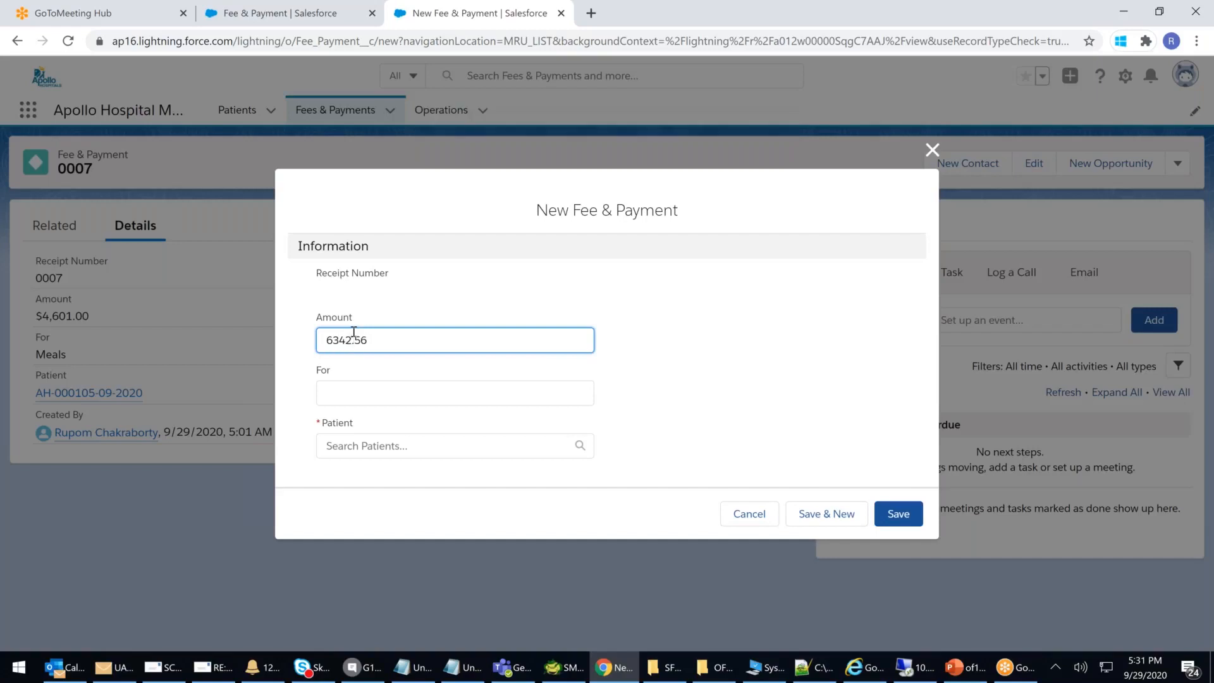
{"action": "left_click", "coordinate": [338, 388]}
{"action": "type", "text": "Medicines"}
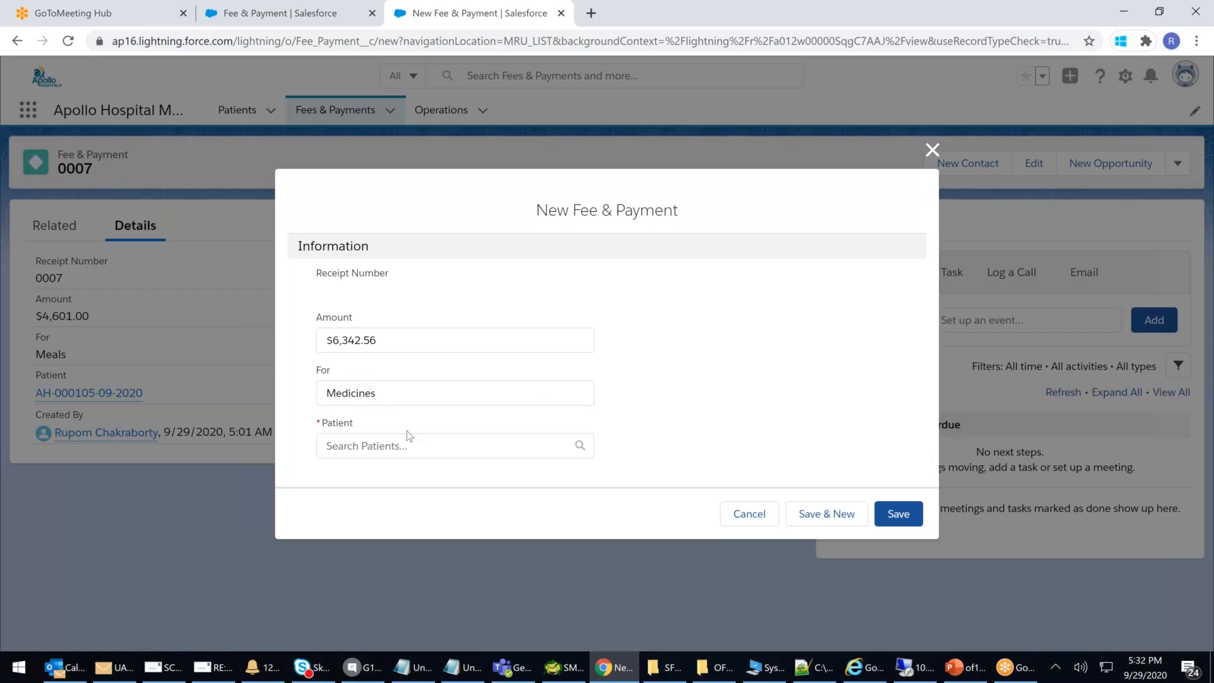
{"action": "left_click", "coordinate": [393, 444]}
{"action": "scroll", "coordinate": [407, 419], "scroll_direction": "down", "scroll_amount": 1}
{"action": "left_click", "coordinate": [407, 413]}
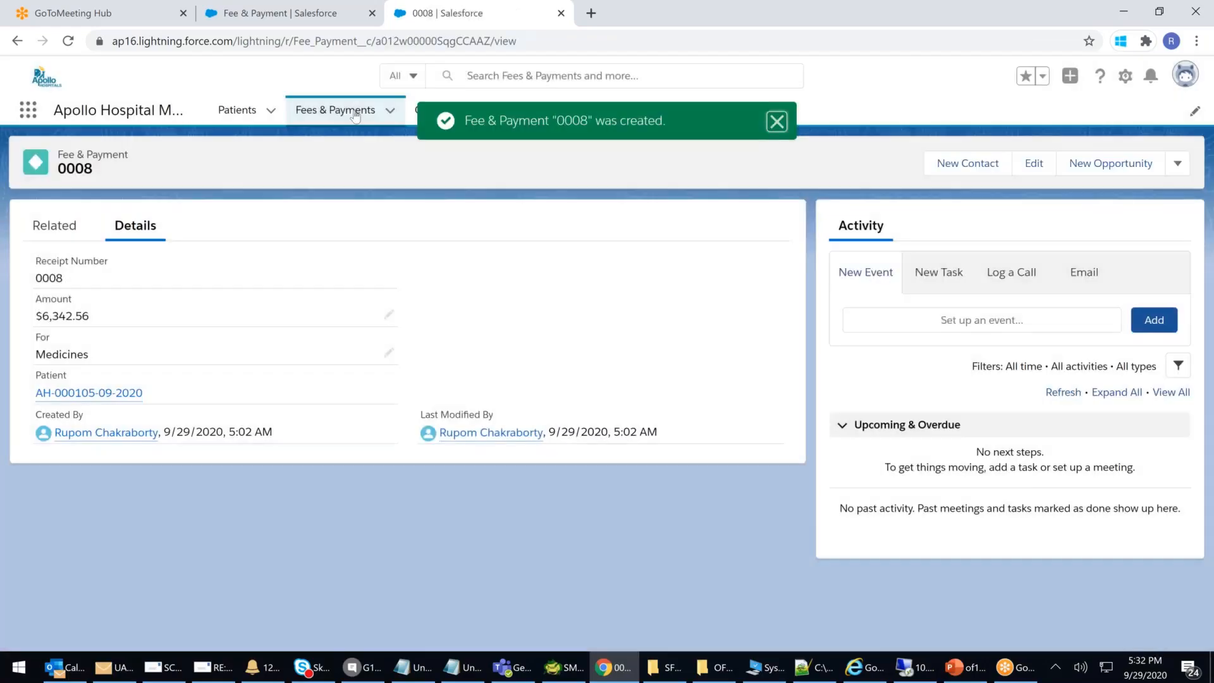
Open the first recently viewed patient record and examine its related Fees & Payments
{"action": "left_click", "coordinate": [355, 114]}
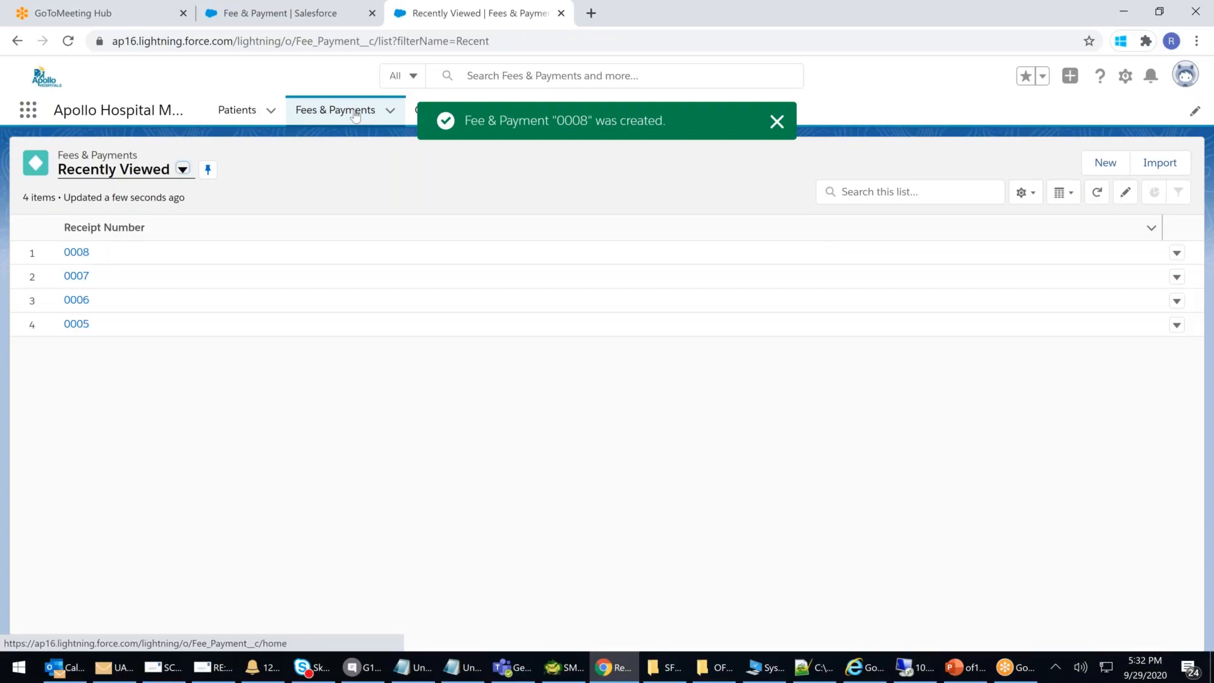
{"action": "left_click", "coordinate": [236, 116]}
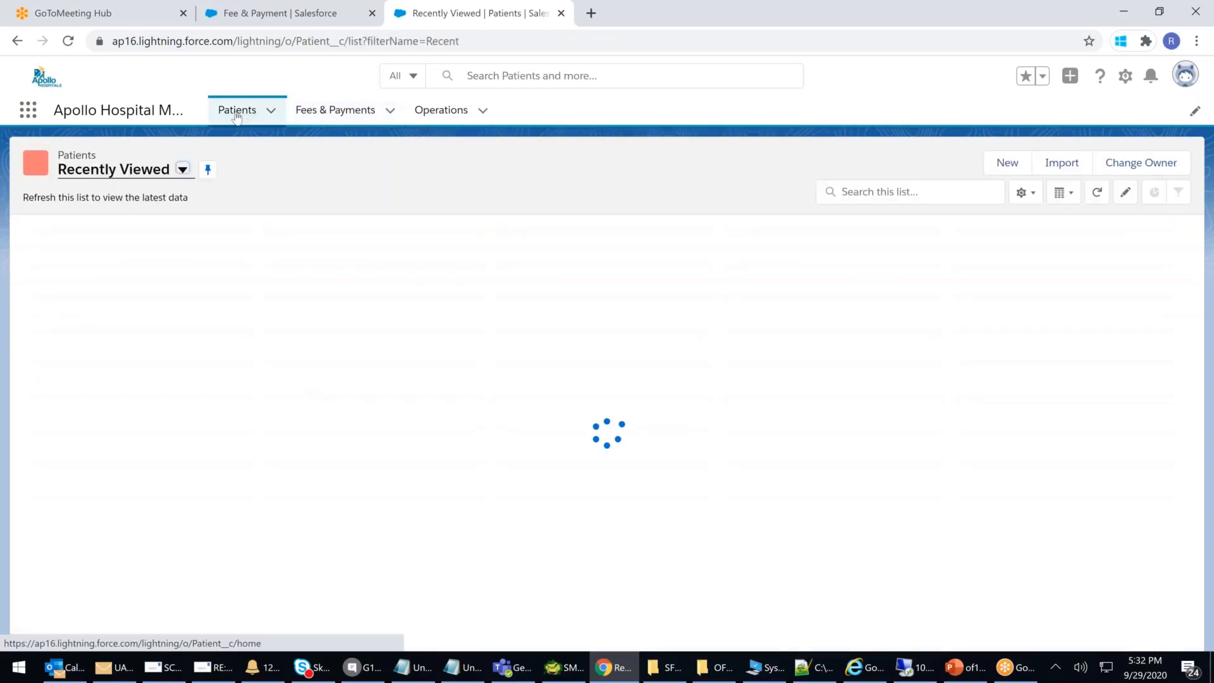
{"action": "left_click", "coordinate": [139, 251]}
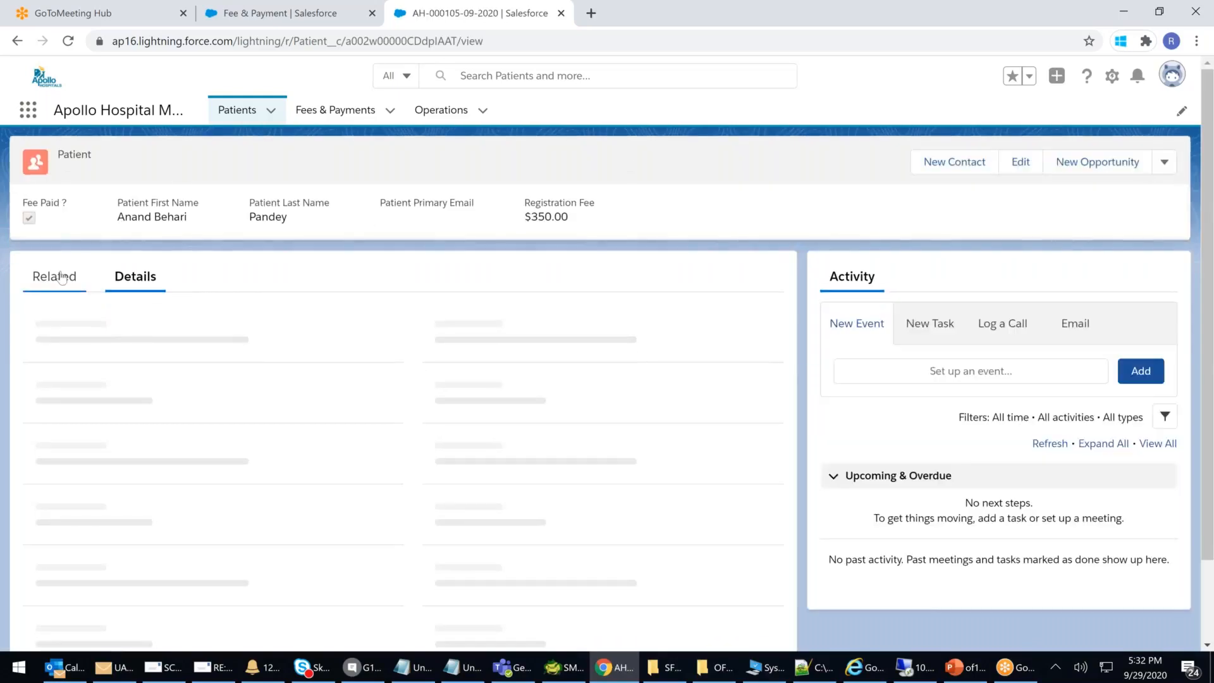
{"action": "left_click", "coordinate": [62, 277]}
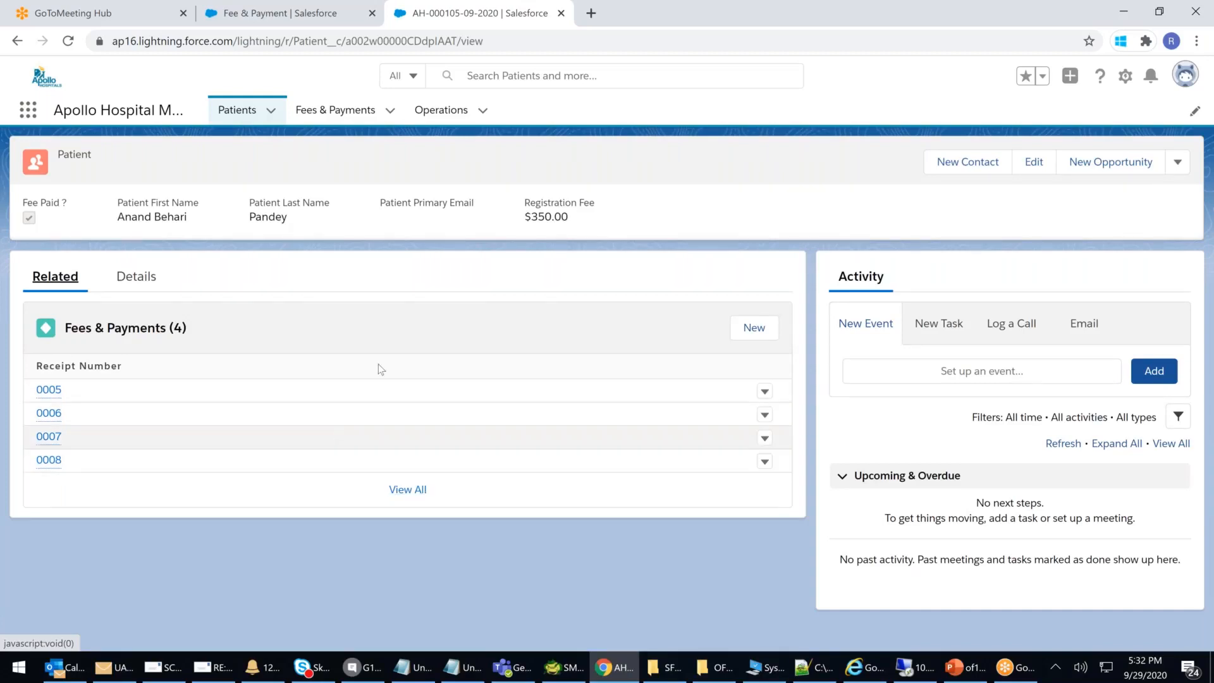
Return to Setup and open the custom Patient object in Object Manager
{"action": "left_click", "coordinate": [304, 20]}
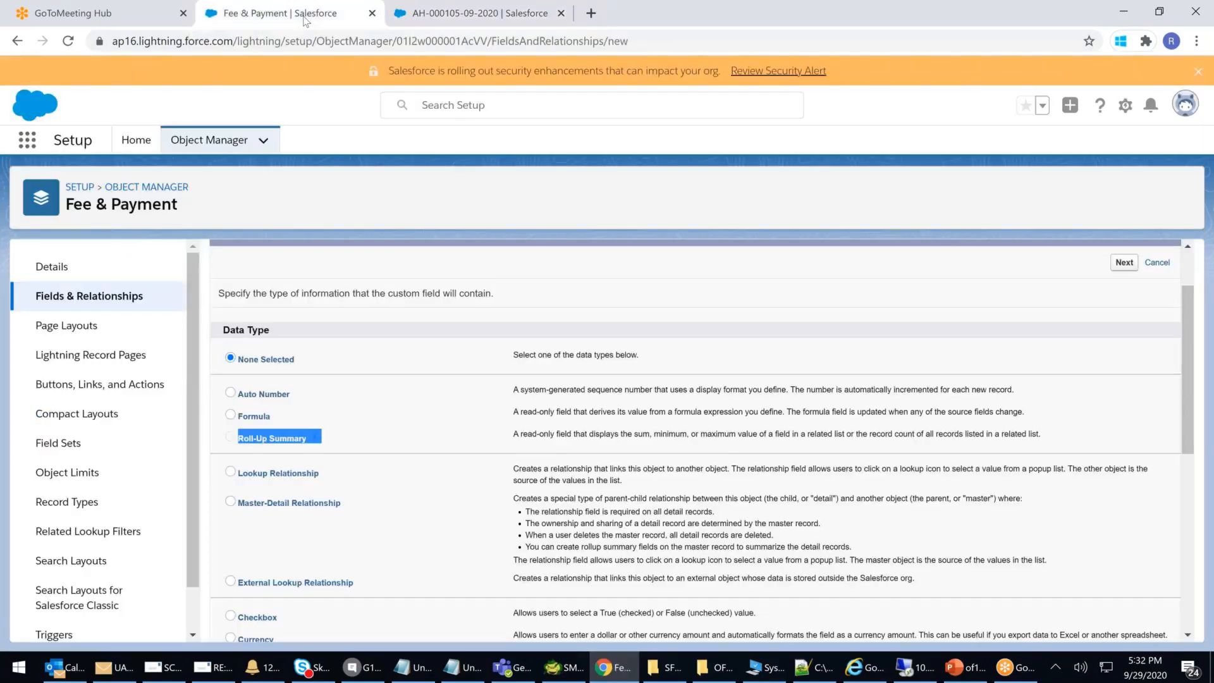
{"action": "left_click", "coordinate": [140, 190]}
{"action": "scroll", "coordinate": [234, 454], "scroll_direction": "down", "scroll_amount": 15}
{"action": "scroll", "coordinate": [234, 436], "scroll_direction": "down", "scroll_amount": 9}
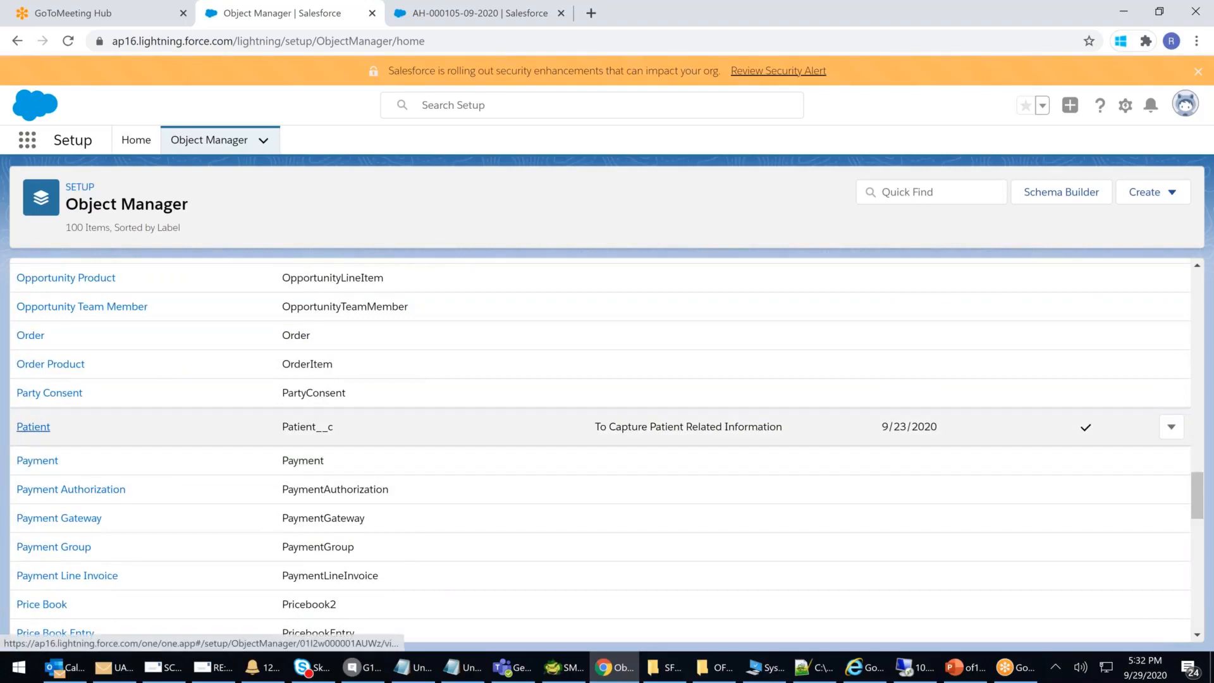
{"action": "left_click", "coordinate": [33, 426]}
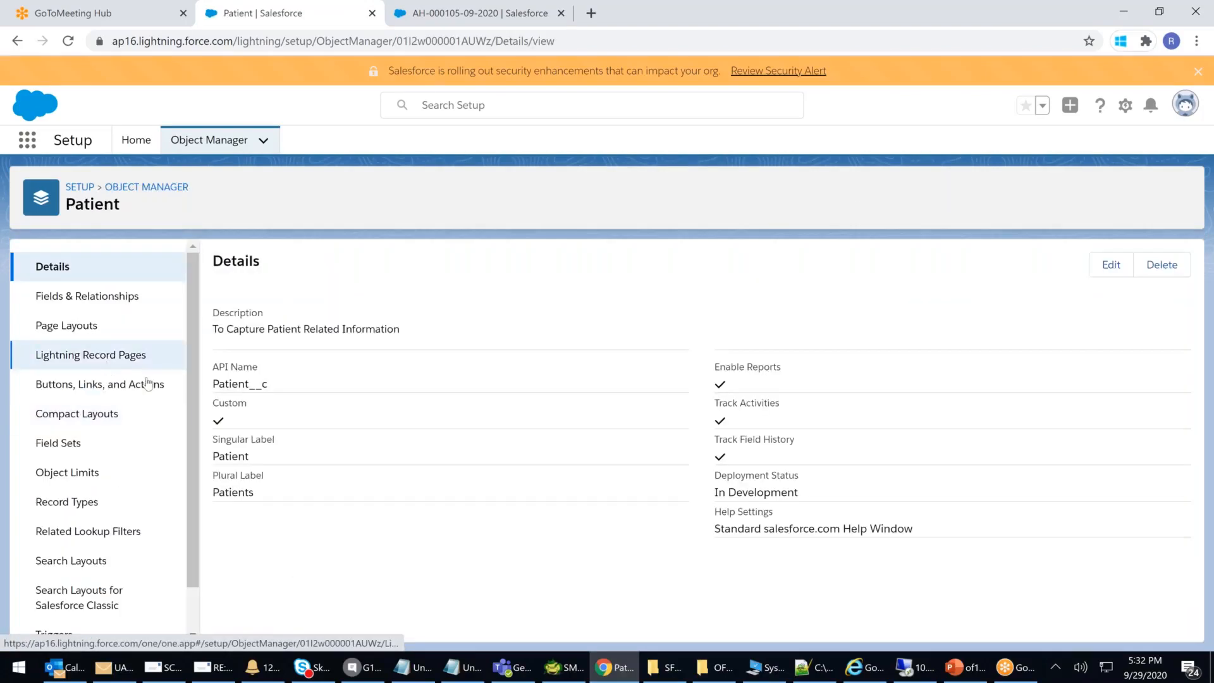
Open the Patient Layout page layout for editing and find its Fees & Payments related list
{"action": "left_click", "coordinate": [102, 329]}
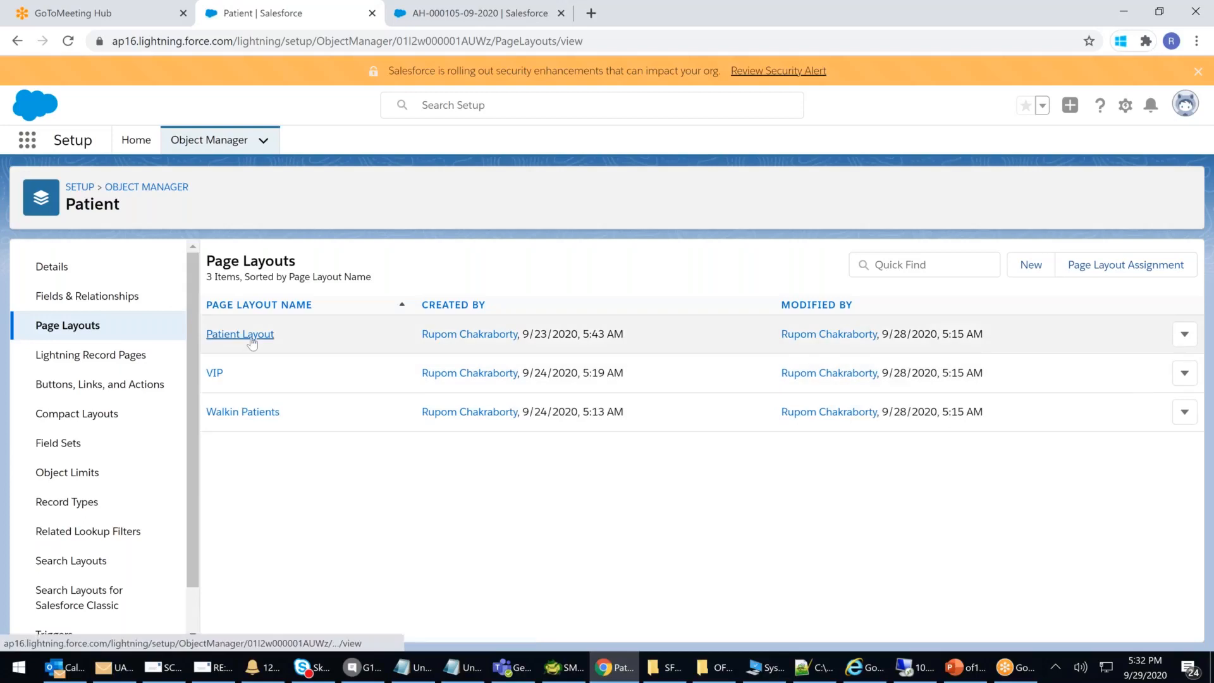
{"action": "left_click", "coordinate": [251, 339]}
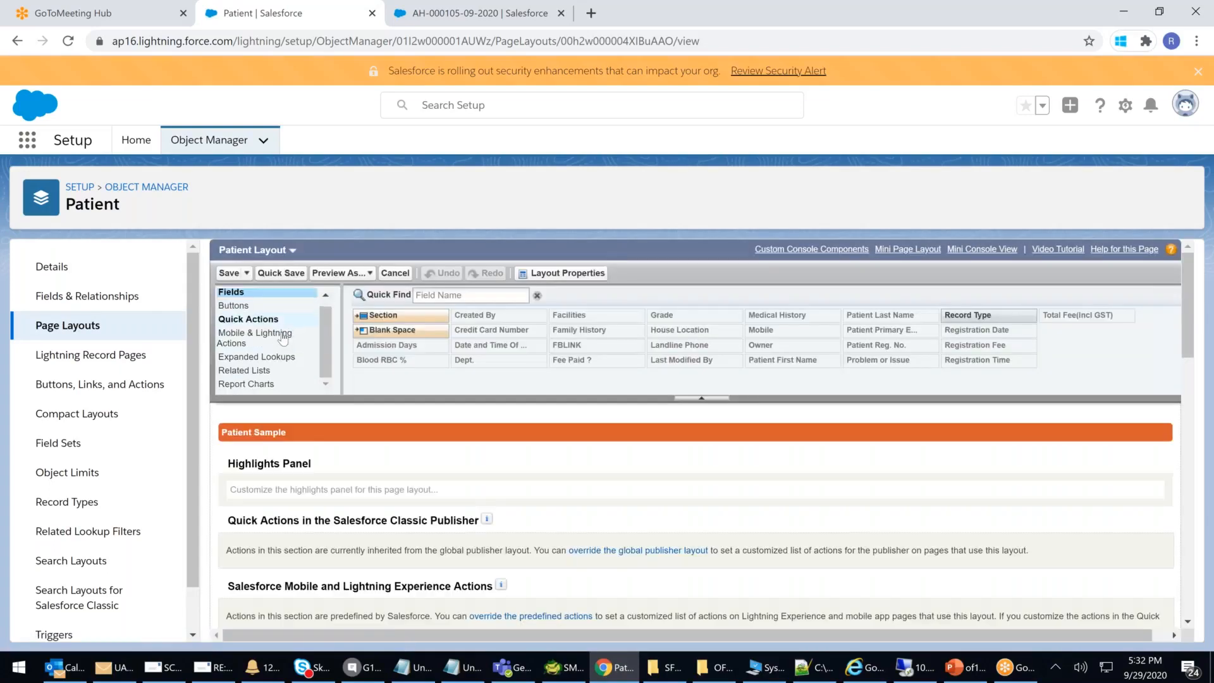
{"action": "scroll", "coordinate": [253, 348], "scroll_direction": "down", "scroll_amount": 2}
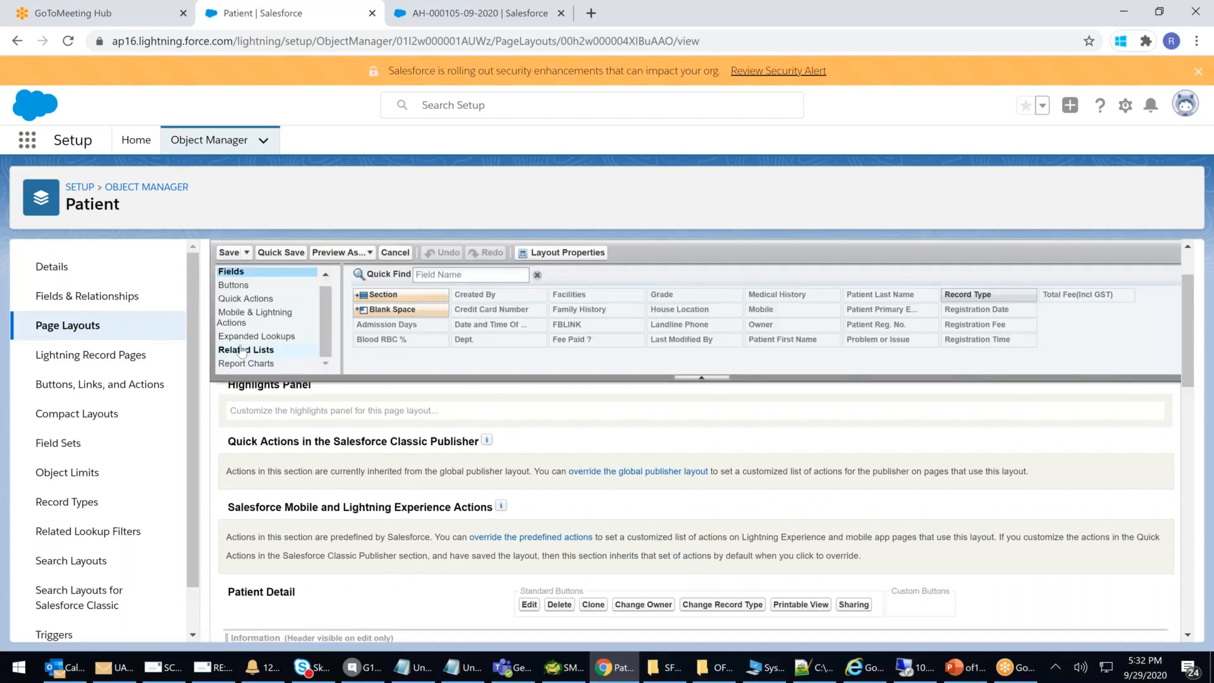
{"action": "left_click", "coordinate": [241, 351]}
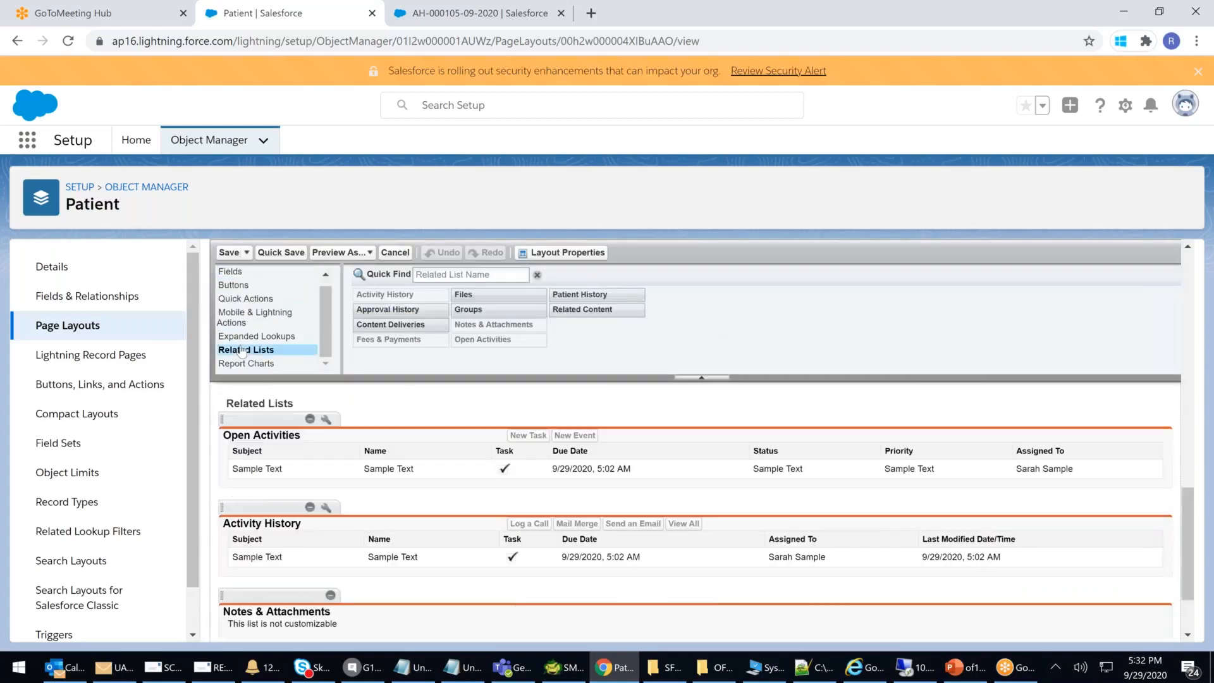
{"action": "scroll", "coordinate": [383, 496], "scroll_direction": "down", "scroll_amount": 2}
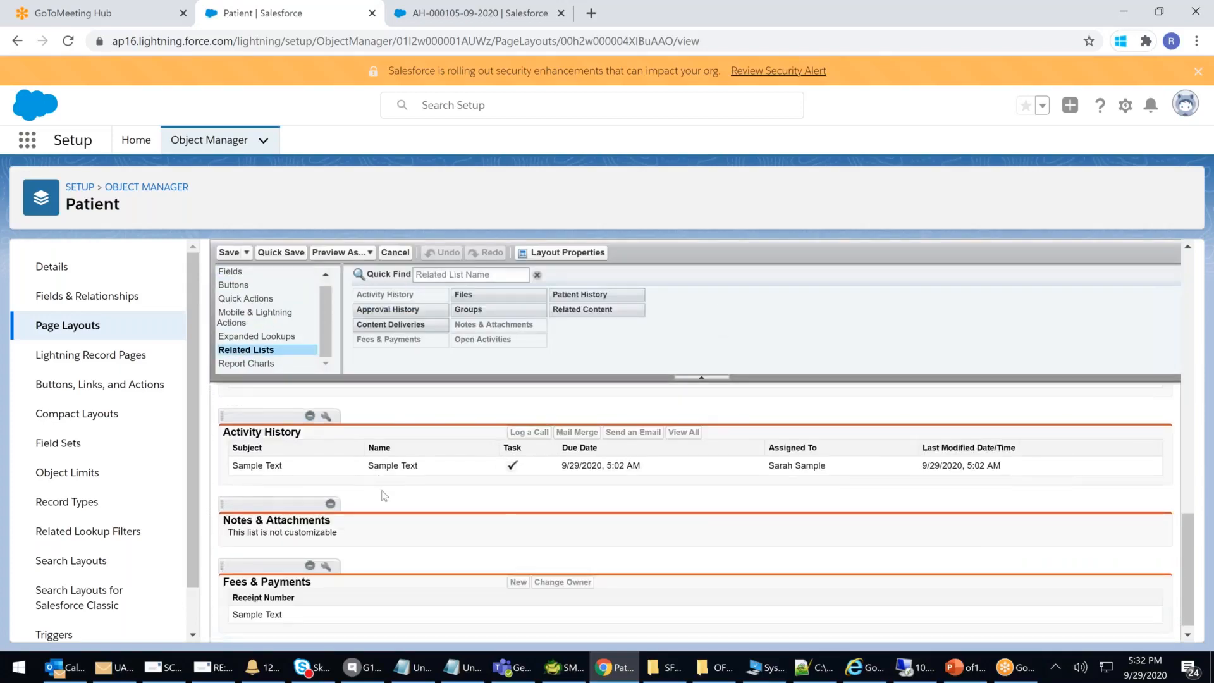
{"action": "mouse_move", "coordinate": [295, 572]}
{"action": "left_mouse_down"}
{"action": "mouse_move", "coordinate": [258, 572]}
{"action": "mouse_move", "coordinate": [306, 587]}
{"action": "left_mouse_up"}
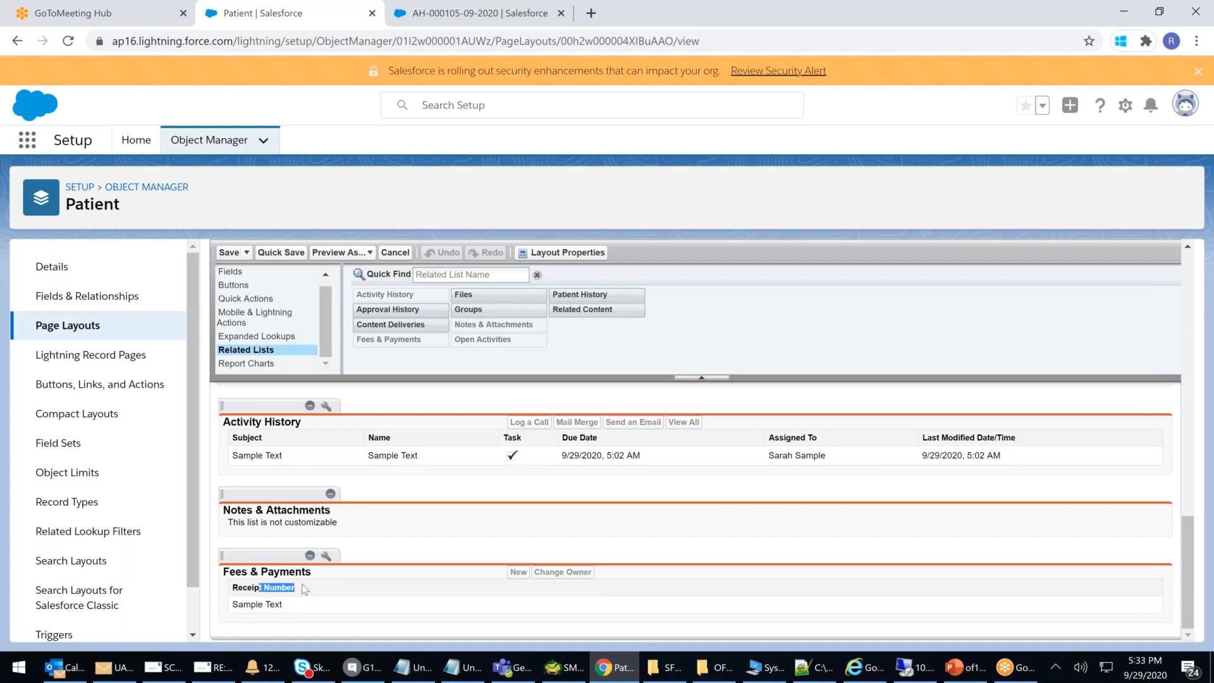
Add the For, Created Date and Amount columns to the Fees & Payments related list properties
{"action": "left_click", "coordinate": [325, 556]}
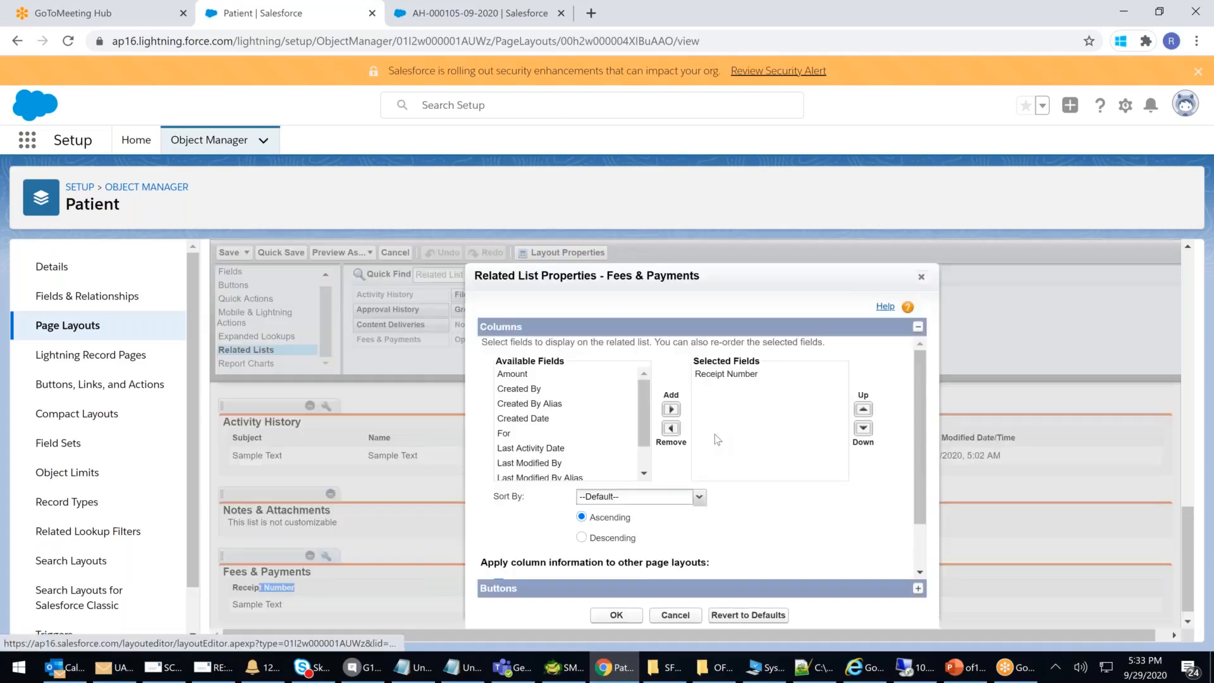
{"action": "left_click", "coordinate": [504, 433]}
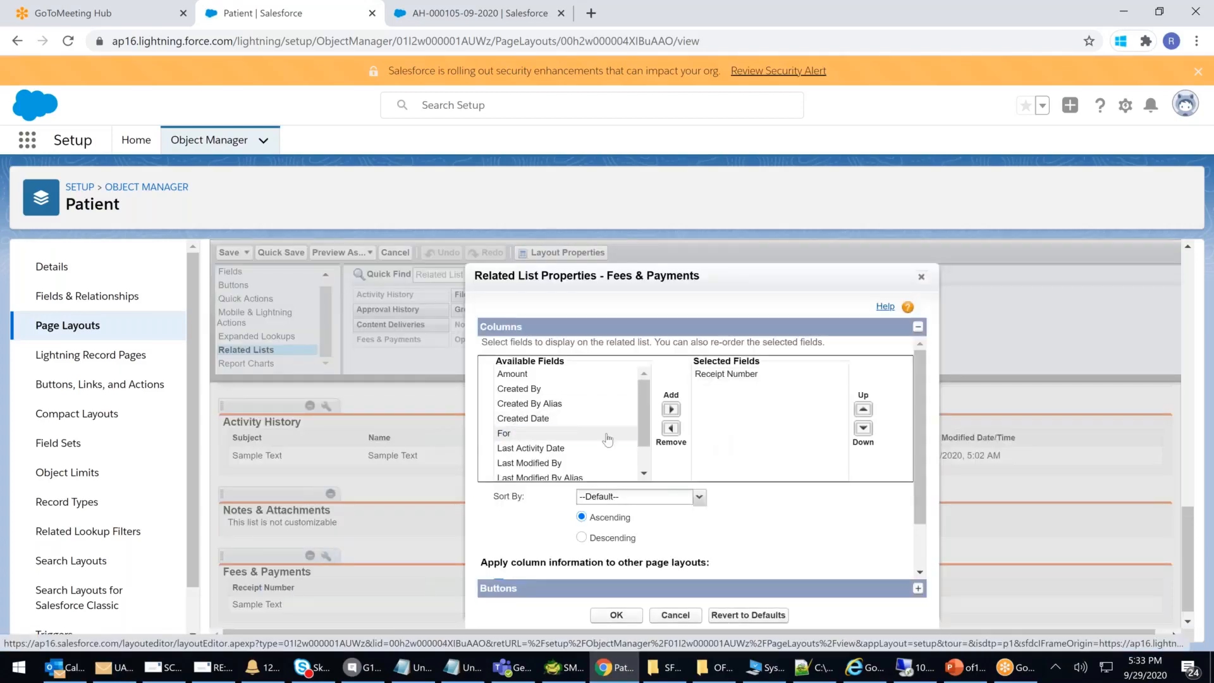
{"action": "left_click", "coordinate": [671, 409]}
{"action": "left_click", "coordinate": [549, 418]}
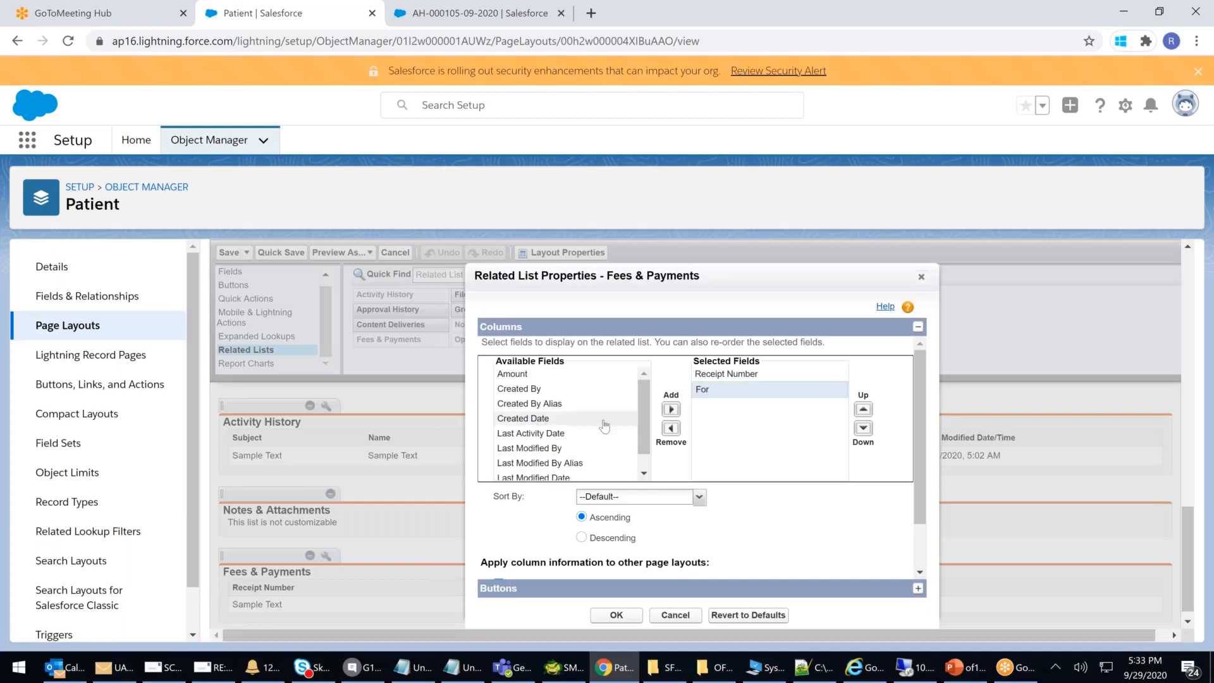
{"action": "left_click", "coordinate": [671, 409]}
{"action": "left_click", "coordinate": [512, 373]}
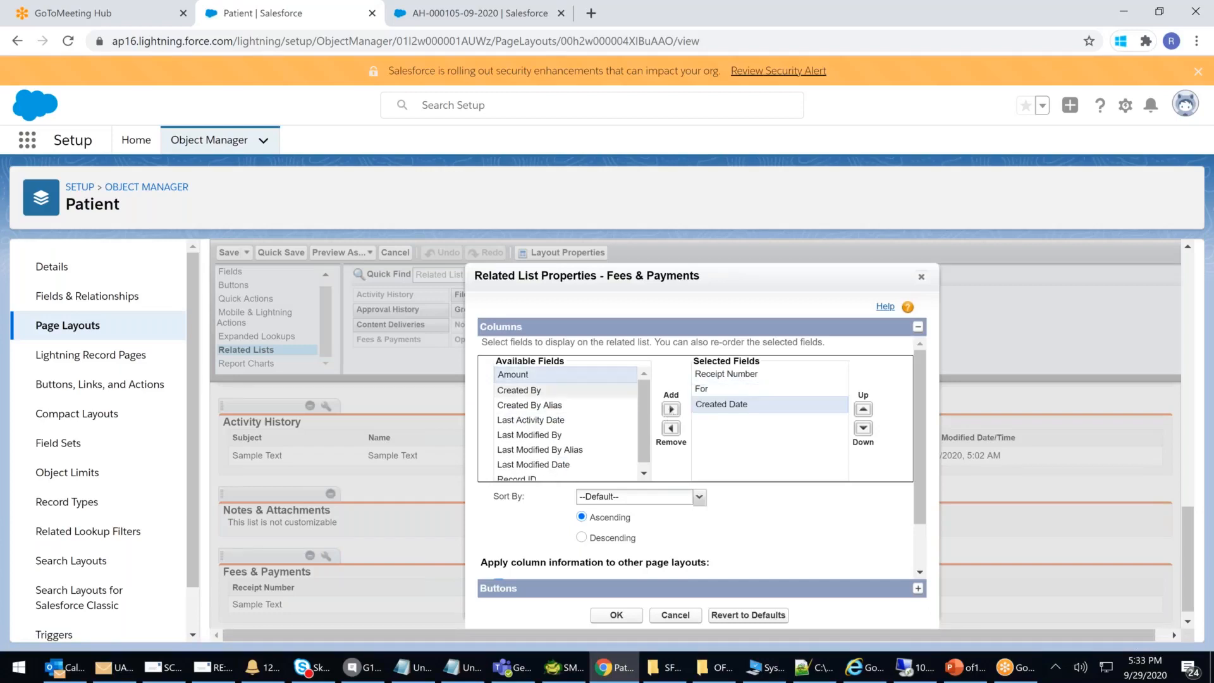
{"action": "left_click", "coordinate": [670, 409]}
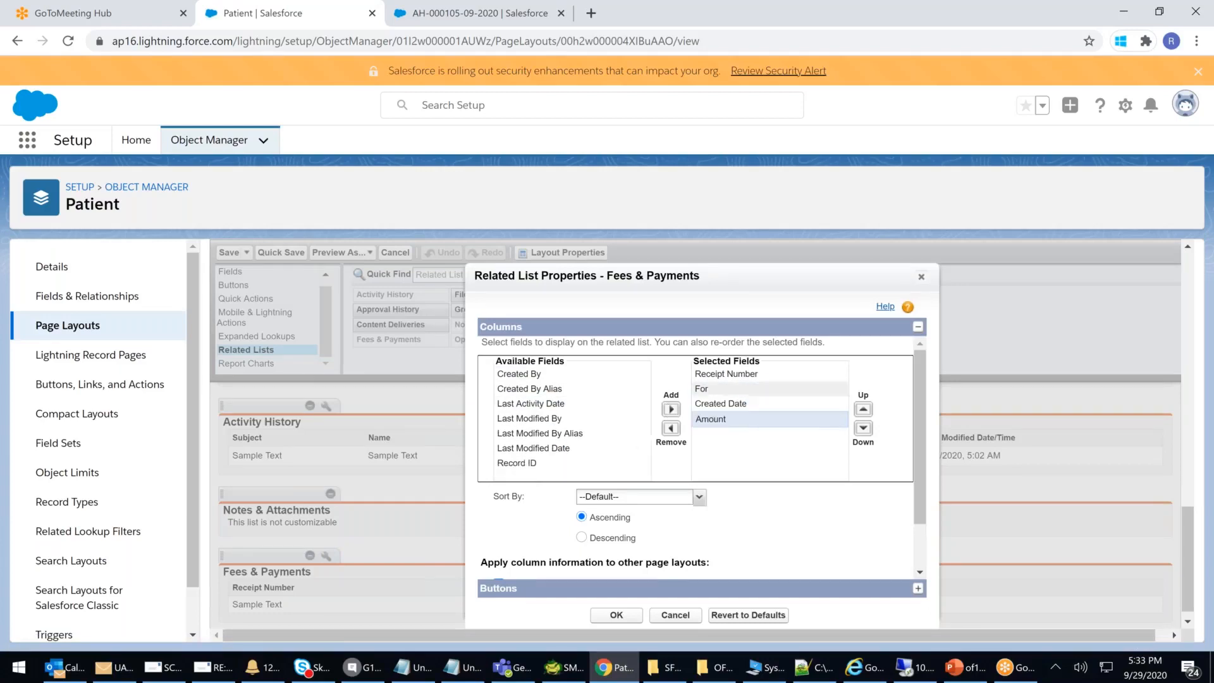
Place Created Date after Amount in the Fees & Payments columns, and save the page layout
{"action": "left_click", "coordinate": [733, 403]}
{"action": "left_click", "coordinate": [863, 430]}
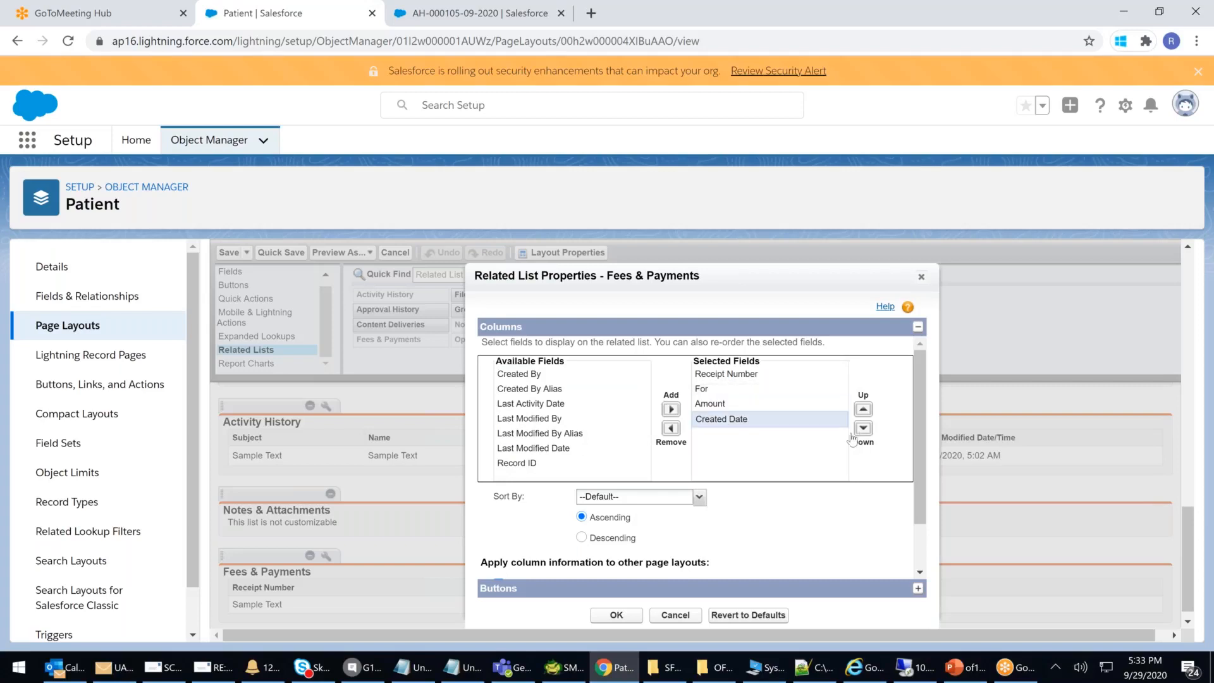
{"action": "left_click", "coordinate": [619, 617]}
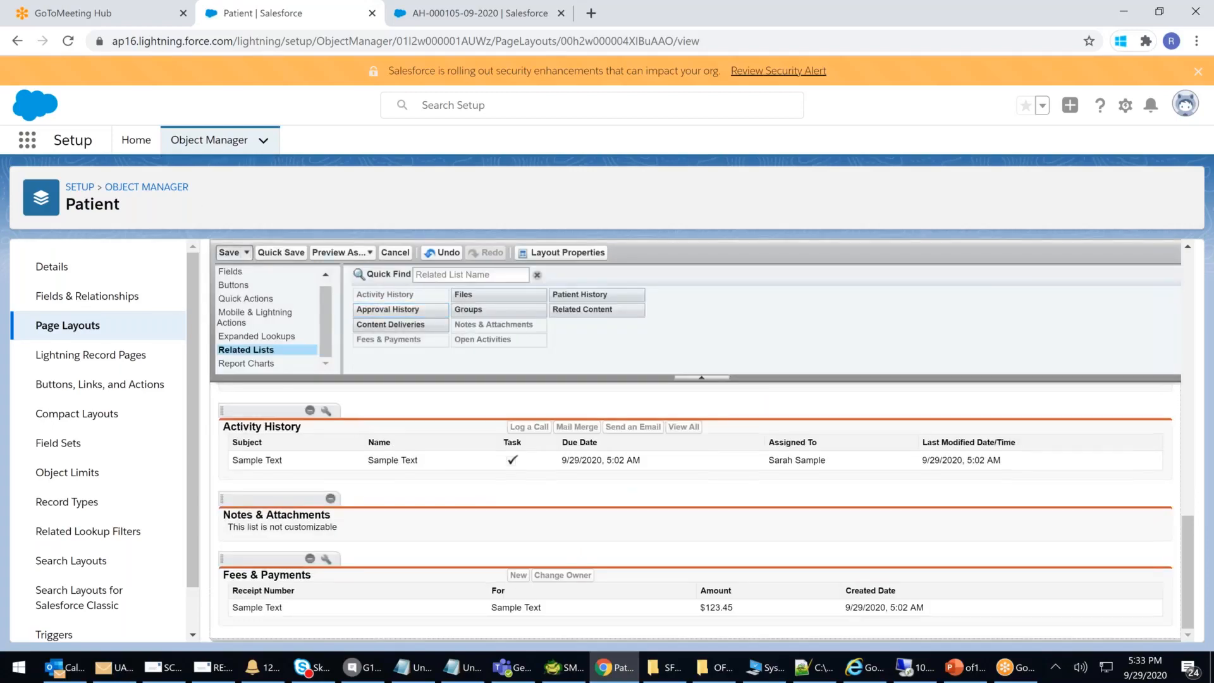
{"action": "left_click", "coordinate": [229, 252]}
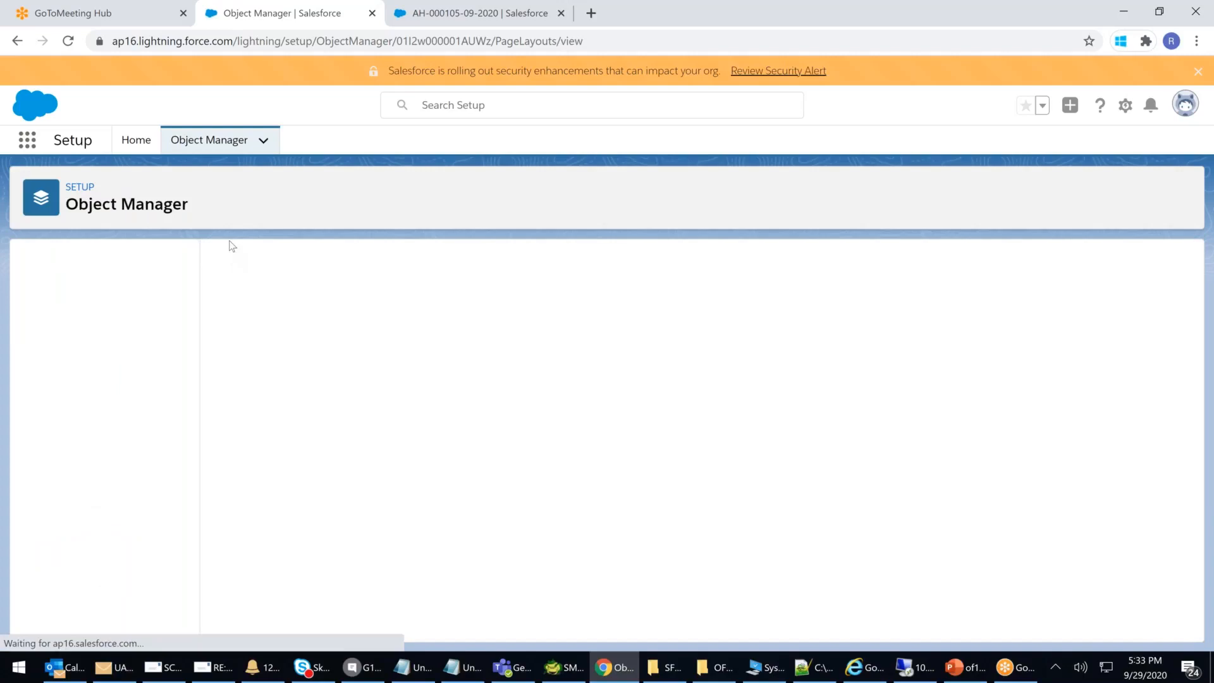
Reload the patient record and check the columns of its Fees & Payments related list
{"action": "left_click", "coordinate": [460, 19]}
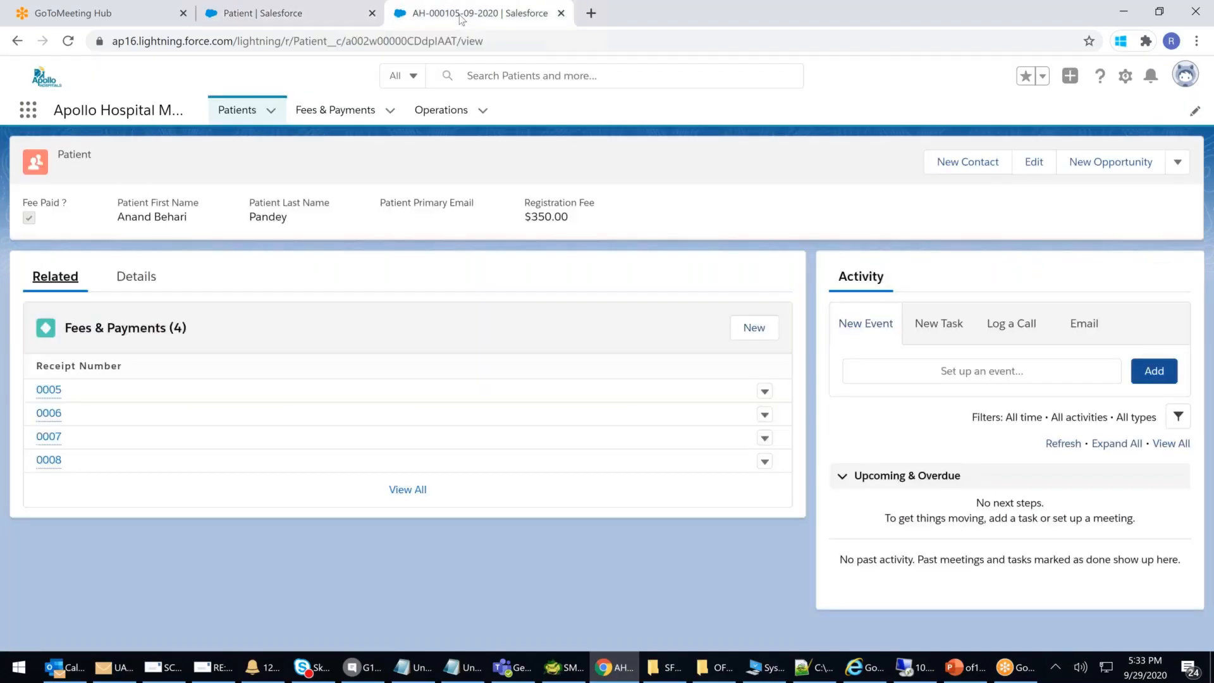
{"action": "left_click", "coordinate": [495, 42]}
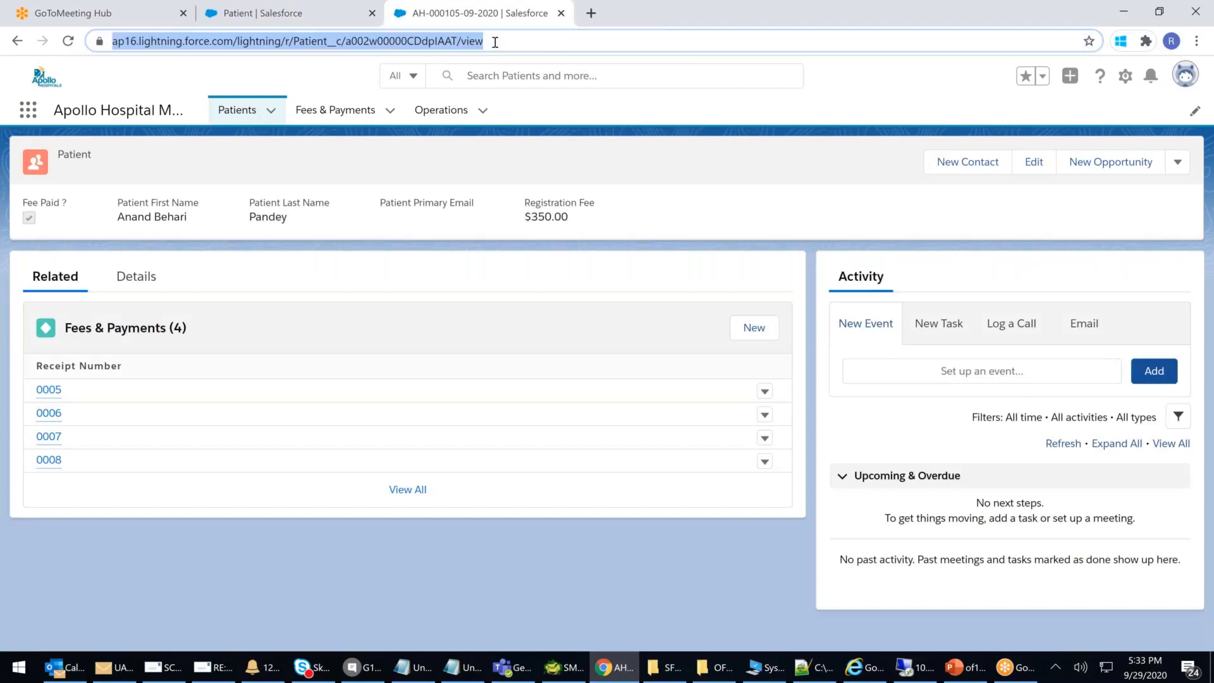
{"action": "key", "text": "Return"}
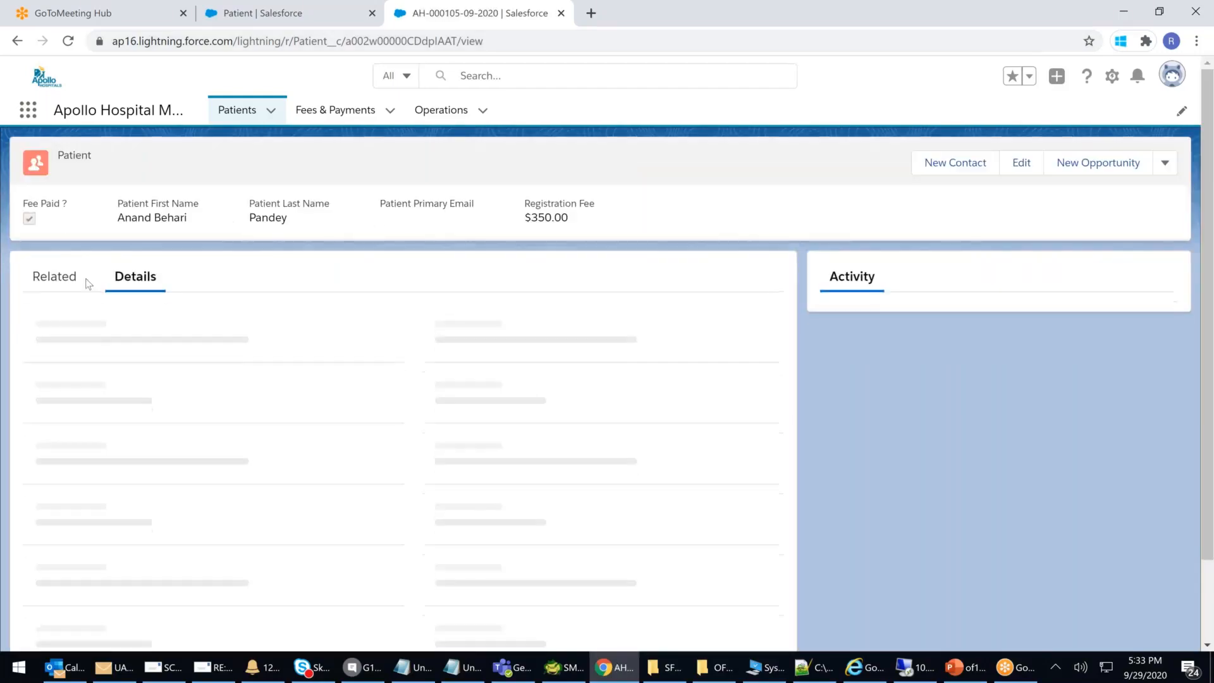
{"action": "left_click", "coordinate": [75, 284]}
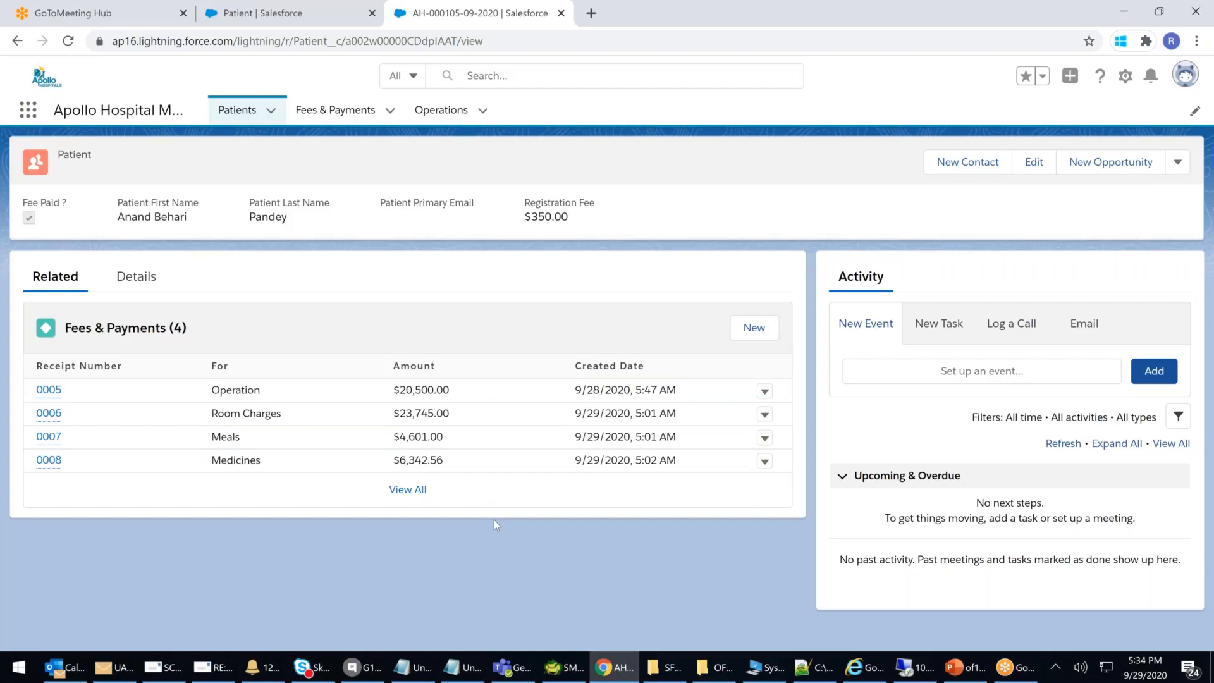
Start a new custom field on the Patient object with the Roll-Up Summary data type
{"action": "left_click", "coordinate": [253, 13]}
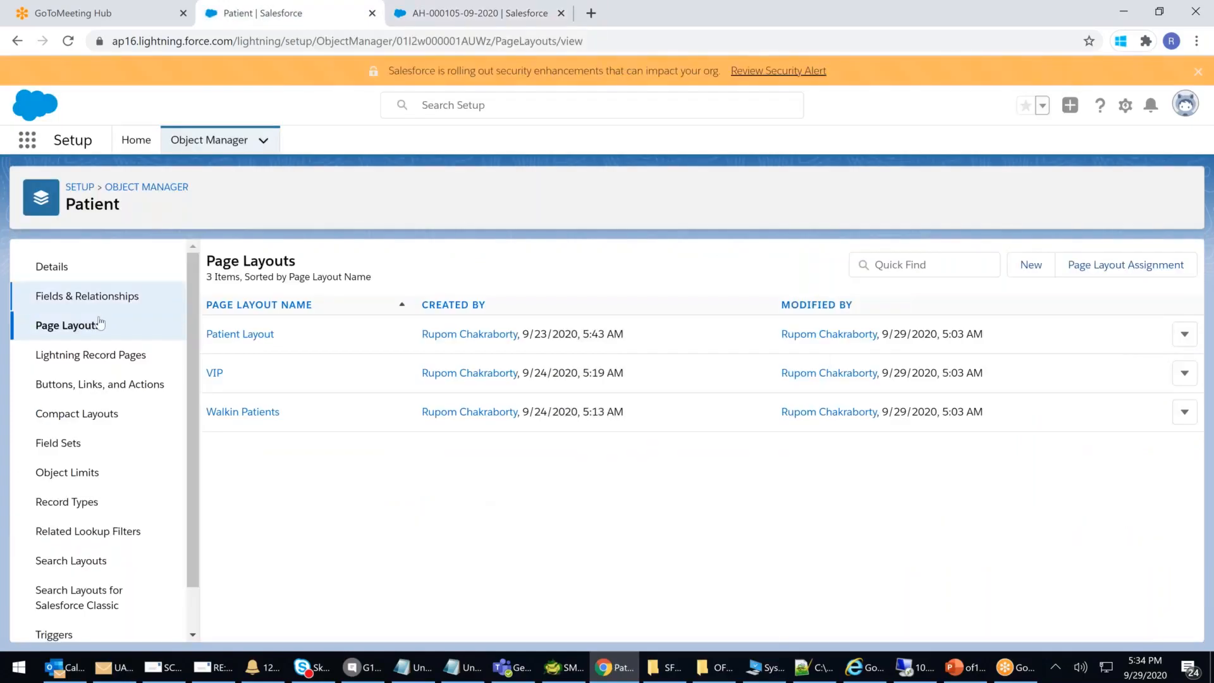
{"action": "left_click", "coordinate": [102, 297]}
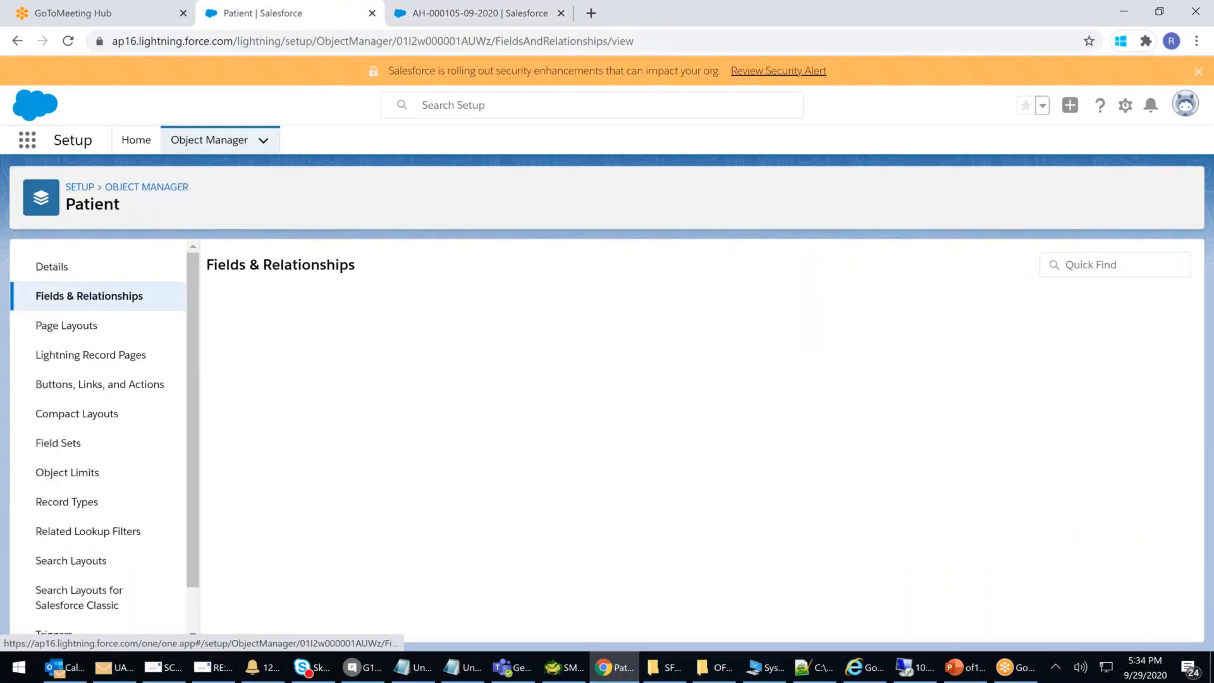
{"action": "left_click", "coordinate": [929, 263]}
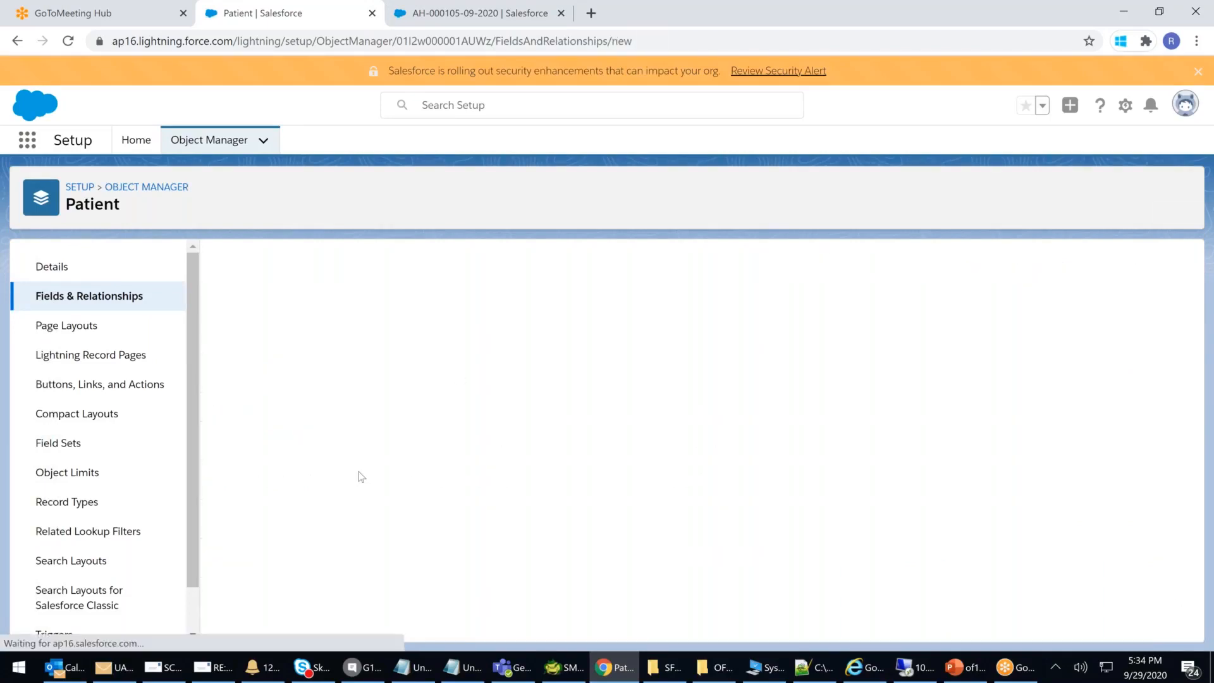
{"action": "left_click", "coordinate": [230, 516]}
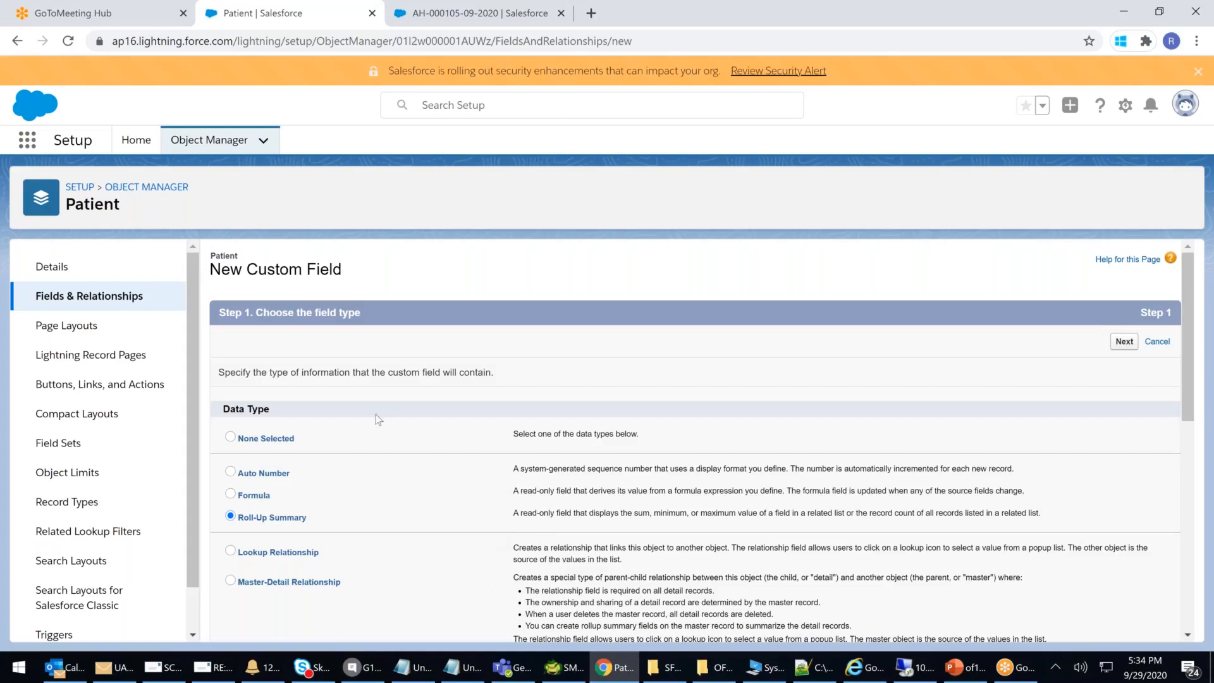
{"action": "left_click", "coordinate": [1124, 341]}
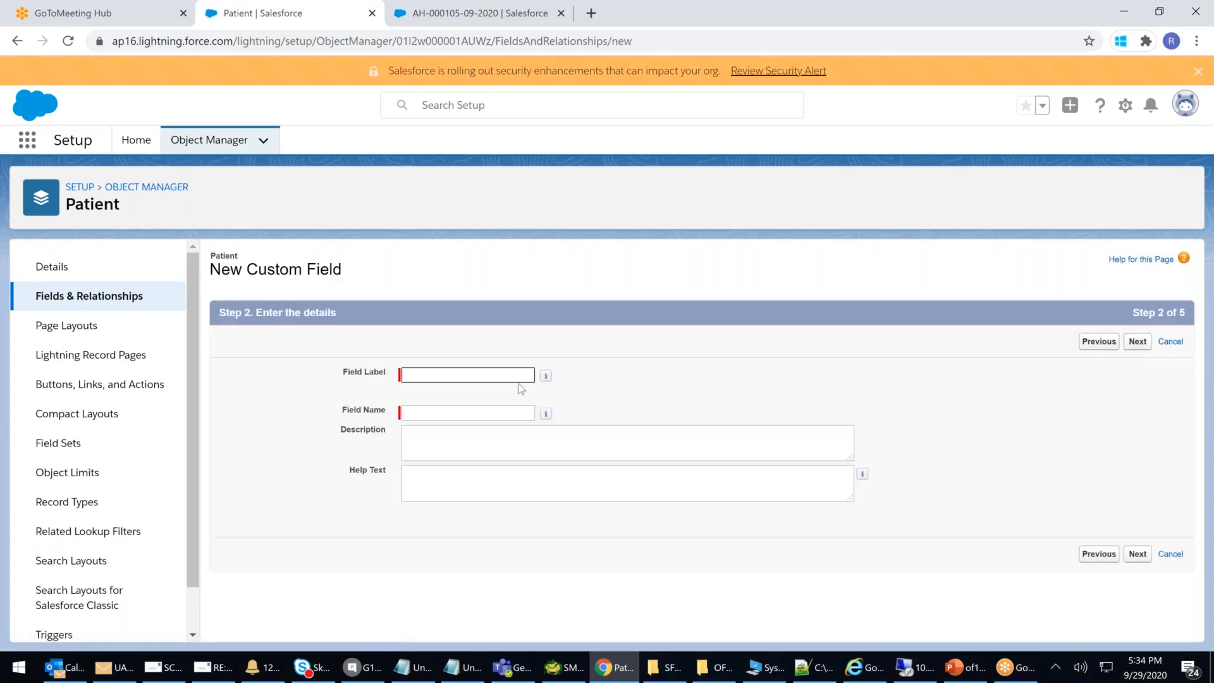
Set the new roll-up summary field's label to "Total Payments Recieved"
{"action": "left_click", "coordinate": [426, 373]}
{"action": "type", "text": "Tot"}
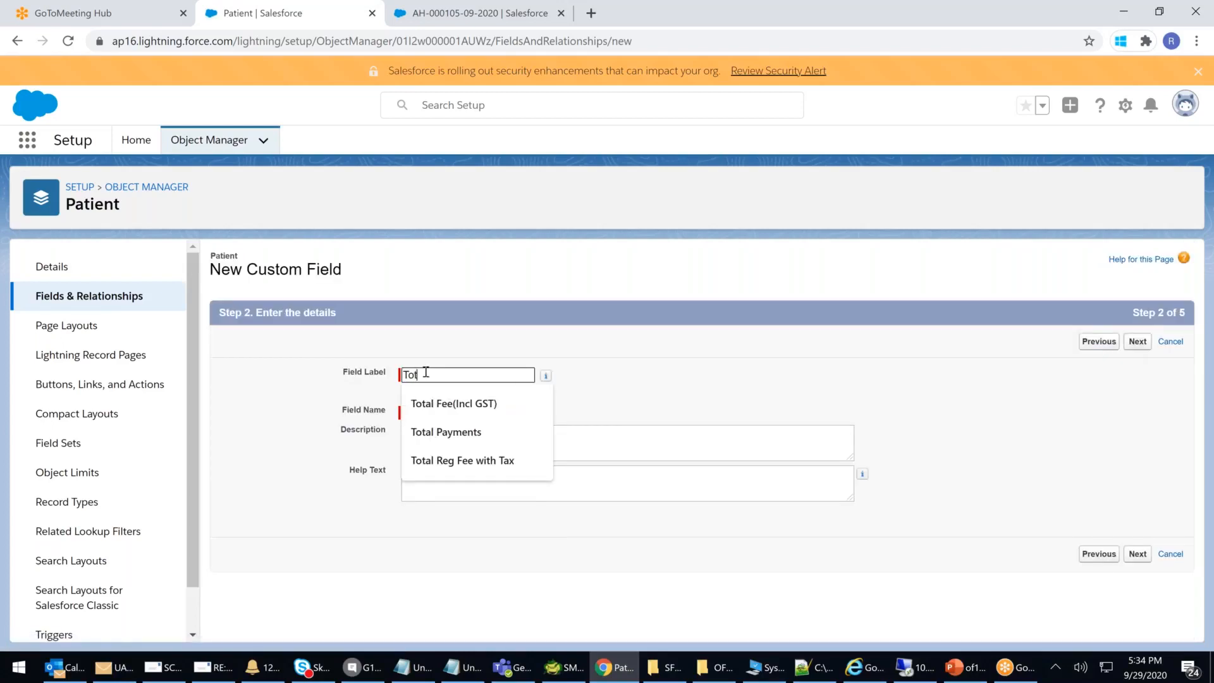
{"action": "type", "text": "la"}
{"action": "key", "text": "BackSpace"}
{"action": "key", "text": "BackSpace"}
{"action": "key", "text": "BackSpace"}
{"action": "type", "text": "la"}
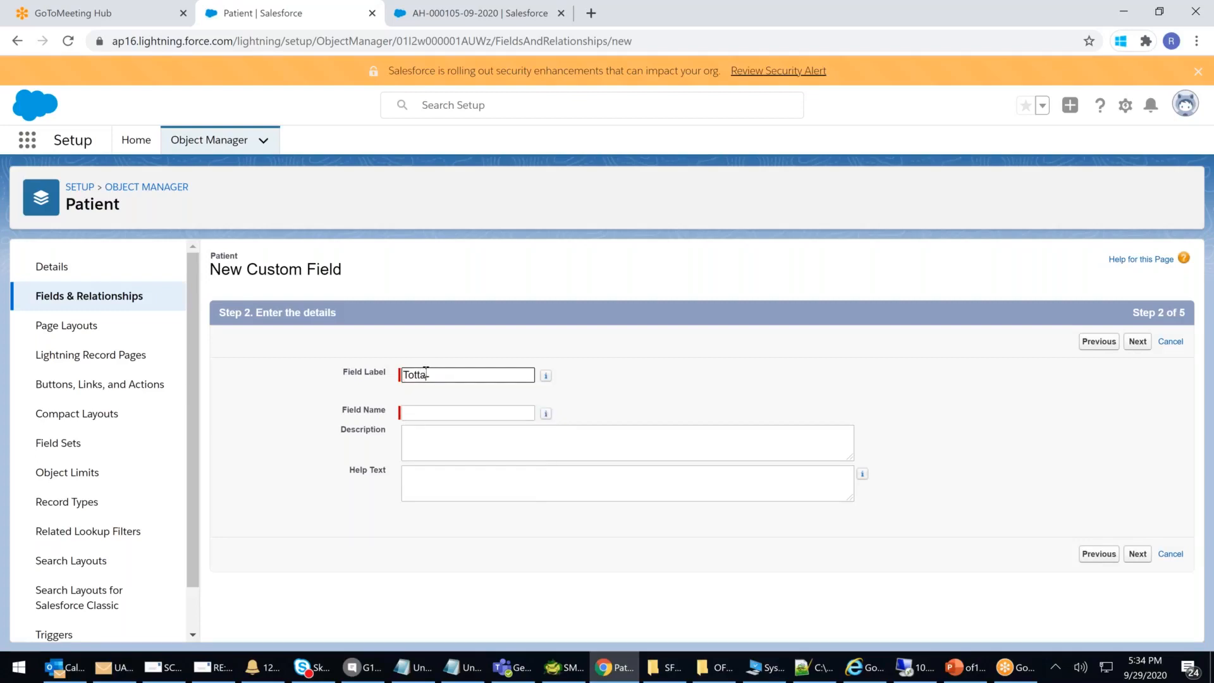
{"action": "key", "text": "BackSpace"}
{"action": "key", "text": "BackSpace"}
{"action": "key", "text": "BackSpace"}
{"action": "type", "text": "al"}
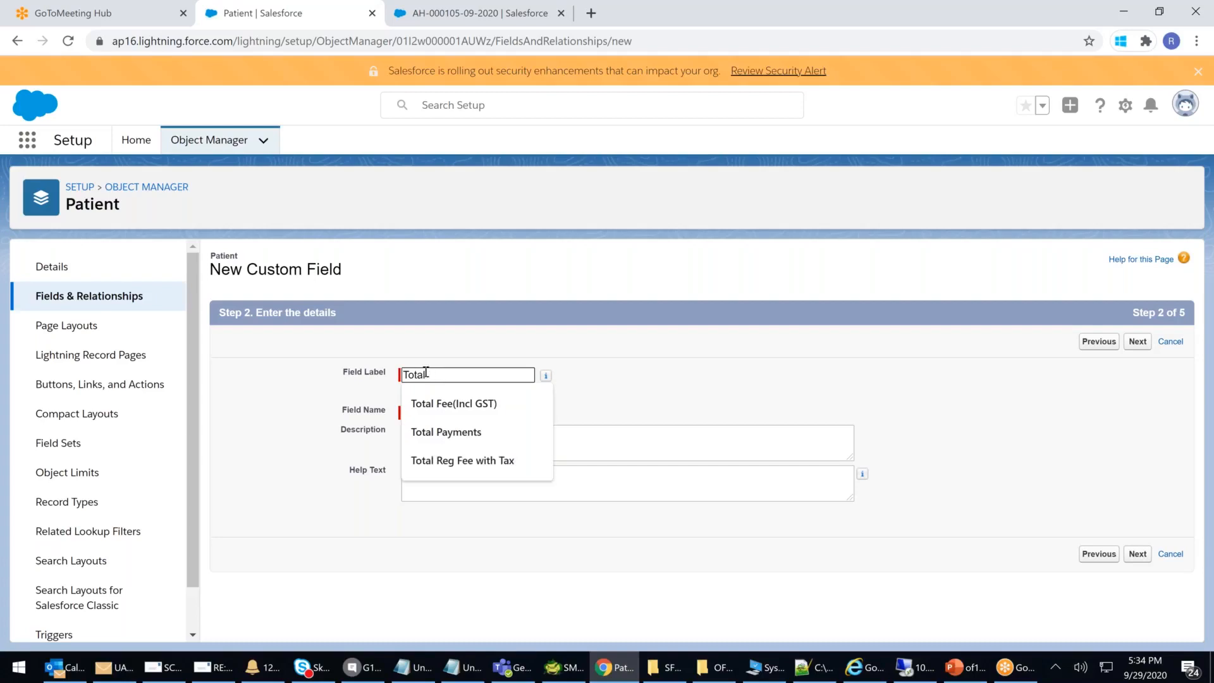
{"action": "type", "text": " Payme"}
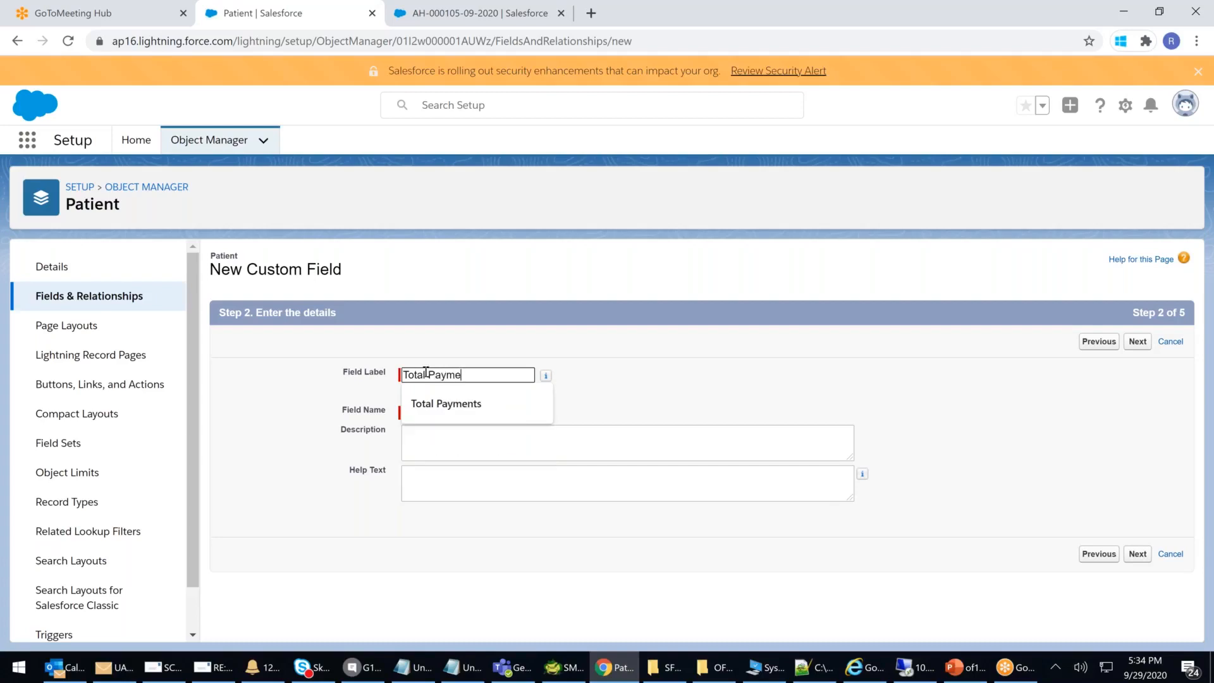
{"action": "type", "text": "nts Recieved"}
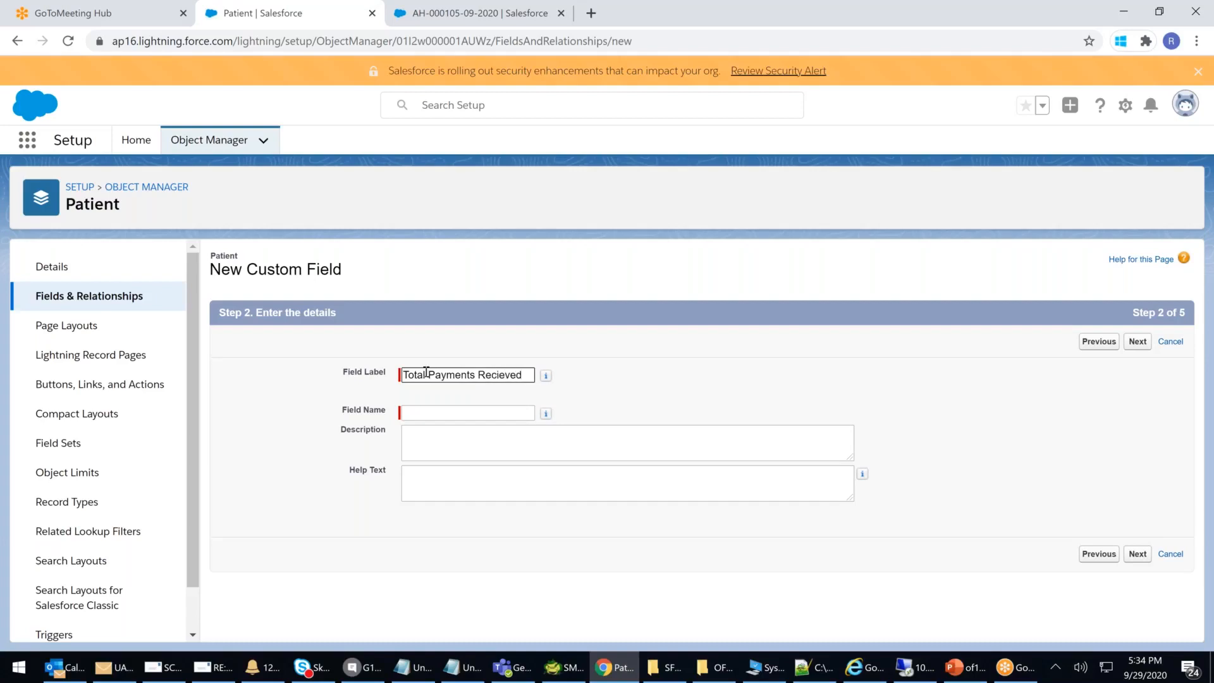
Summarize Fees & Payments in the roll-up summary field, using SUM as the roll-up type and Amount as the field to aggregate
{"action": "left_click", "coordinate": [728, 391]}
{"action": "left_click", "coordinate": [1138, 342]}
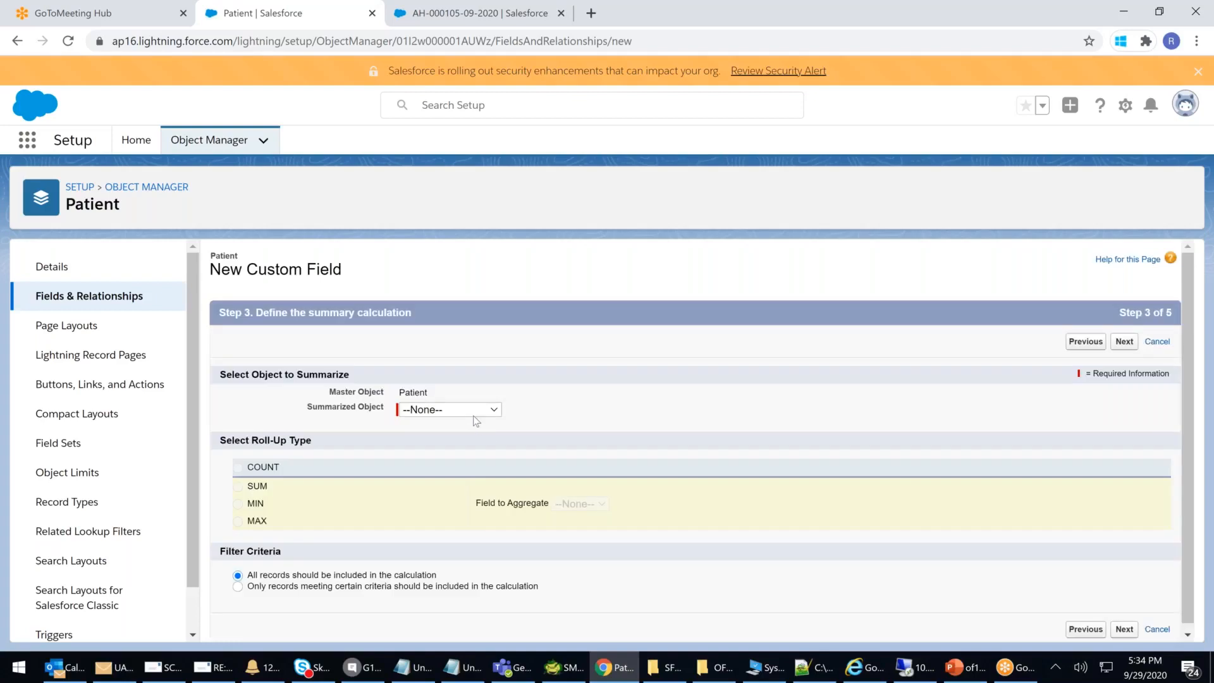
{"action": "left_click", "coordinate": [474, 411]}
{"action": "left_click", "coordinate": [466, 456]}
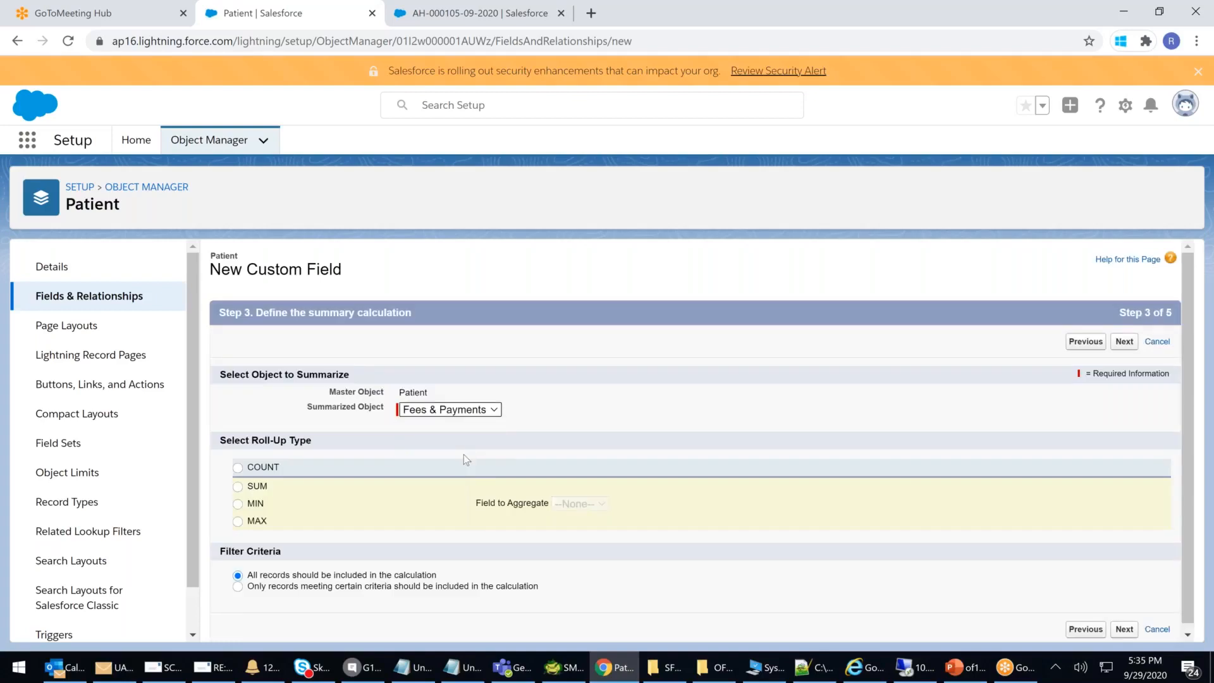
{"action": "left_click", "coordinate": [237, 468]}
{"action": "left_click", "coordinate": [237, 486]}
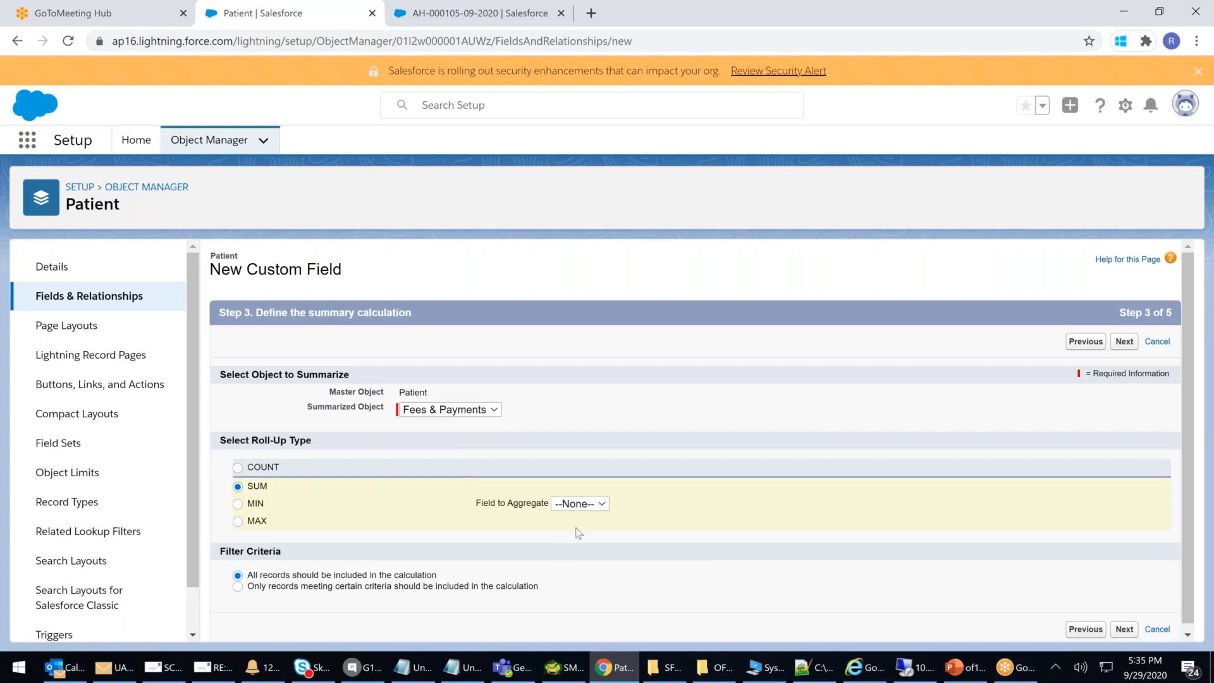
{"action": "left_click", "coordinate": [587, 510]}
{"action": "left_click", "coordinate": [577, 547]}
{"action": "left_click", "coordinate": [238, 586]}
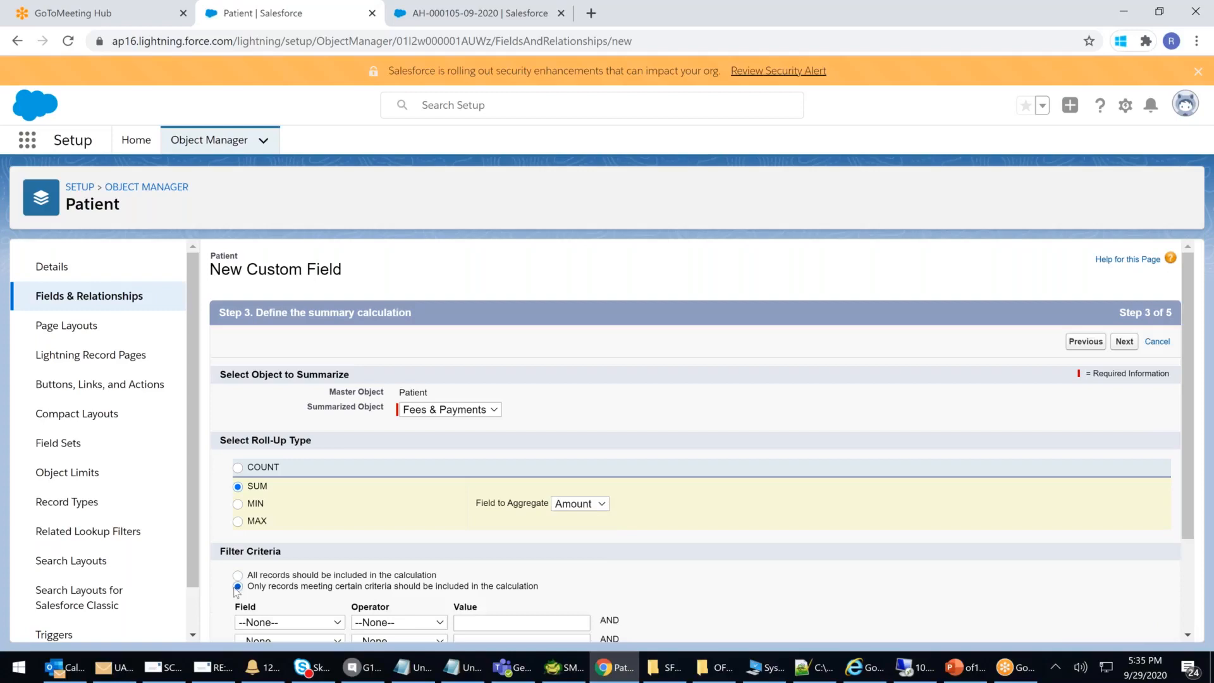
{"action": "scroll", "coordinate": [400, 578], "scroll_direction": "down", "scroll_amount": 2}
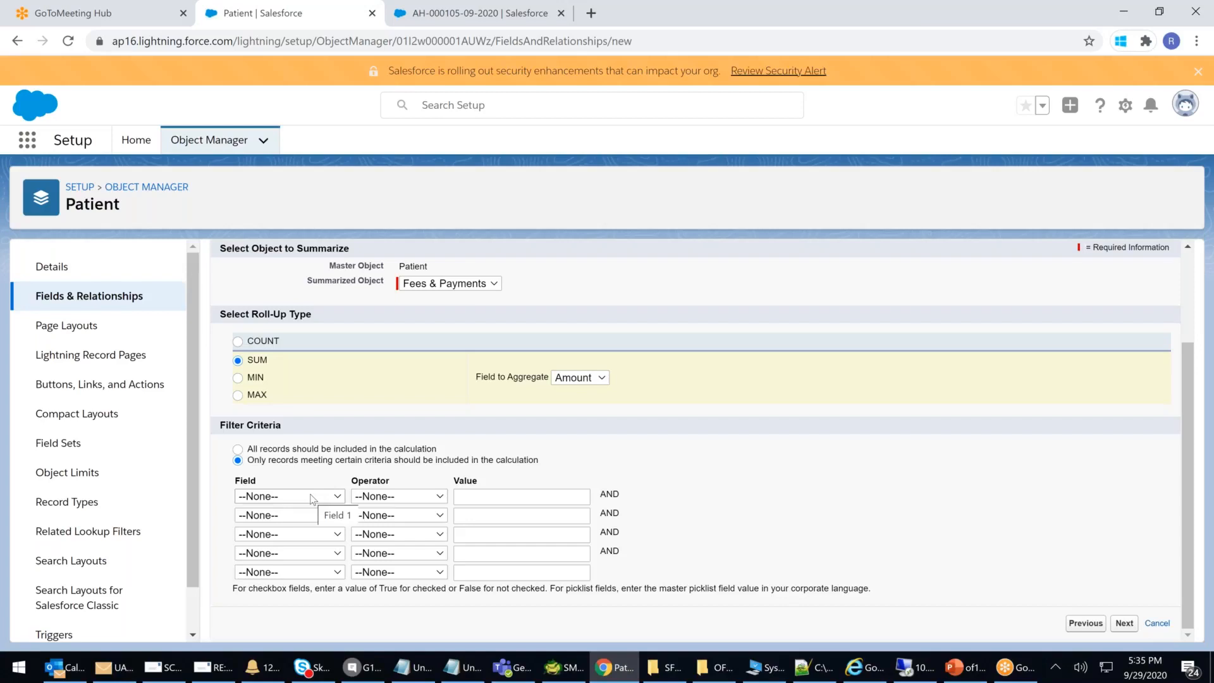
{"action": "left_click", "coordinate": [239, 449]}
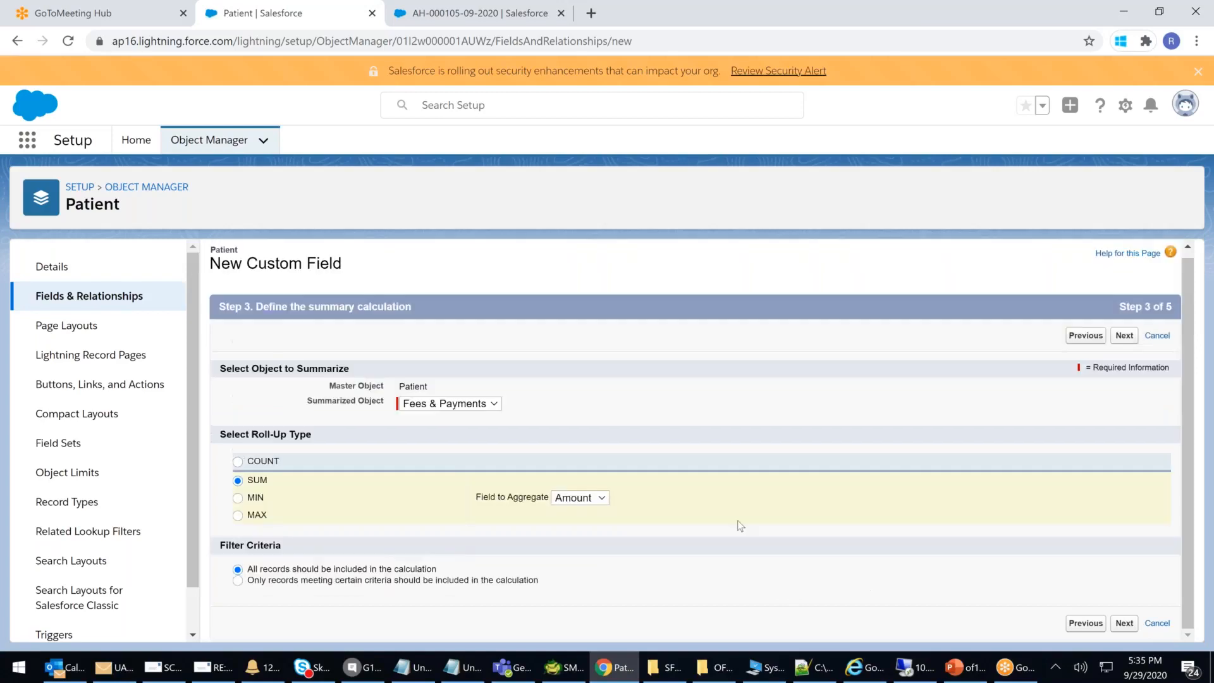
Keep all records included in the calculation, accept the remaining wizard settings, and save the roll-up summary field
{"action": "left_click", "coordinate": [1124, 337]}
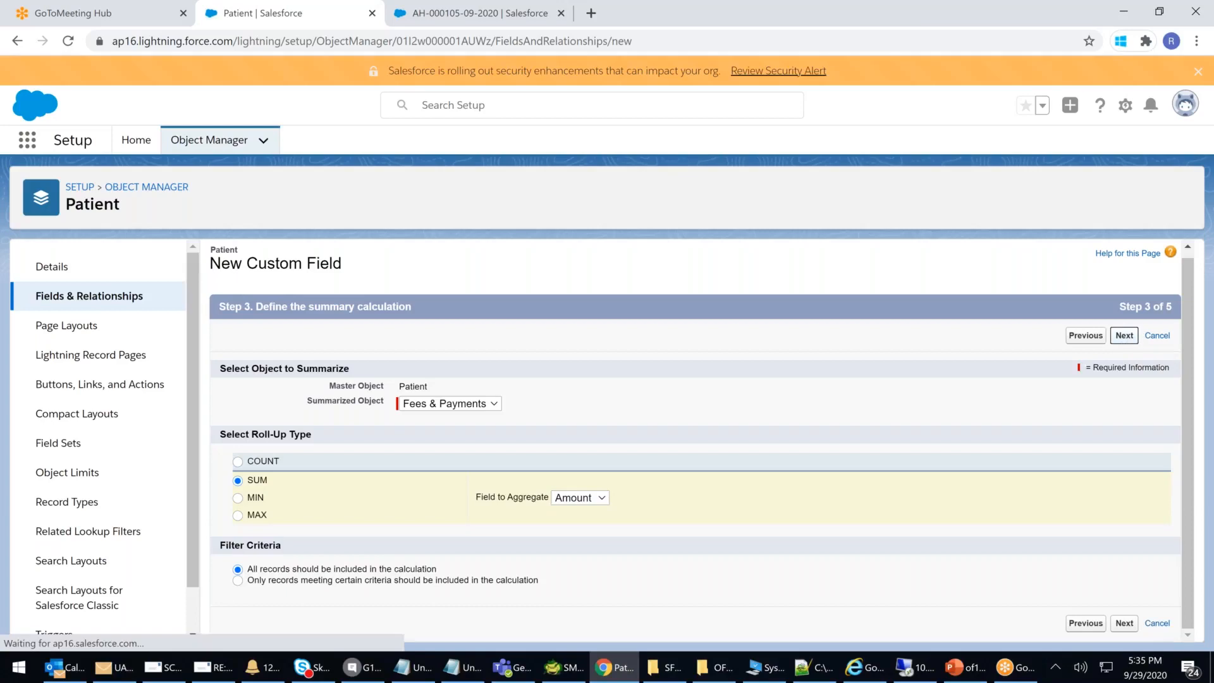
{"action": "left_click", "coordinate": [1123, 342]}
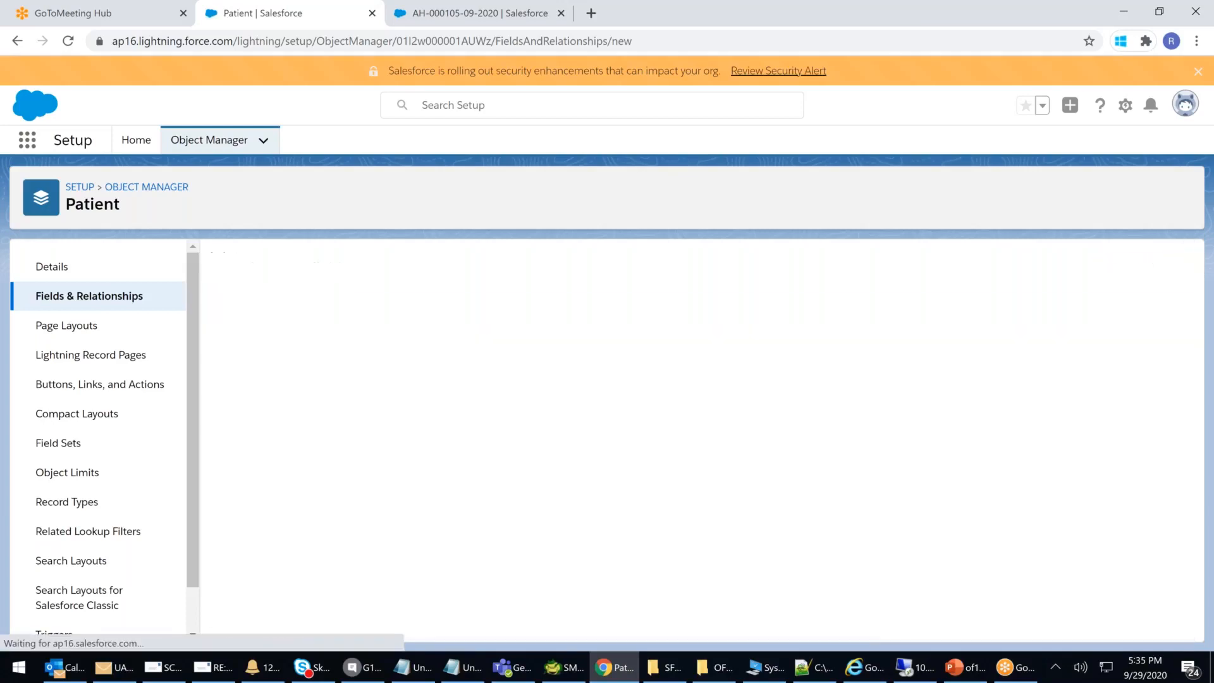
{"action": "left_click", "coordinate": [1132, 343]}
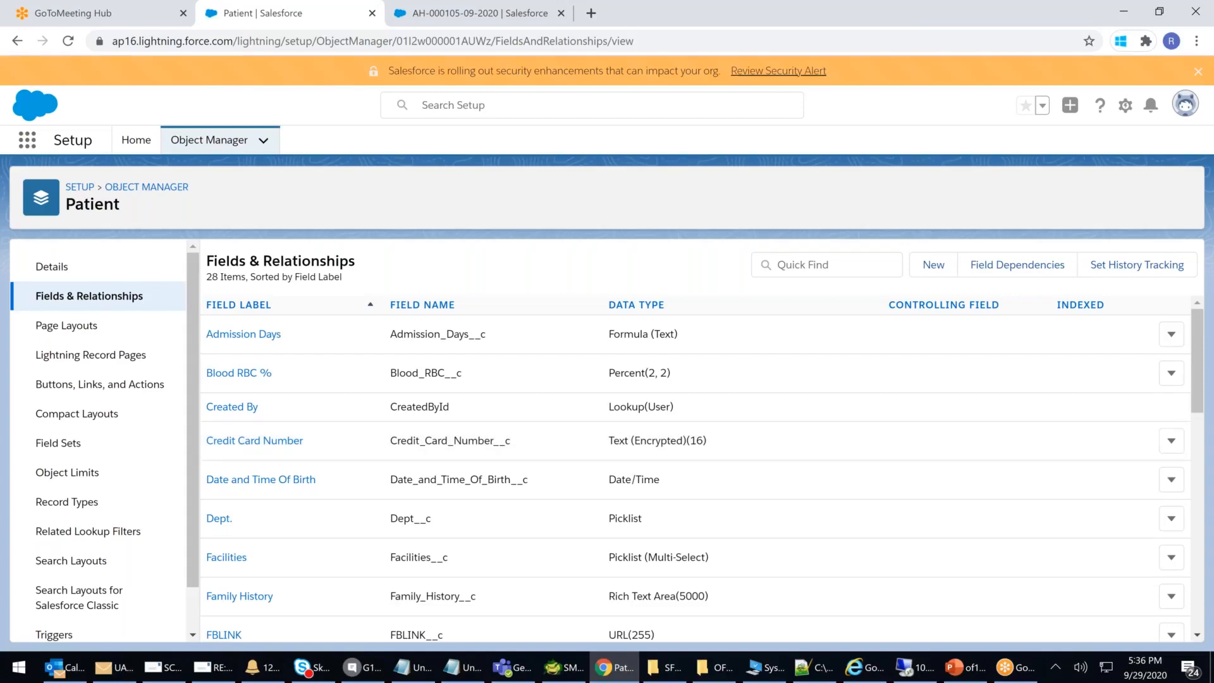
Reload the open patient record, check its details for the payments total, and return to its Fees & Payments related list
{"action": "left_click", "coordinate": [426, 21]}
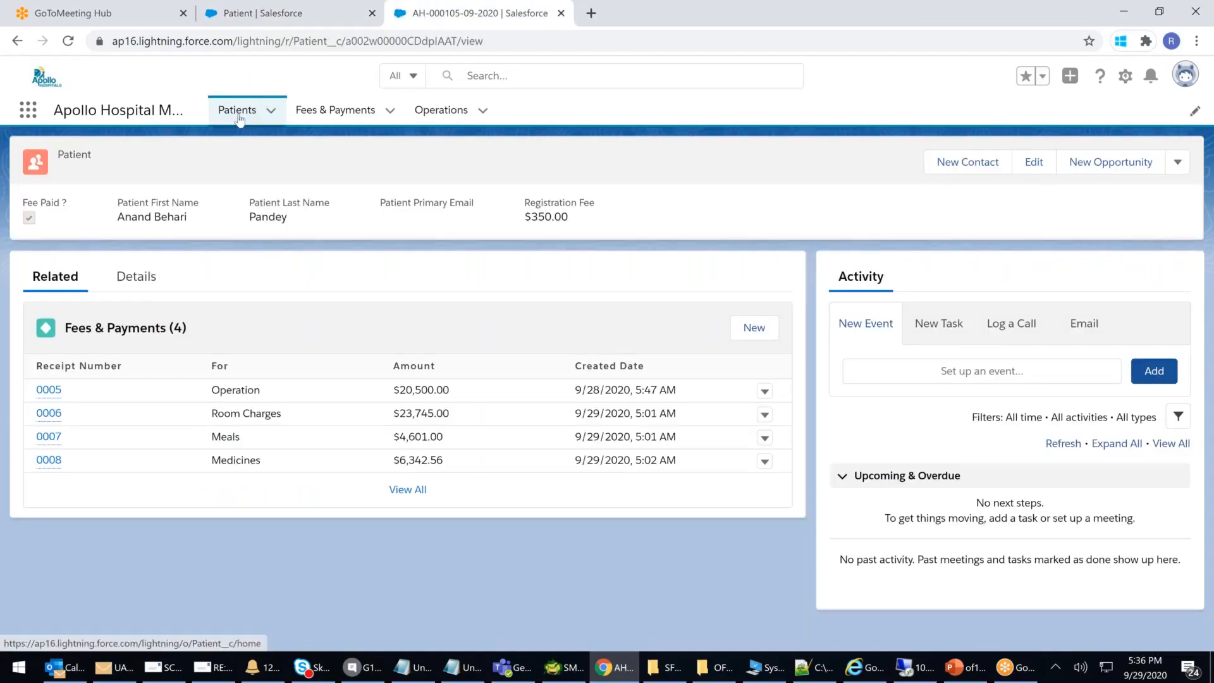
{"action": "left_click", "coordinate": [145, 278]}
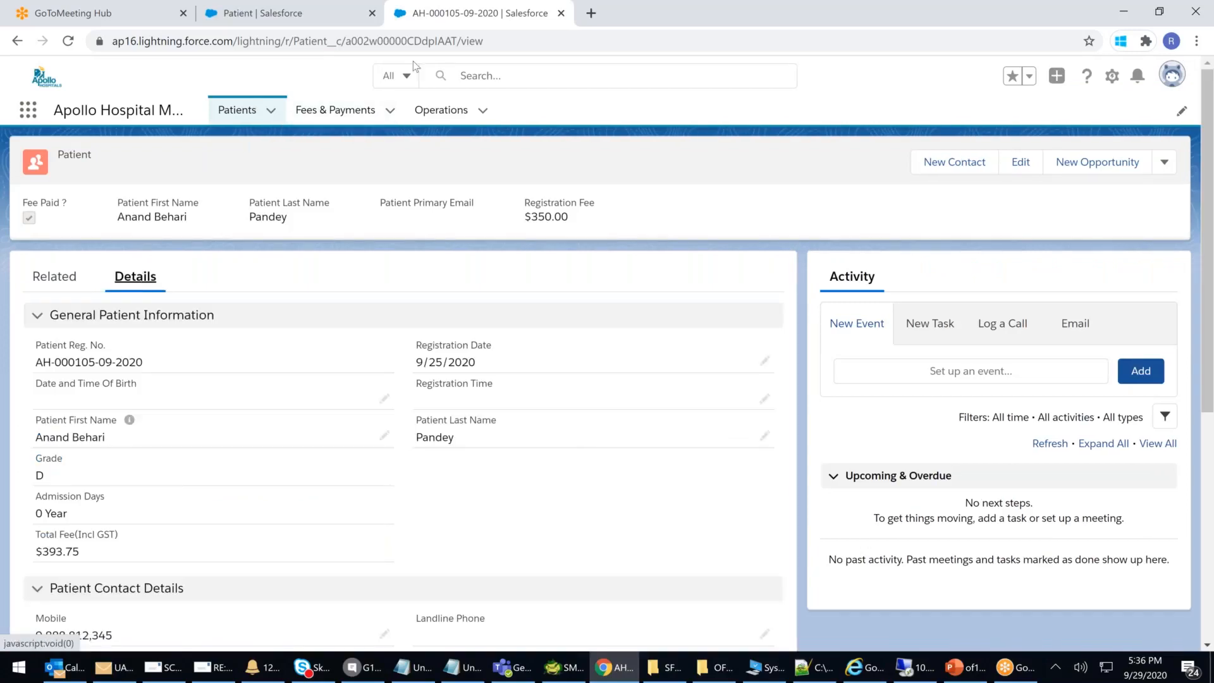
{"action": "left_click", "coordinate": [416, 41]}
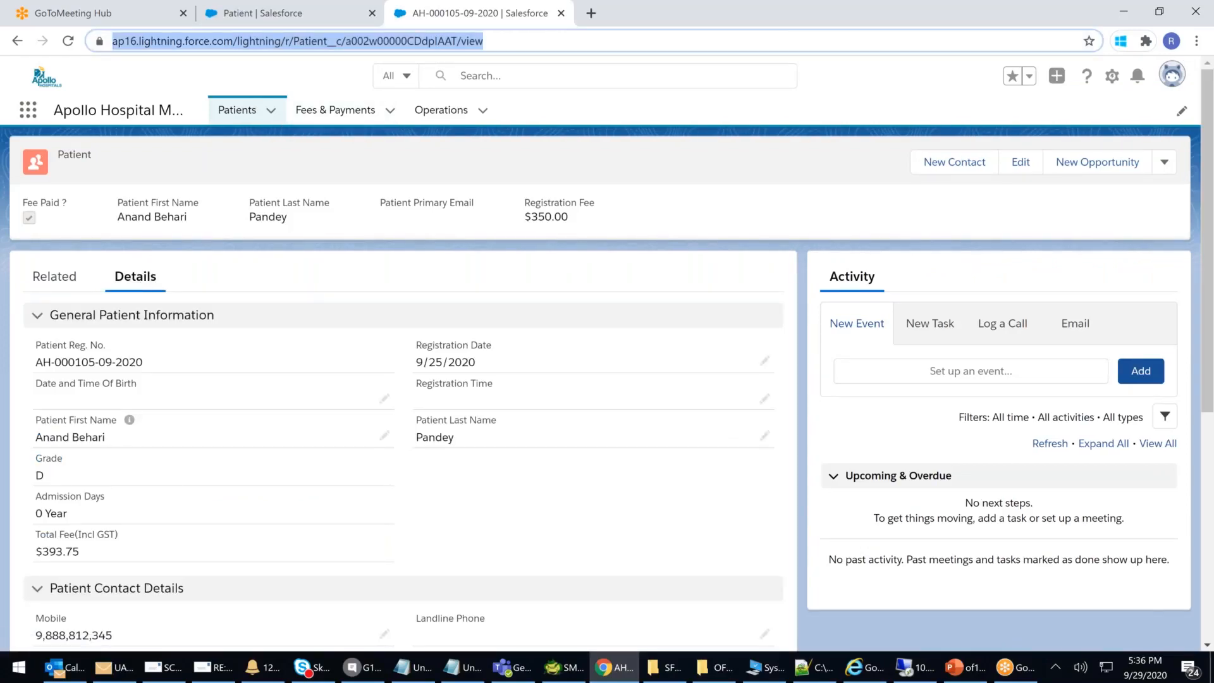
{"action": "key", "text": "Return"}
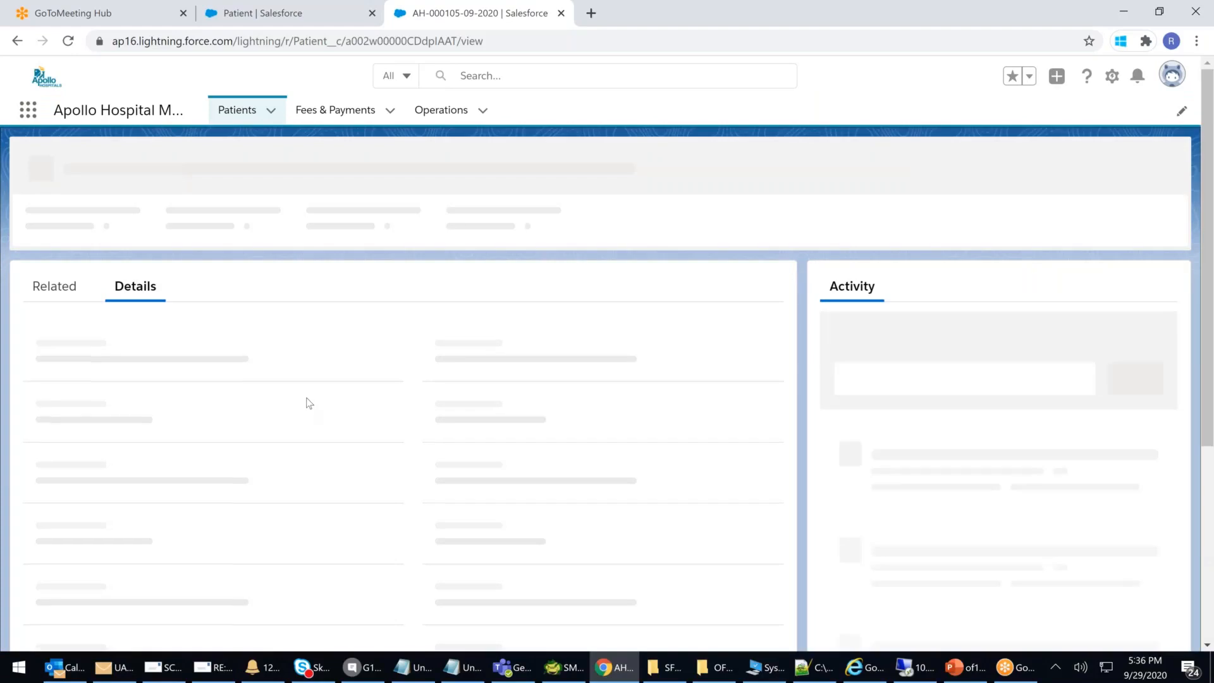
{"action": "scroll", "coordinate": [272, 423], "scroll_direction": "down", "scroll_amount": 1}
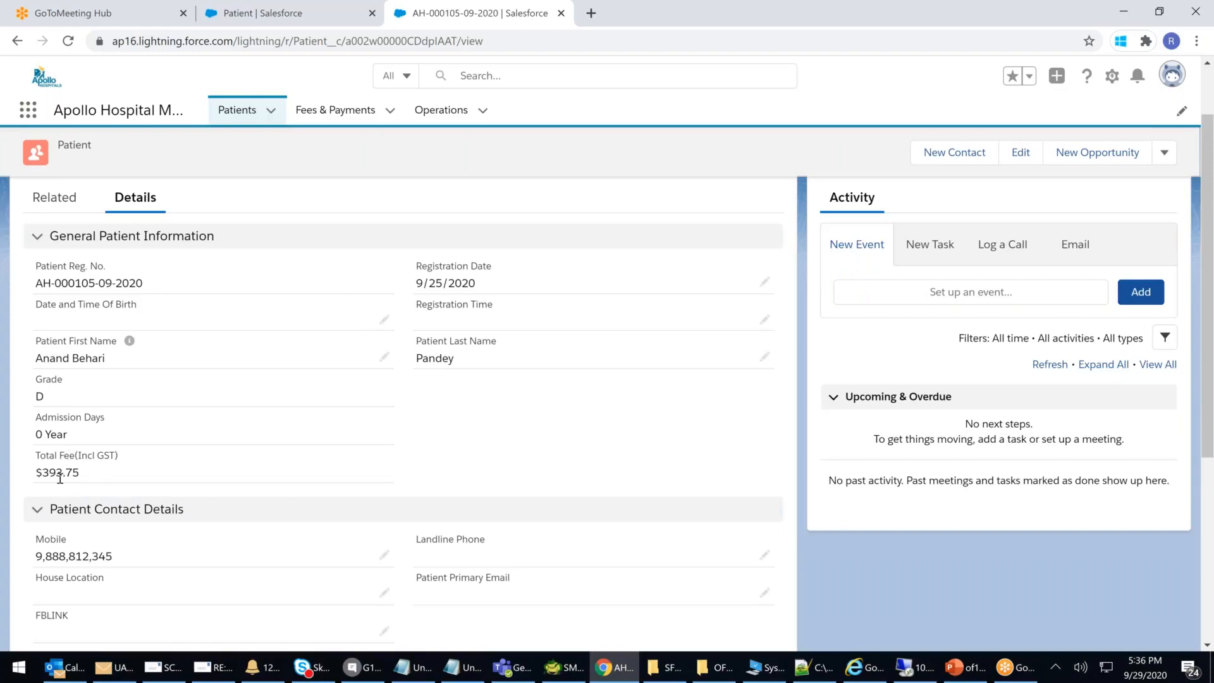
{"action": "left_click", "coordinate": [55, 197]}
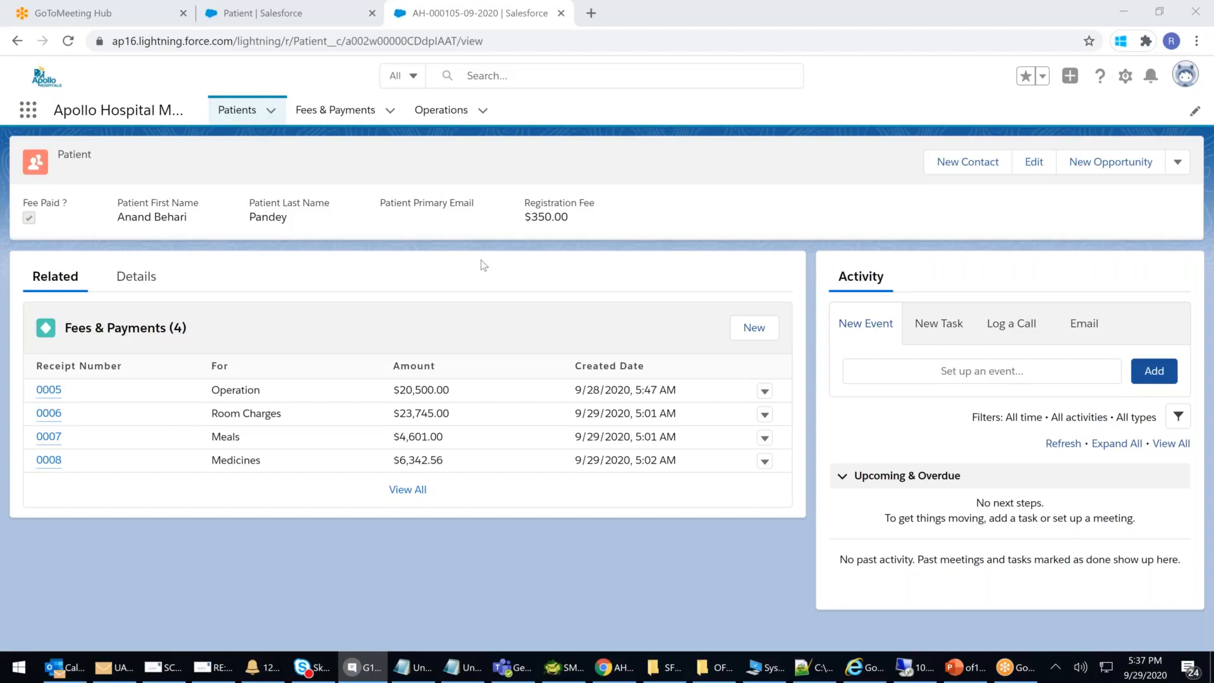
{"action": "left_click", "coordinate": [545, 310]}
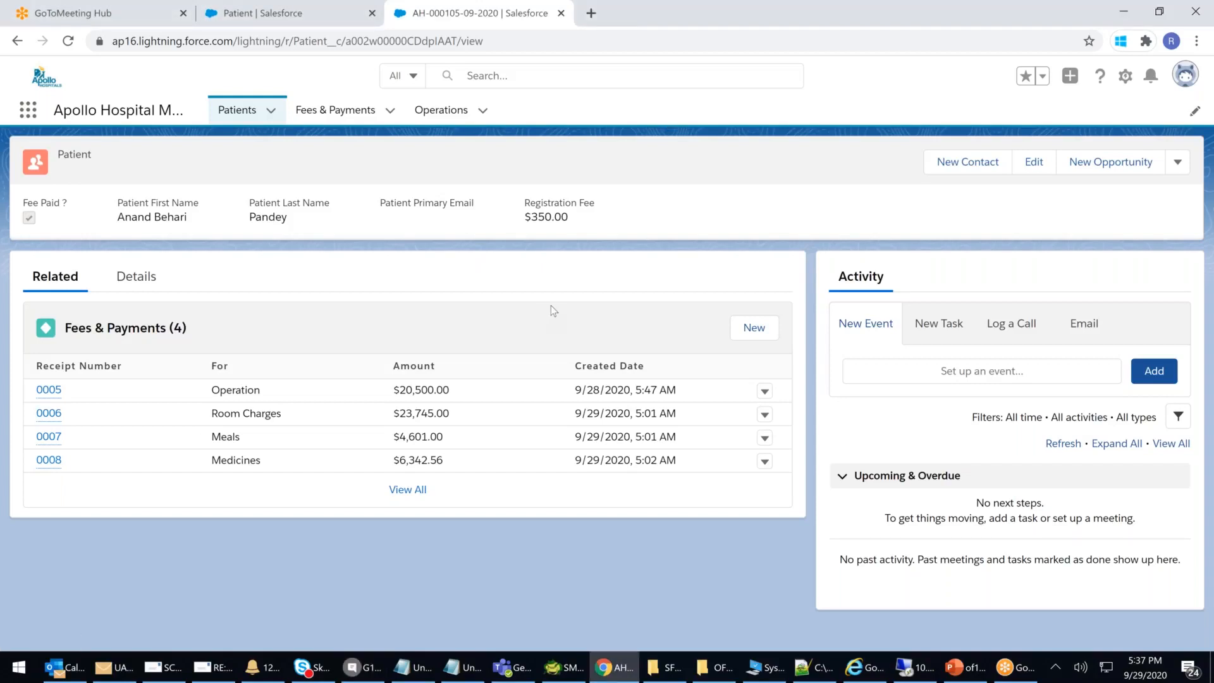
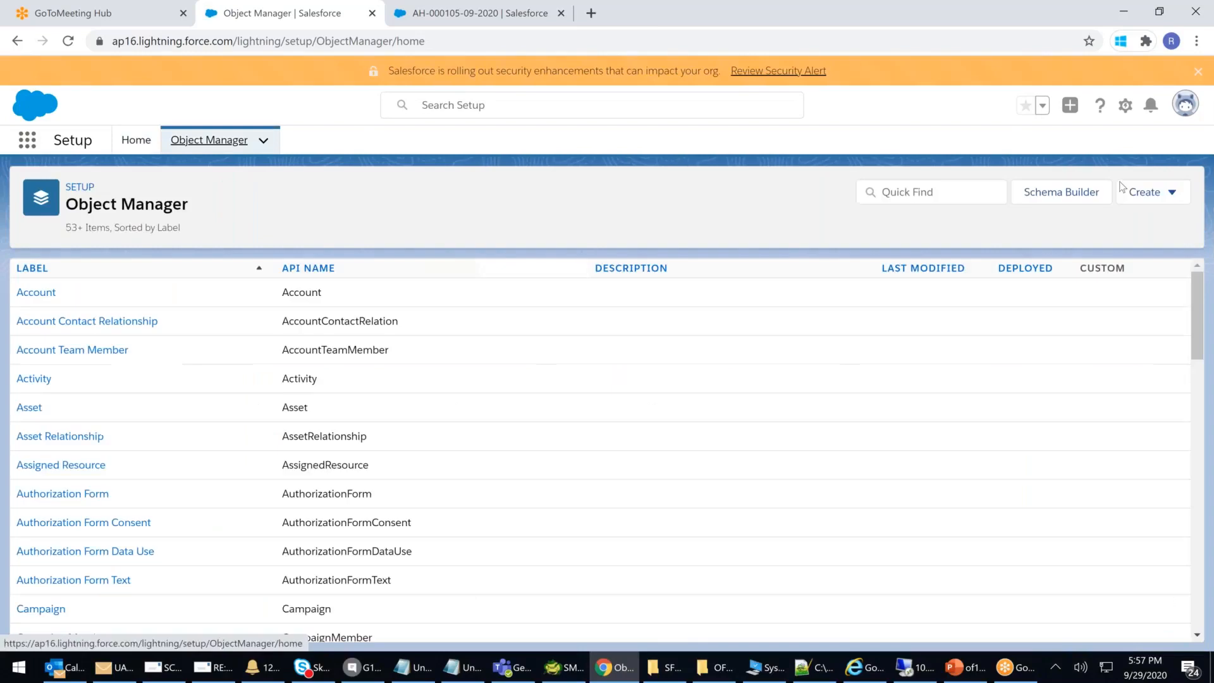
Start a new custom object with the label Applicant and the plural label Applicants
{"action": "left_click", "coordinate": [1157, 194]}
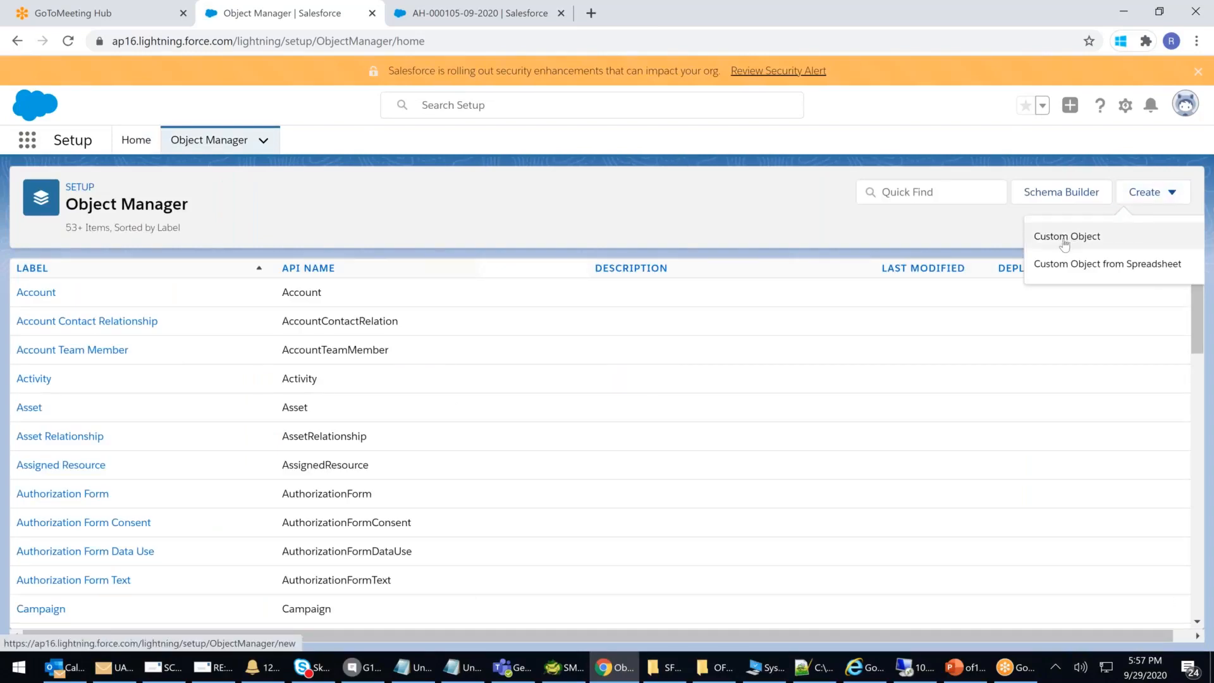
{"action": "left_click", "coordinate": [1064, 242]}
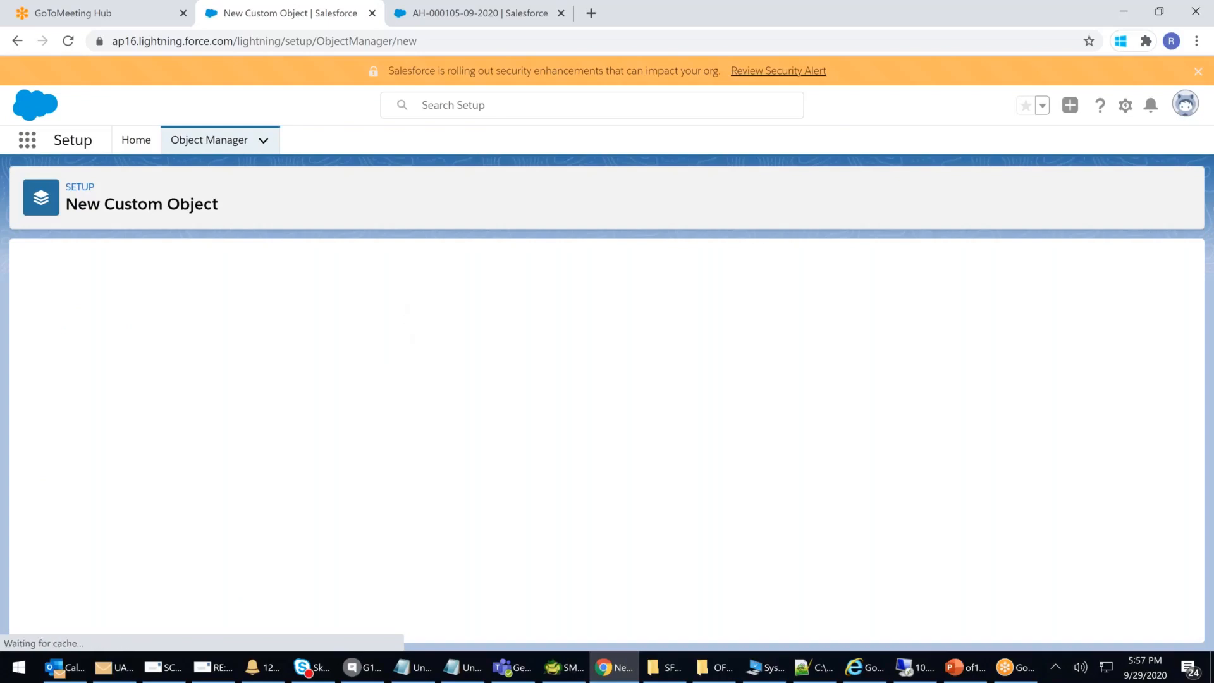
{"action": "left_click", "coordinate": [276, 397]}
{"action": "type", "text": "A"}
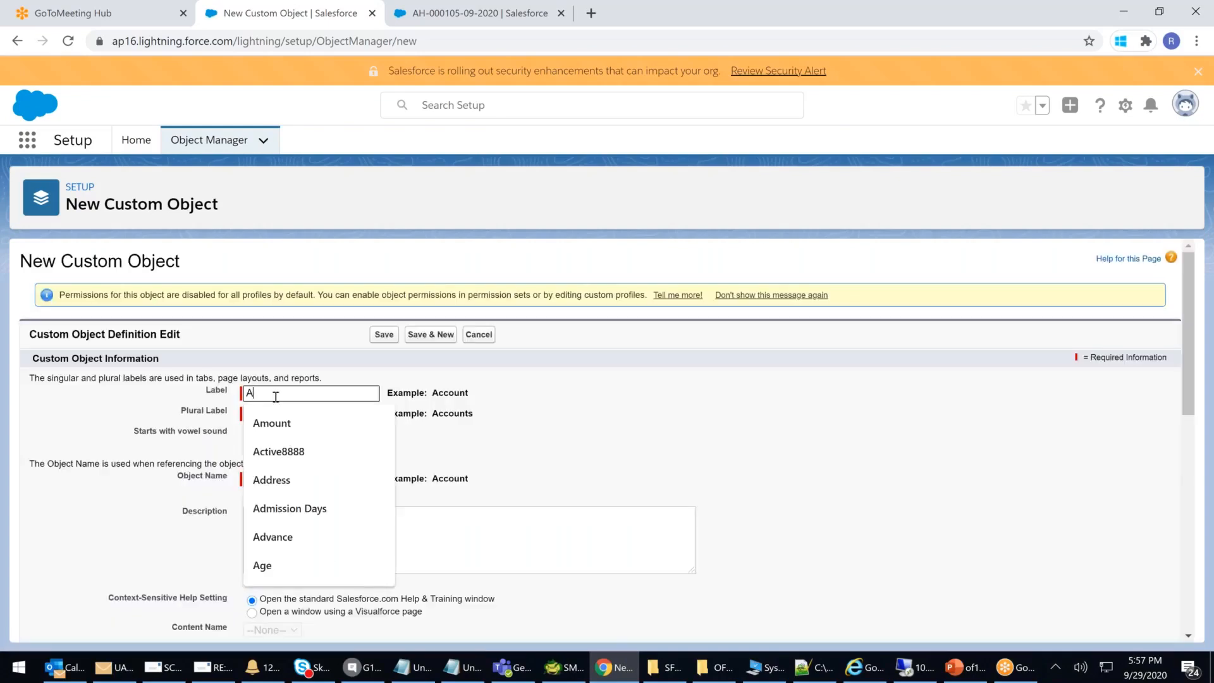
{"action": "type", "text": "pplicant"}
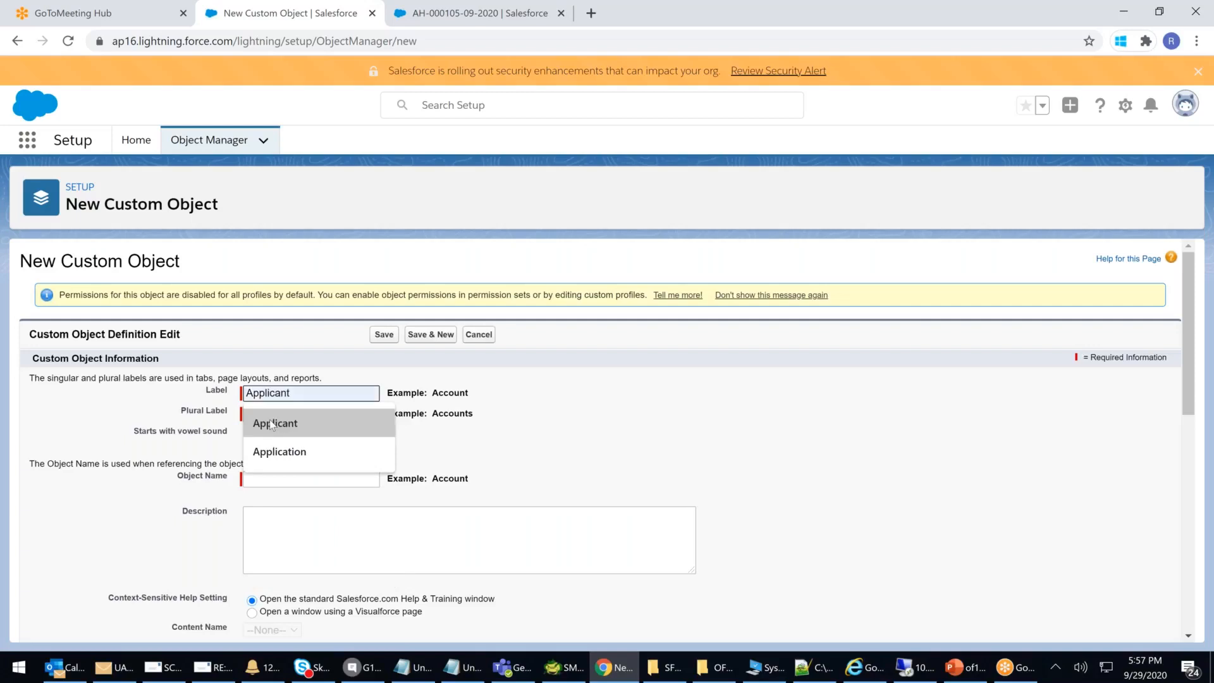
{"action": "left_click", "coordinate": [276, 422]}
{"action": "double_click", "coordinate": [314, 393]}
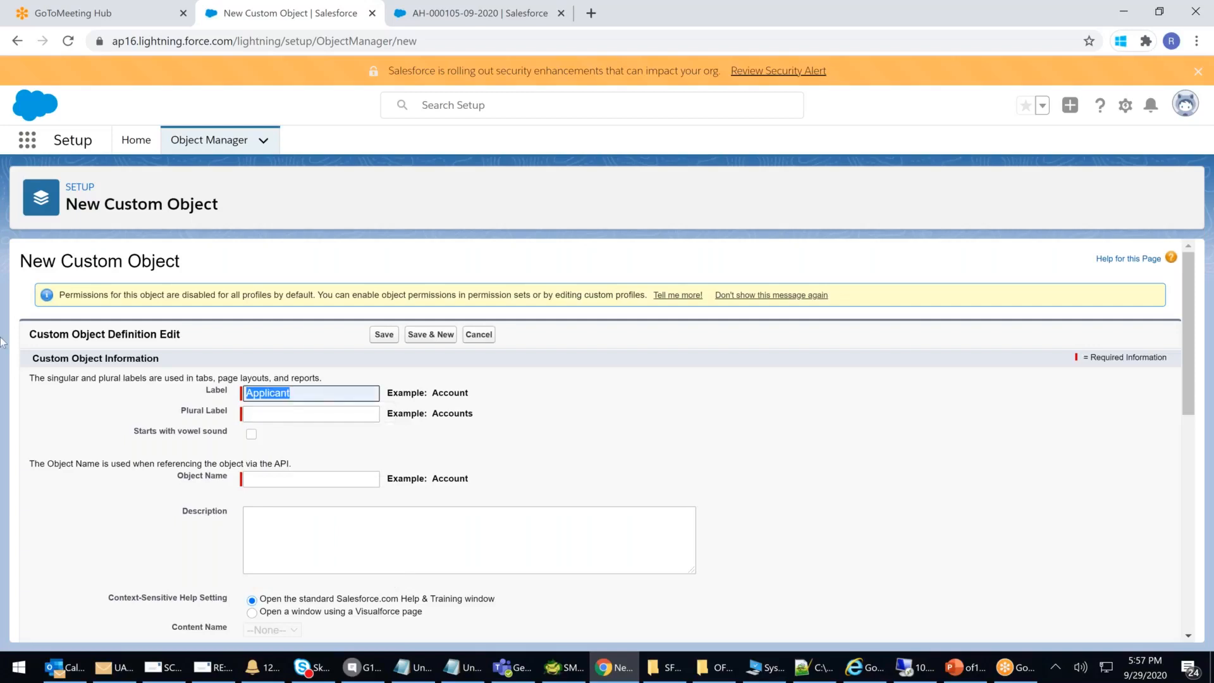
{"action": "left_click", "coordinate": [296, 412]}
{"action": "type", "text": "Applicant"}
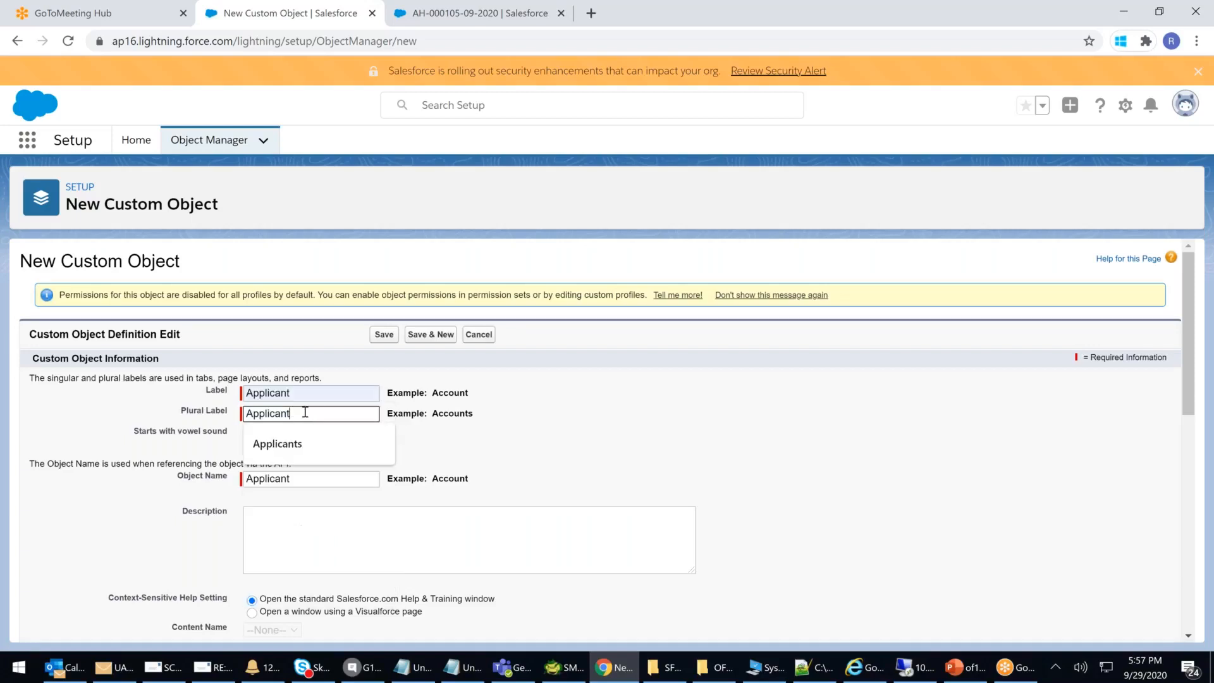
{"action": "left_click", "coordinate": [277, 444]}
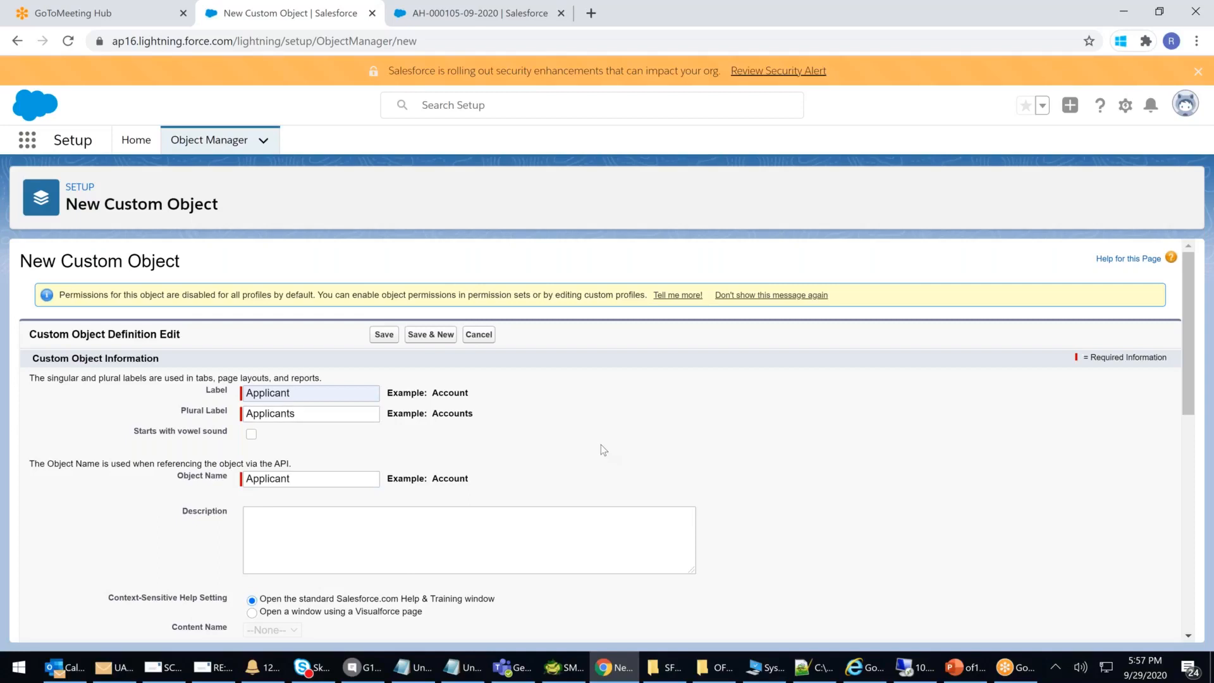
Allow search and launch of the custom tab wizard for the Applicant object, keep its Text record name, and save it
{"action": "scroll", "coordinate": [600, 445], "scroll_direction": "down", "scroll_amount": 4}
{"action": "triple_click", "coordinate": [347, 459]}
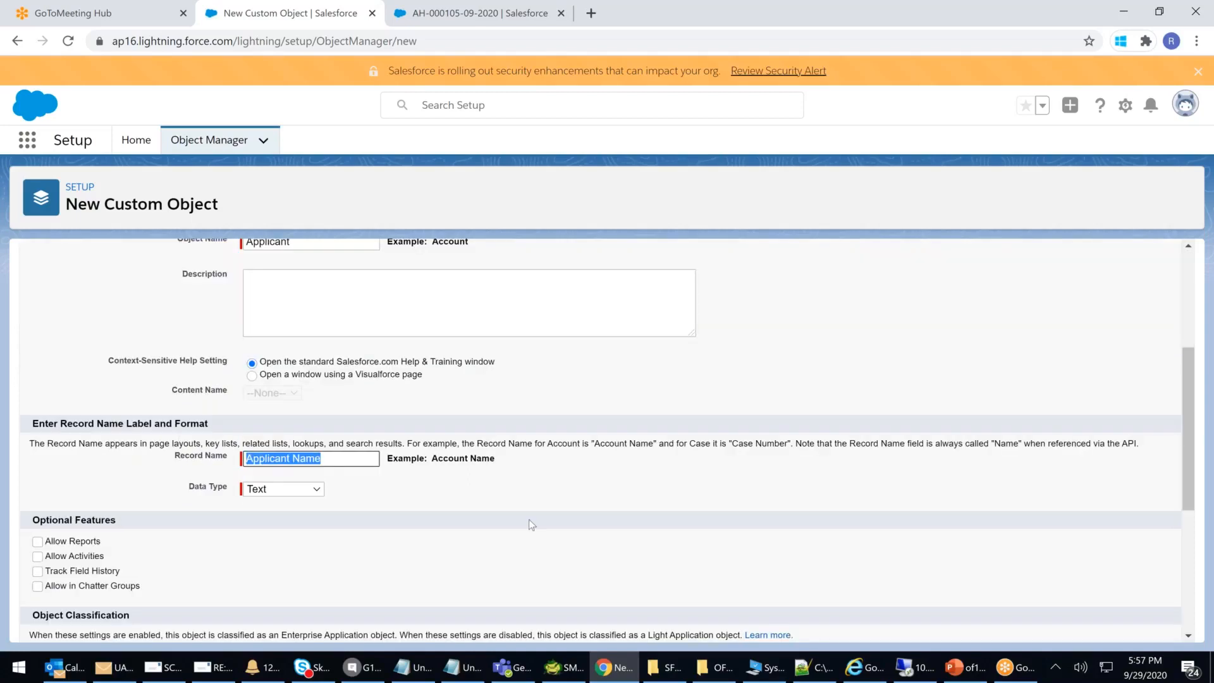
{"action": "scroll", "coordinate": [532, 525], "scroll_direction": "down", "scroll_amount": 4}
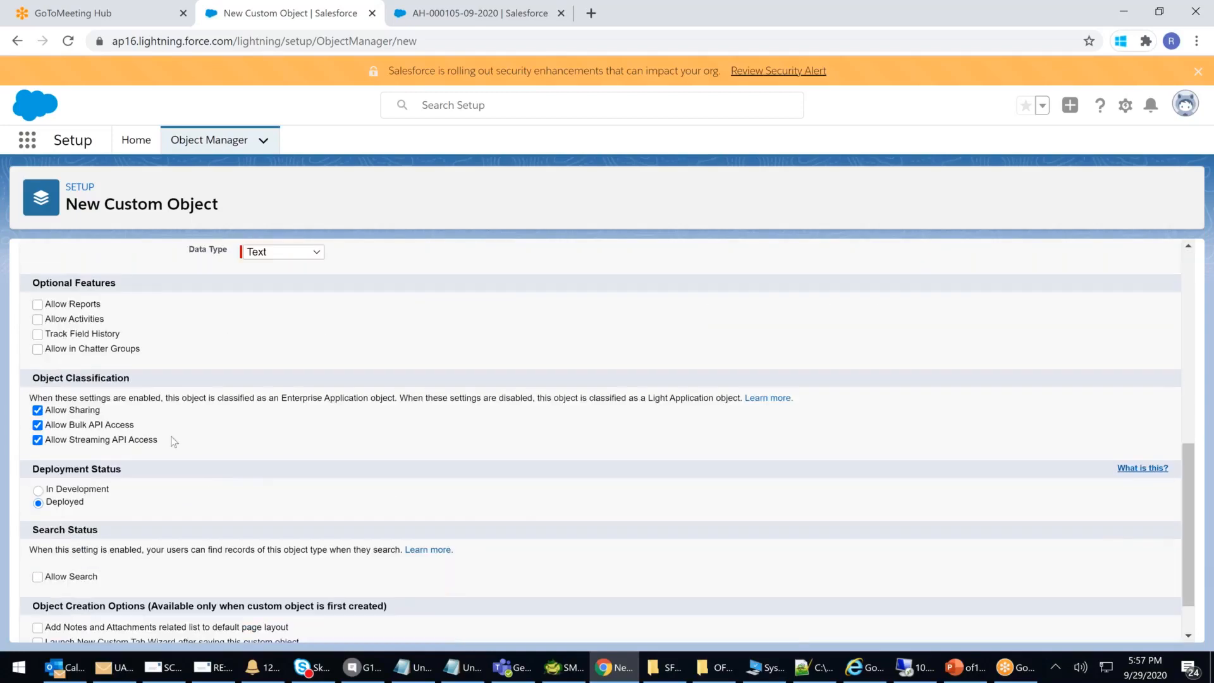
{"action": "scroll", "coordinate": [174, 441], "scroll_direction": "down", "scroll_amount": 1}
{"action": "left_click", "coordinate": [37, 570]}
{"action": "left_click", "coordinate": [38, 584]}
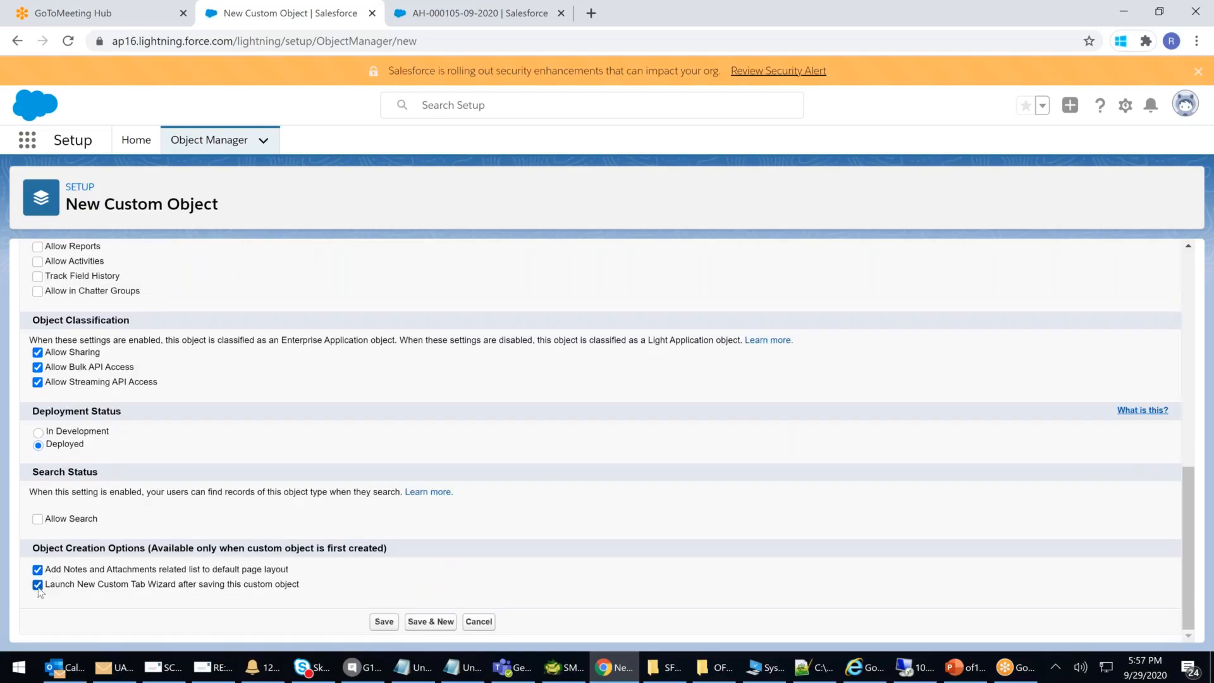
{"action": "left_click", "coordinate": [37, 570]}
{"action": "left_click", "coordinate": [38, 519]}
{"action": "left_click", "coordinate": [384, 620]}
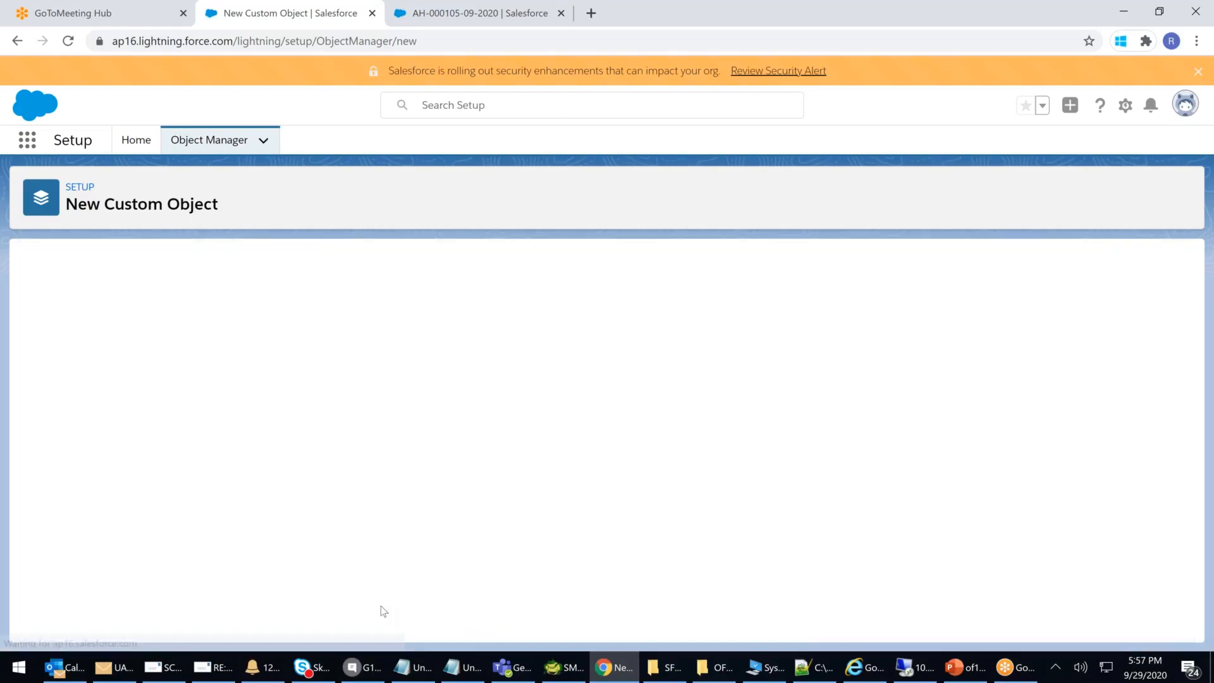
Give the Applicant tab the Hammer style and keep its visibility Default On for all profiles
{"action": "left_click", "coordinate": [536, 417]}
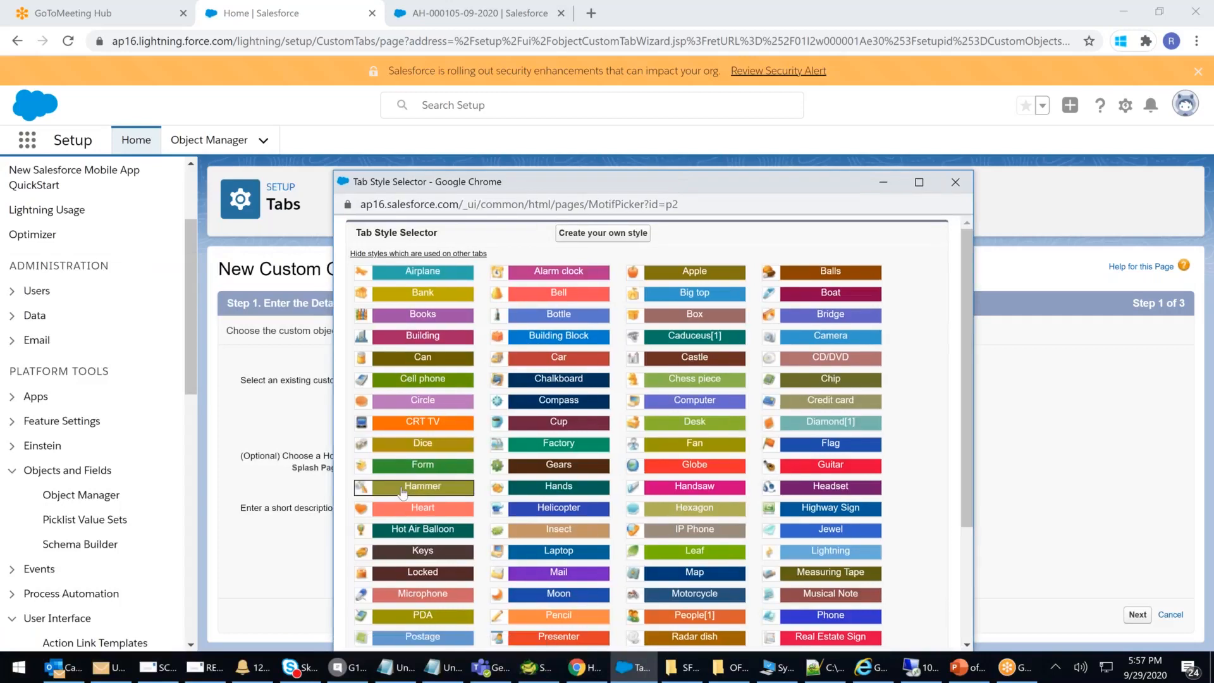
{"action": "left_click", "coordinate": [421, 488]}
{"action": "left_click", "coordinate": [1138, 616]}
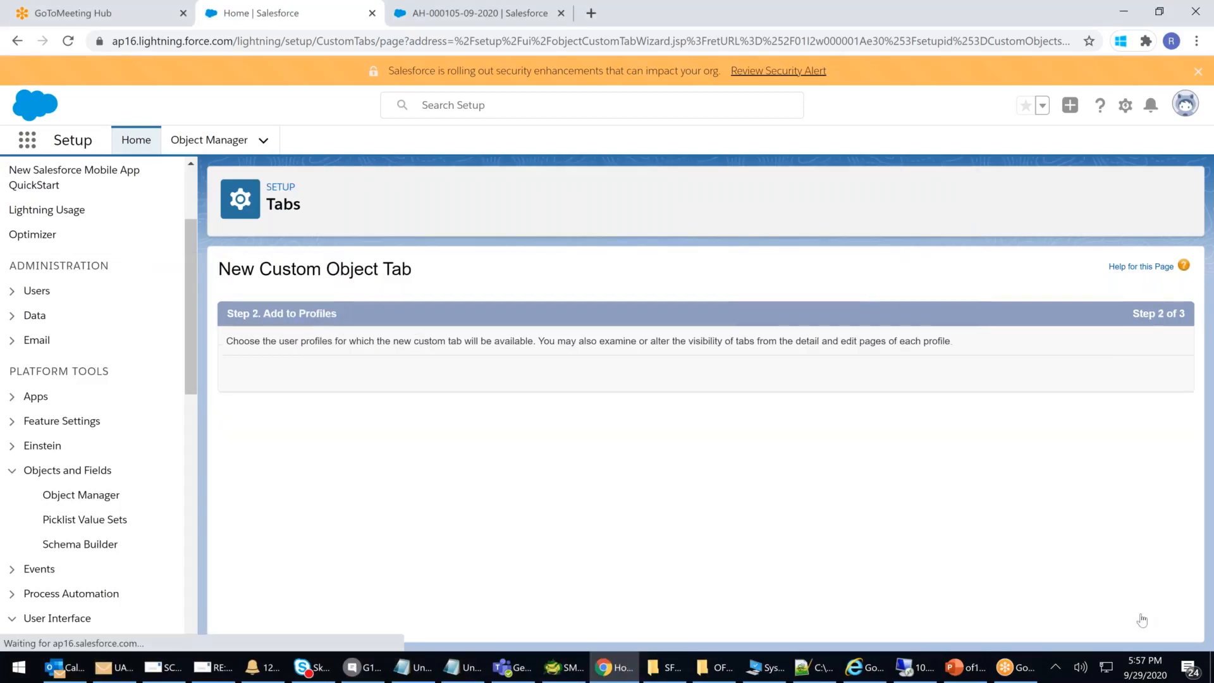
{"action": "scroll", "coordinate": [1130, 452], "scroll_direction": "down", "scroll_amount": 10}
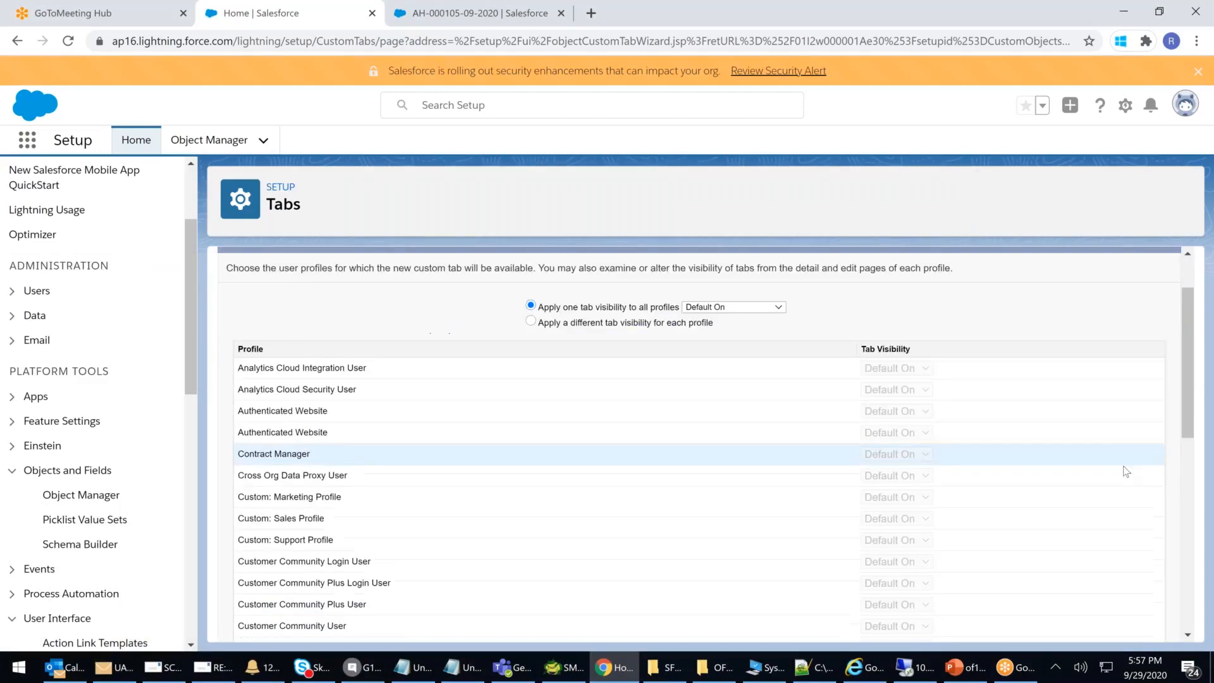
{"action": "left_click", "coordinate": [1124, 625]}
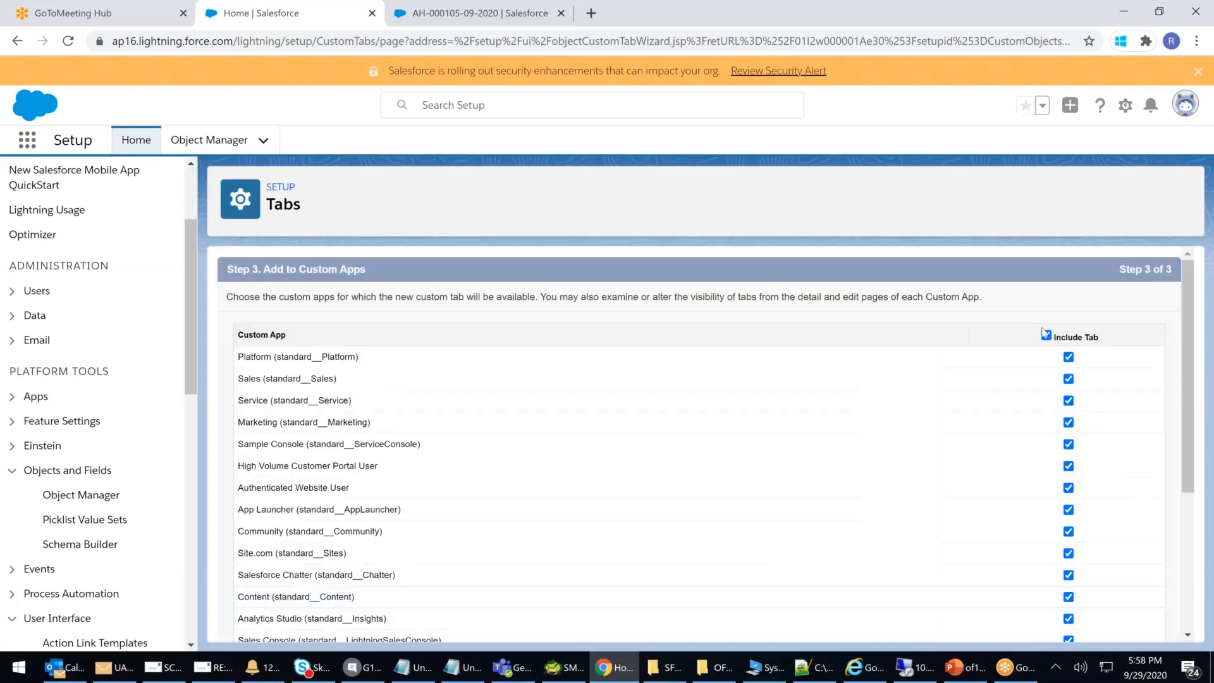
Exclude the Applicant tab from all custom apps, include it only in Lightning Scheduler Setup, and save the tab
{"action": "left_click", "coordinate": [1045, 335]}
{"action": "scroll", "coordinate": [1107, 475], "scroll_direction": "down", "scroll_amount": 4}
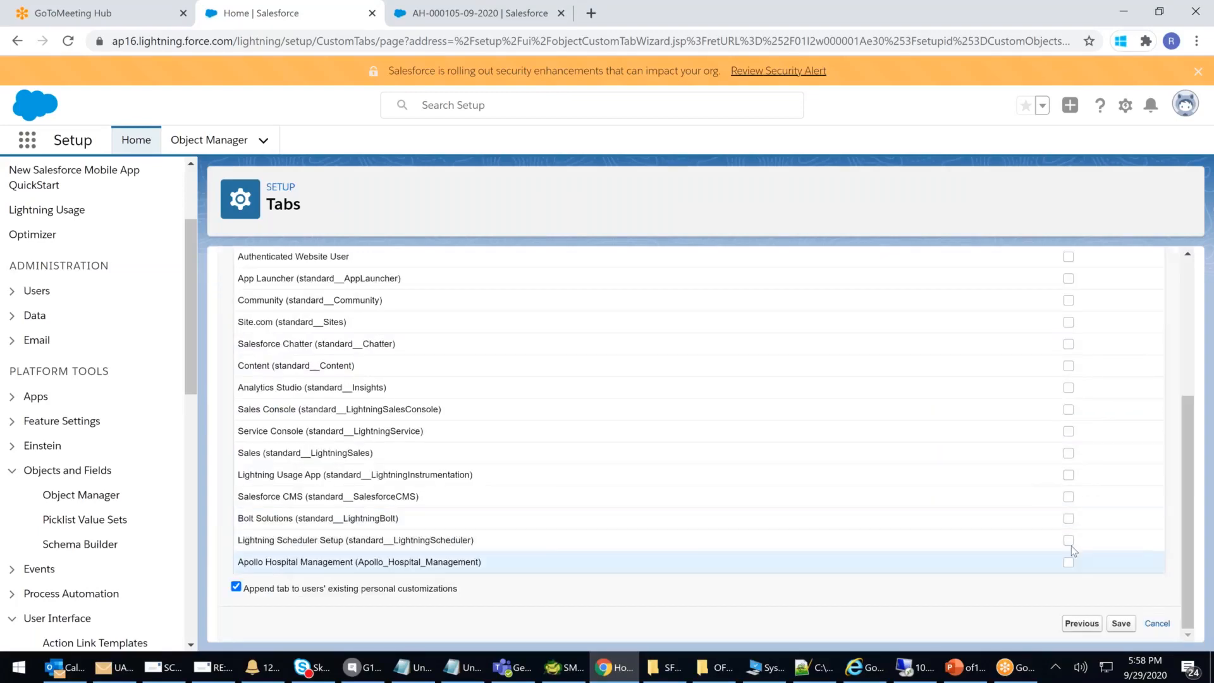
{"action": "left_click", "coordinate": [1068, 539]}
{"action": "left_click", "coordinate": [1121, 623]}
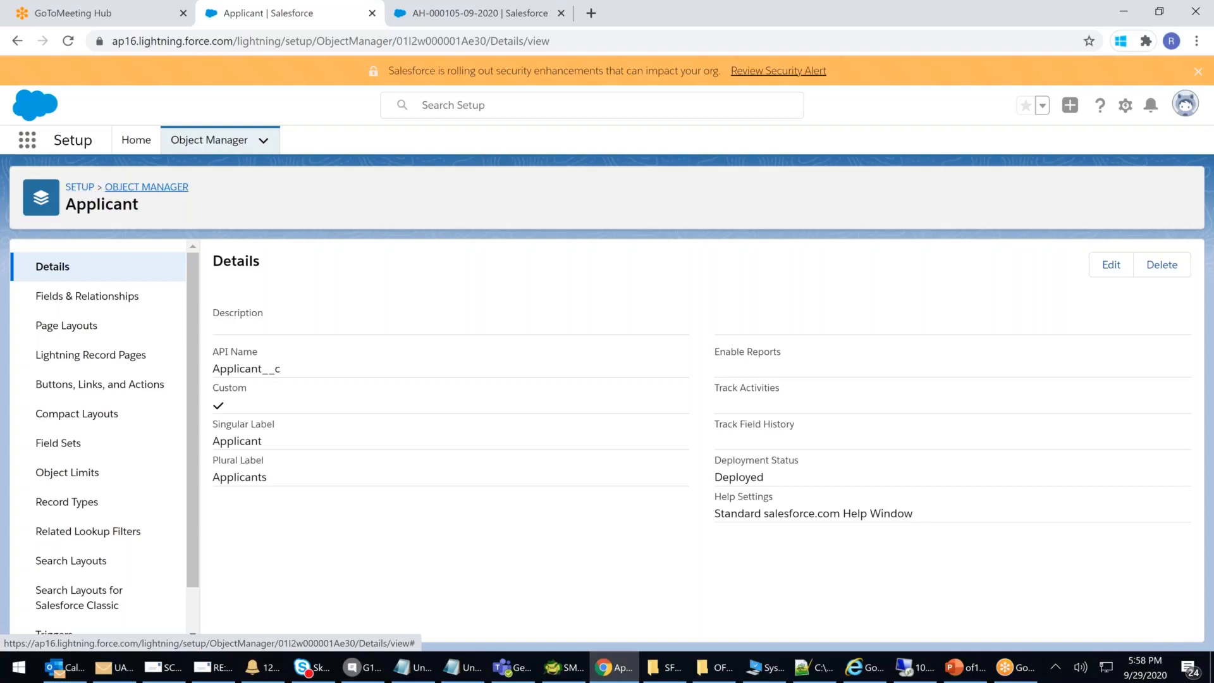
Return to the Object Manager and start a new custom object
{"action": "left_click", "coordinate": [146, 187]}
{"action": "left_click", "coordinate": [1161, 194]}
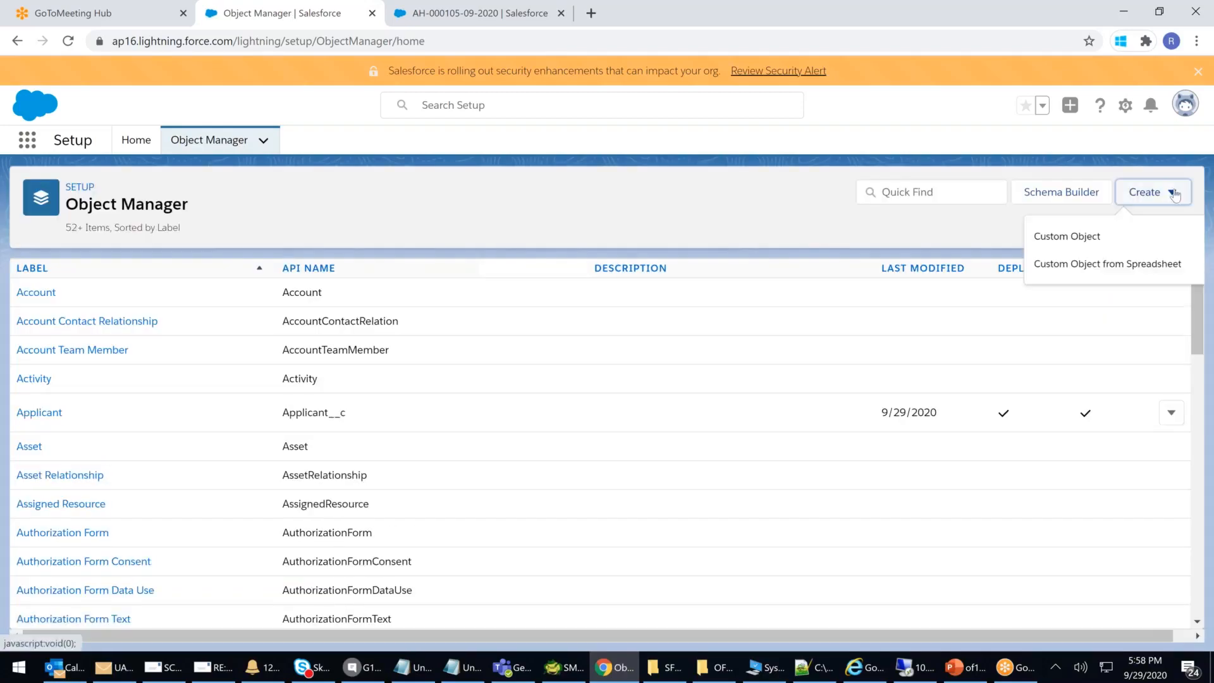
{"action": "left_click", "coordinate": [1067, 236]}
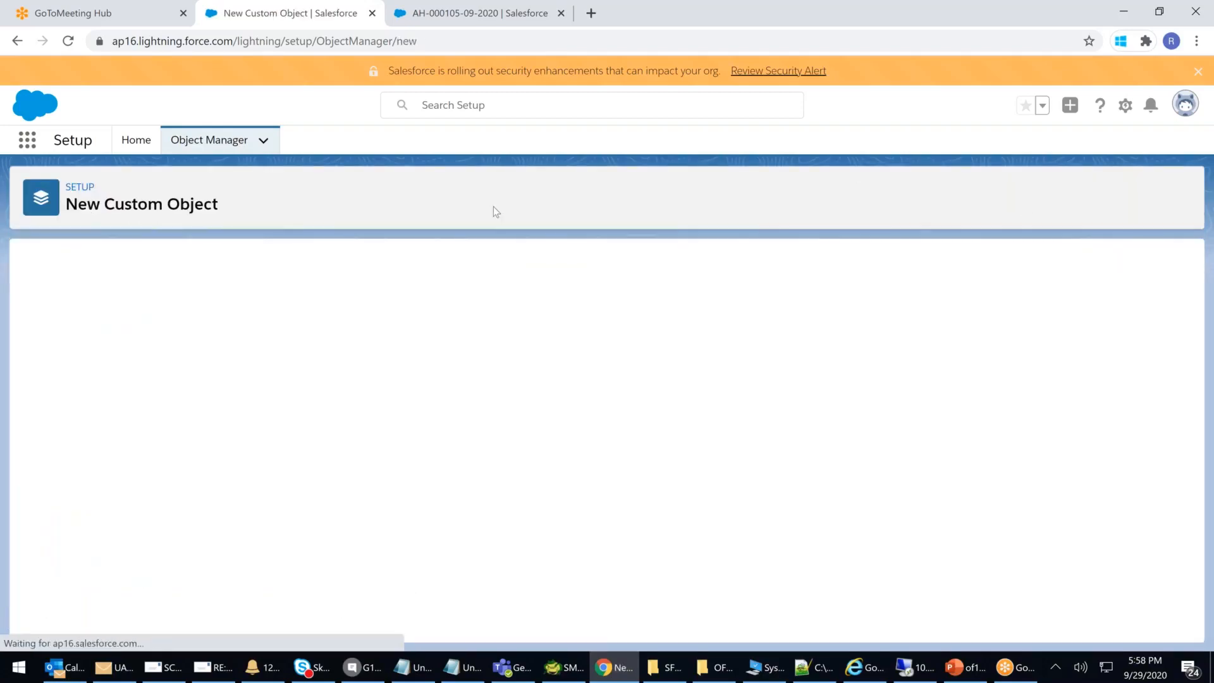
Switch to the PowerPoint relationship slide and fill the lower Applicants box with dark green
{"action": "left_click", "coordinate": [964, 667]}
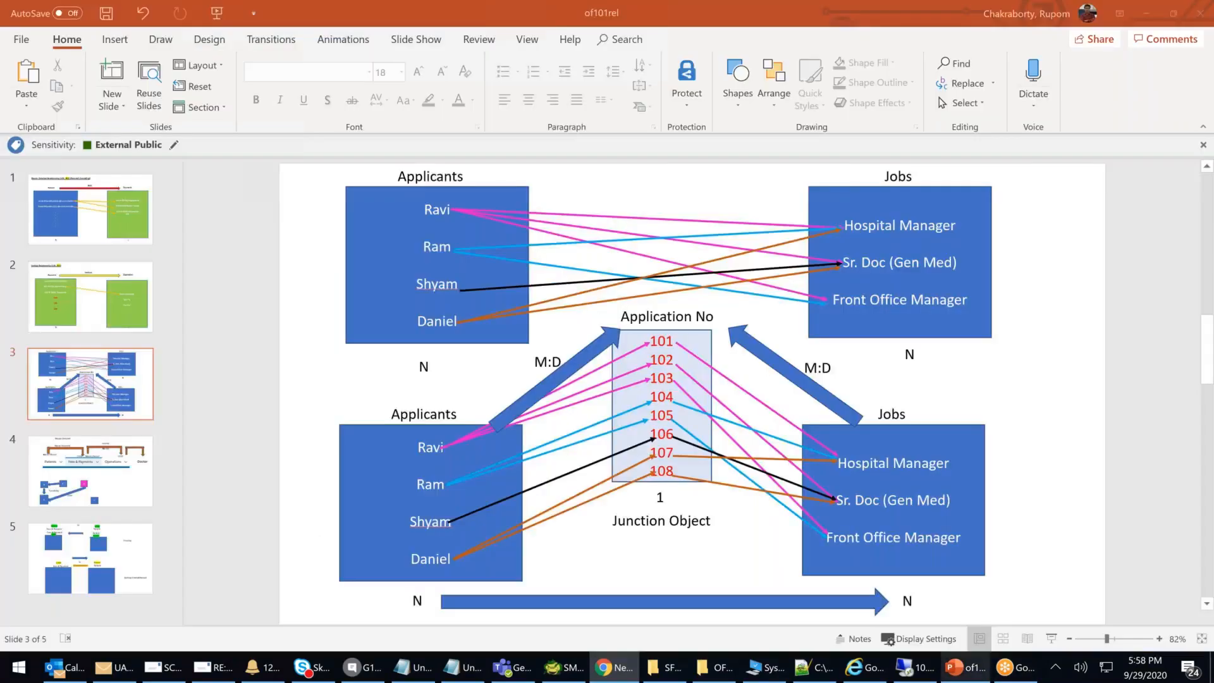
{"action": "left_click", "coordinate": [366, 506]}
{"action": "left_click", "coordinate": [892, 62]}
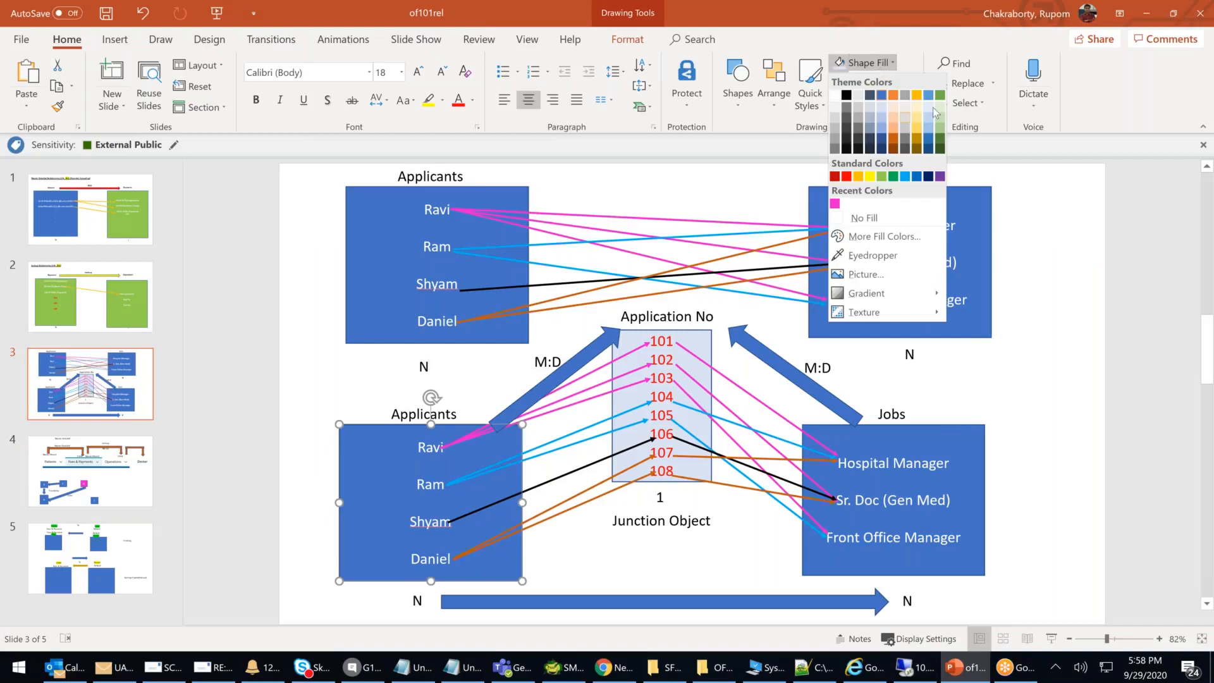
{"action": "left_click", "coordinate": [940, 138]}
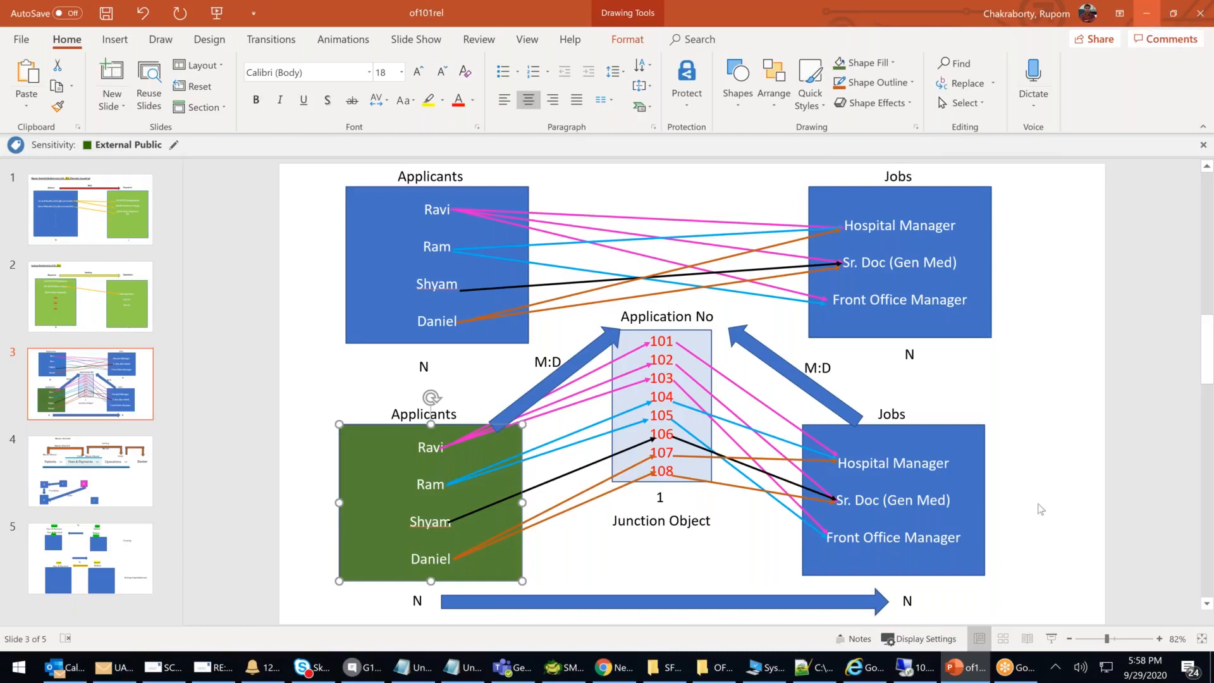
Fill the lower Jobs box on the slide with yellow
{"action": "left_click", "coordinate": [973, 471]}
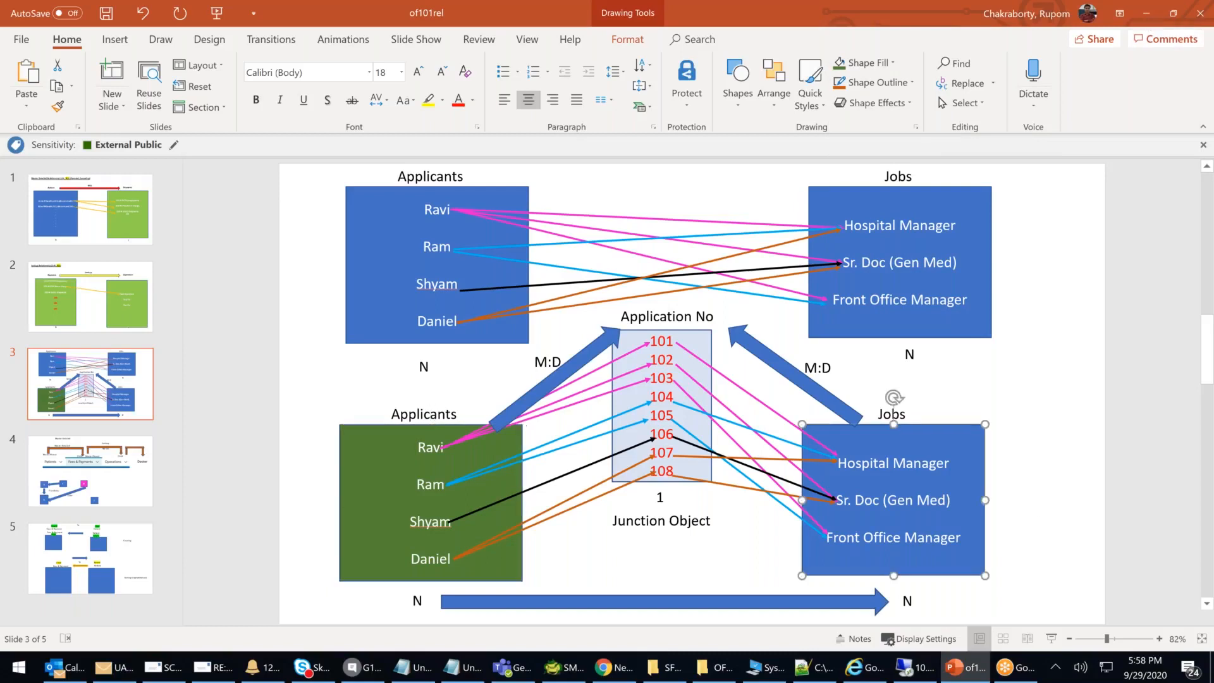
{"action": "left_click", "coordinate": [891, 64]}
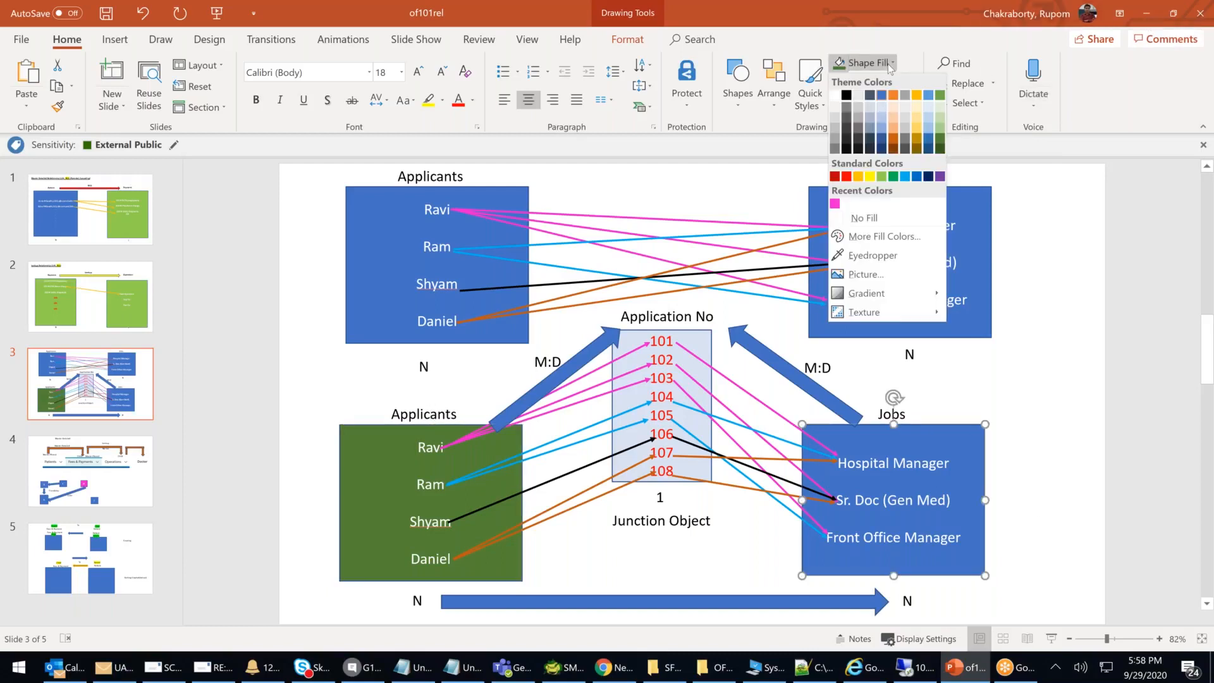
{"action": "left_click", "coordinate": [869, 177]}
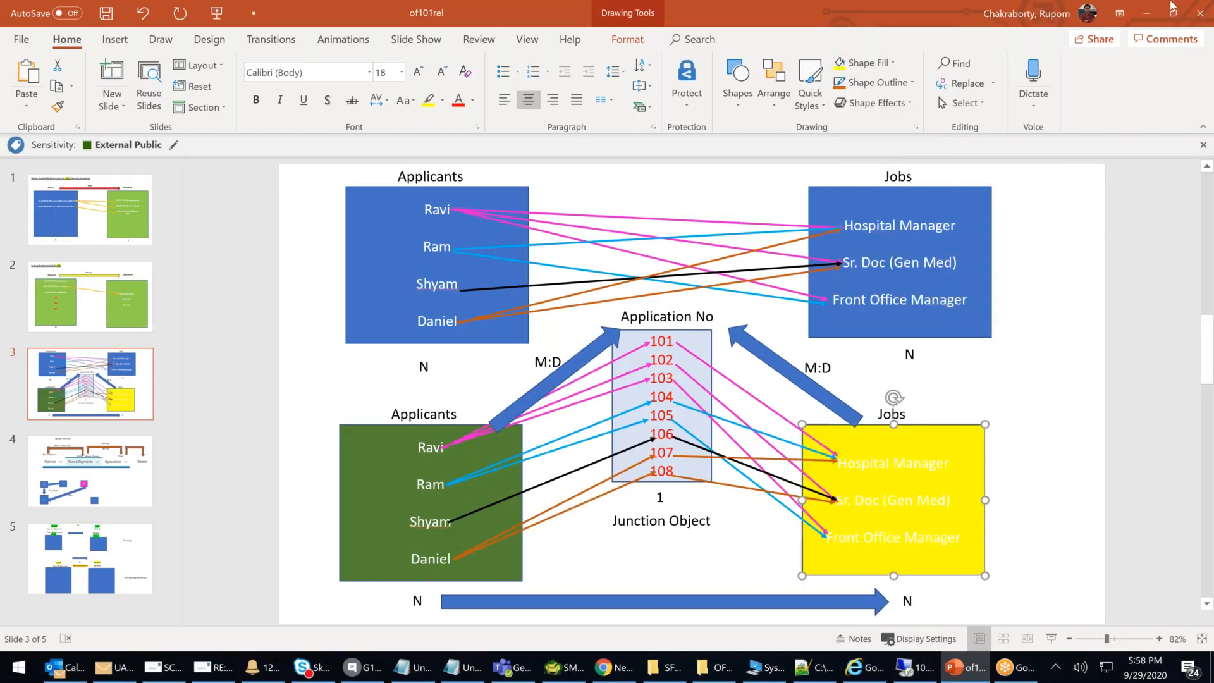
Switch back to Salesforce and give the new custom object the label Job and the plural label Jobs
{"action": "left_click", "coordinate": [1146, 13]}
{"action": "left_click", "coordinate": [314, 395]}
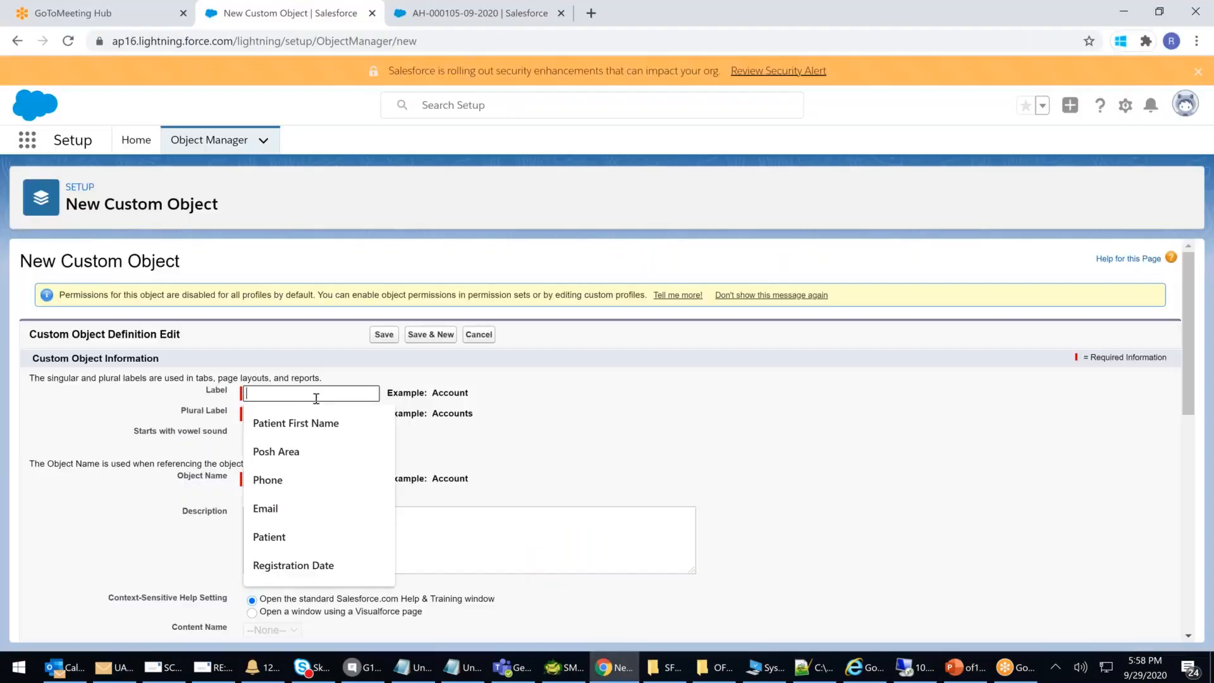
{"action": "type", "text": "Jonb"}
{"action": "key", "text": "BackSpace"}
{"action": "type", "text": "b"}
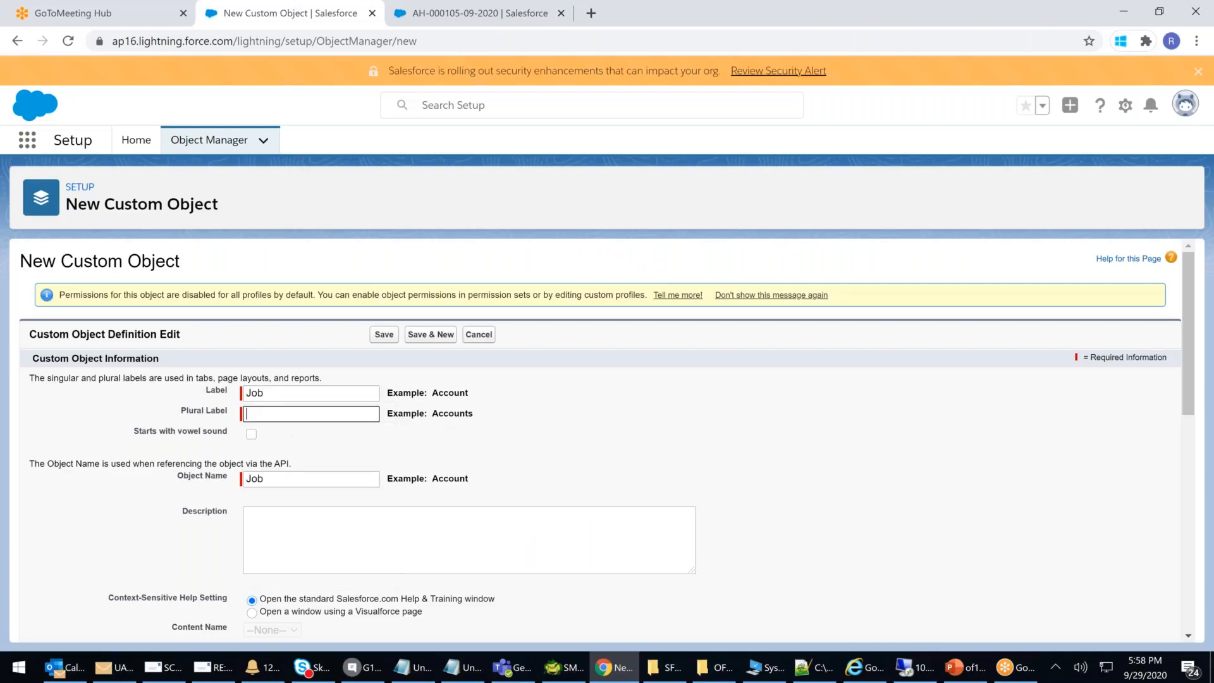
{"action": "left_click", "coordinate": [288, 420]}
{"action": "type", "text": "jo"}
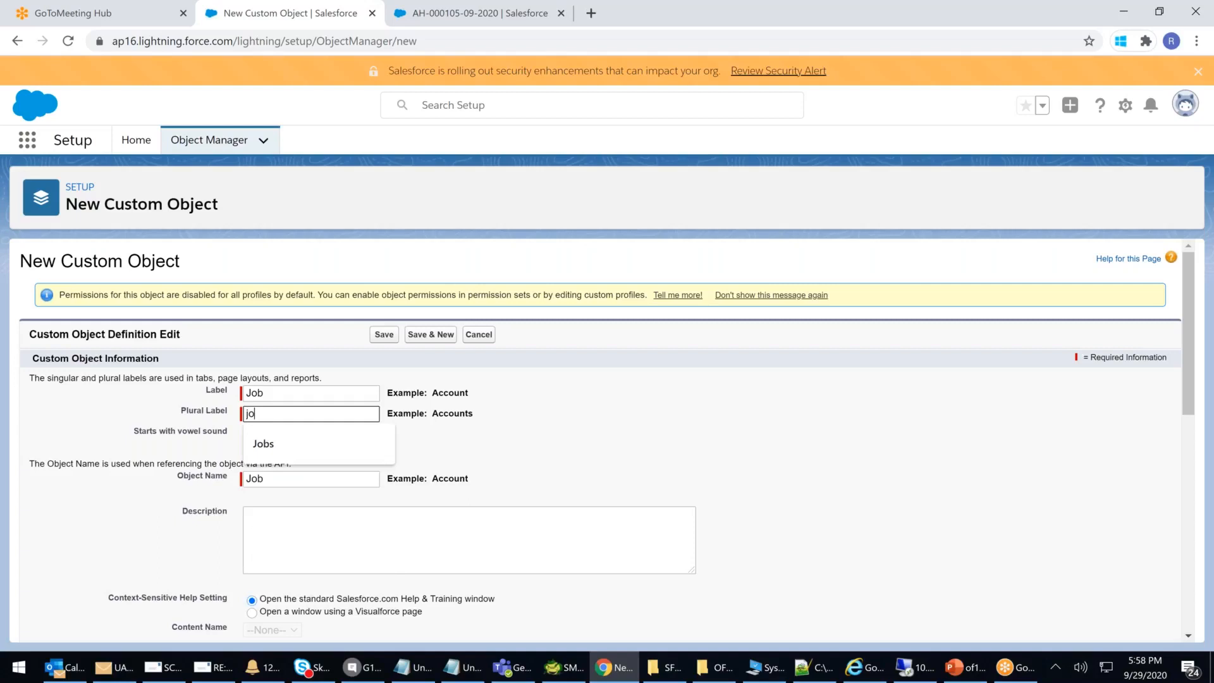
{"action": "key", "text": "Down"}
{"action": "key", "text": "Return"}
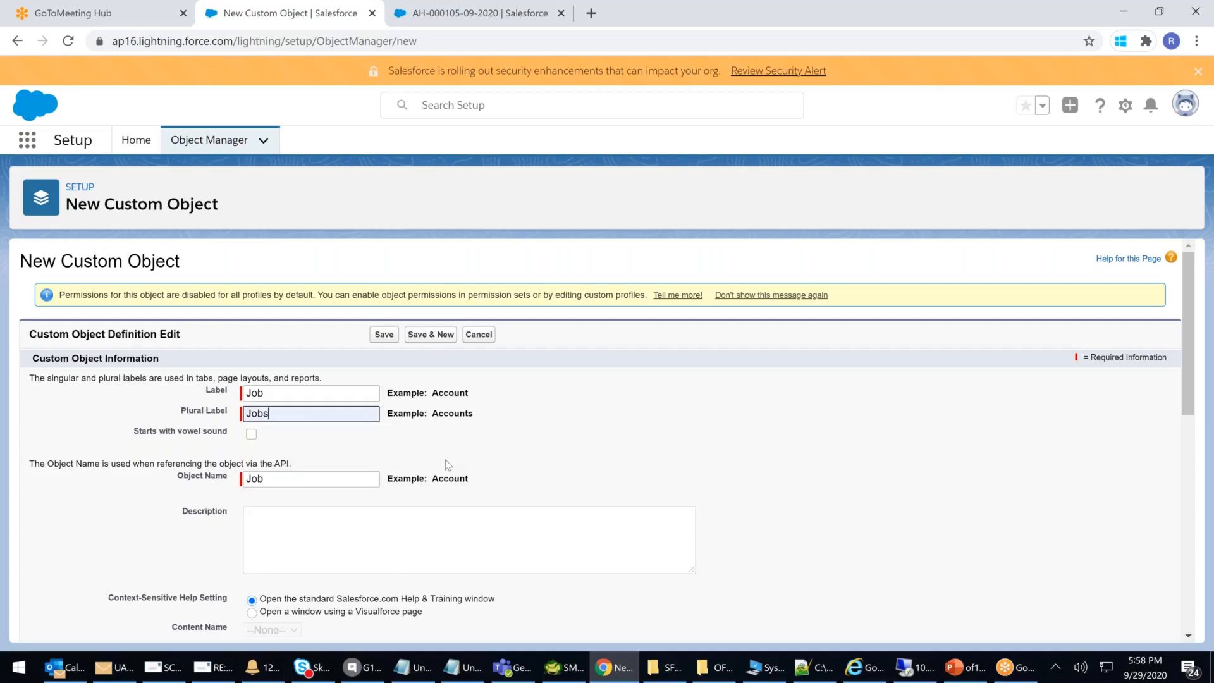
Keep Job Name as the Text record name, enable launching the custom tab wizard, and save the Job object
{"action": "scroll", "coordinate": [445, 461], "scroll_direction": "down", "scroll_amount": 5}
{"action": "left_click_drag", "start_coordinate": [244, 380], "coordinate": [340, 391]}
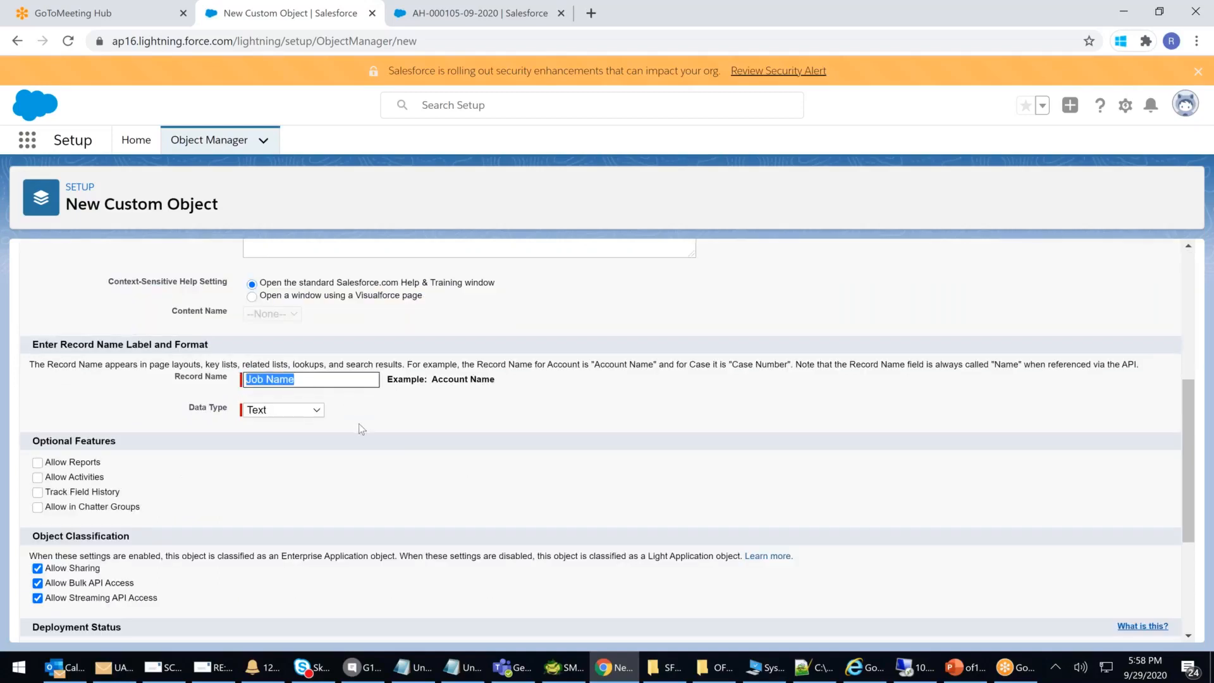
{"action": "scroll", "coordinate": [361, 429], "scroll_direction": "down", "scroll_amount": 3}
{"action": "left_click", "coordinate": [38, 585]}
{"action": "left_click", "coordinate": [384, 622]}
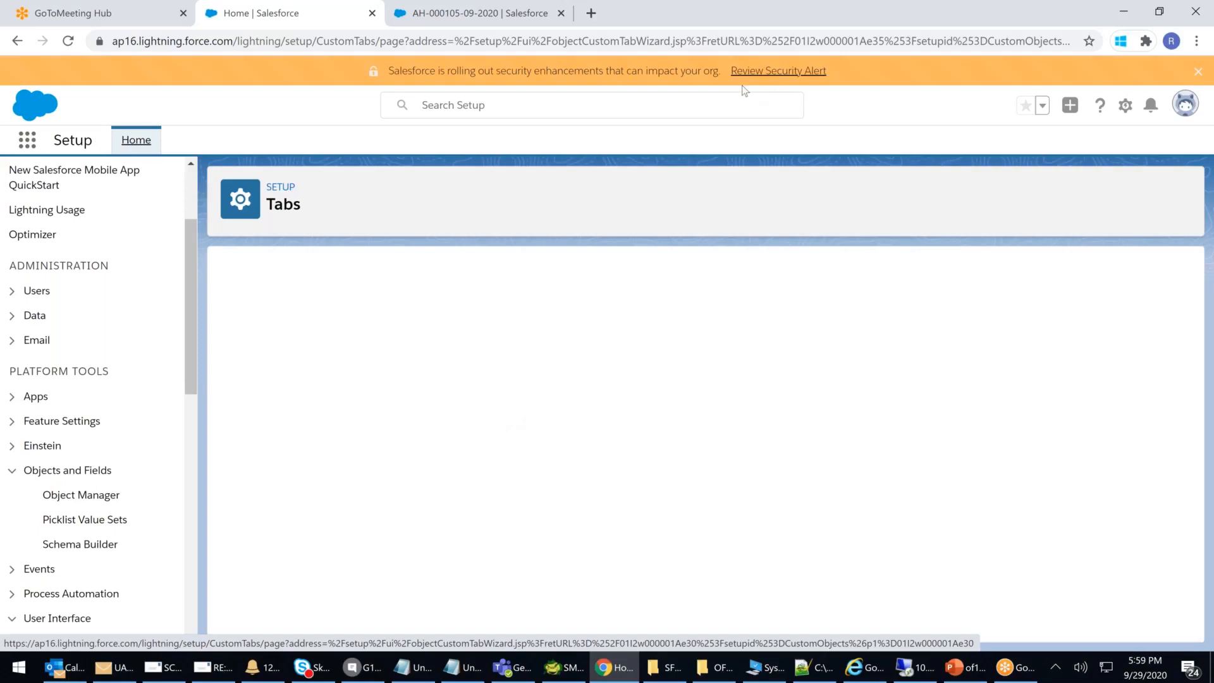
Reload the custom tab wizard page and give the Job tab the Car style
{"action": "left_click", "coordinate": [837, 52]}
{"action": "key", "text": "Return"}
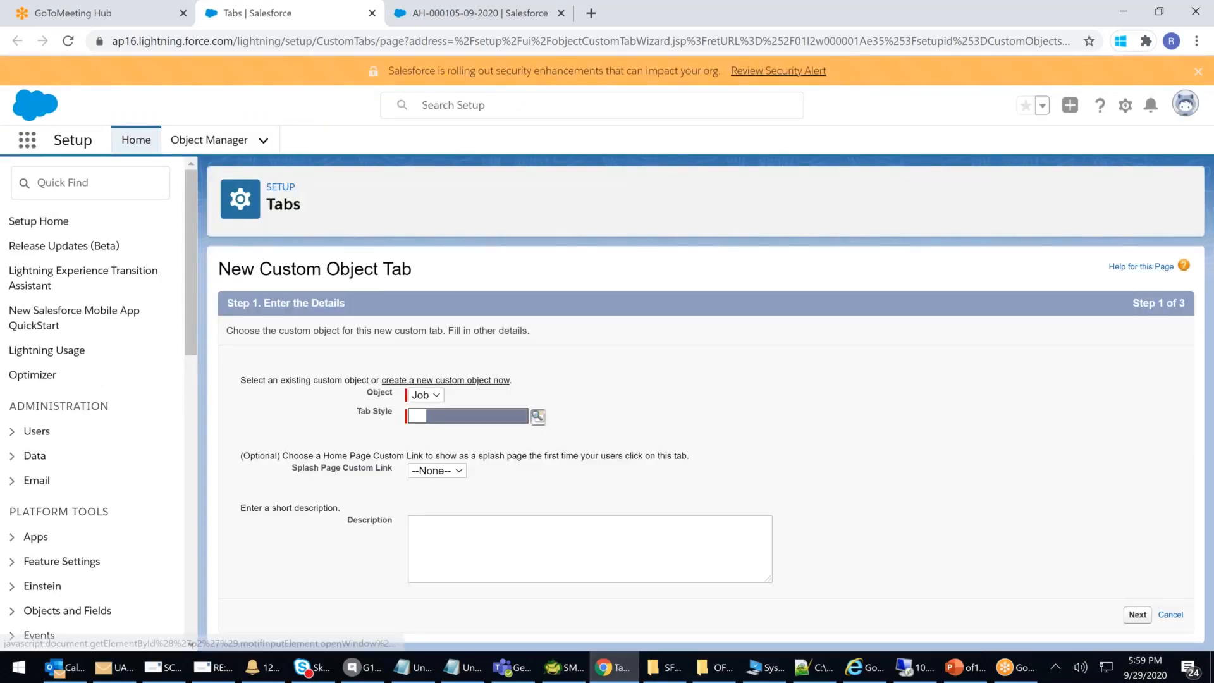
{"action": "left_click", "coordinate": [538, 416]}
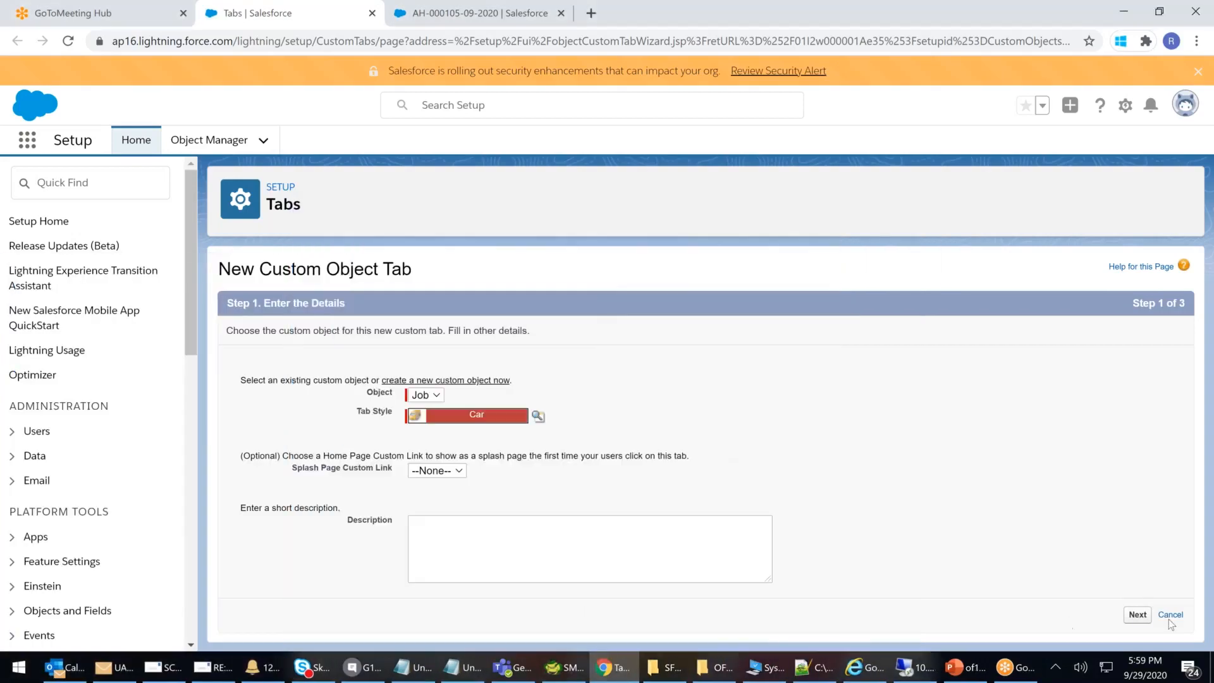
{"action": "left_click", "coordinate": [1137, 614]}
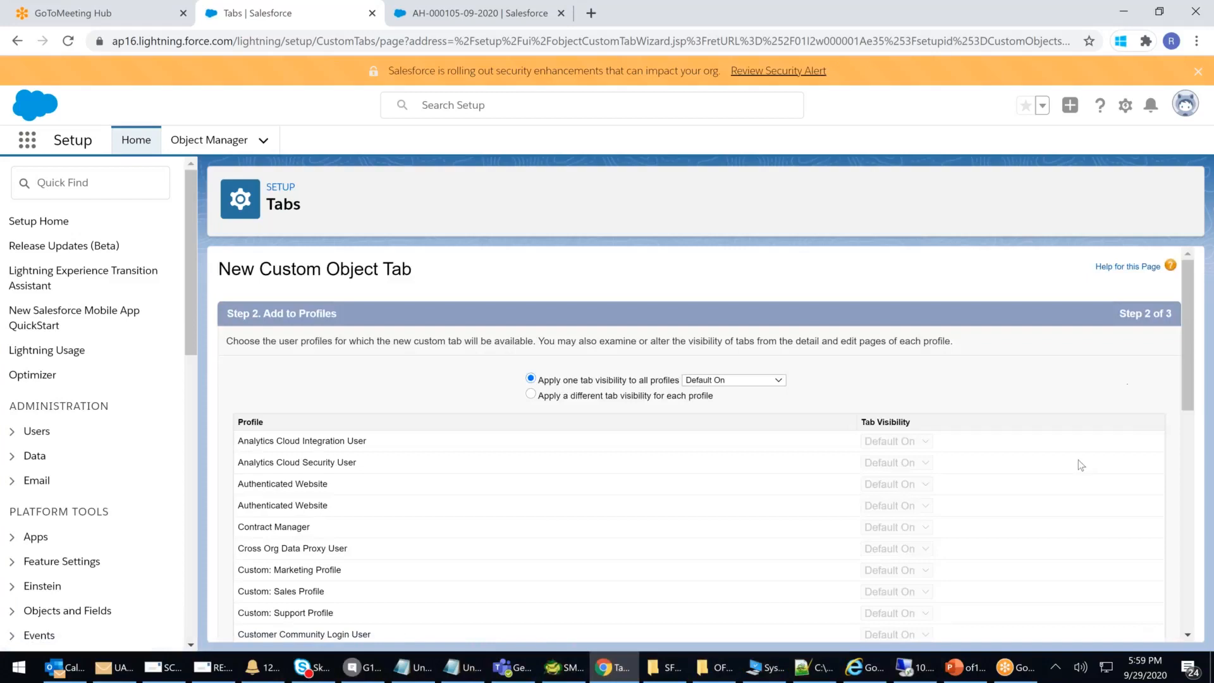
Keep the Job tab Default On for all profiles, include it only in the Apollo Hospital Management app, and save it
{"action": "scroll", "coordinate": [1125, 544], "scroll_direction": "down", "scroll_amount": 6}
{"action": "scroll", "coordinate": [1125, 543], "scroll_direction": "down", "scroll_amount": 3}
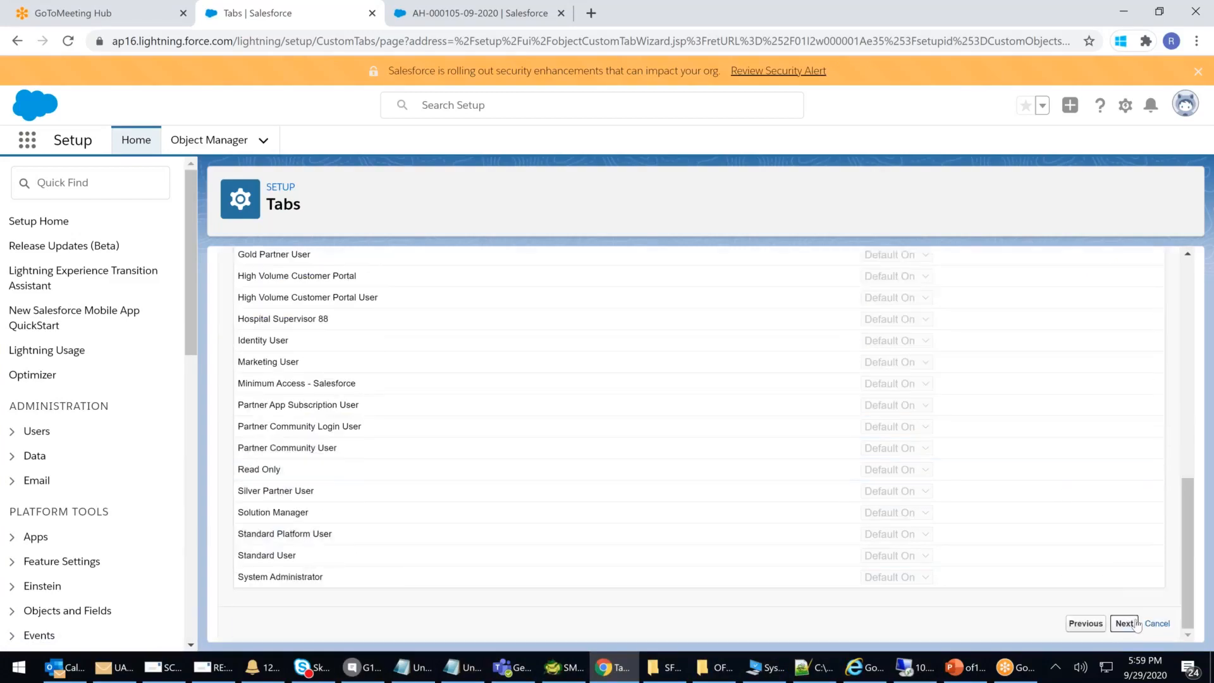
{"action": "left_click", "coordinate": [1138, 623]}
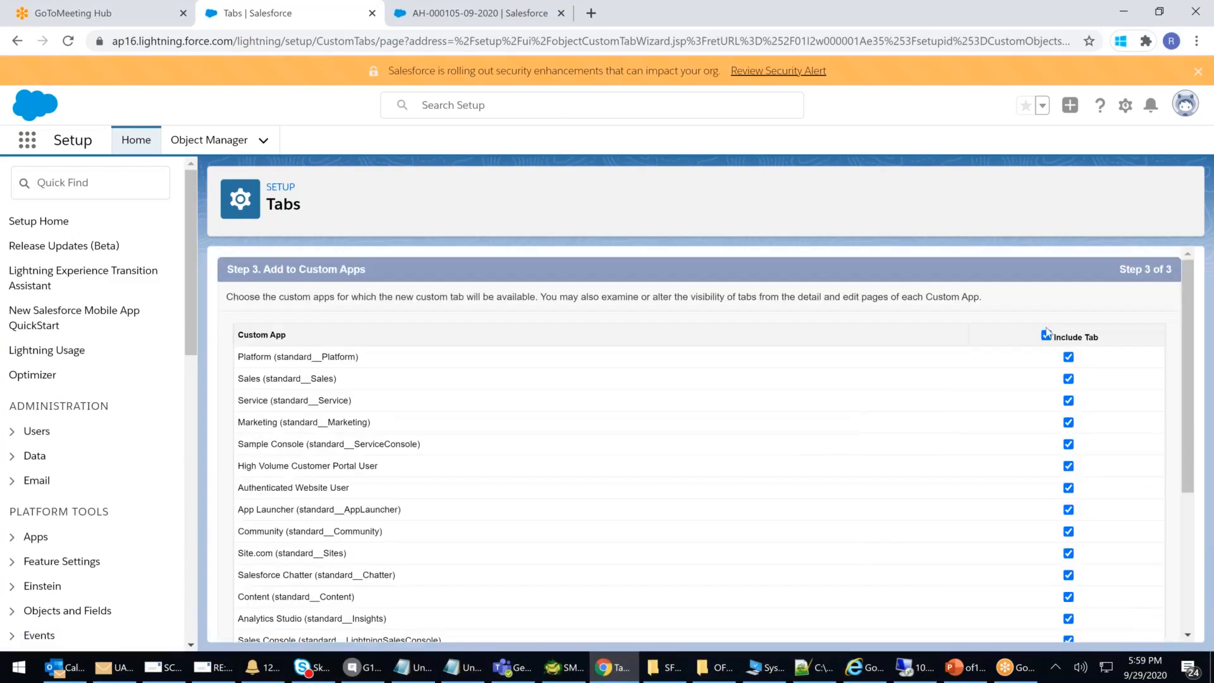
{"action": "left_click", "coordinate": [1046, 335]}
{"action": "scroll", "coordinate": [1075, 544], "scroll_direction": "down", "scroll_amount": 4}
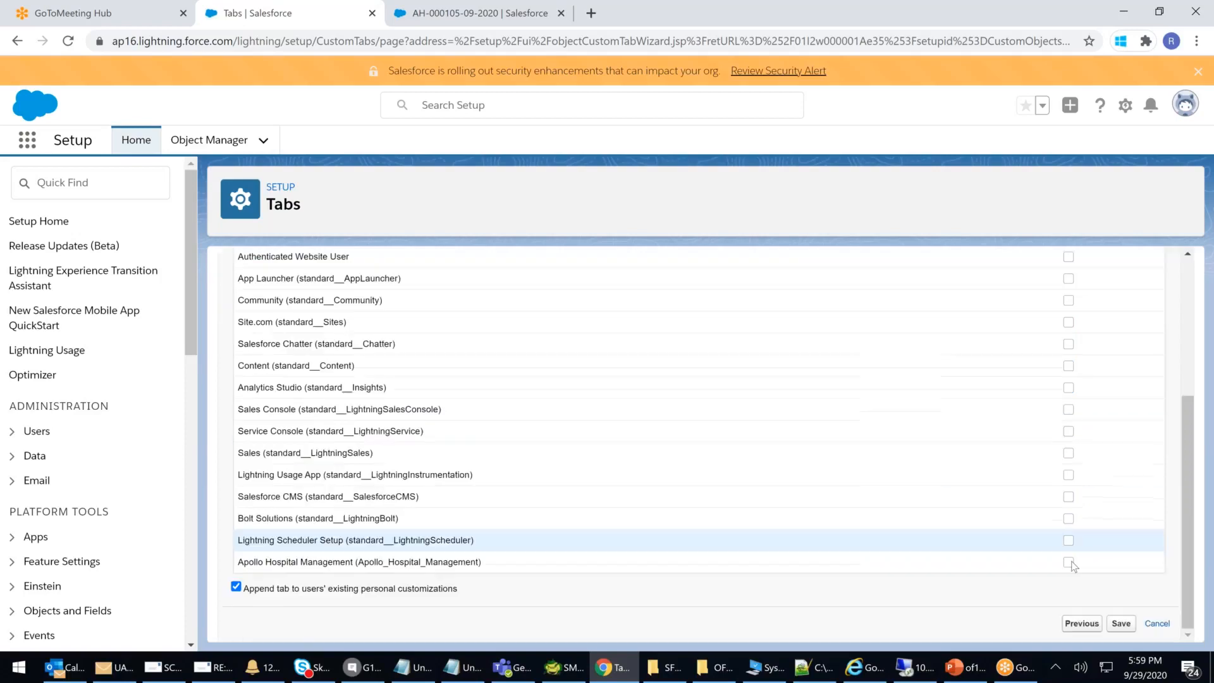
{"action": "left_click", "coordinate": [1067, 563]}
{"action": "left_click", "coordinate": [1120, 624]}
Switch to the PowerPoint slide and fill the lower Jobs box dark green and the Application No junction box light gold
{"action": "left_click", "coordinate": [965, 677]}
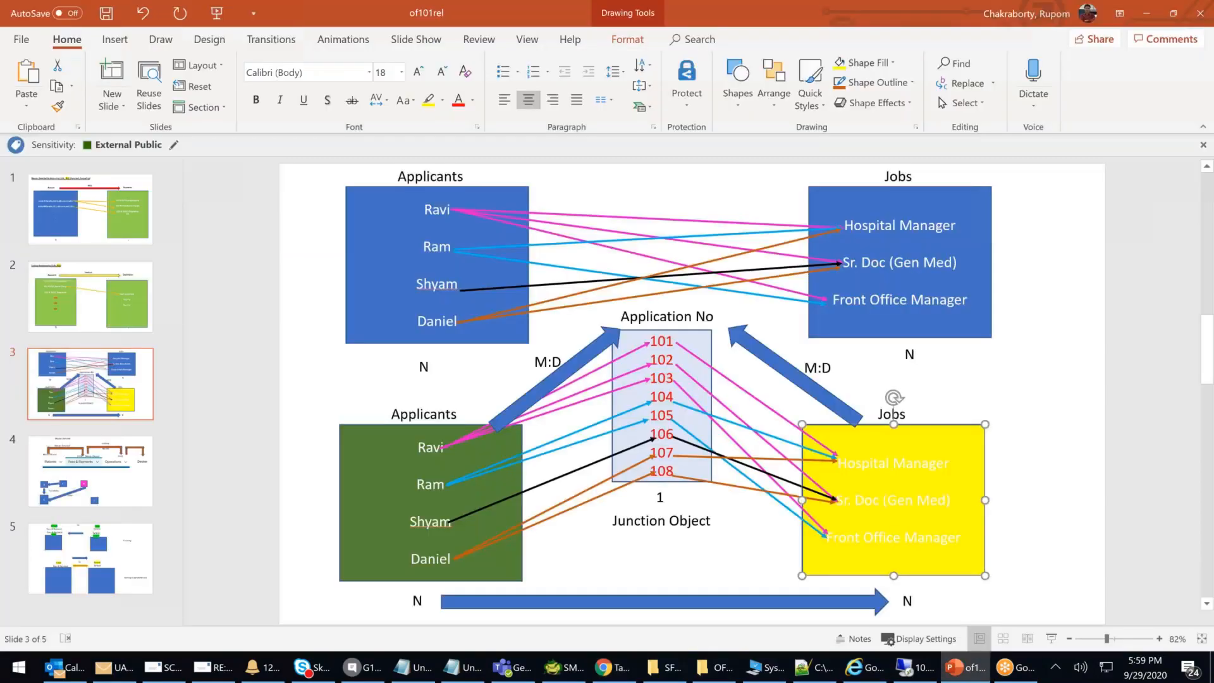
{"action": "left_click", "coordinate": [860, 66]}
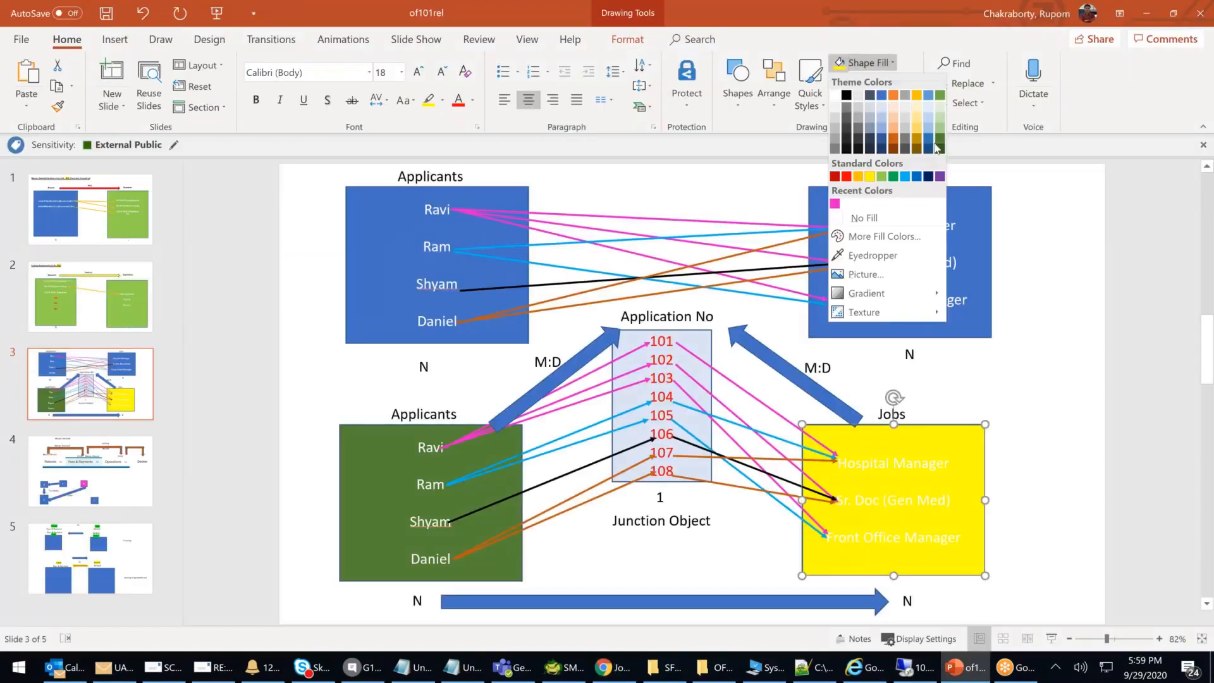
{"action": "left_click", "coordinate": [940, 145]}
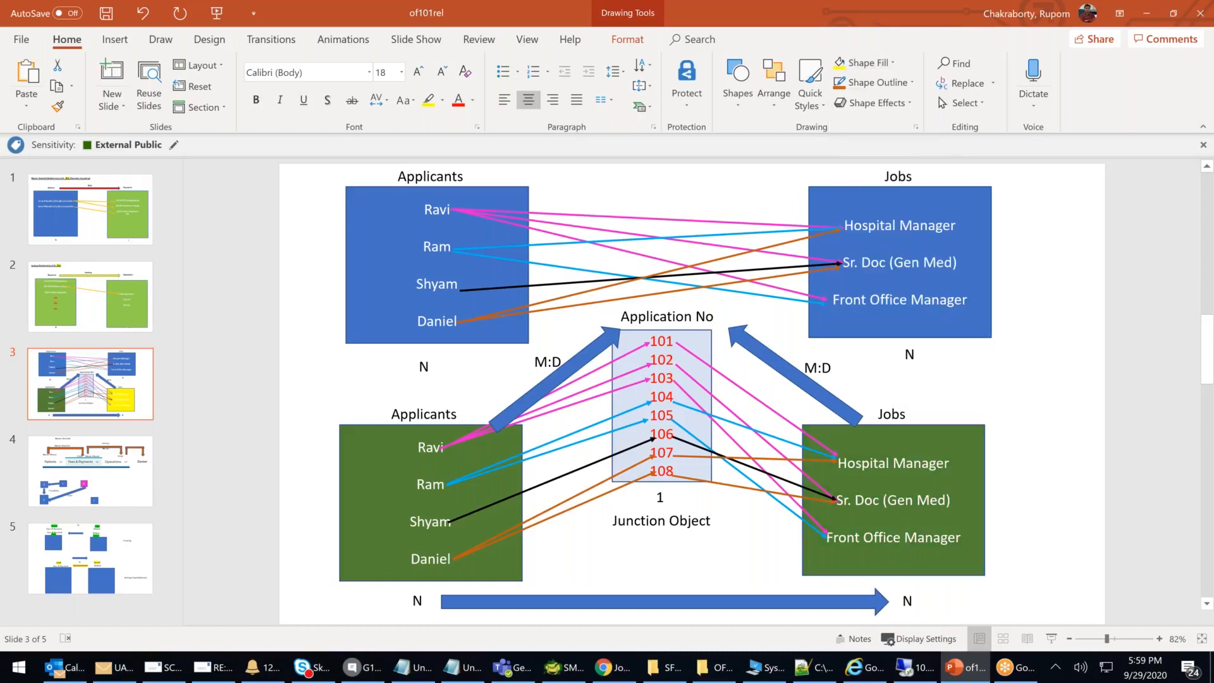
{"action": "left_click", "coordinate": [700, 344]}
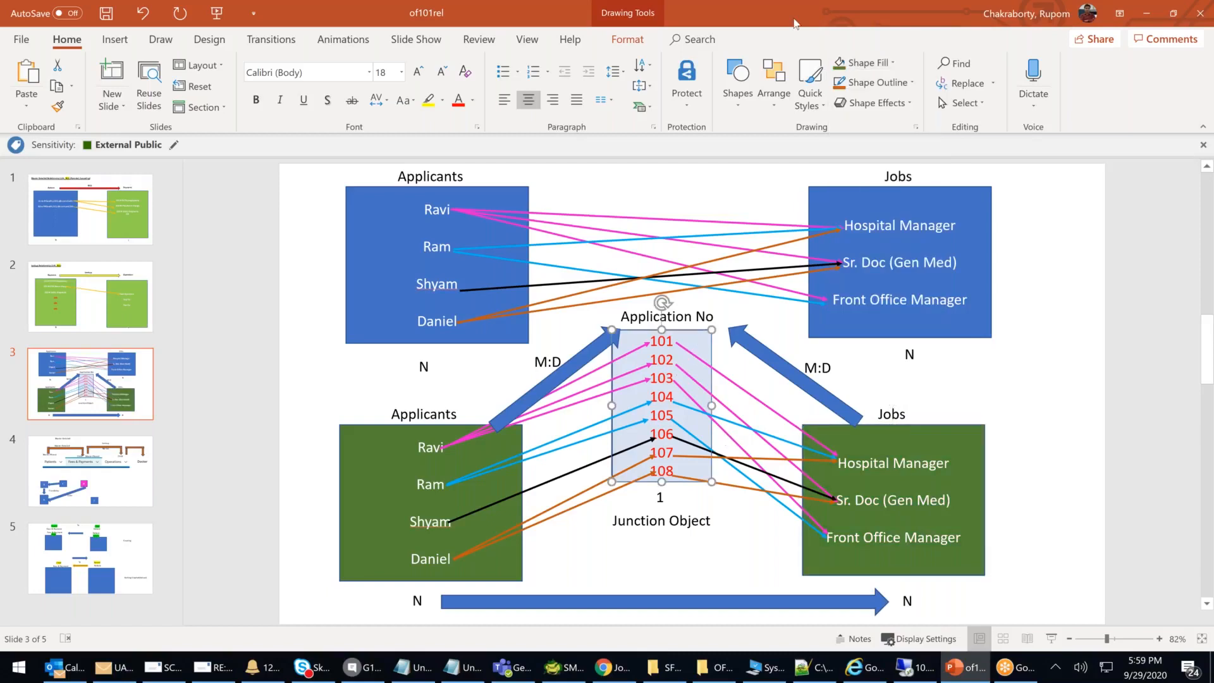
{"action": "left_click", "coordinate": [879, 64]}
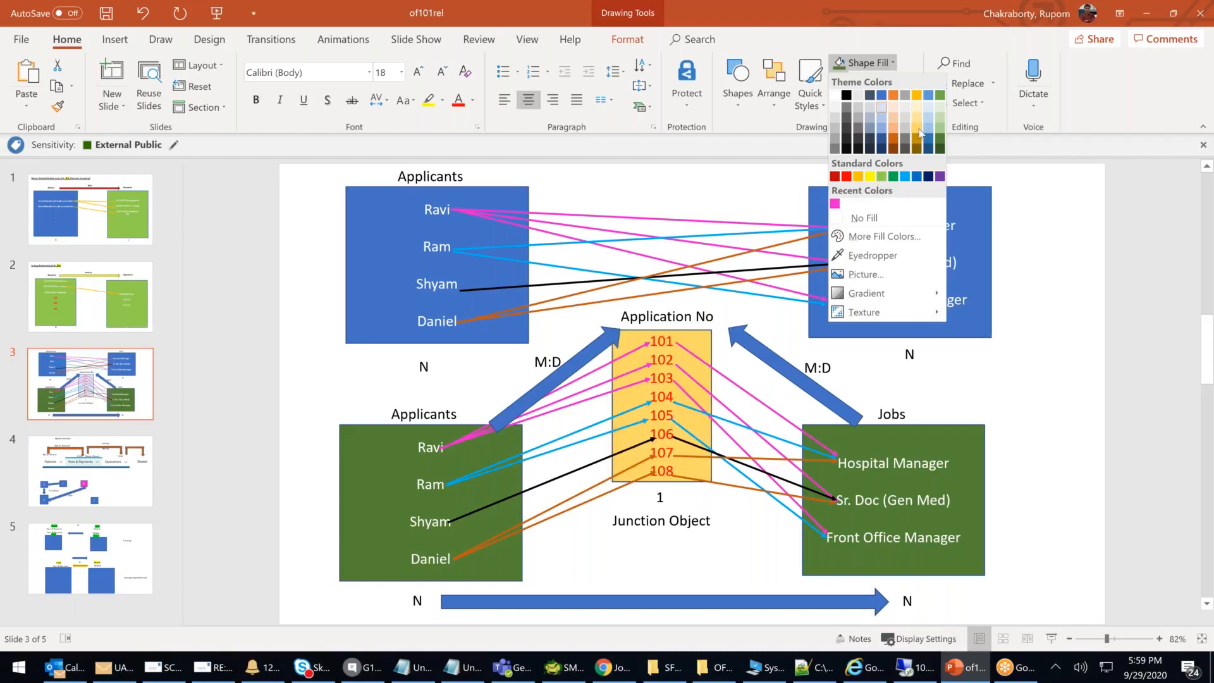
{"action": "left_click", "coordinate": [917, 130]}
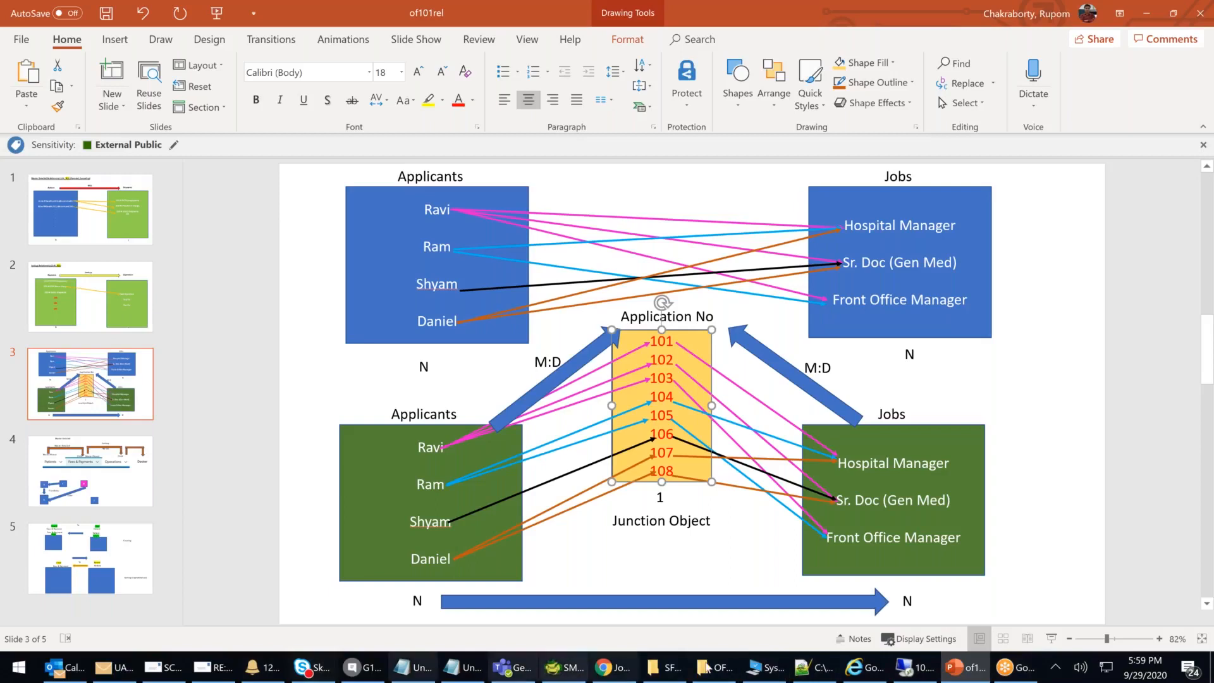
Switch back to Salesforce and start another new custom object from the Object Manager
{"action": "left_click", "coordinate": [607, 666]}
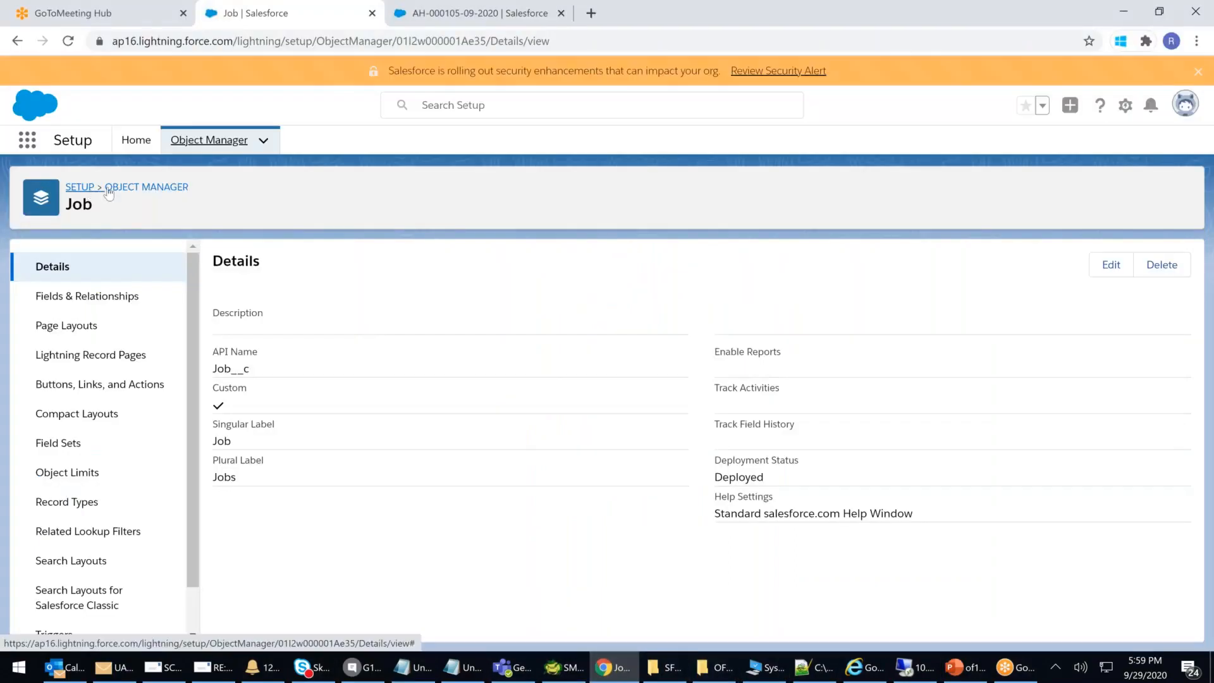
{"action": "left_click", "coordinate": [143, 188]}
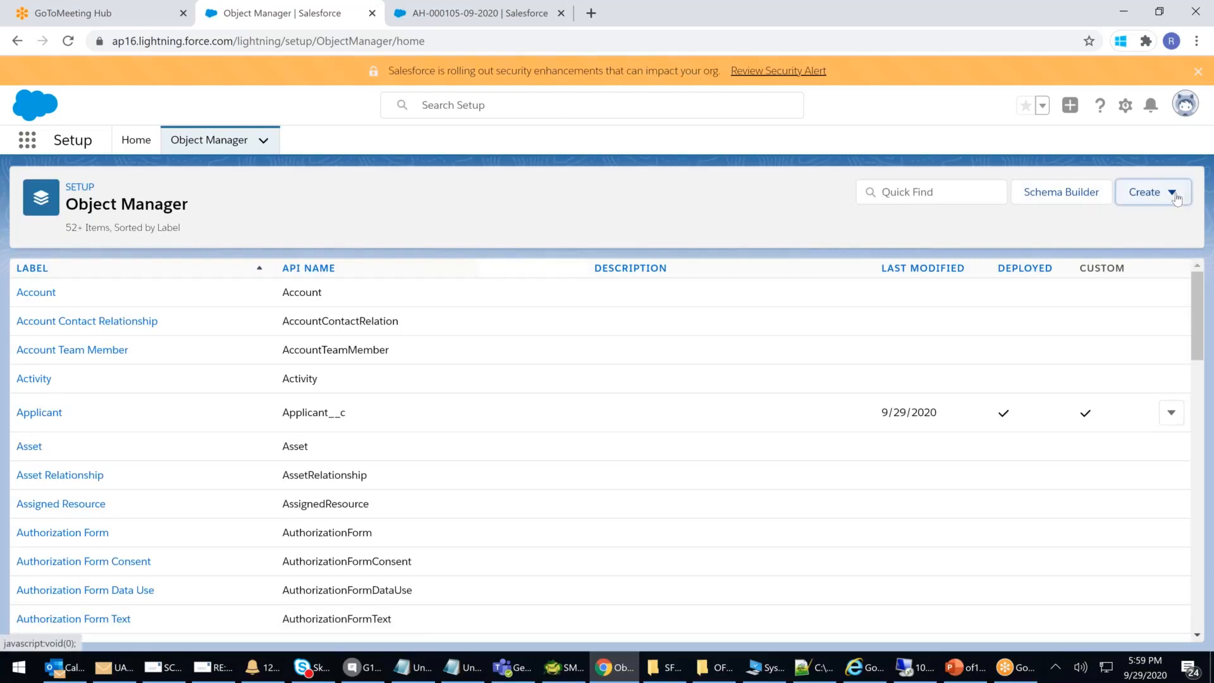
{"action": "left_click", "coordinate": [1176, 198]}
{"action": "left_click", "coordinate": [1093, 242]}
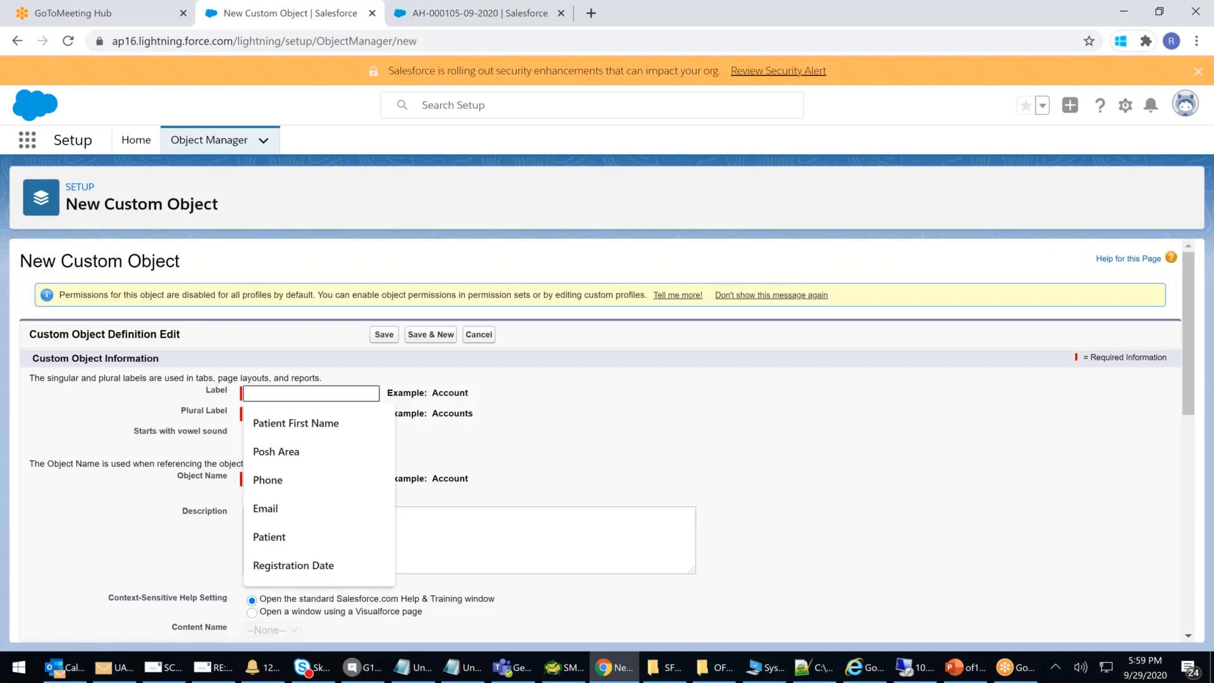
Give the new custom object the label Application and the plural label Applications
{"action": "type", "text": "A"}
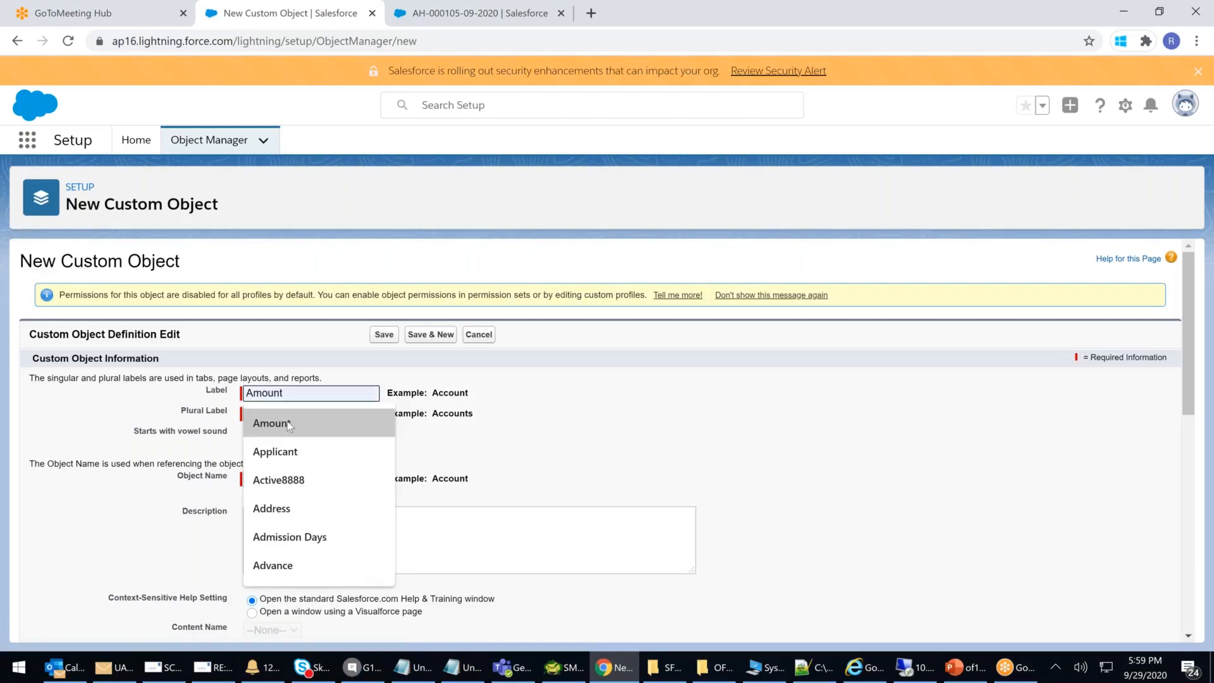
{"action": "type", "text": "pplicati"}
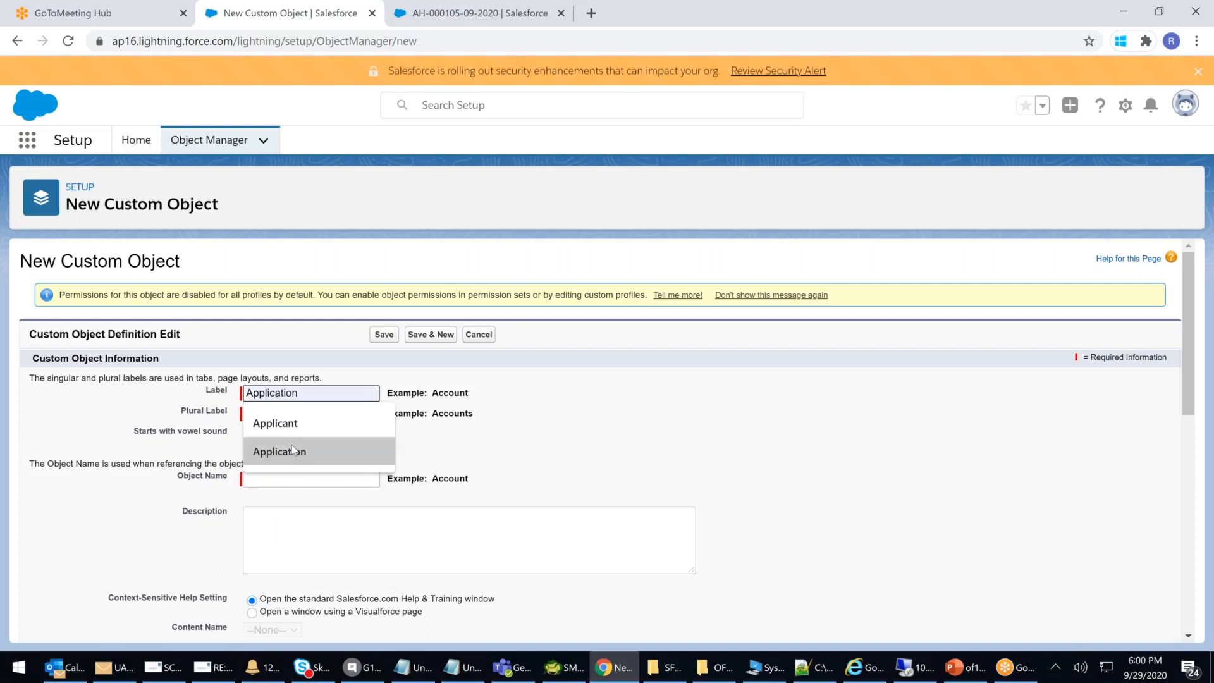
{"action": "left_click", "coordinate": [292, 450]}
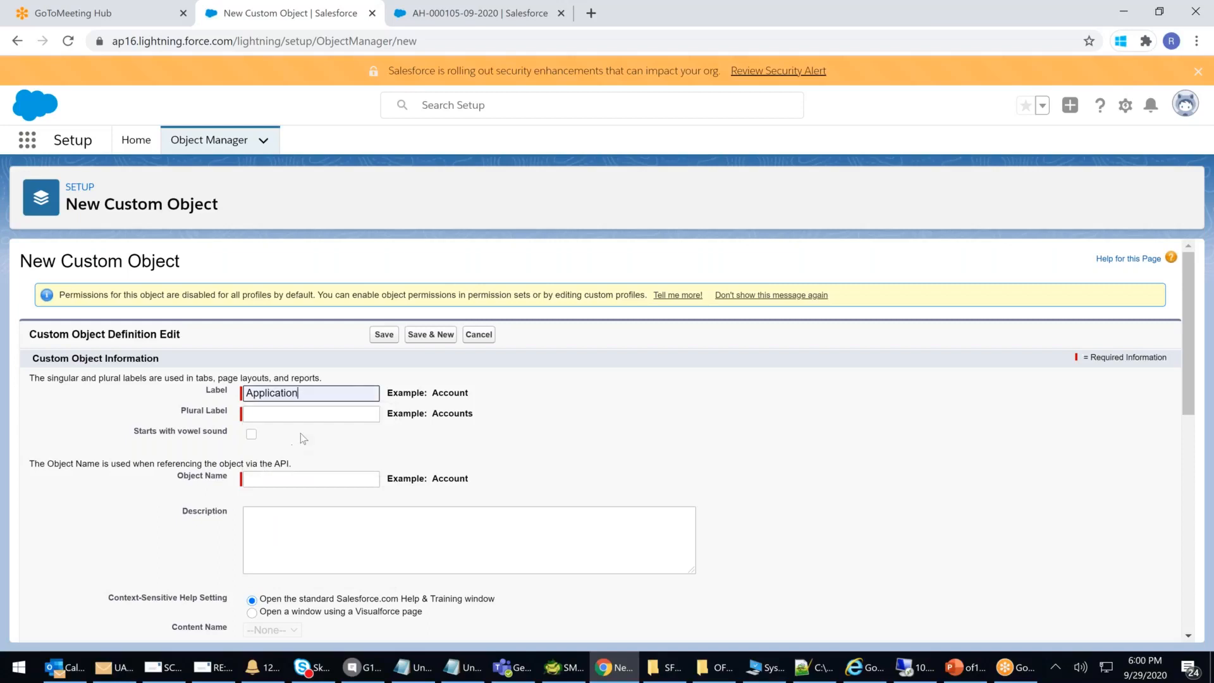
{"action": "left_click_drag", "start_coordinate": [320, 395], "coordinate": [105, 355]}
{"action": "key", "text": "ctrl+c"}
{"action": "left_click", "coordinate": [293, 413]}
{"action": "key", "text": "ctrl+v"}
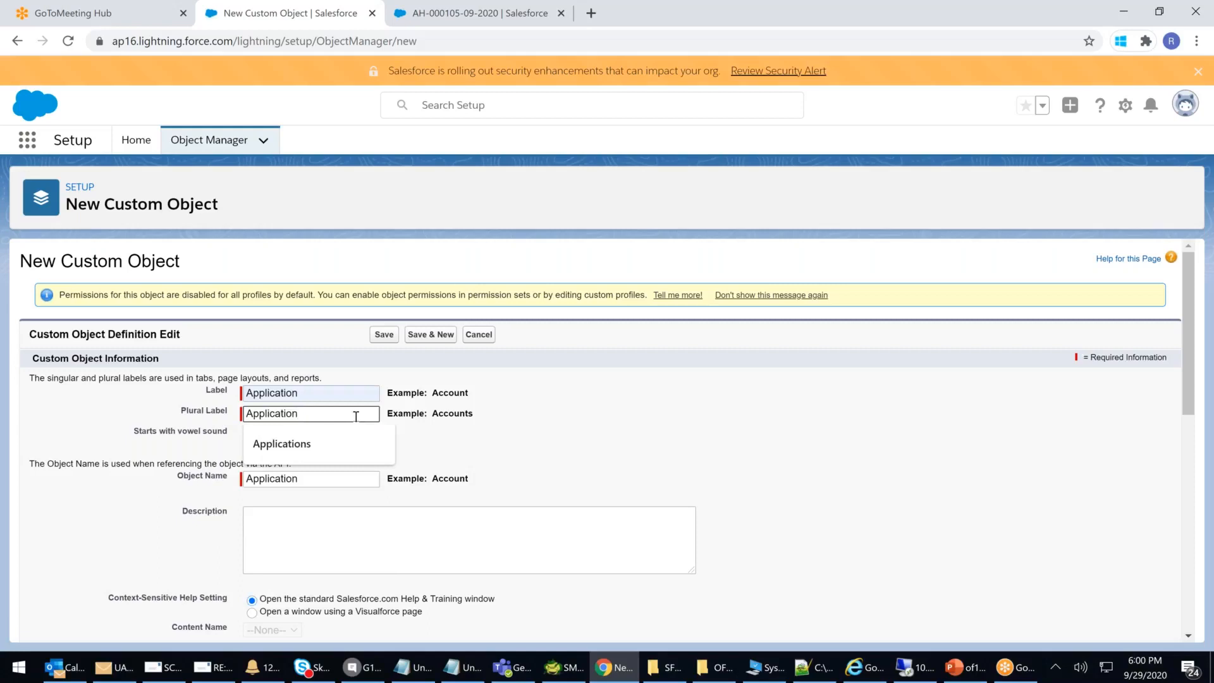
{"action": "left_click", "coordinate": [302, 443]}
Set the Application object's record name to Application NO and its data type to Auto Number
{"action": "scroll", "coordinate": [498, 469], "scroll_direction": "down", "scroll_amount": 3}
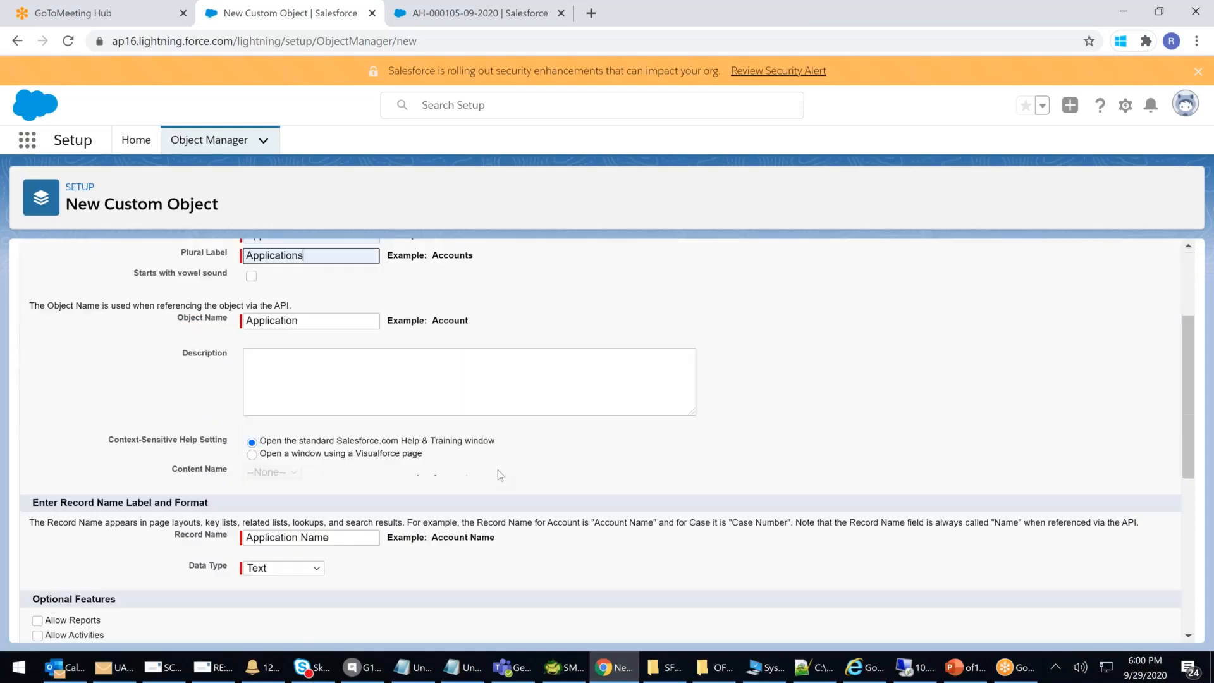
{"action": "left_click", "coordinate": [376, 458]}
{"action": "key", "text": "BackSpace"}
{"action": "key", "text": "BackSpace"}
{"action": "key", "text": "BackSpace"}
{"action": "type", "text": "O"}
{"action": "left_click", "coordinate": [274, 490]}
{"action": "left_click", "coordinate": [266, 533]}
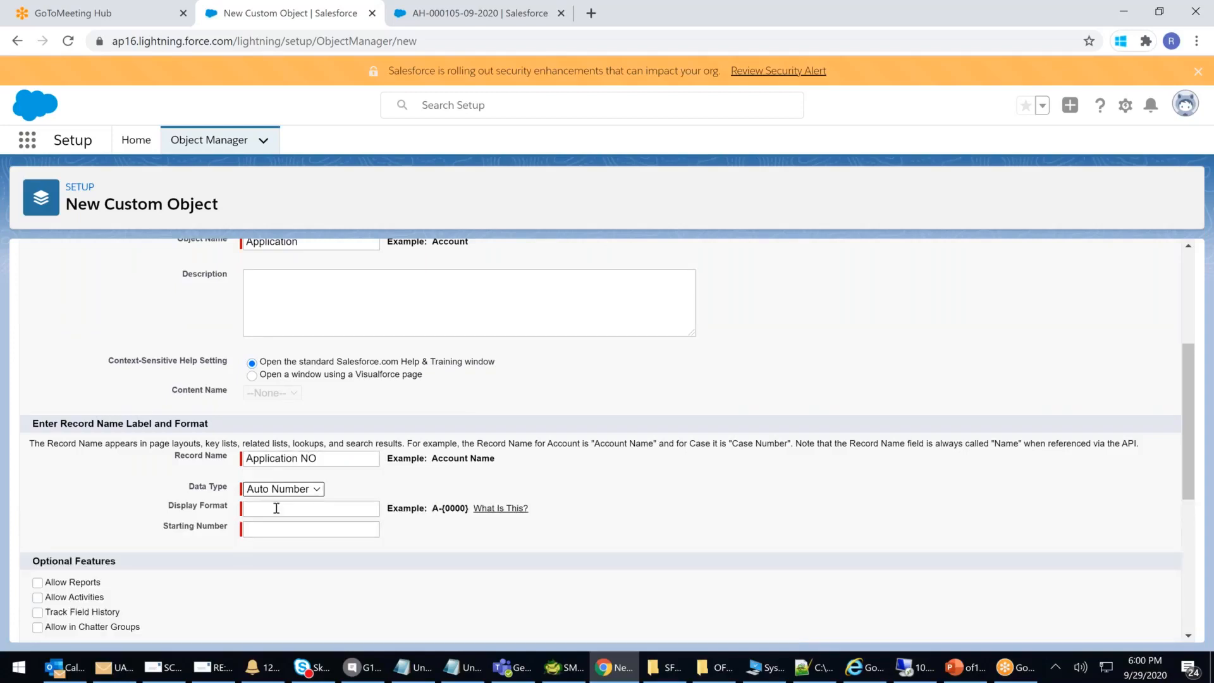
Set the Application record name's display format to {0000} and starting number to 0001, and save the custom object
{"action": "left_click", "coordinate": [276, 508]}
{"action": "left_click", "coordinate": [268, 537]}
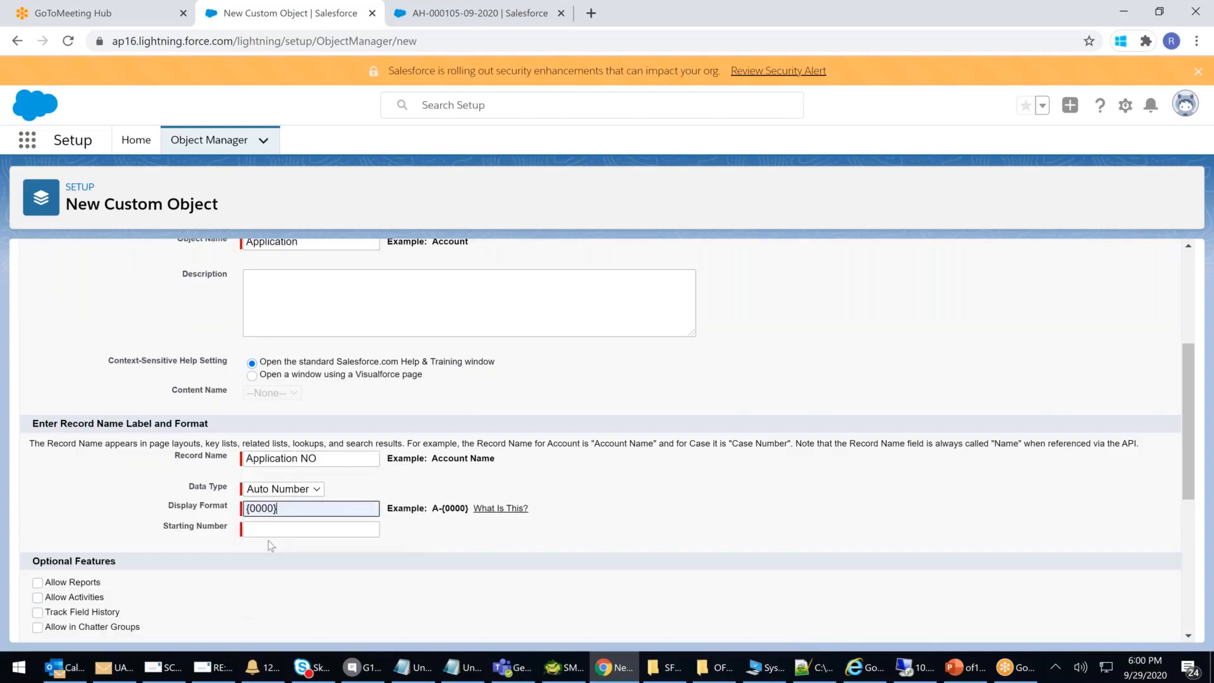
{"action": "left_click", "coordinate": [272, 529]}
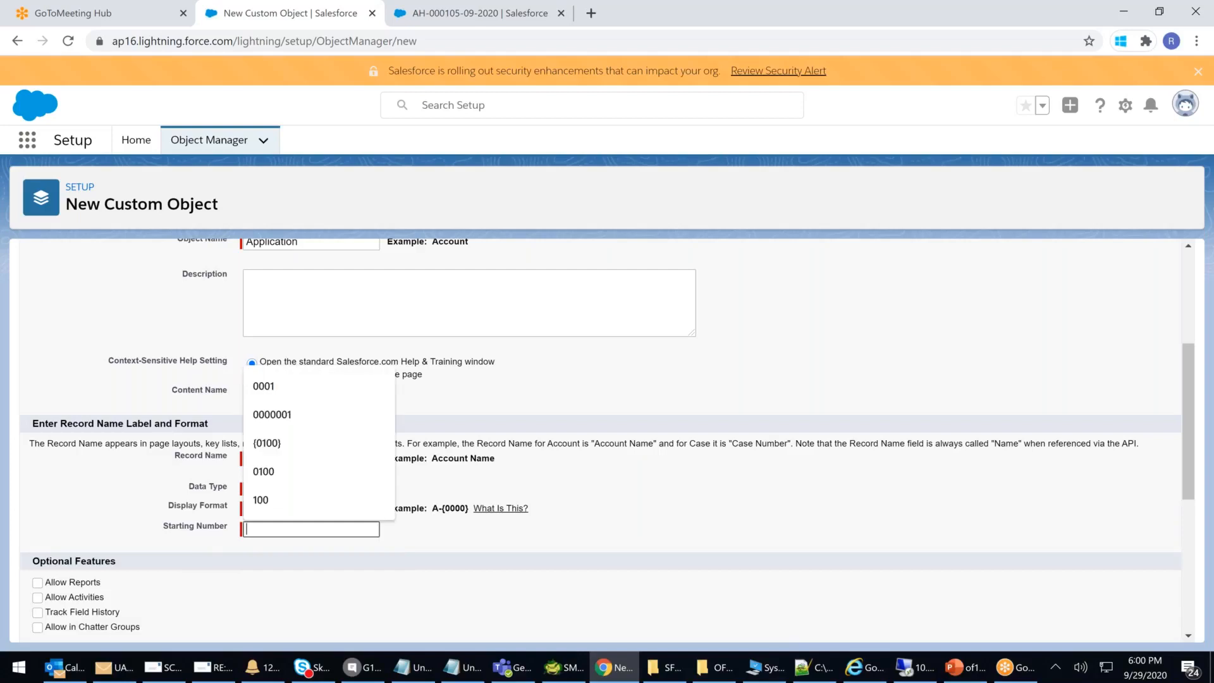
{"action": "type", "text": "0001"}
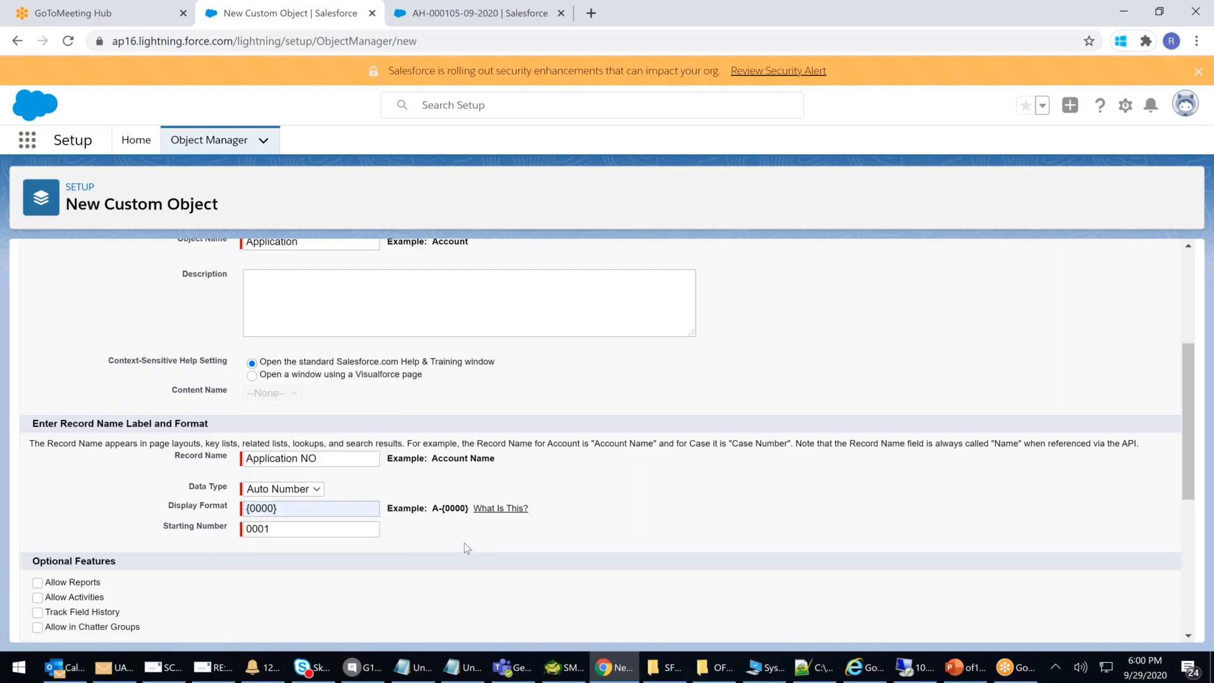
{"action": "scroll", "coordinate": [464, 542], "scroll_direction": "down", "scroll_amount": 5}
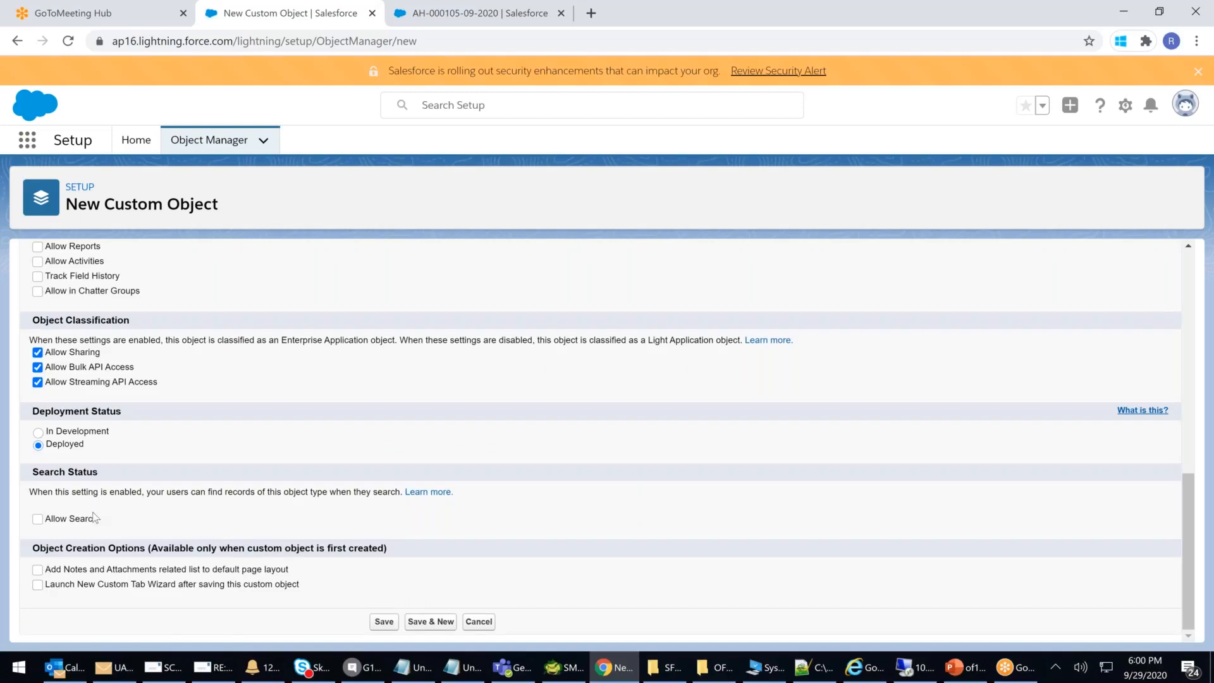
{"action": "left_click", "coordinate": [384, 621]}
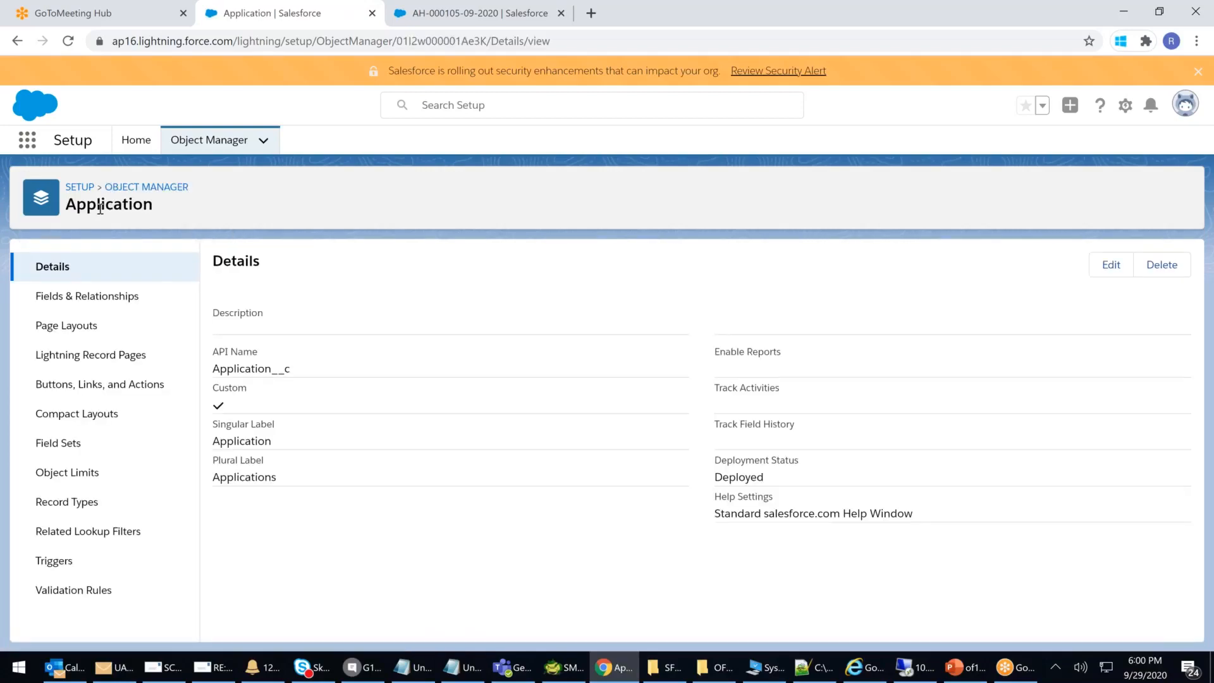
Start a new Master-Detail Relationship field on the Application object and relate it to Applicant
{"action": "left_click_drag", "start_coordinate": [153, 206], "coordinate": [218, 218]}
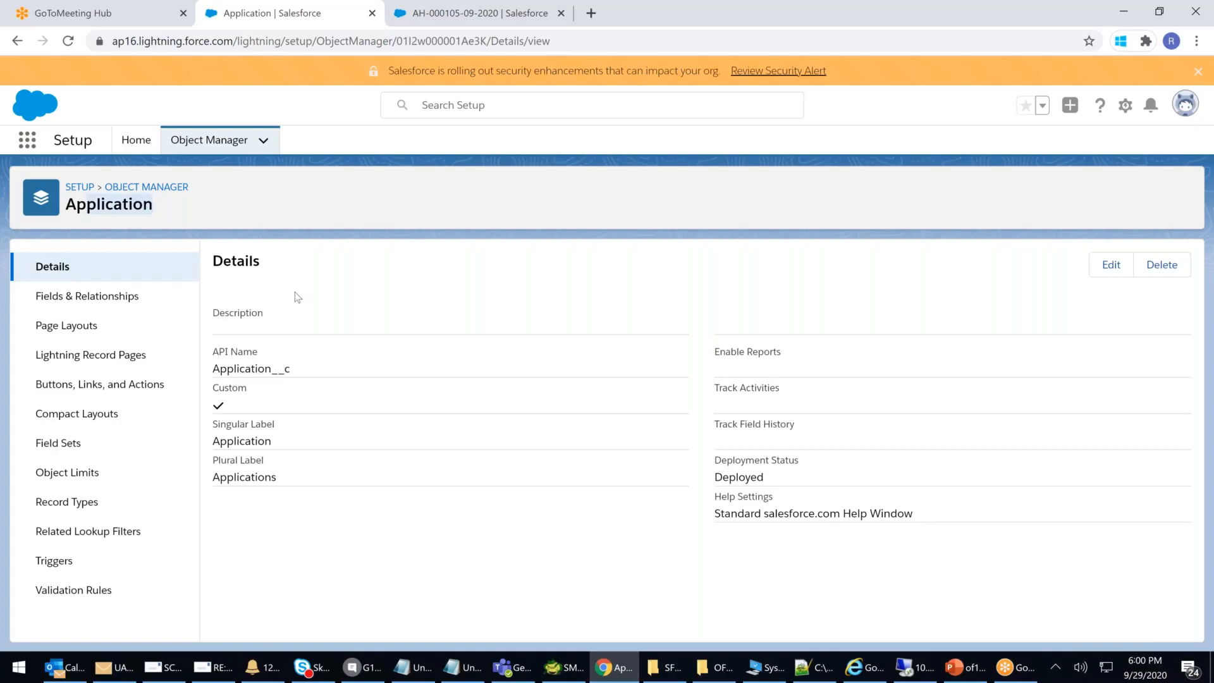
{"action": "left_click", "coordinate": [99, 297]}
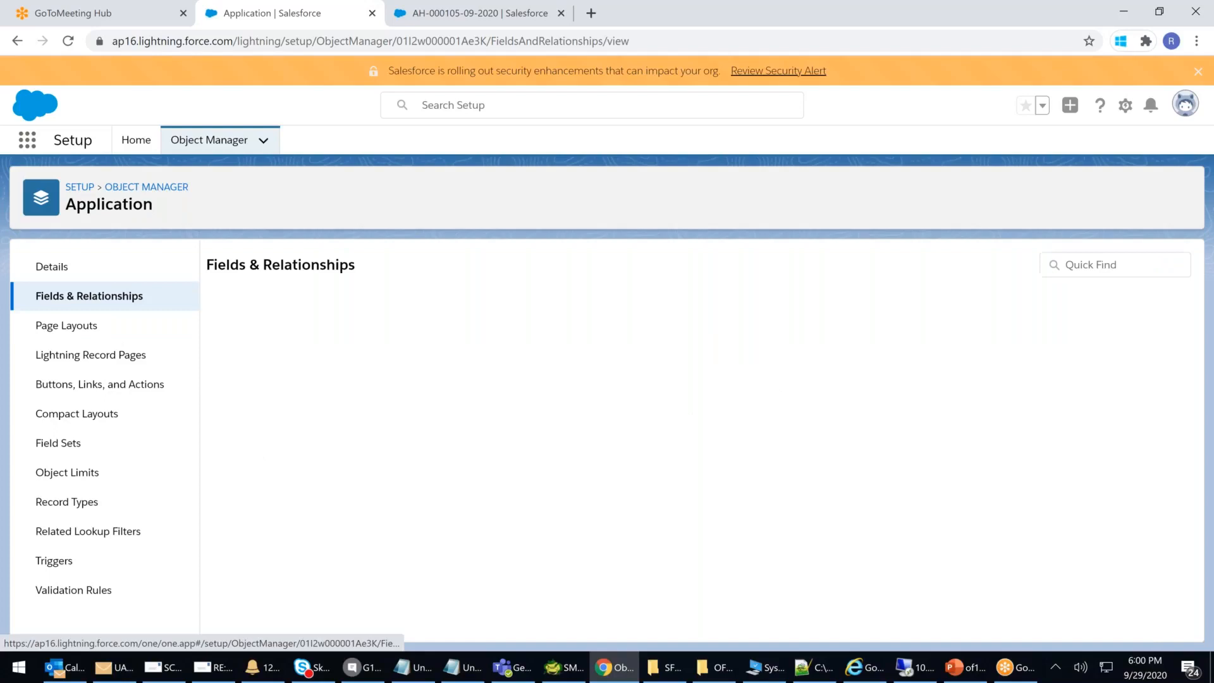
{"action": "left_click", "coordinate": [934, 266]}
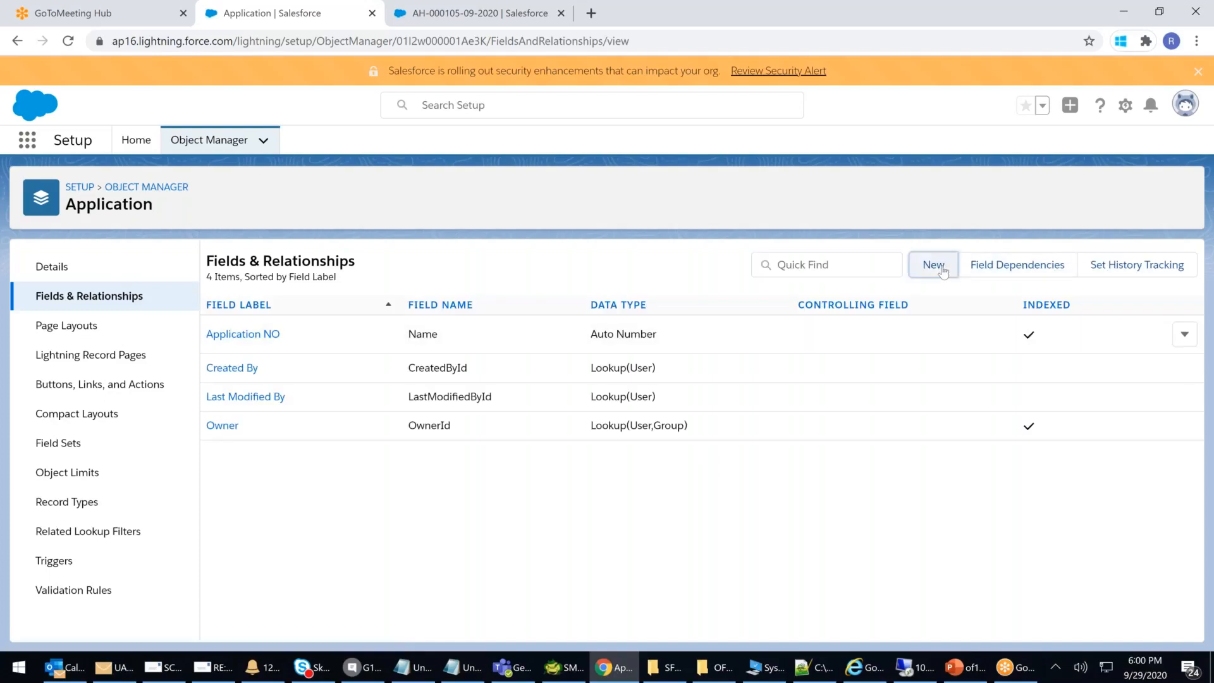
{"action": "left_click", "coordinate": [230, 580]}
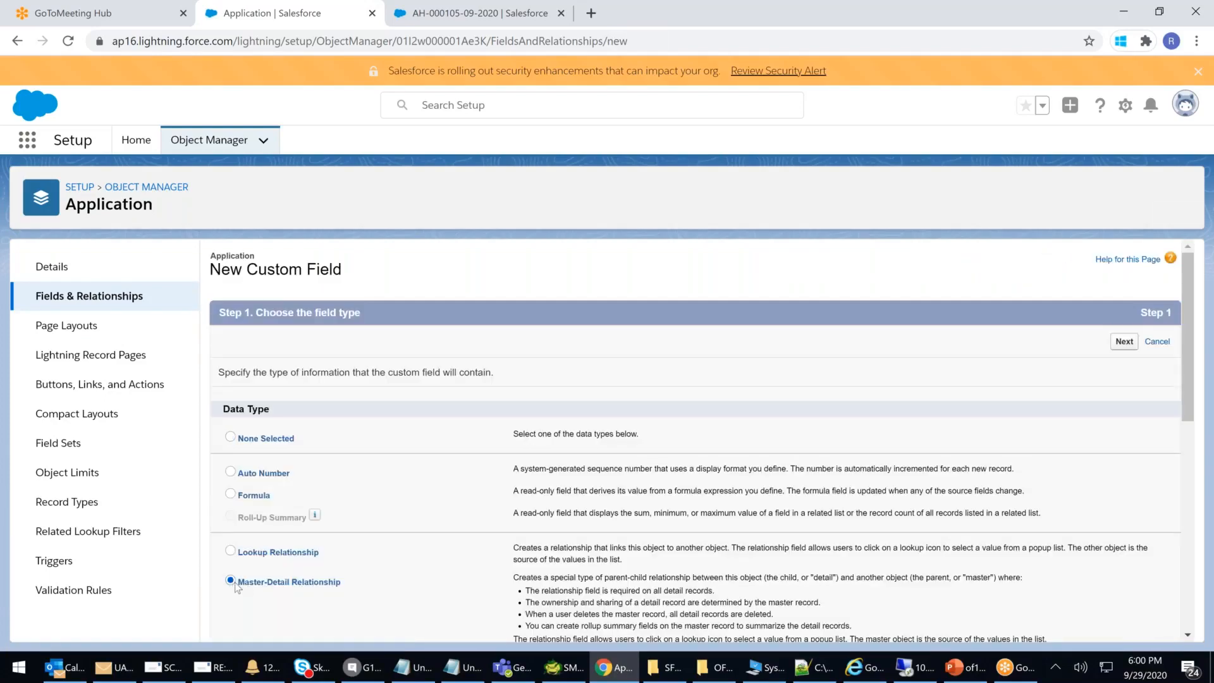
{"action": "left_click", "coordinate": [1125, 342]}
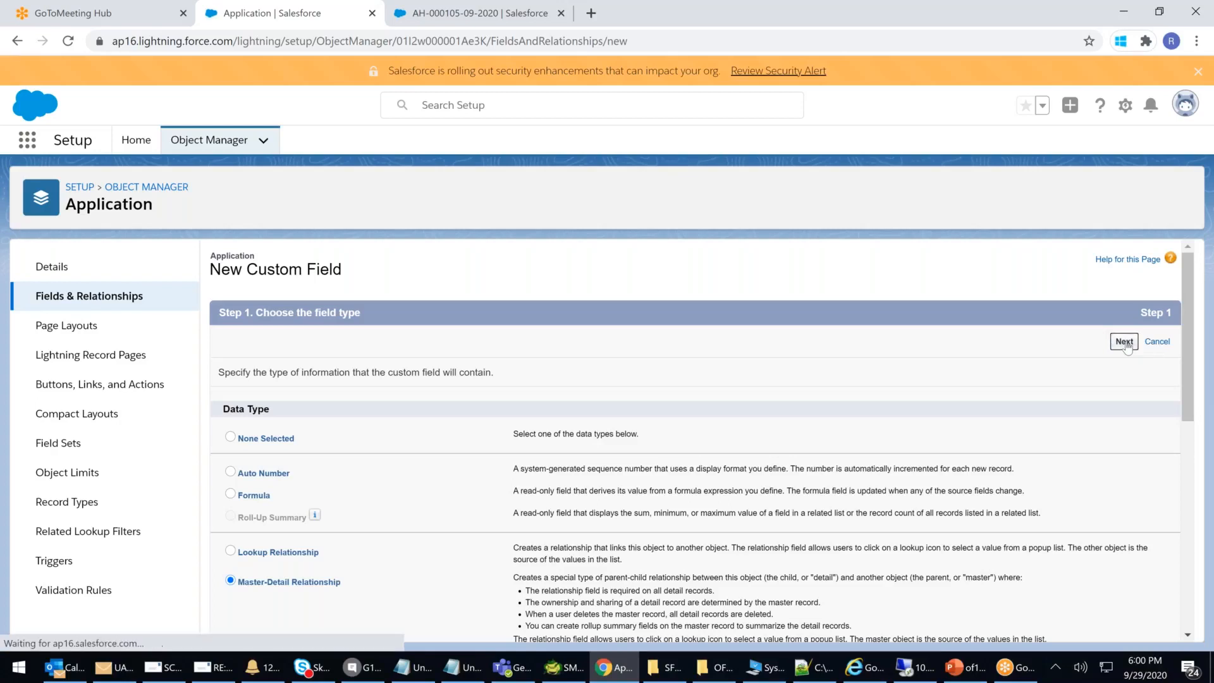
{"action": "left_click", "coordinate": [550, 408]}
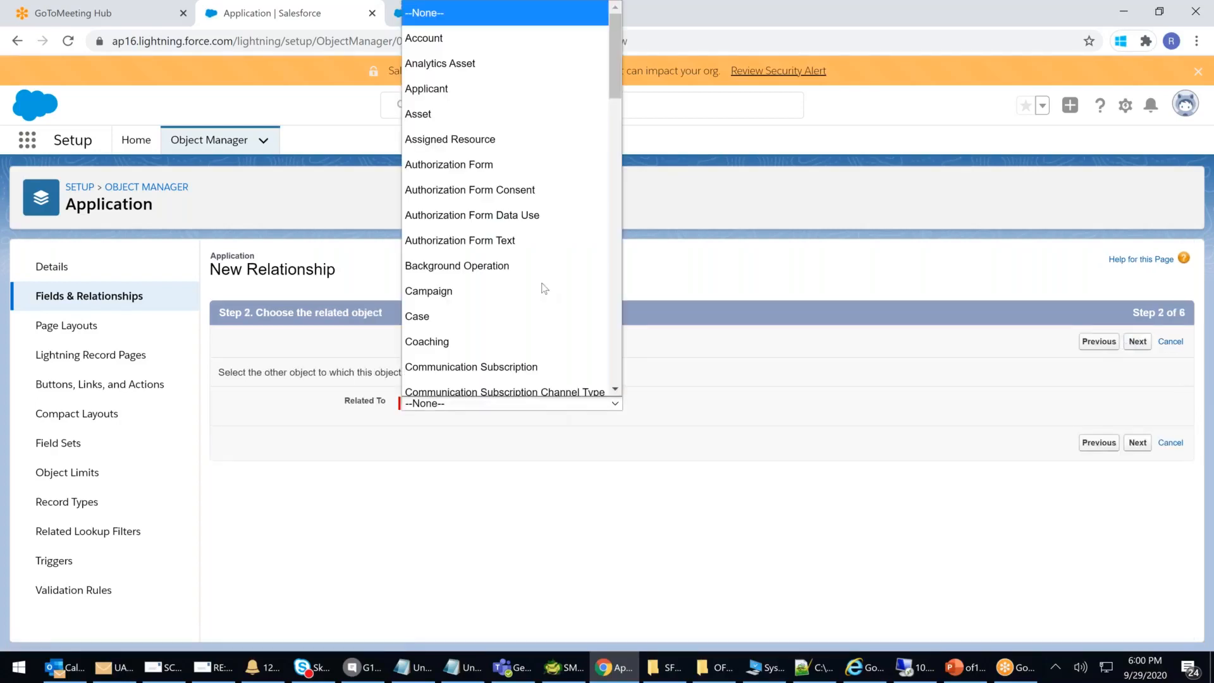
{"action": "left_click", "coordinate": [454, 79]}
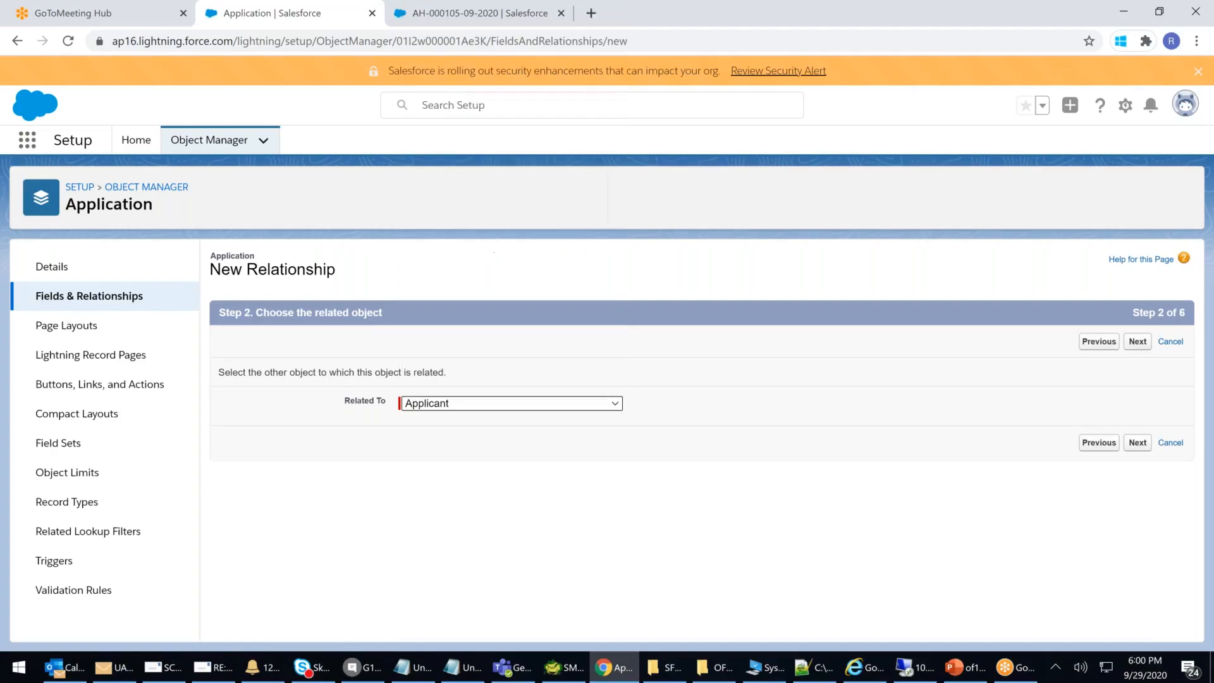
Switch to the PowerPoint slide and fill the Application No junction box dark green
{"action": "left_click", "coordinate": [966, 670]}
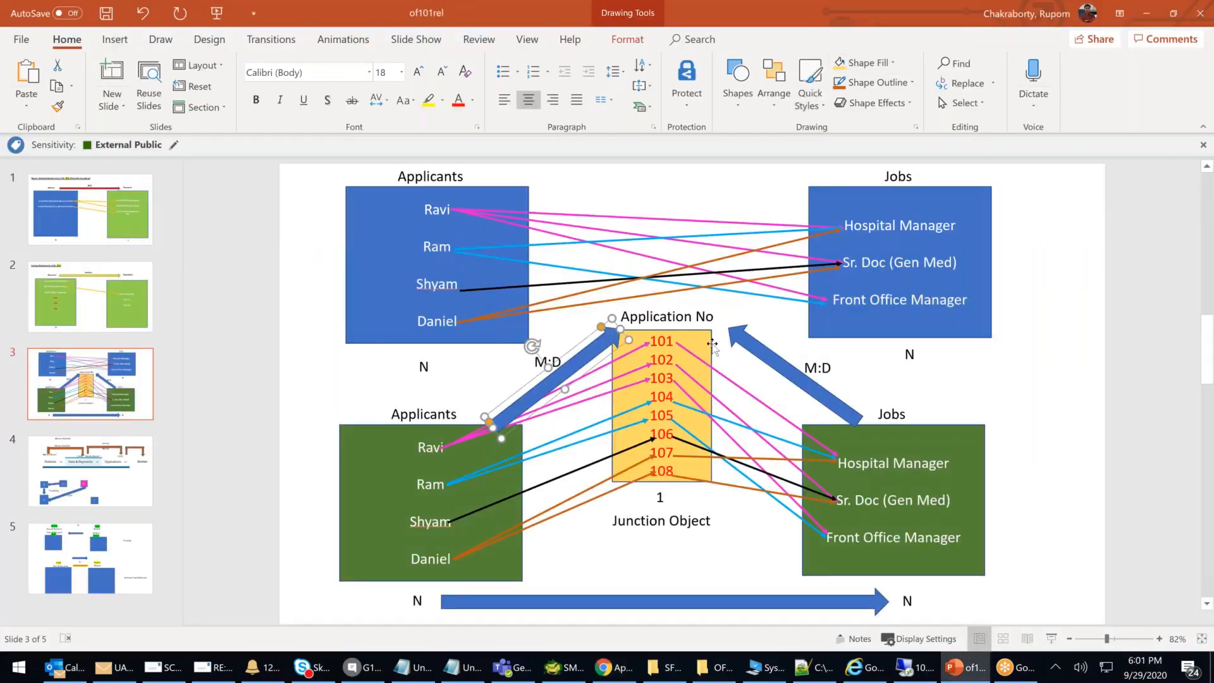
{"action": "left_click", "coordinate": [713, 344]}
{"action": "left_click", "coordinate": [892, 63]}
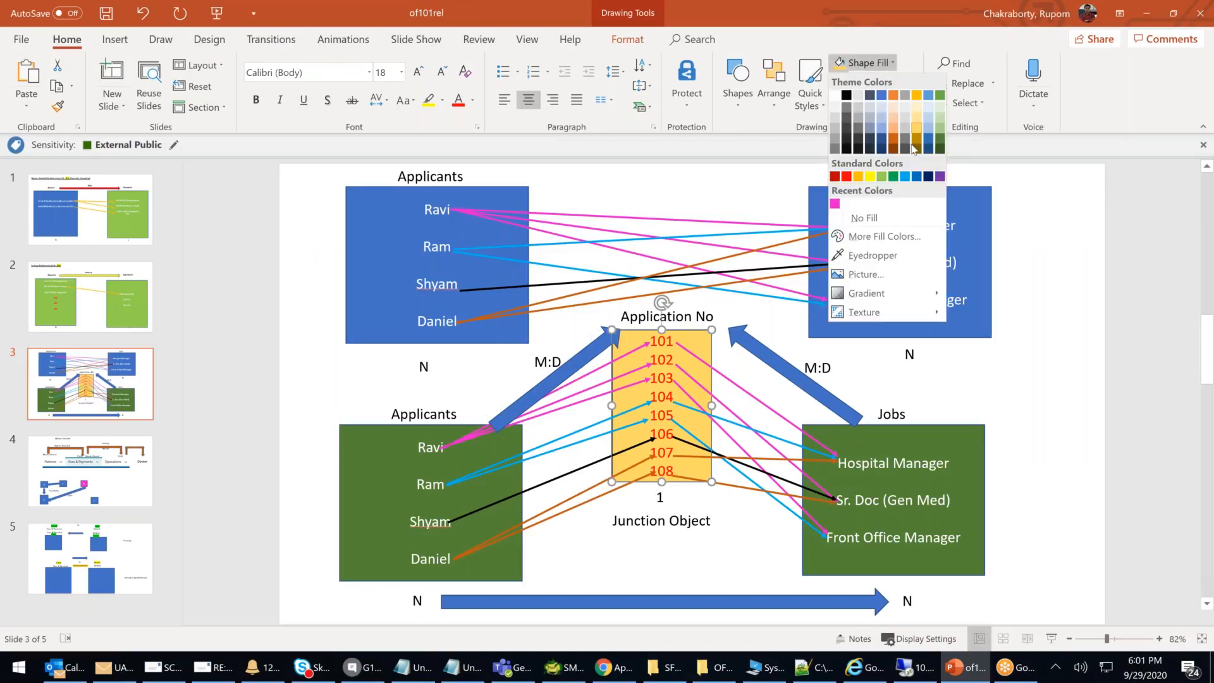
{"action": "left_click", "coordinate": [940, 145]}
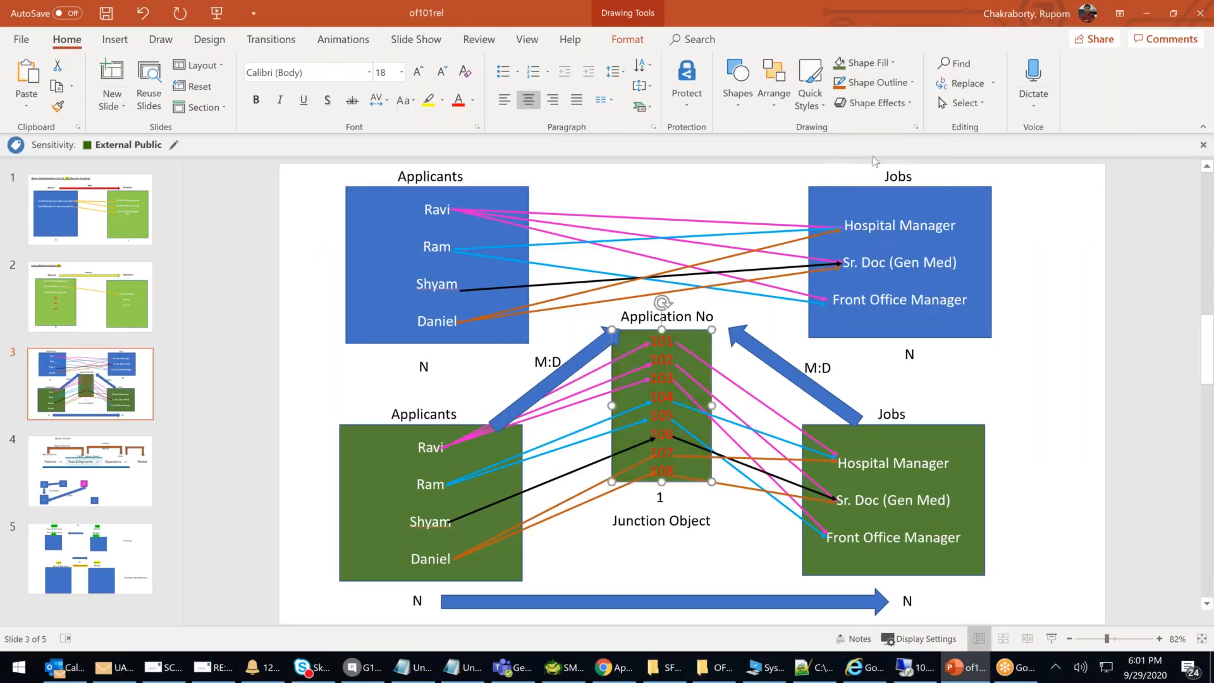
Fill the M:D arrow between the lower Applicants box and the junction box with light gold
{"action": "left_click", "coordinate": [585, 354]}
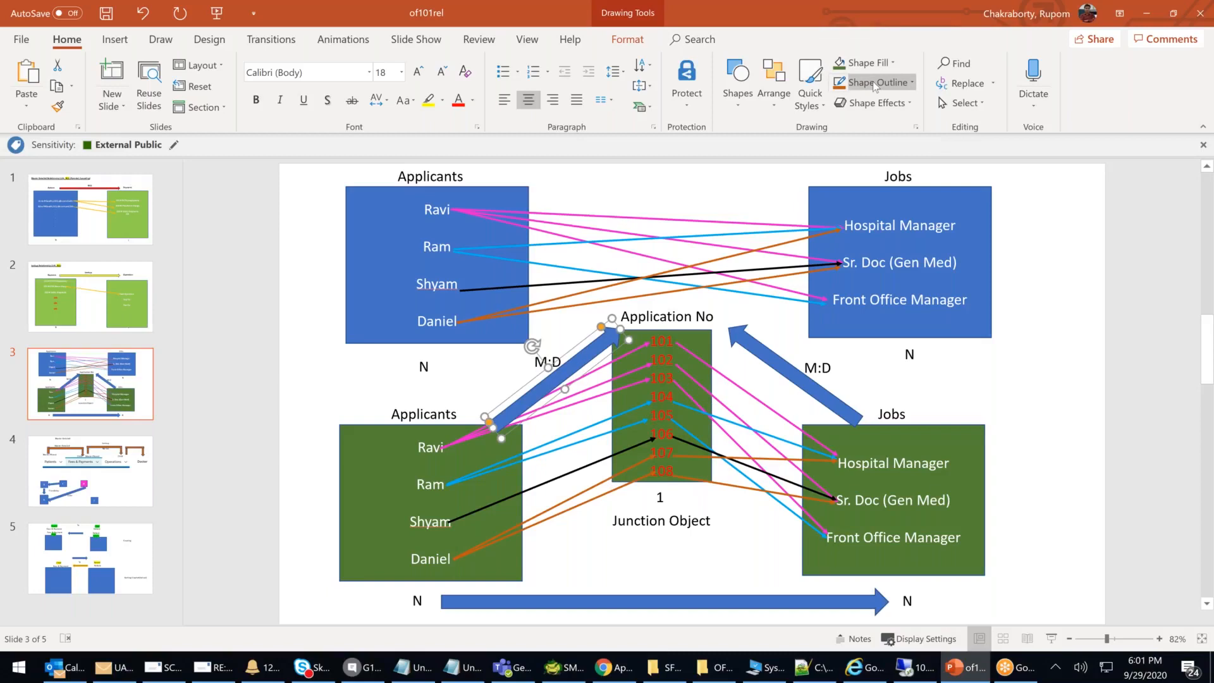
{"action": "left_click", "coordinate": [892, 63]}
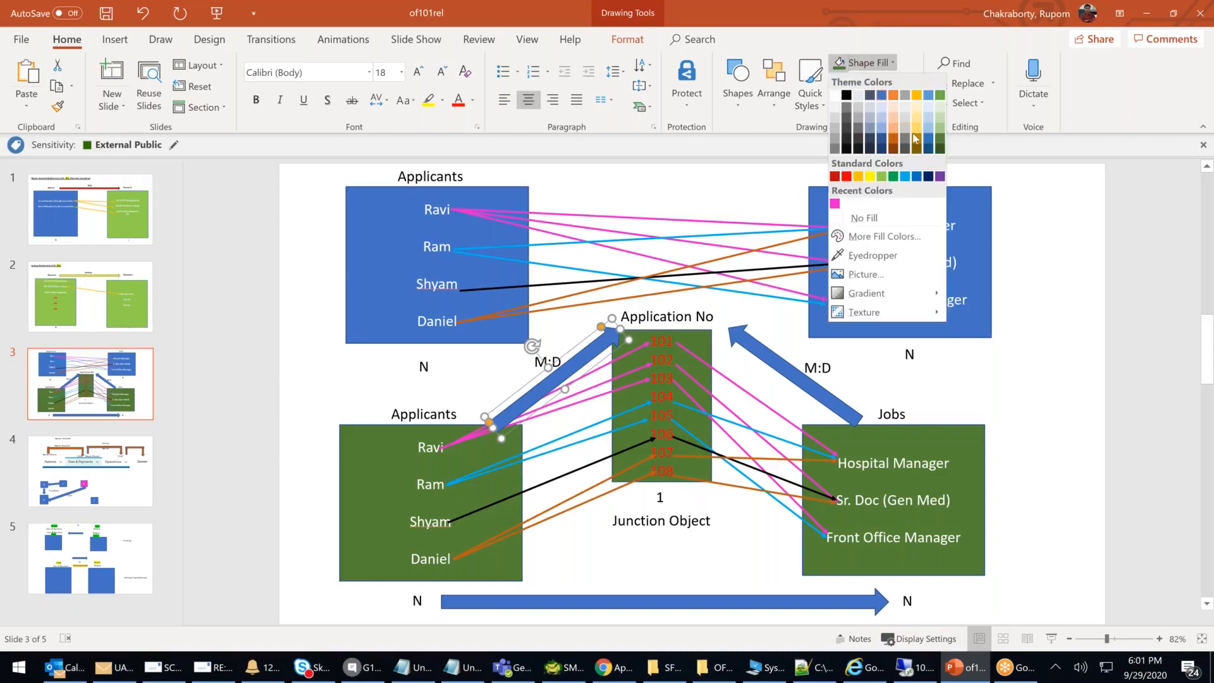
{"action": "left_click", "coordinate": [917, 132]}
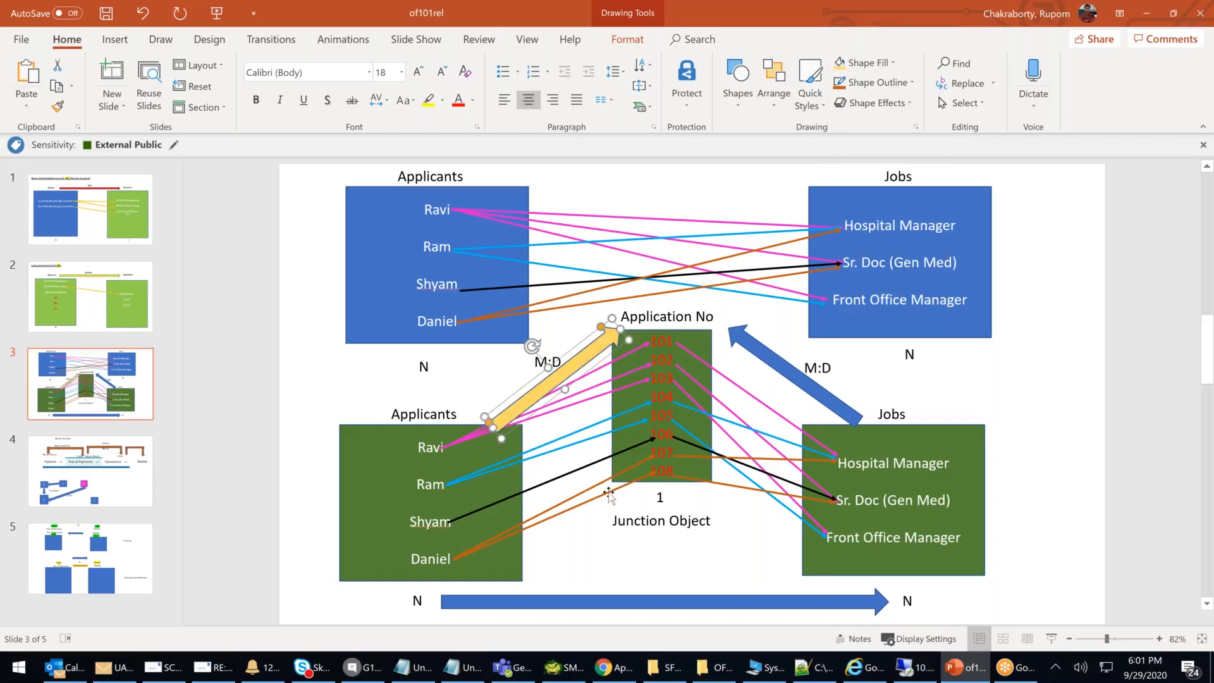
{"action": "left_click", "coordinate": [691, 585]}
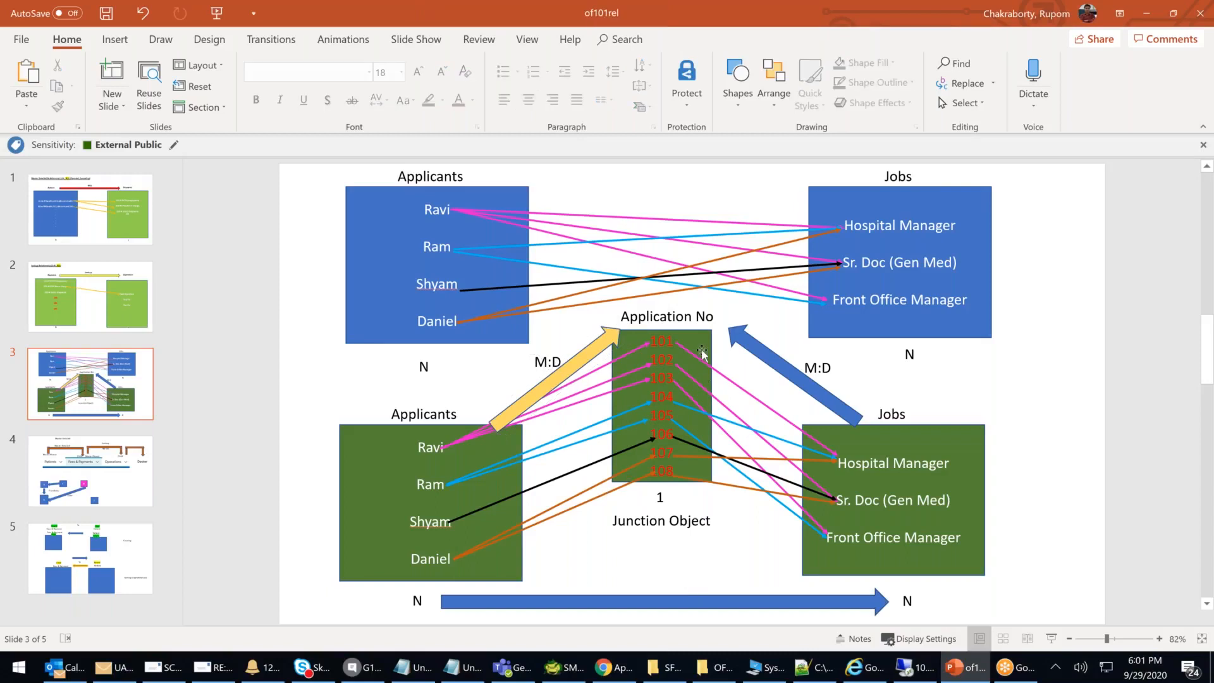
{"action": "left_click", "coordinate": [702, 352]}
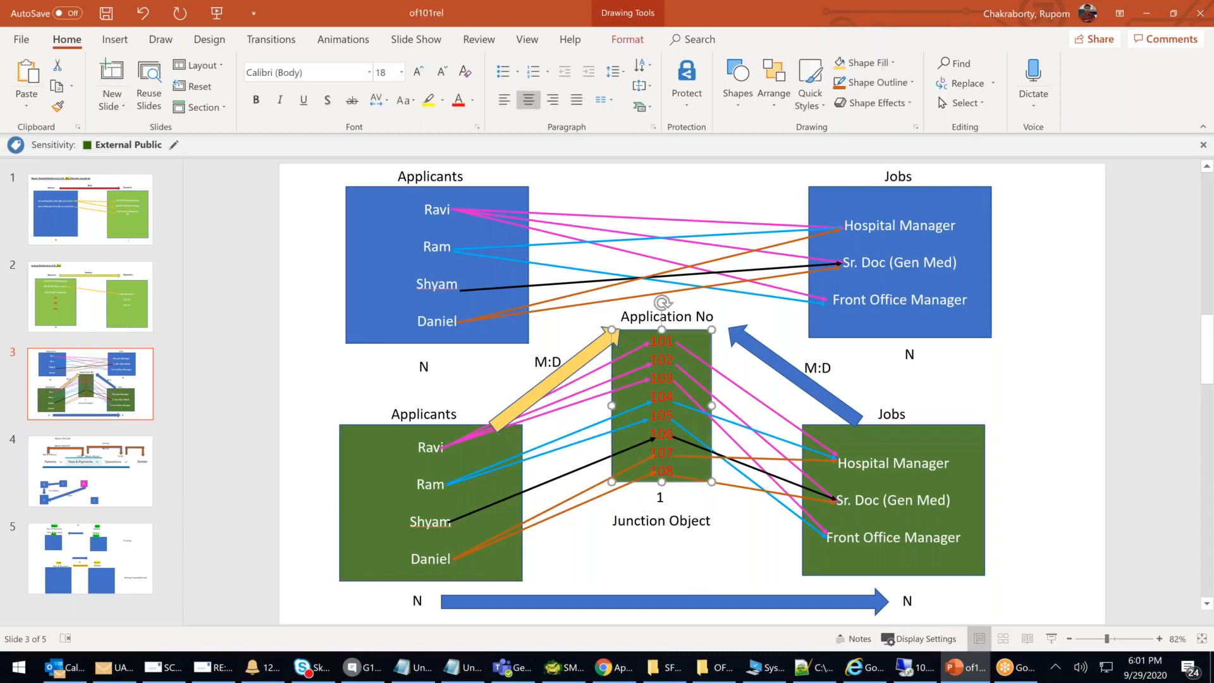
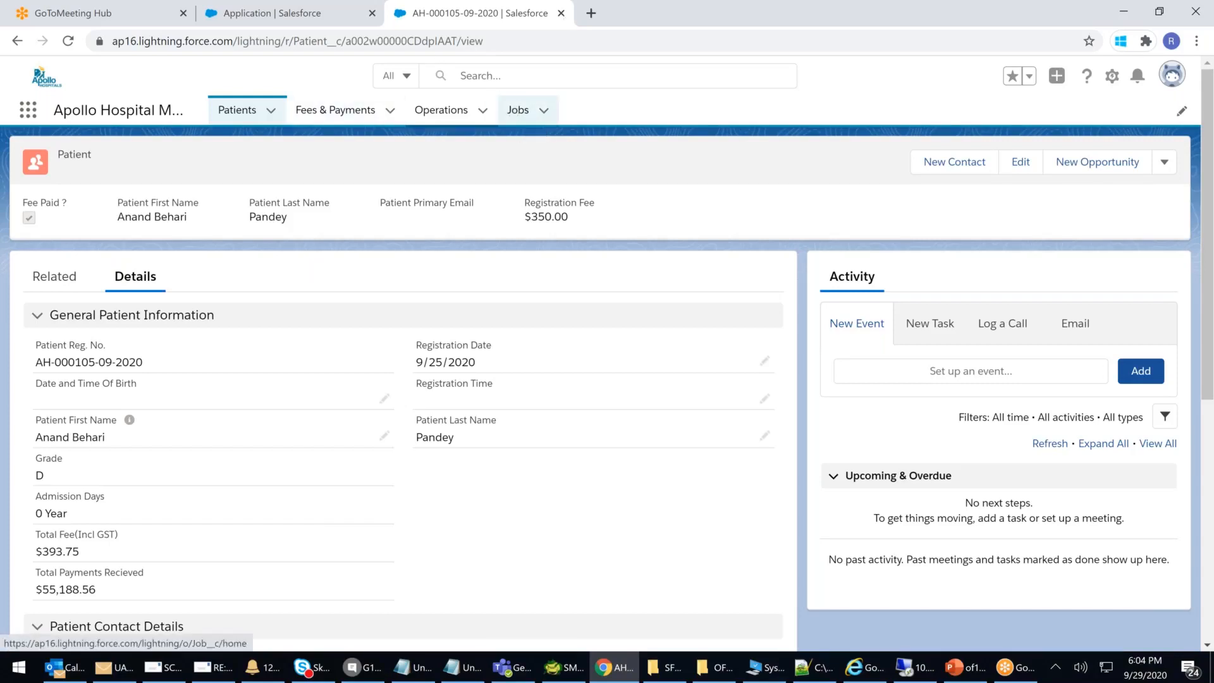
Reload the open patient record page in the hospital management app twice
{"action": "left_click", "coordinate": [500, 45]}
{"action": "key", "text": "Return"}
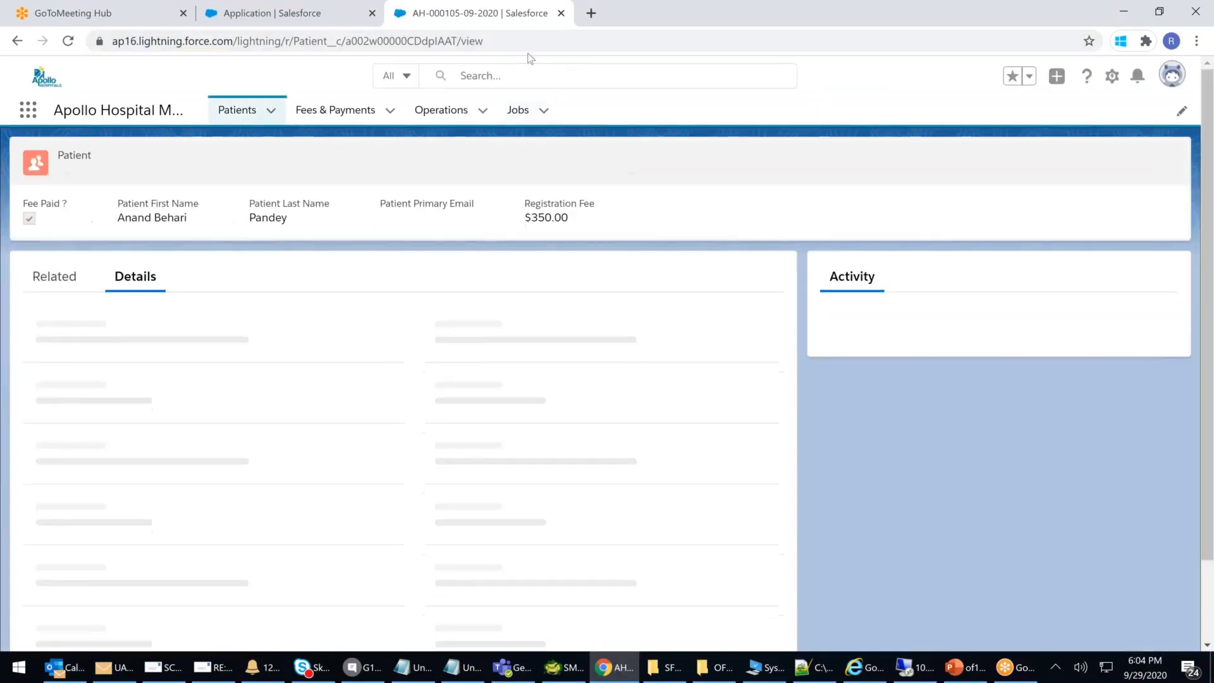
{"action": "left_click", "coordinate": [530, 42]}
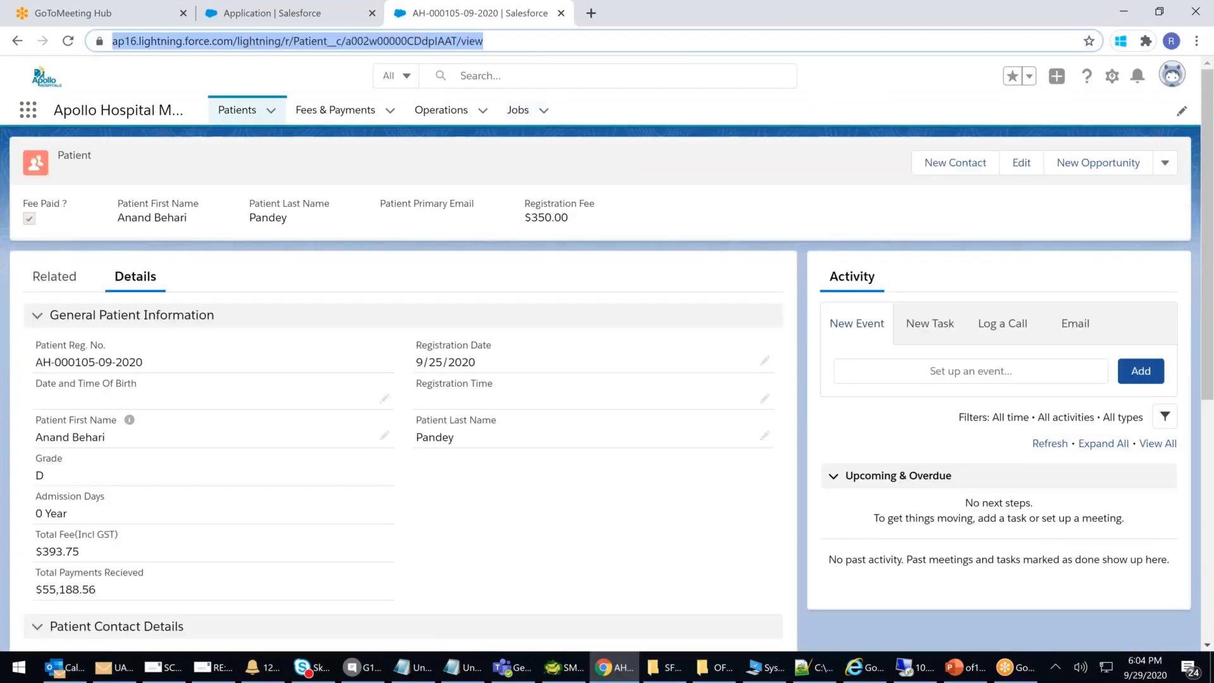
{"action": "key", "text": "Return"}
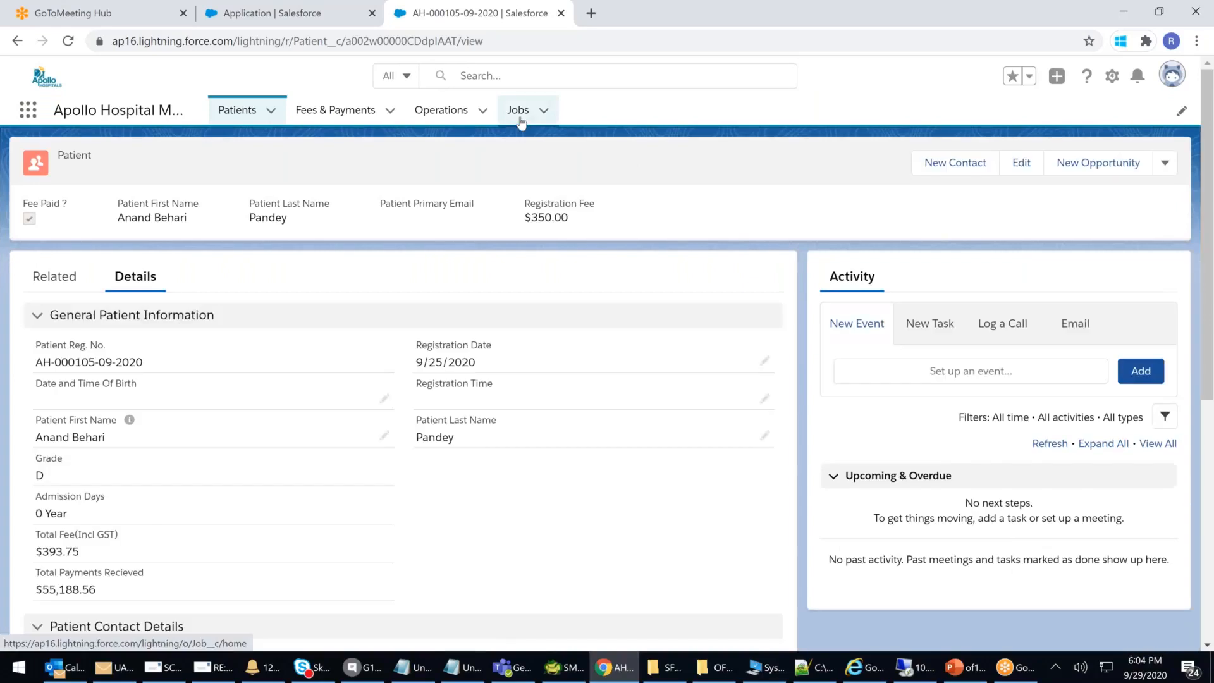
Go back to the Application object's browser tab and open the Tabs settings page from Setup
{"action": "left_click", "coordinate": [278, 12]}
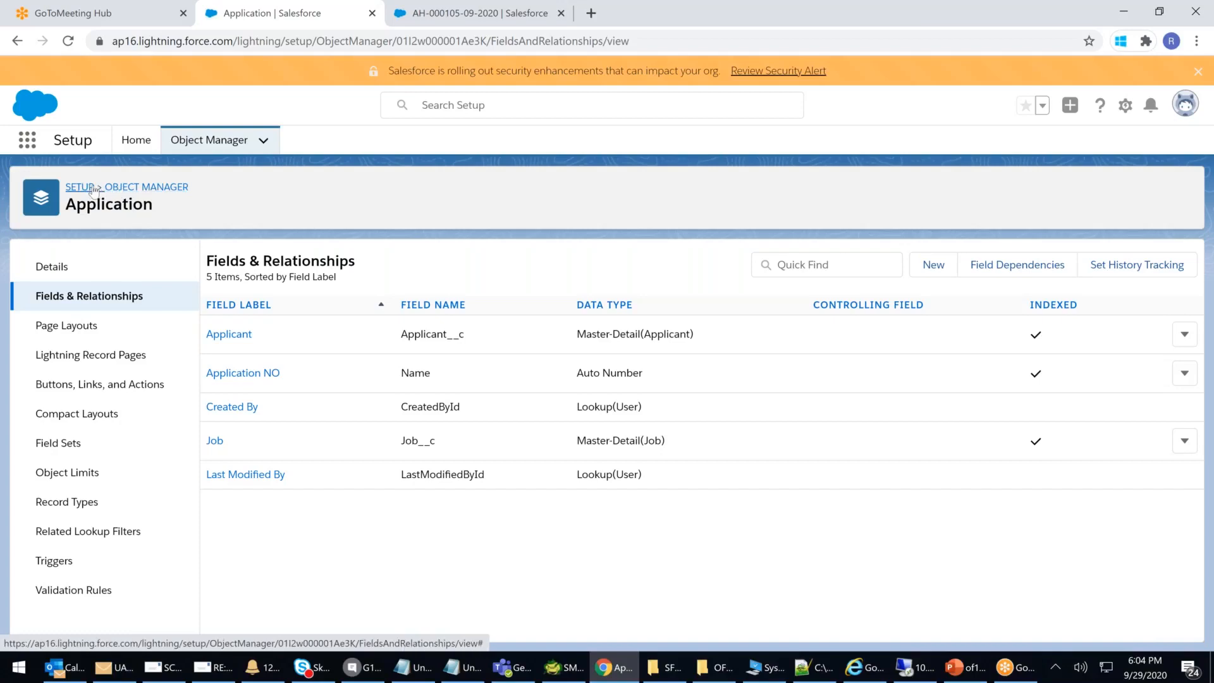
{"action": "left_click", "coordinate": [79, 187]}
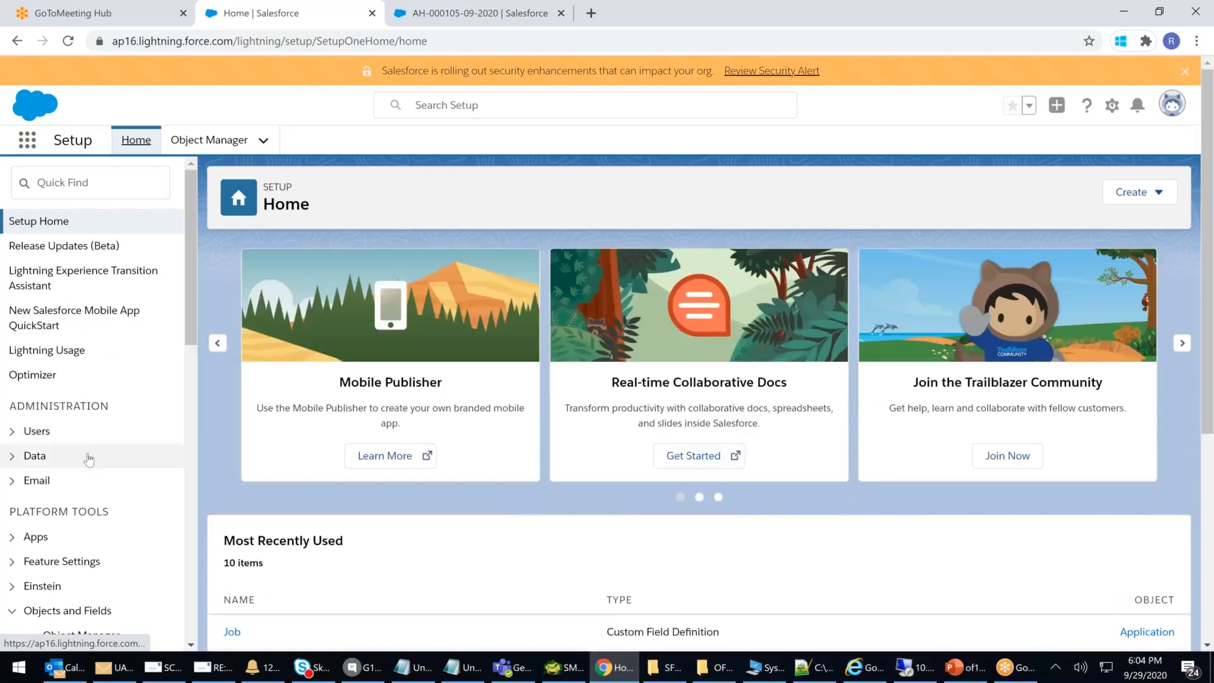
{"action": "scroll", "coordinate": [29, 417], "scroll_direction": "down", "scroll_amount": 3}
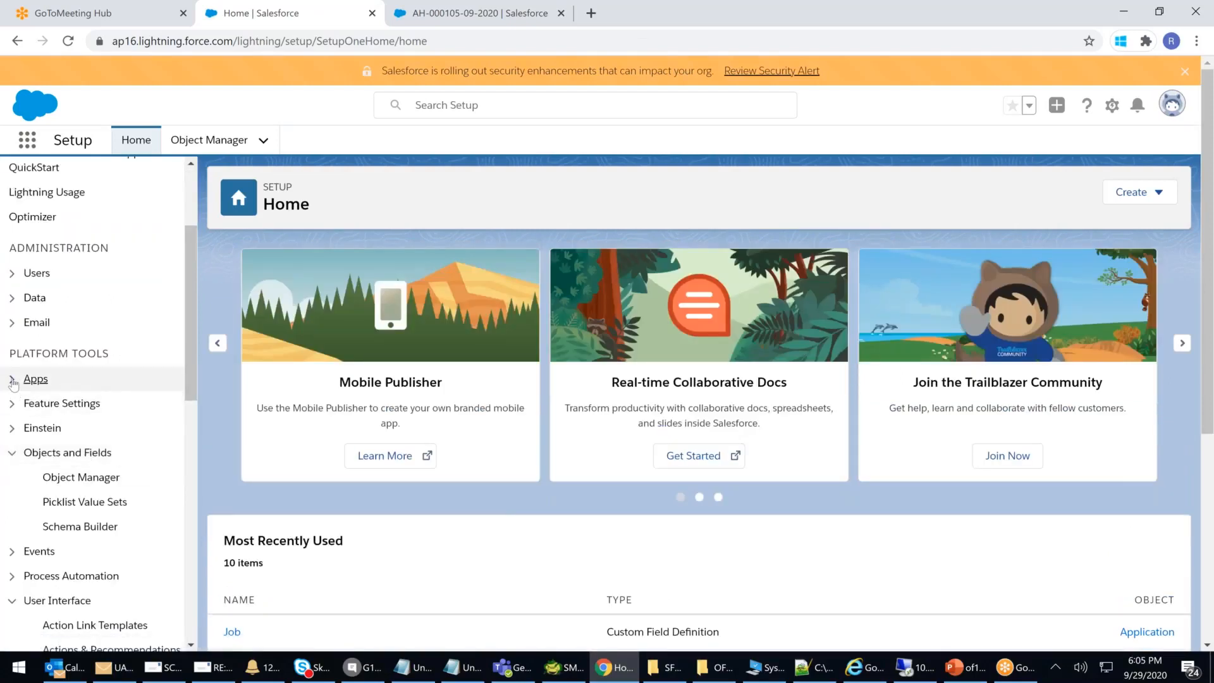
{"action": "left_click", "coordinate": [12, 378]}
{"action": "left_click", "coordinate": [63, 403]}
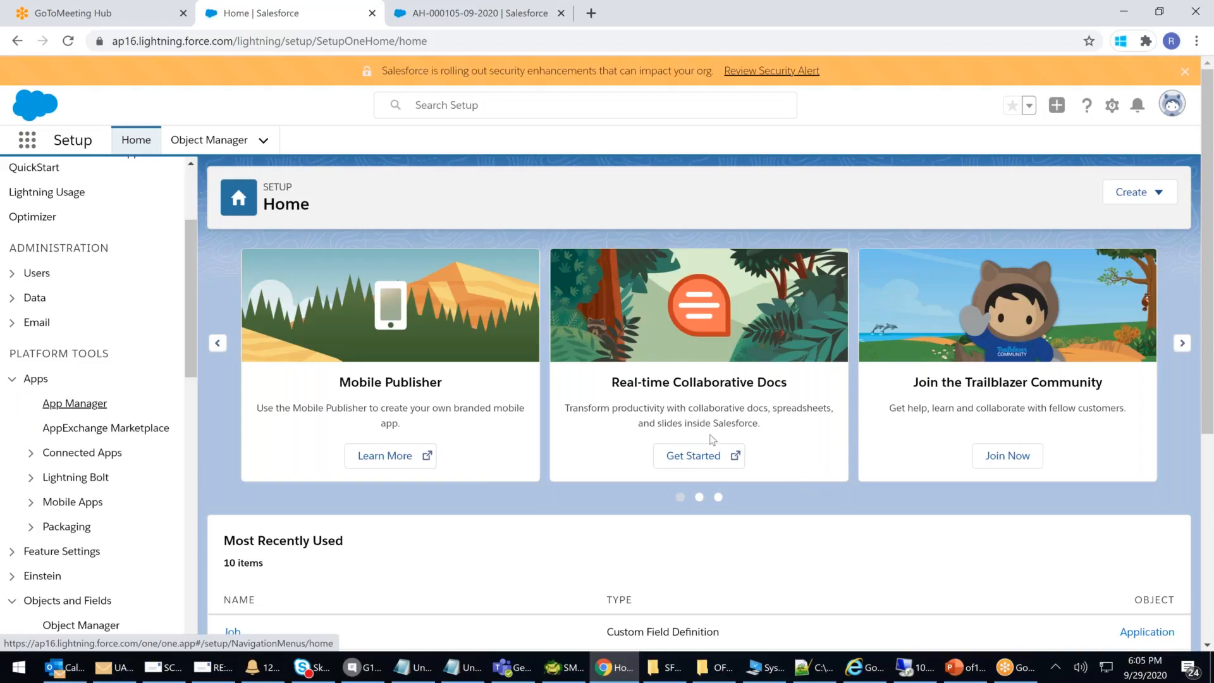
{"action": "scroll", "coordinate": [111, 490], "scroll_direction": "down", "scroll_amount": 9}
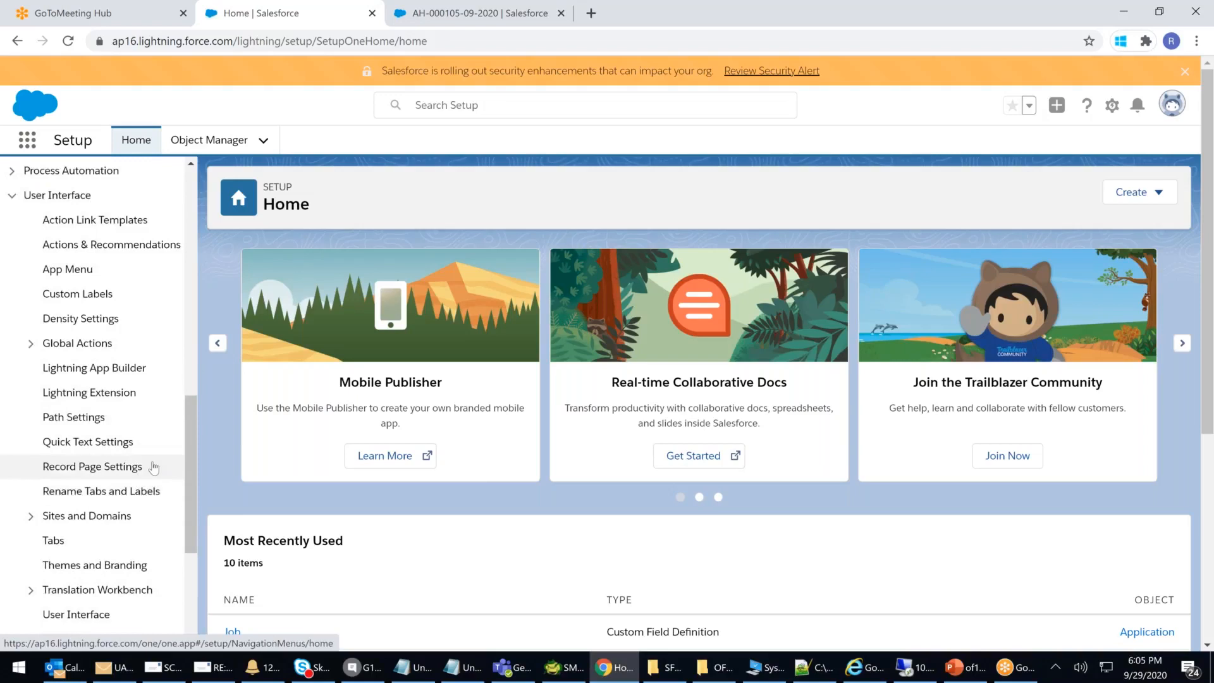
{"action": "scroll", "coordinate": [150, 465], "scroll_direction": "up", "scroll_amount": 4}
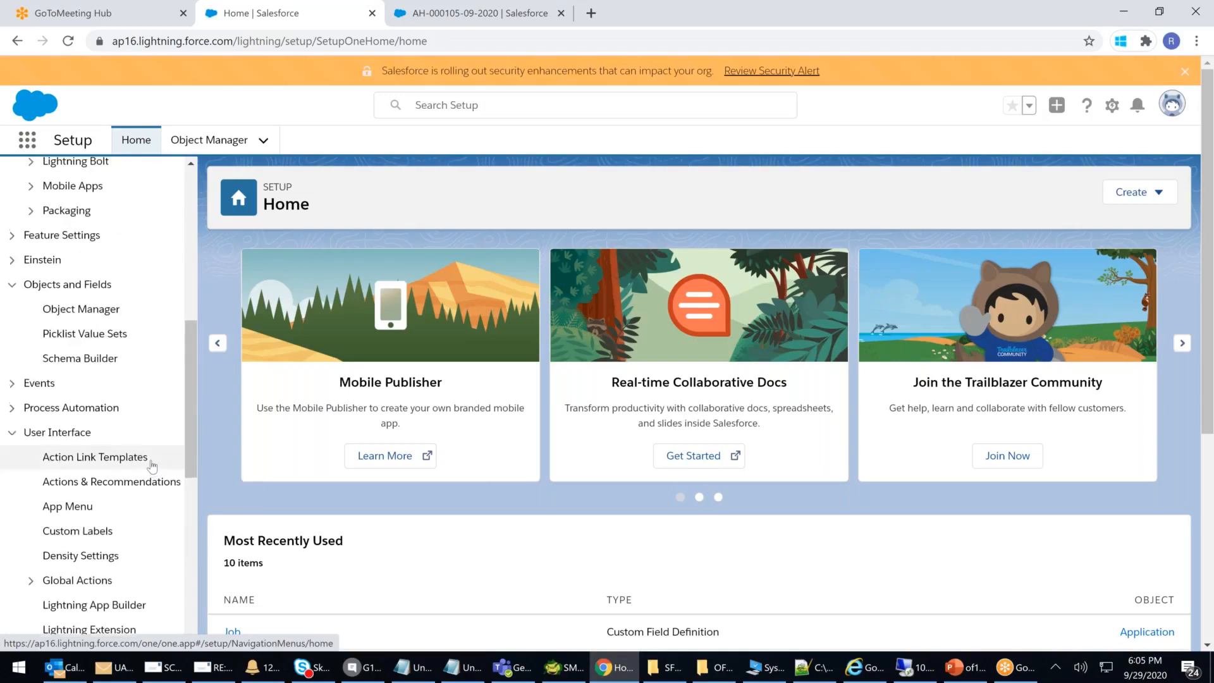
{"action": "scroll", "coordinate": [76, 447], "scroll_direction": "down", "scroll_amount": 3}
{"action": "scroll", "coordinate": [77, 448], "scroll_direction": "down", "scroll_amount": 3}
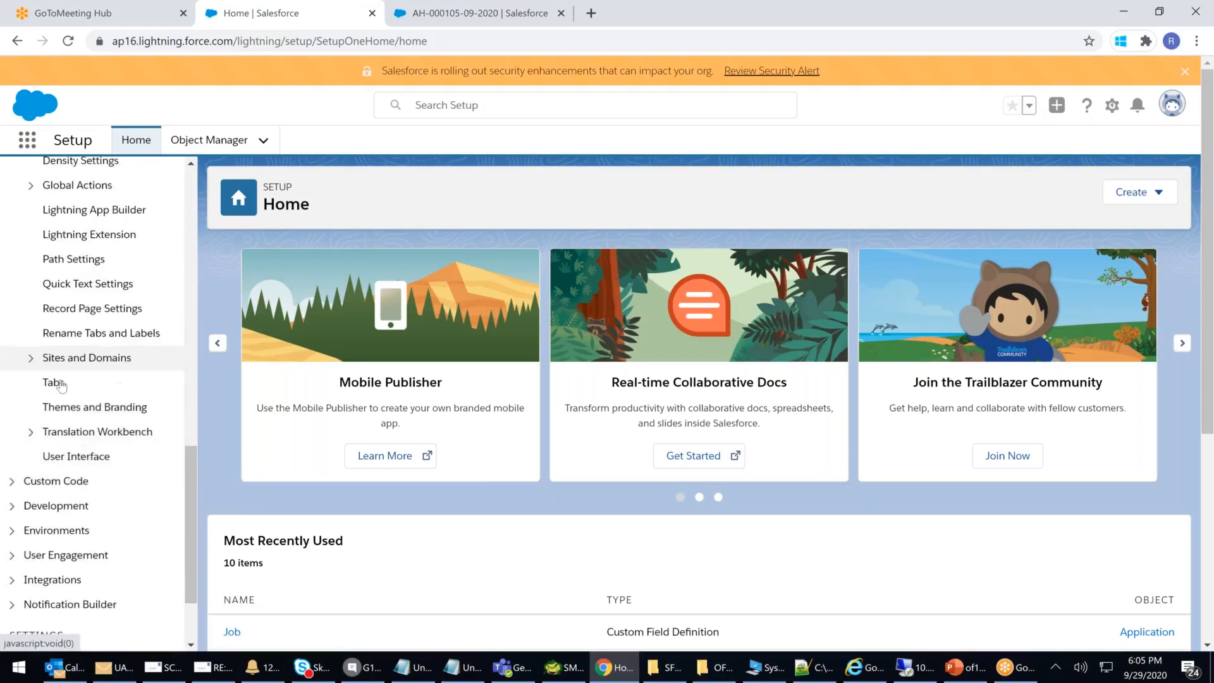
{"action": "left_click", "coordinate": [54, 382]}
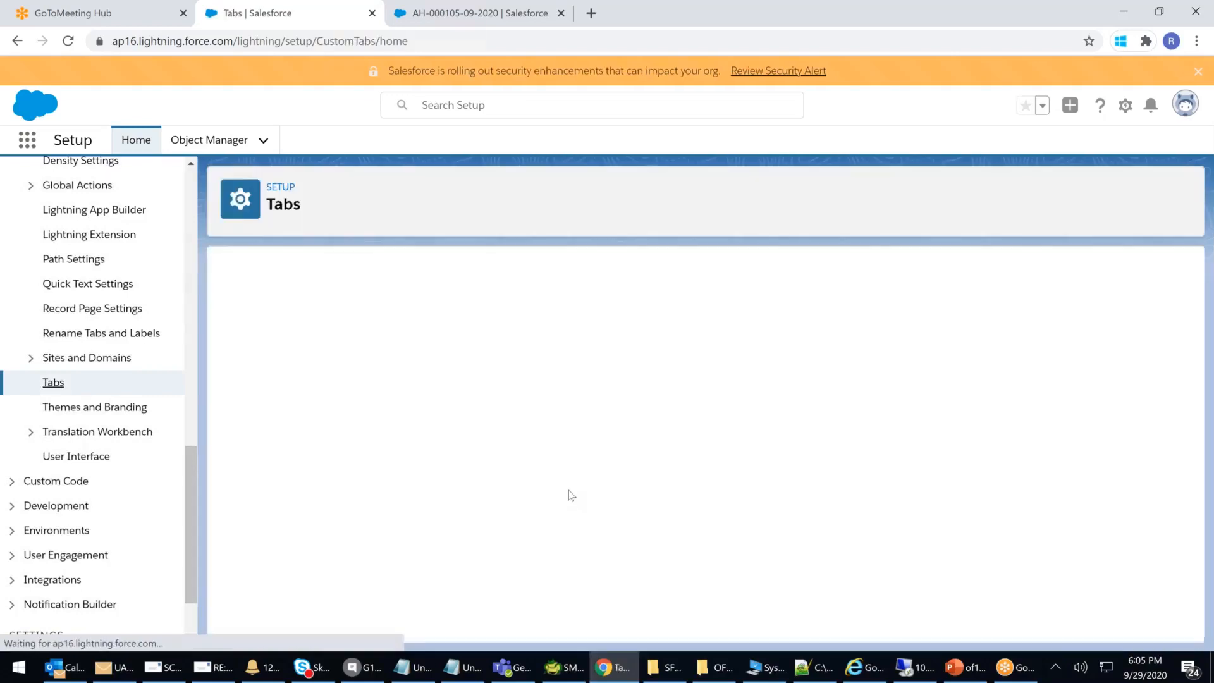
Examine the Applicants and Jobs entries in the list of custom object tabs
{"action": "scroll", "coordinate": [571, 495], "scroll_direction": "down", "scroll_amount": 1}
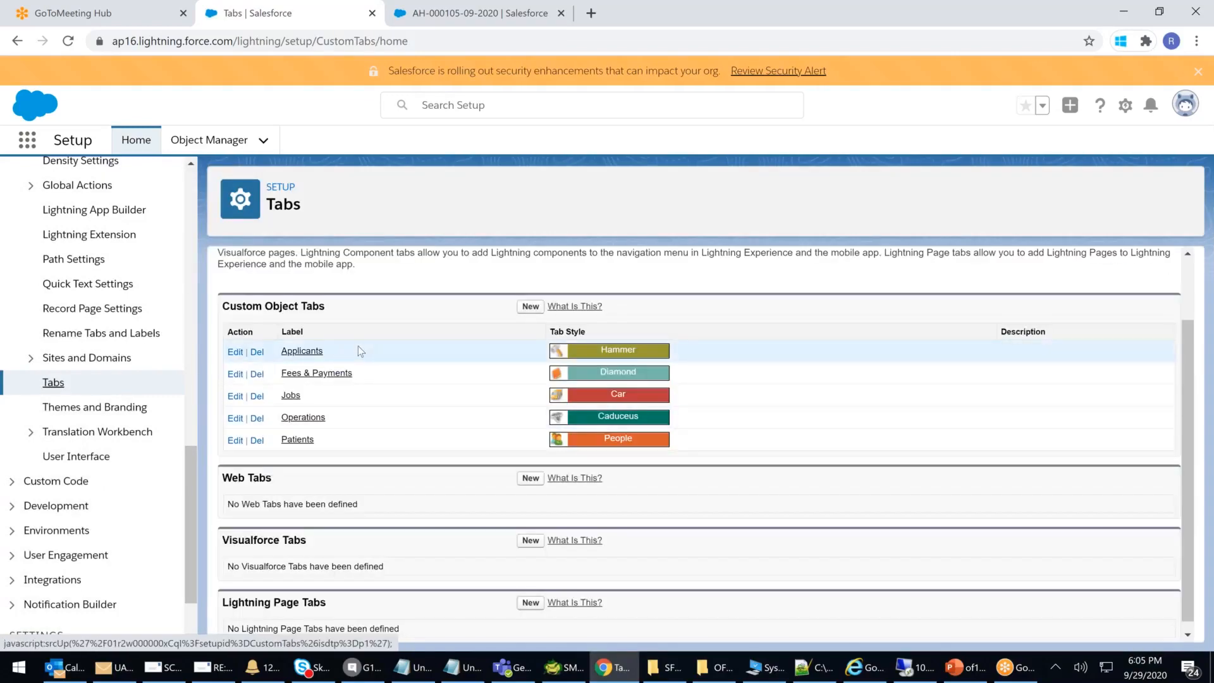
{"action": "left_click_drag", "start_coordinate": [358, 348], "coordinate": [281, 347]}
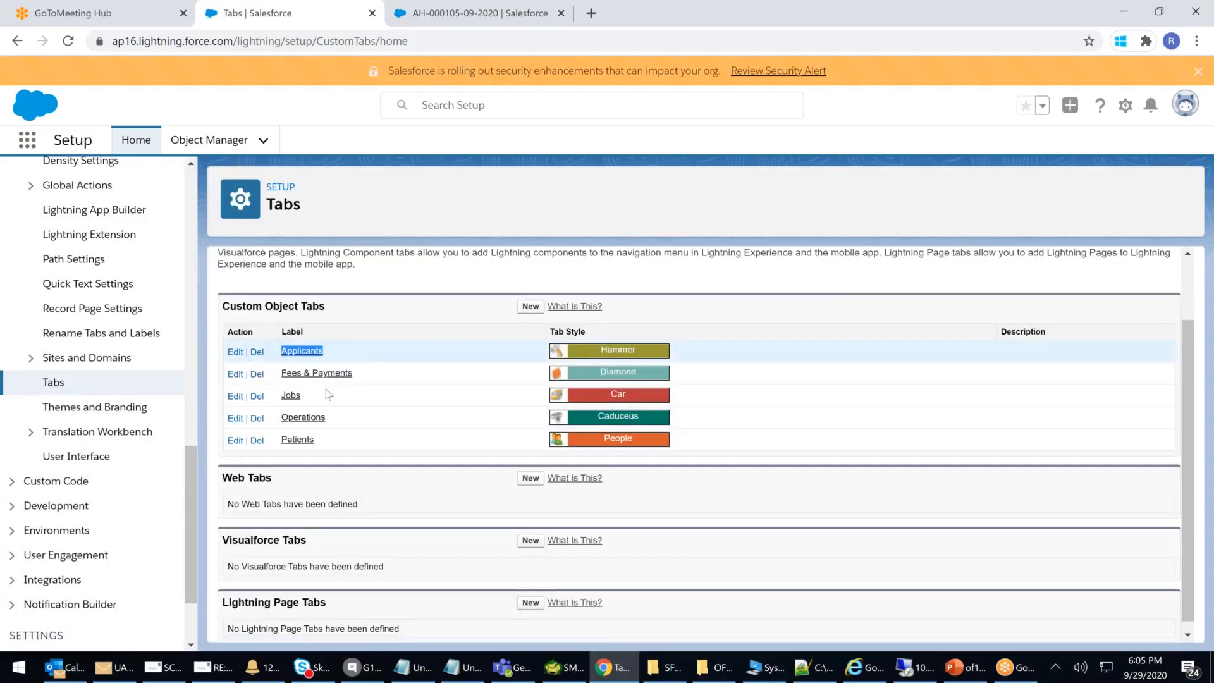
{"action": "left_click_drag", "start_coordinate": [302, 396], "coordinate": [280, 396]}
{"action": "left_click_drag", "start_coordinate": [353, 360], "coordinate": [274, 336]}
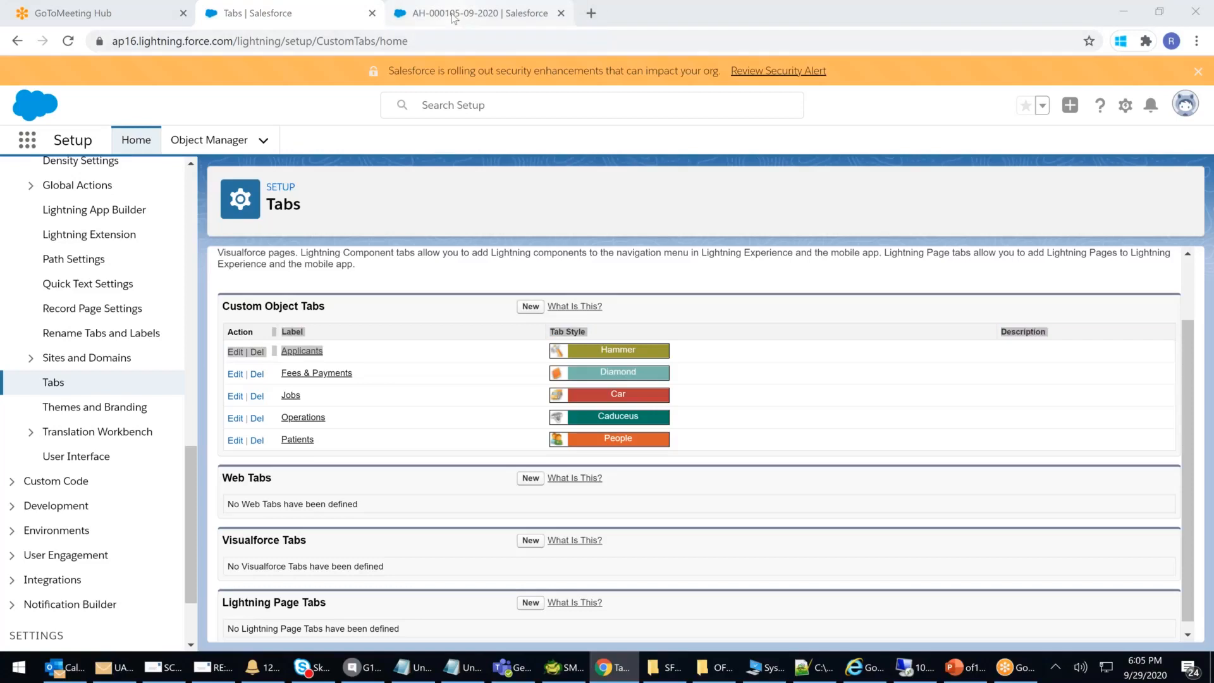
Go to the hospital management app's browser tab, open the Patients list and reload it twice to check the available tabs
{"action": "left_click", "coordinate": [454, 18]}
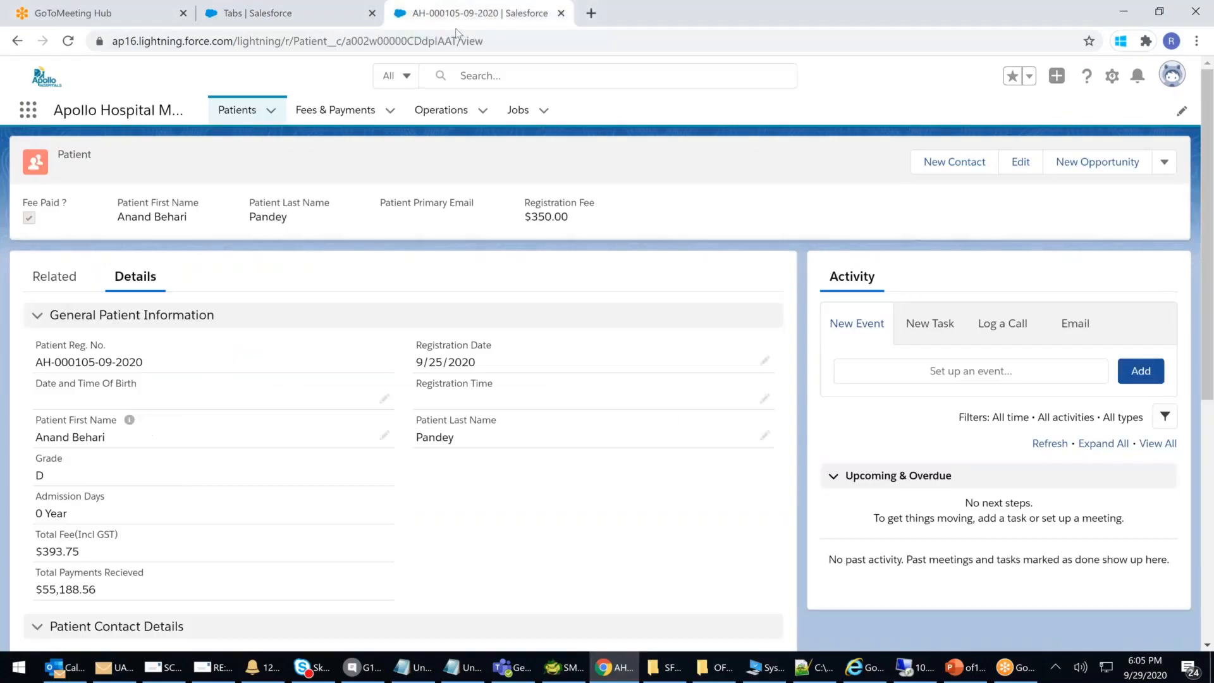
{"action": "left_click", "coordinate": [233, 111]}
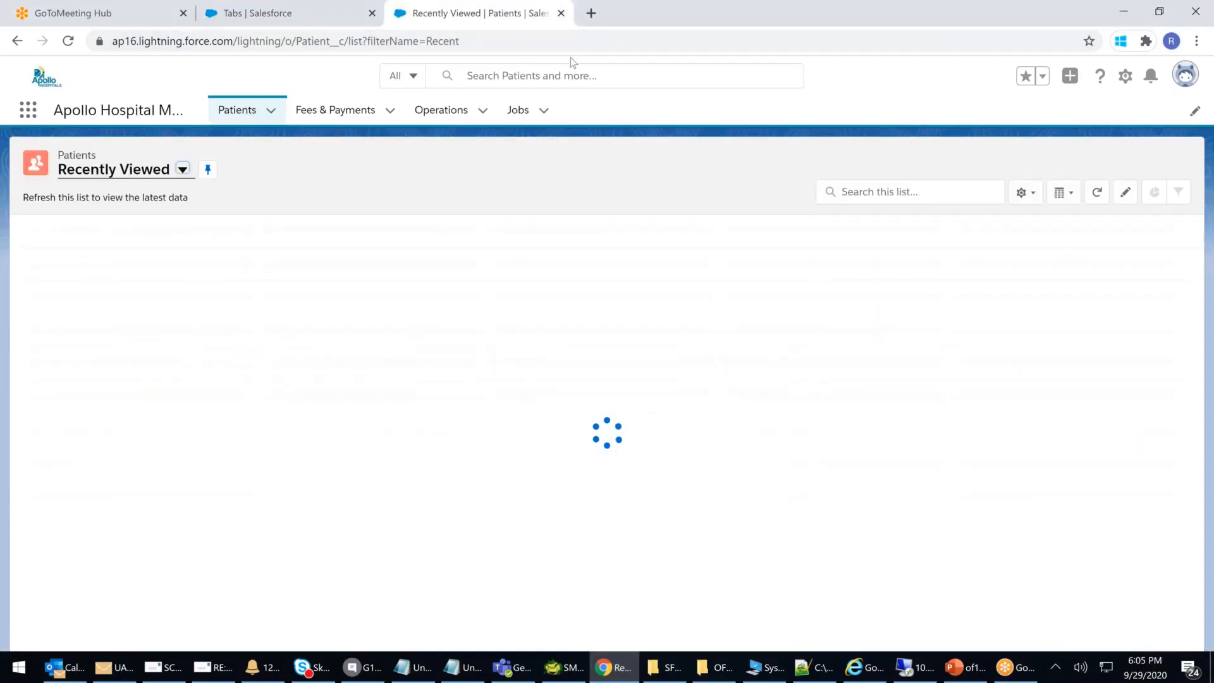
{"action": "left_click", "coordinate": [539, 41]}
{"action": "key", "text": "Return"}
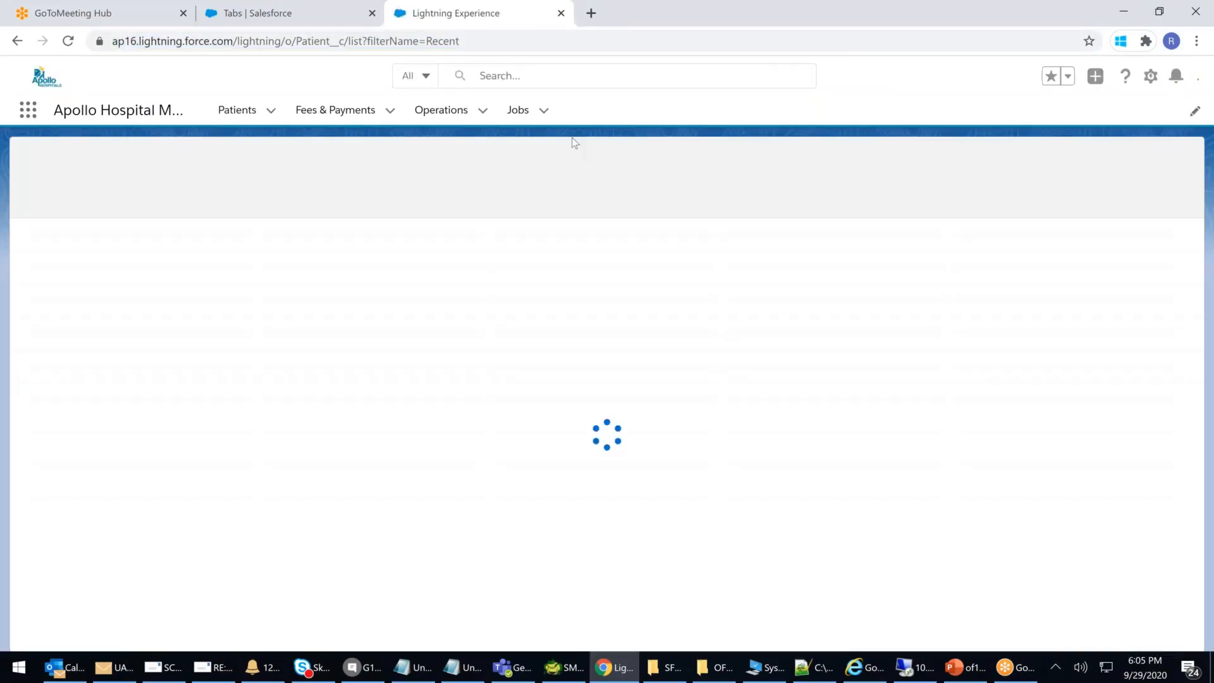
{"action": "left_click", "coordinate": [569, 41]}
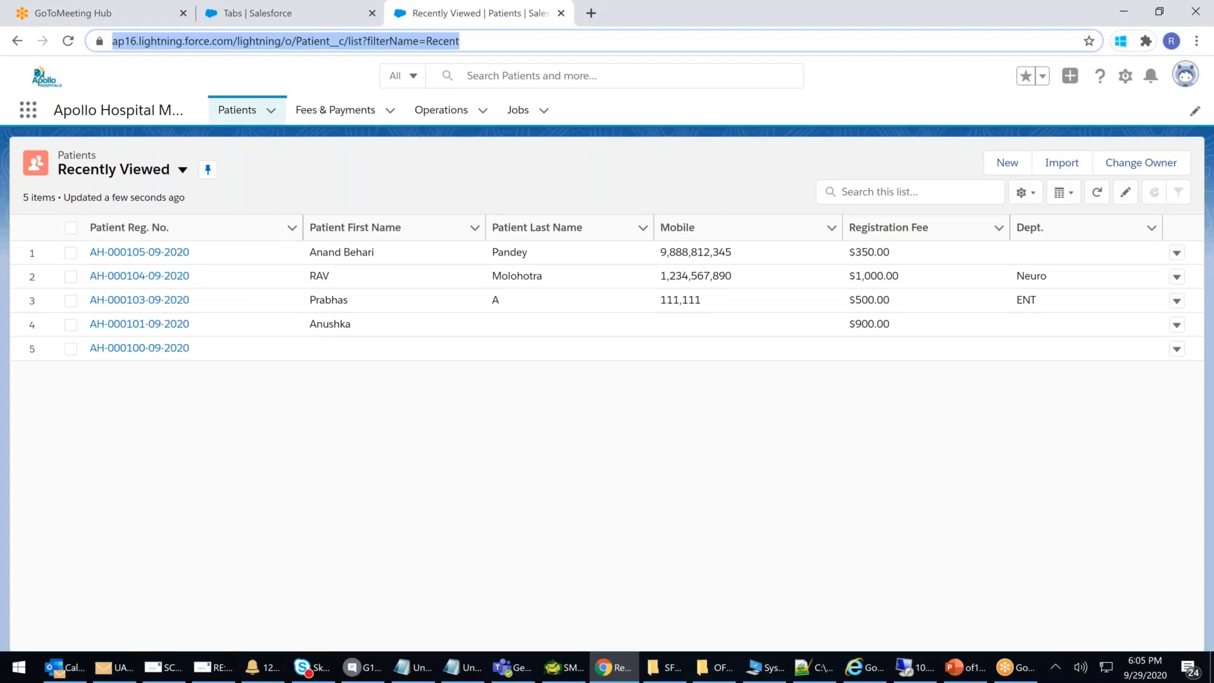
{"action": "key", "text": "Return"}
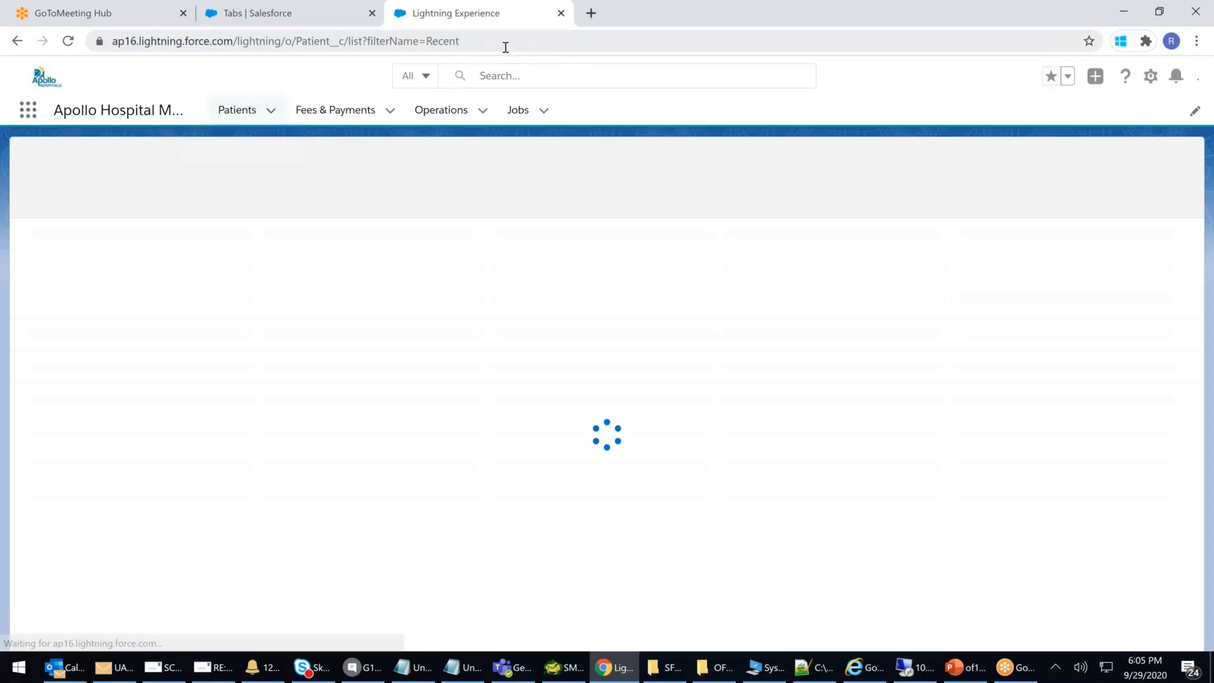
Return to the Setup browser tab and open the Apollo Hospital Management app for editing from the App Manager
{"action": "left_click", "coordinate": [252, 11]}
{"action": "scroll", "coordinate": [150, 315], "scroll_direction": "up", "scroll_amount": 8}
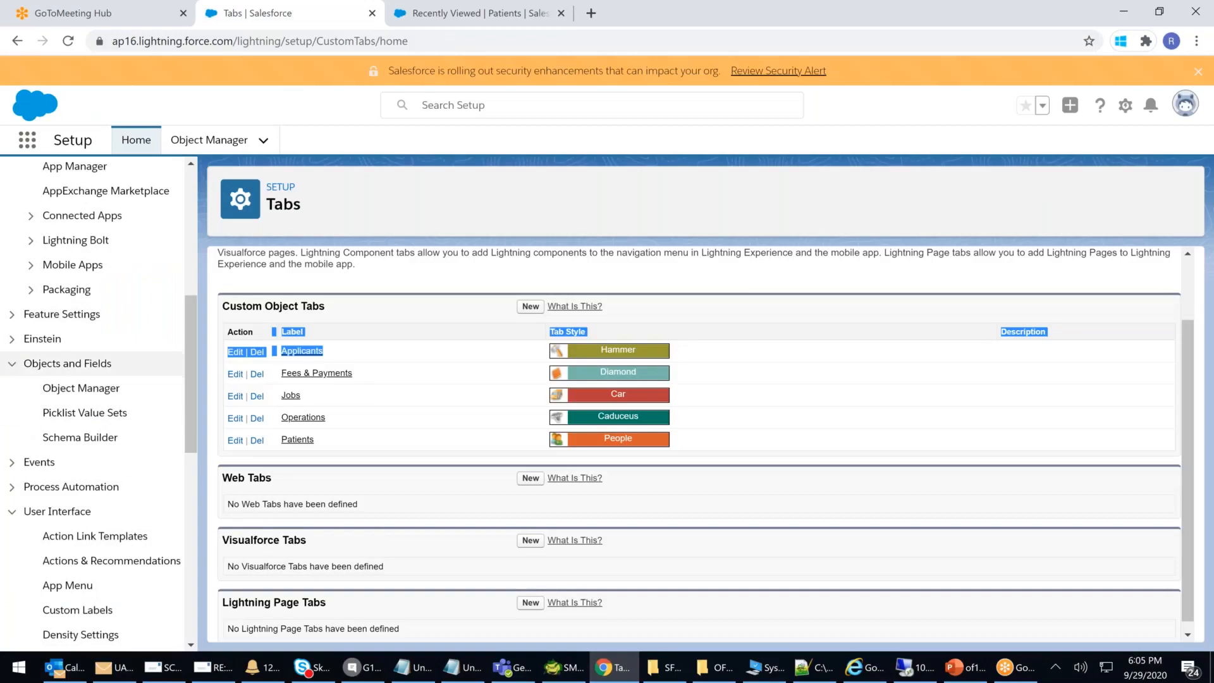
{"action": "scroll", "coordinate": [143, 373], "scroll_direction": "up", "scroll_amount": 3}
{"action": "left_click", "coordinate": [68, 321]}
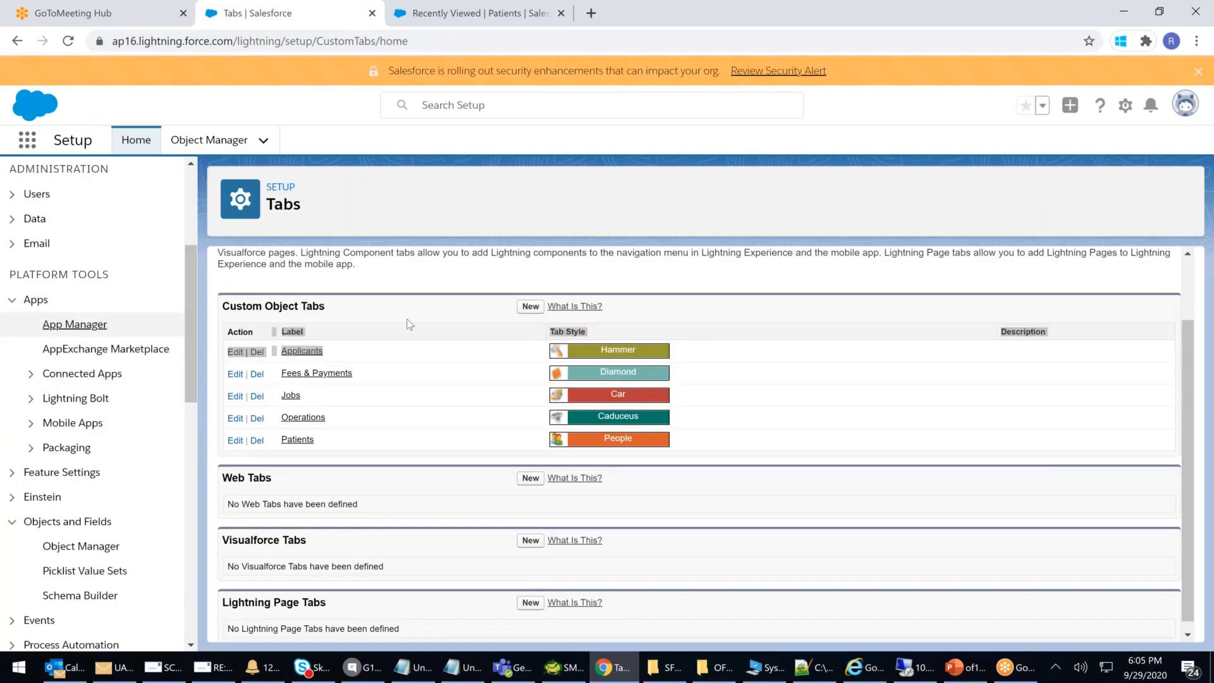
{"action": "left_click", "coordinate": [76, 327]}
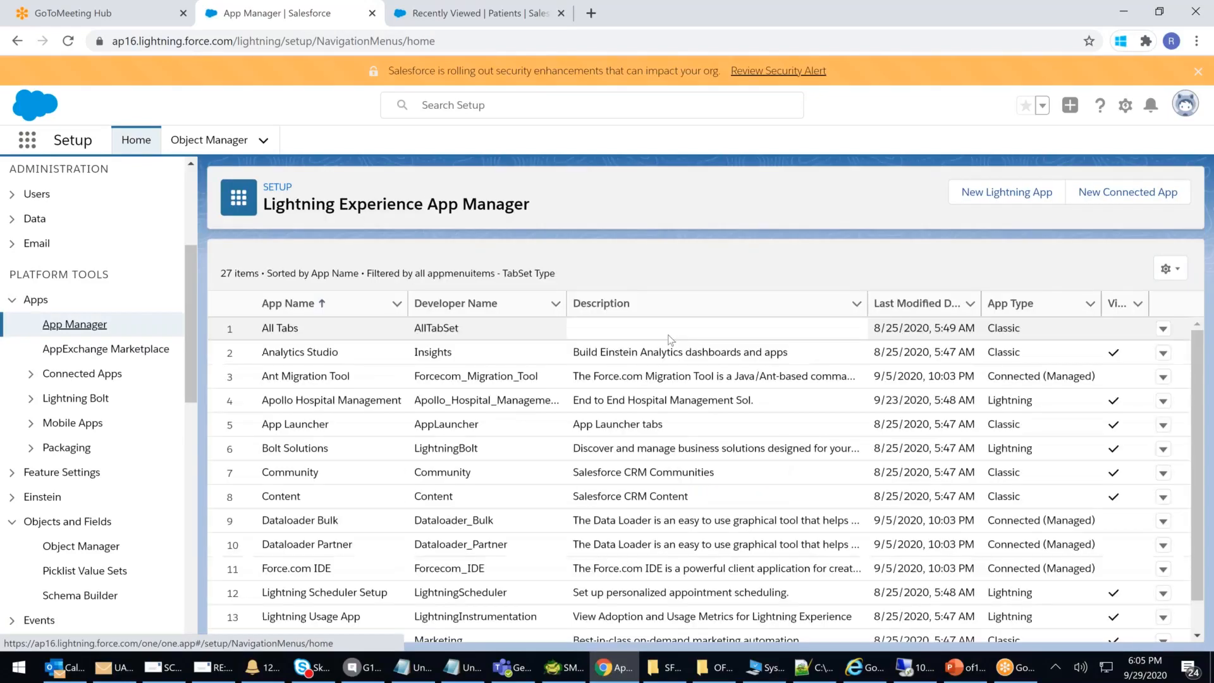
{"action": "left_click_drag", "start_coordinate": [493, 393], "coordinate": [1153, 399]}
{"action": "left_click", "coordinate": [1162, 401]}
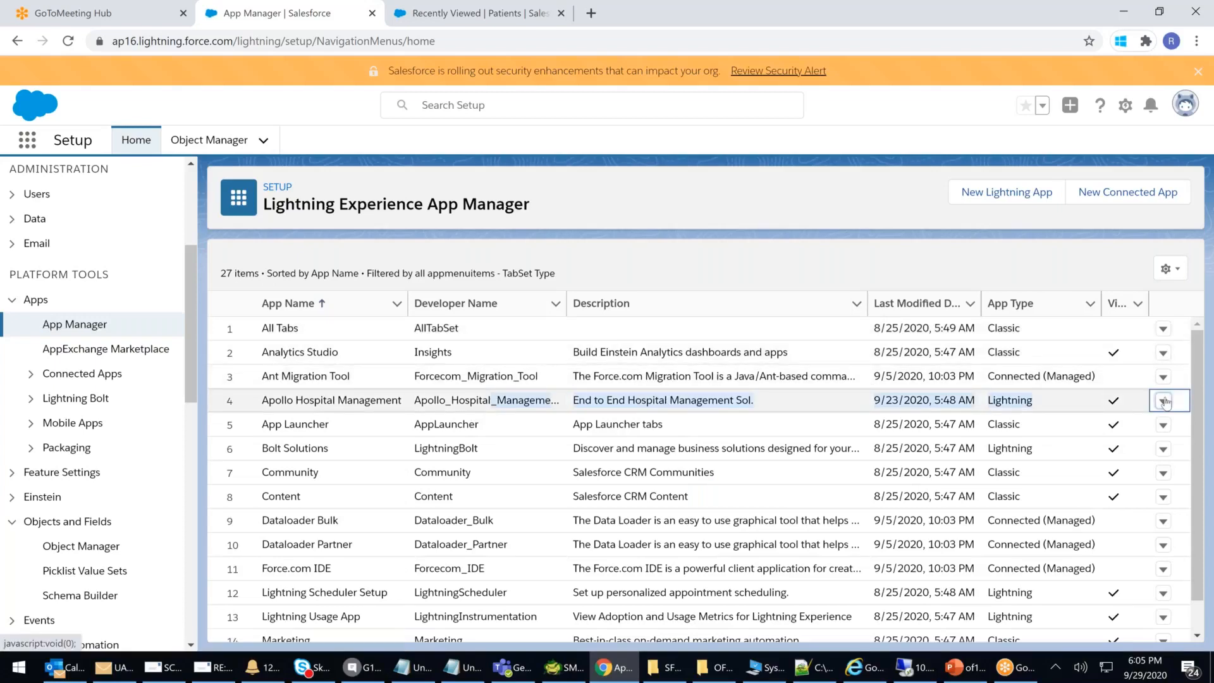
{"action": "left_click", "coordinate": [1110, 430]}
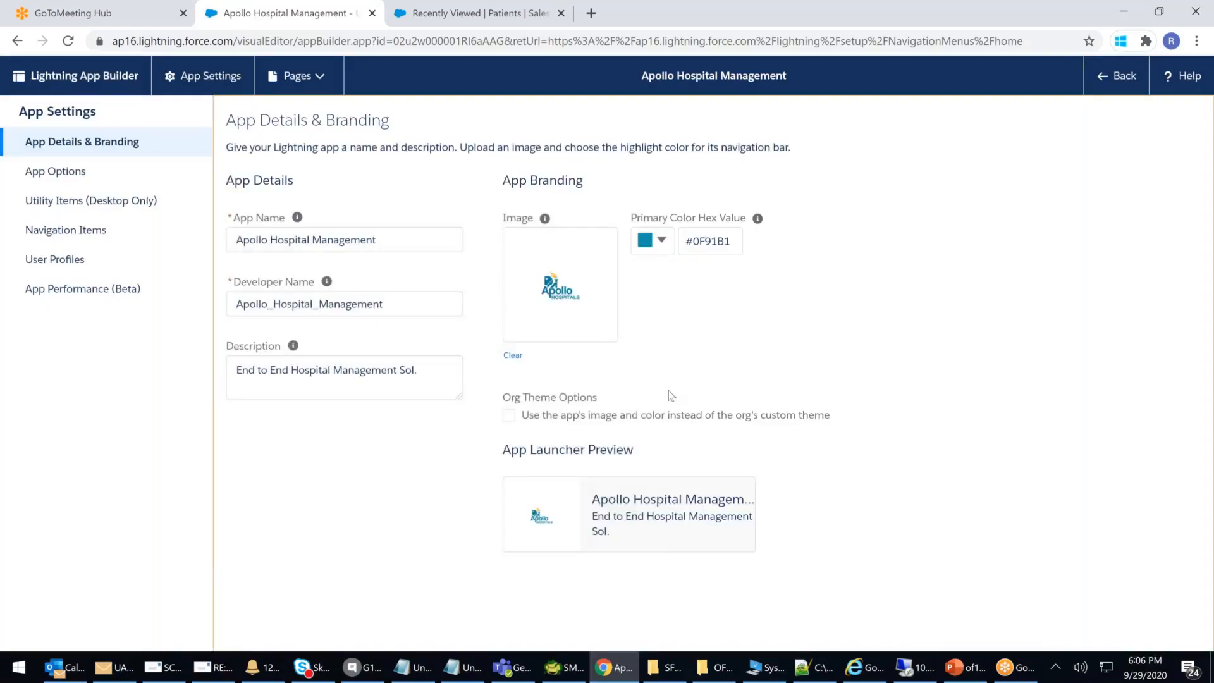
Add Applicants to the app's navigation items, save the change and return to Setup
{"action": "left_click", "coordinate": [89, 231]}
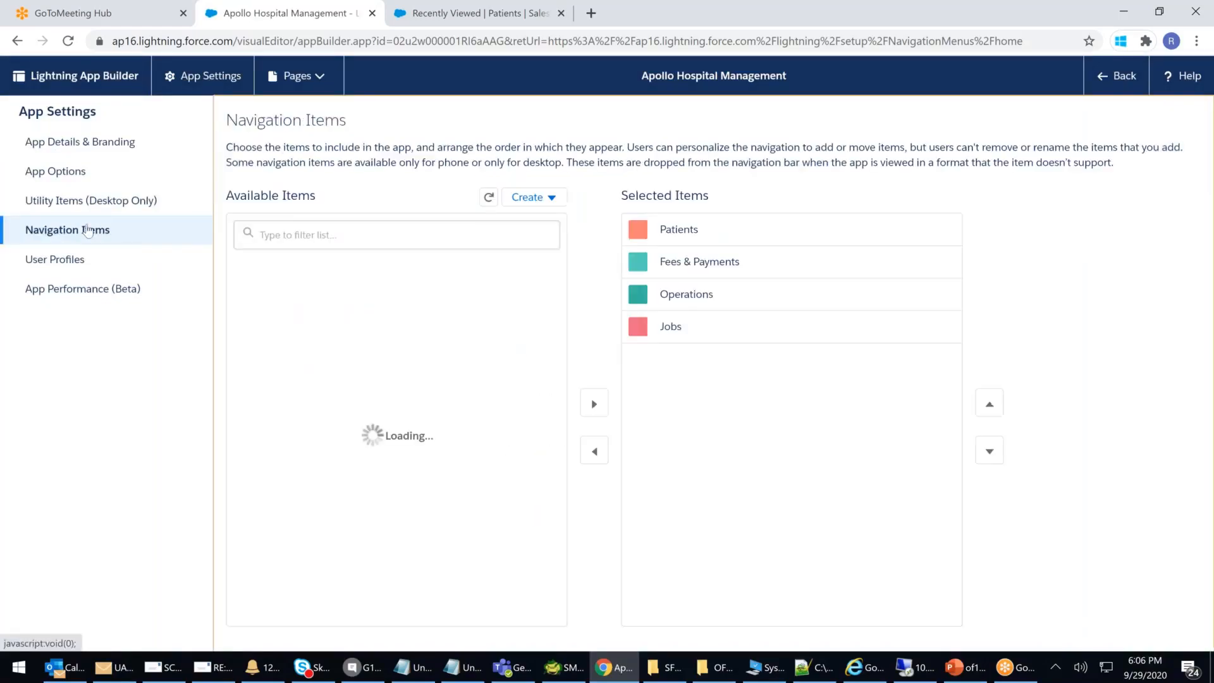
{"action": "left_click", "coordinate": [285, 338]}
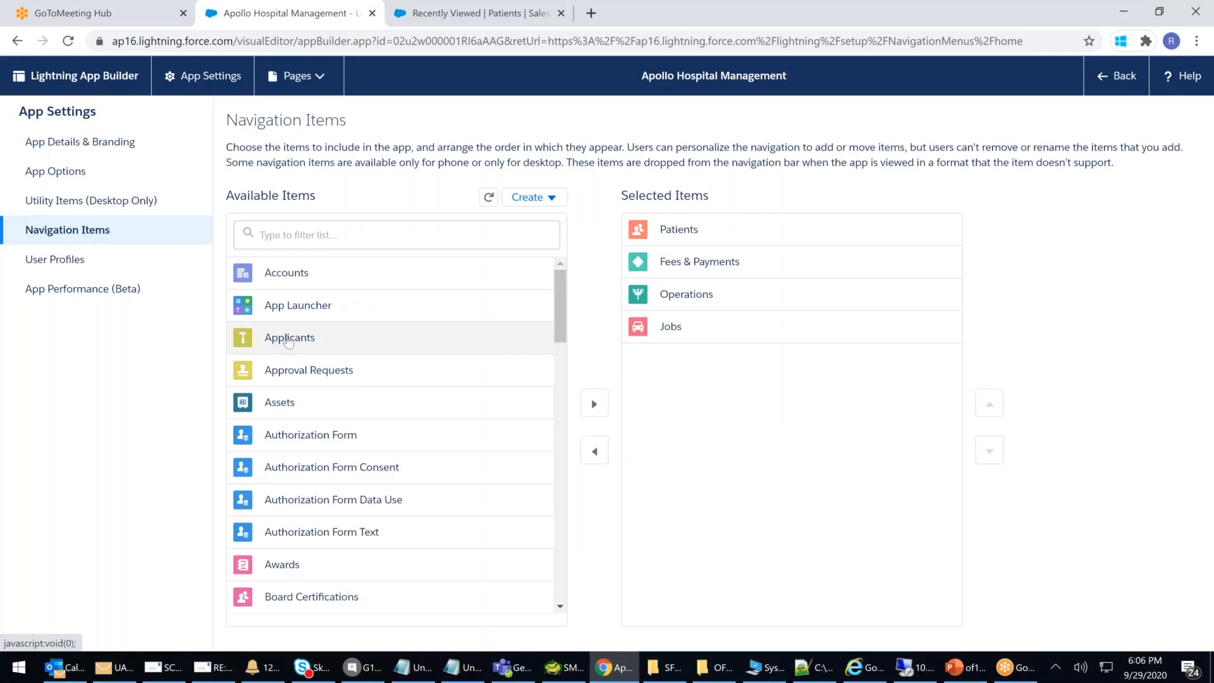
{"action": "left_click", "coordinate": [596, 402]}
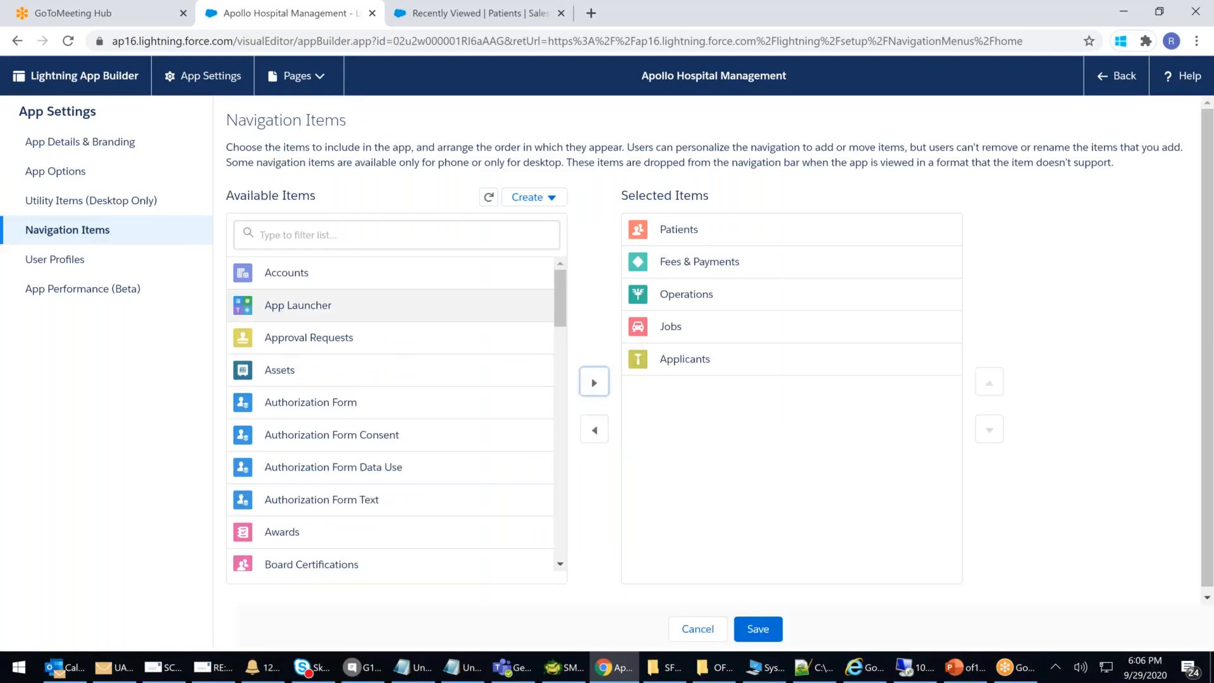
{"action": "left_click", "coordinate": [765, 627]}
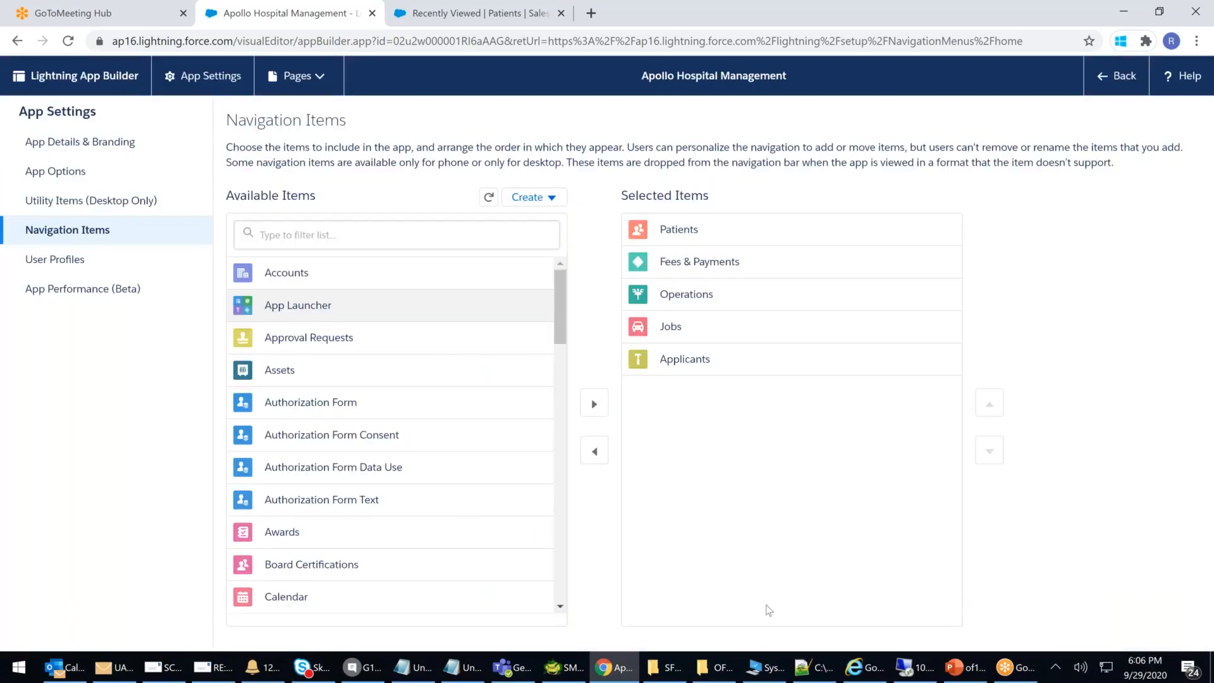
{"action": "left_click", "coordinate": [1113, 77]}
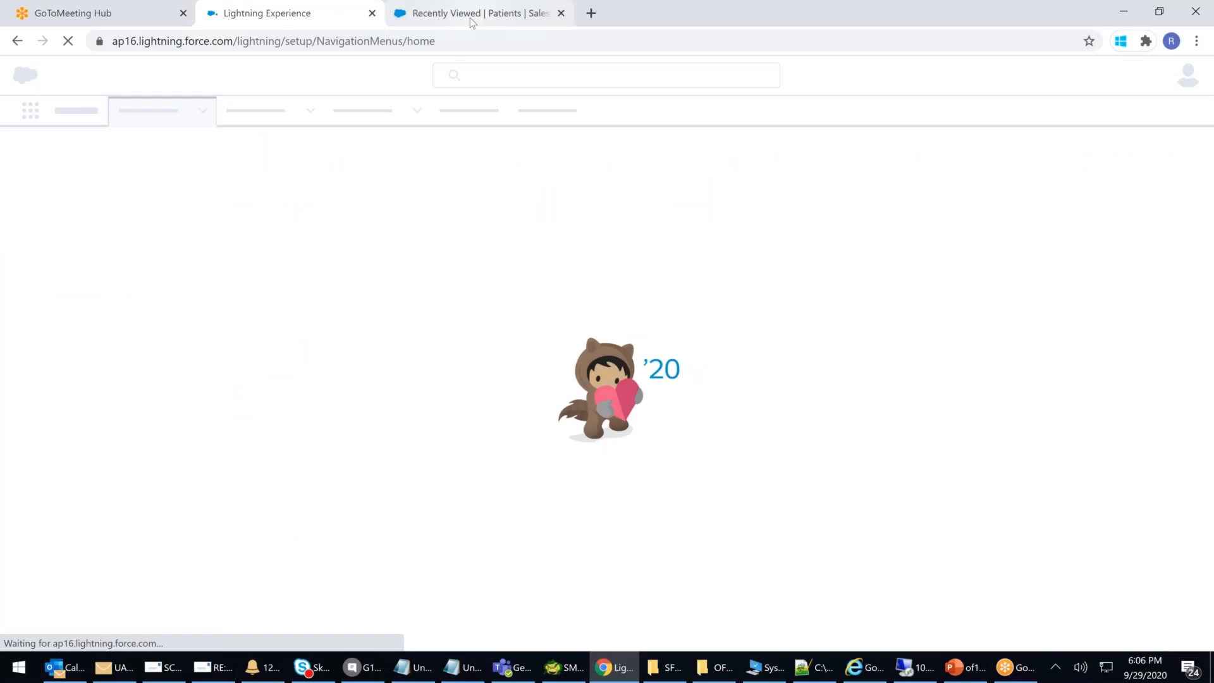
Reload the Patients page in the hospital app's browser tab and open the Applicants list
{"action": "left_click", "coordinate": [469, 17]}
{"action": "left_click", "coordinate": [481, 41]}
{"action": "key", "text": "Return"}
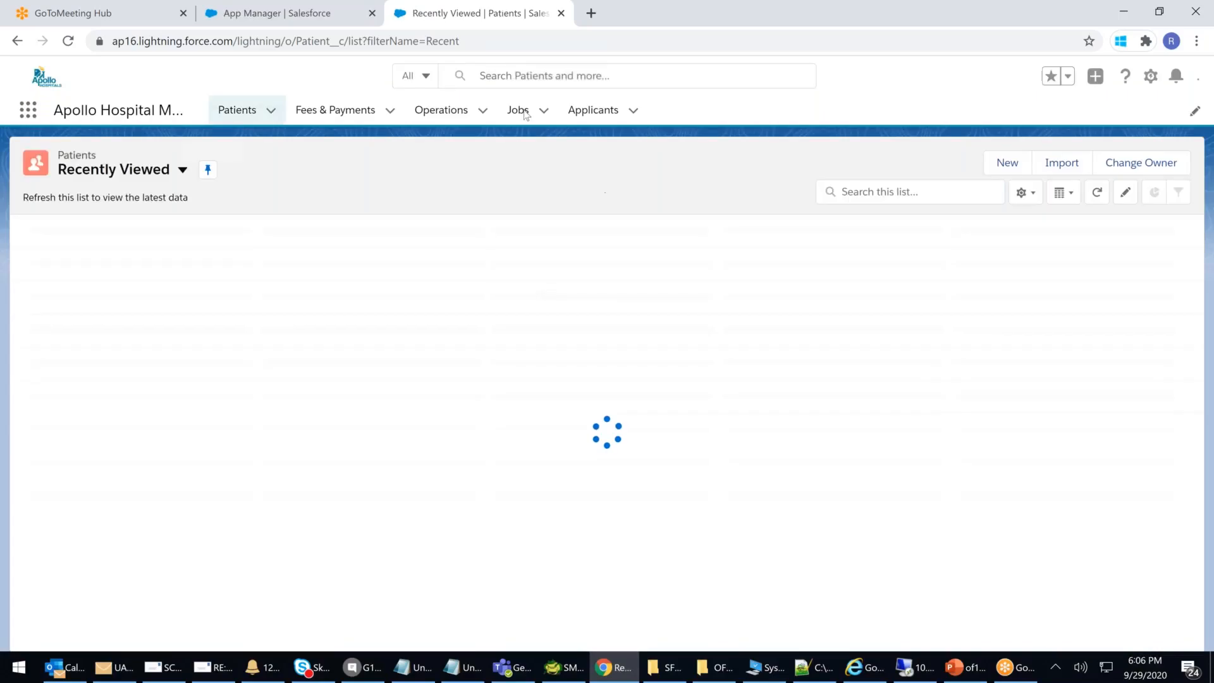
{"action": "left_click", "coordinate": [597, 114]}
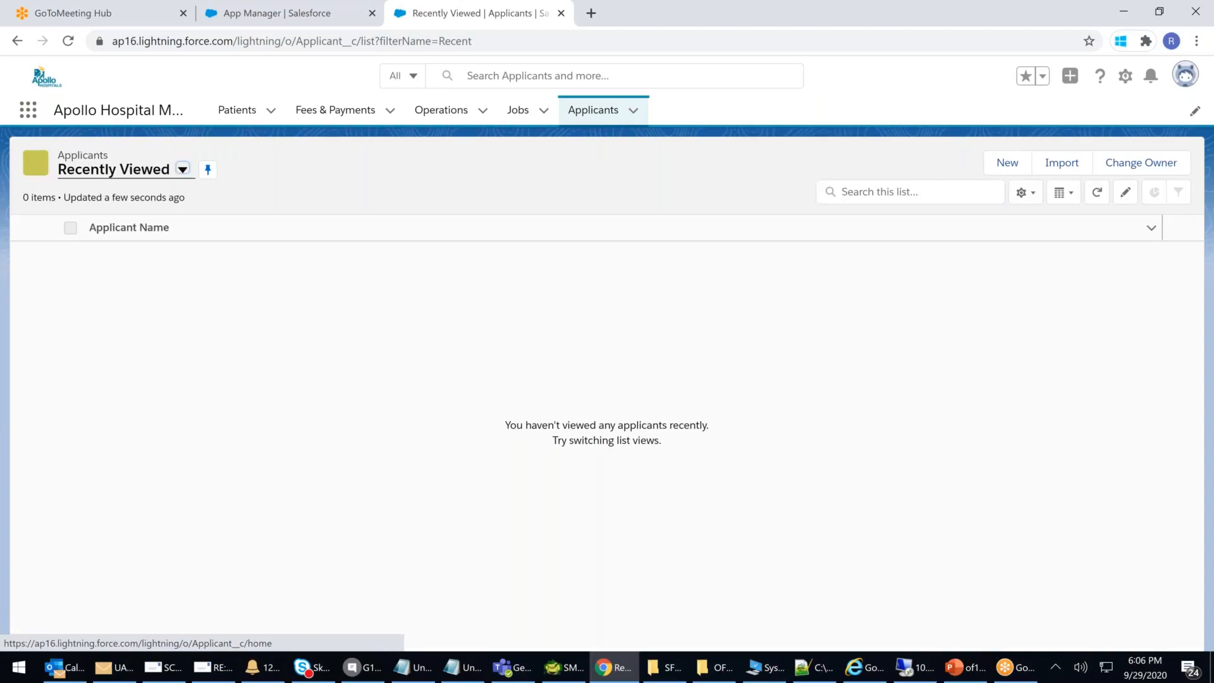
Check the applicants on the PowerPoint slide, create an applicant record for the first one, and save it with another new record started
{"action": "left_click", "coordinate": [969, 676]}
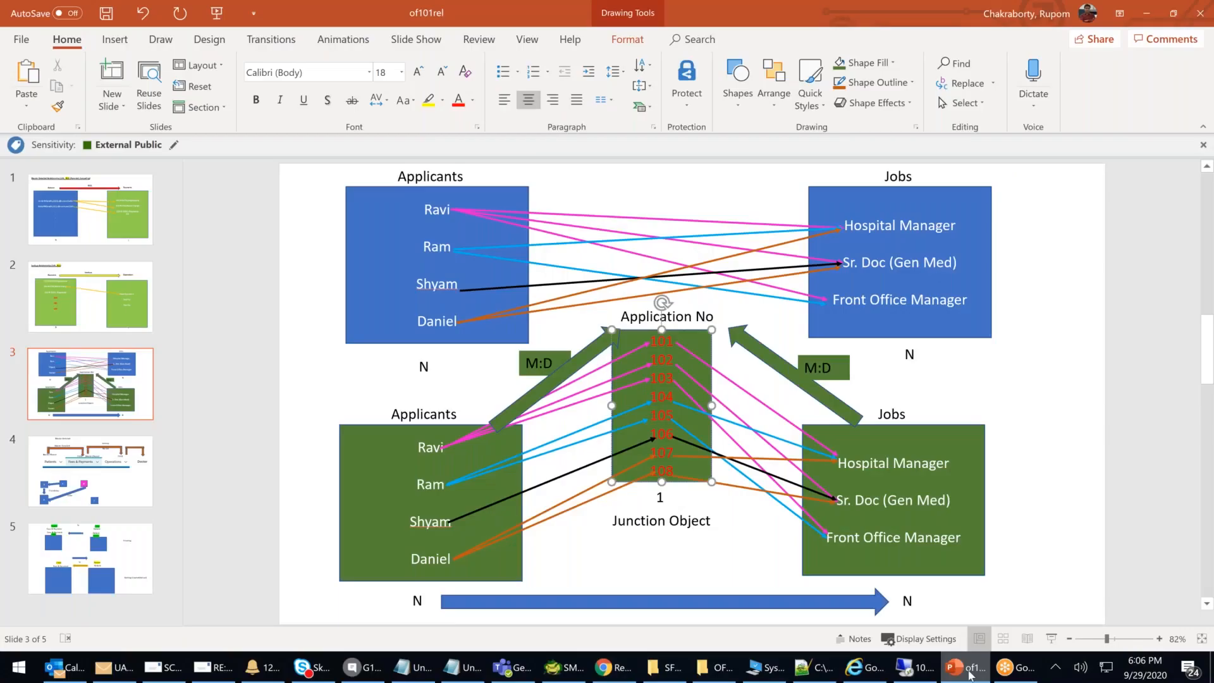
{"action": "left_click", "coordinate": [969, 676]}
{"action": "left_click", "coordinate": [1012, 163]}
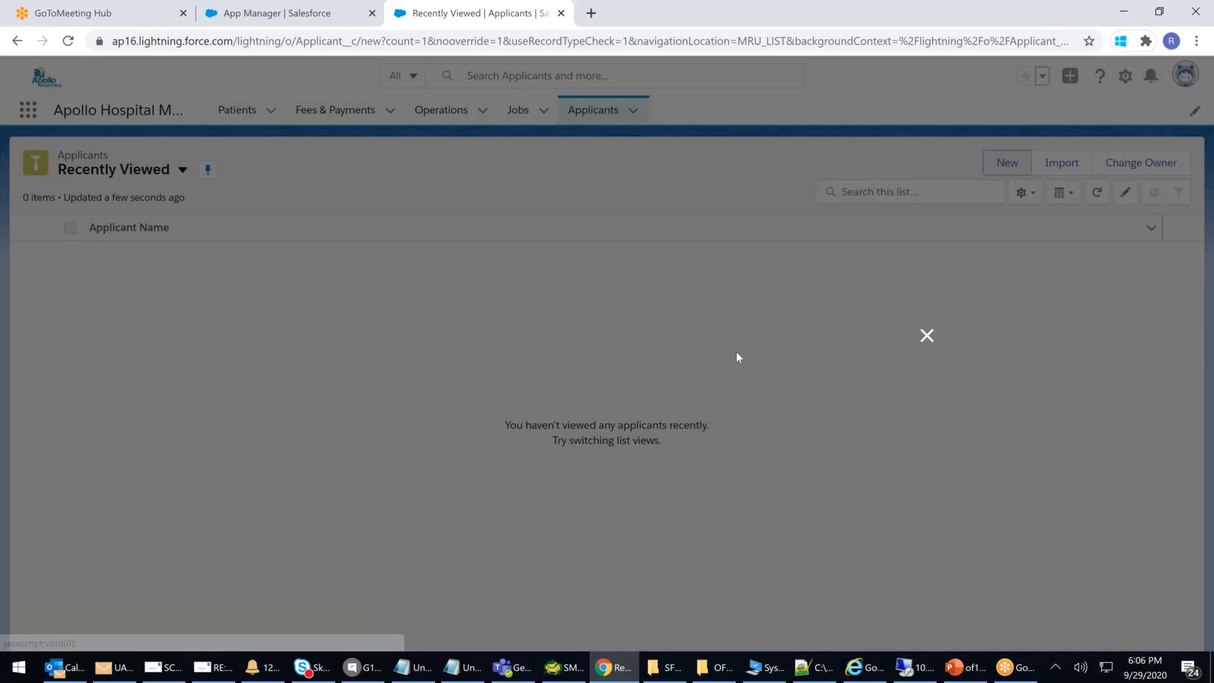
{"action": "type", "text": "rAVU"}
{"action": "key", "text": "BackSpace"}
{"action": "key", "text": "BackSpace"}
{"action": "key", "text": "BackSpace"}
{"action": "key", "text": "BackSpace"}
{"action": "type", "text": "Ravi"}
{"action": "left_click", "coordinate": [827, 438]}
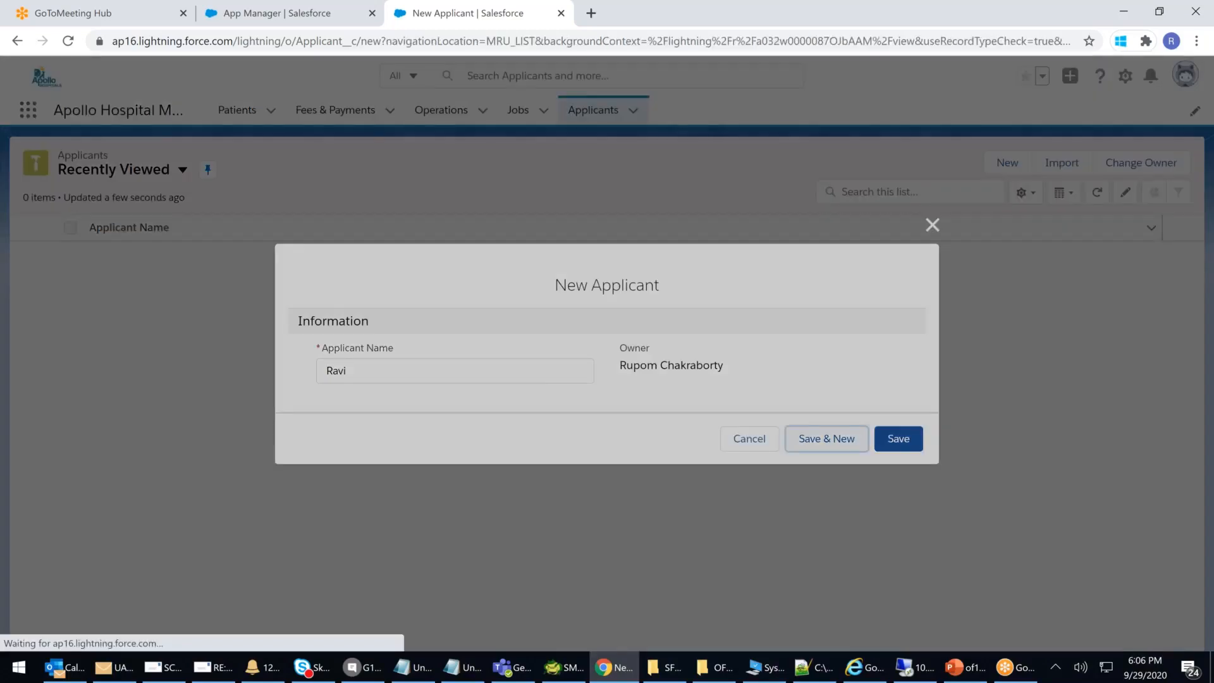
Create applicant records for the third and second people listed on the slide, starting another new record after each save
{"action": "type", "text": "Shyam"}
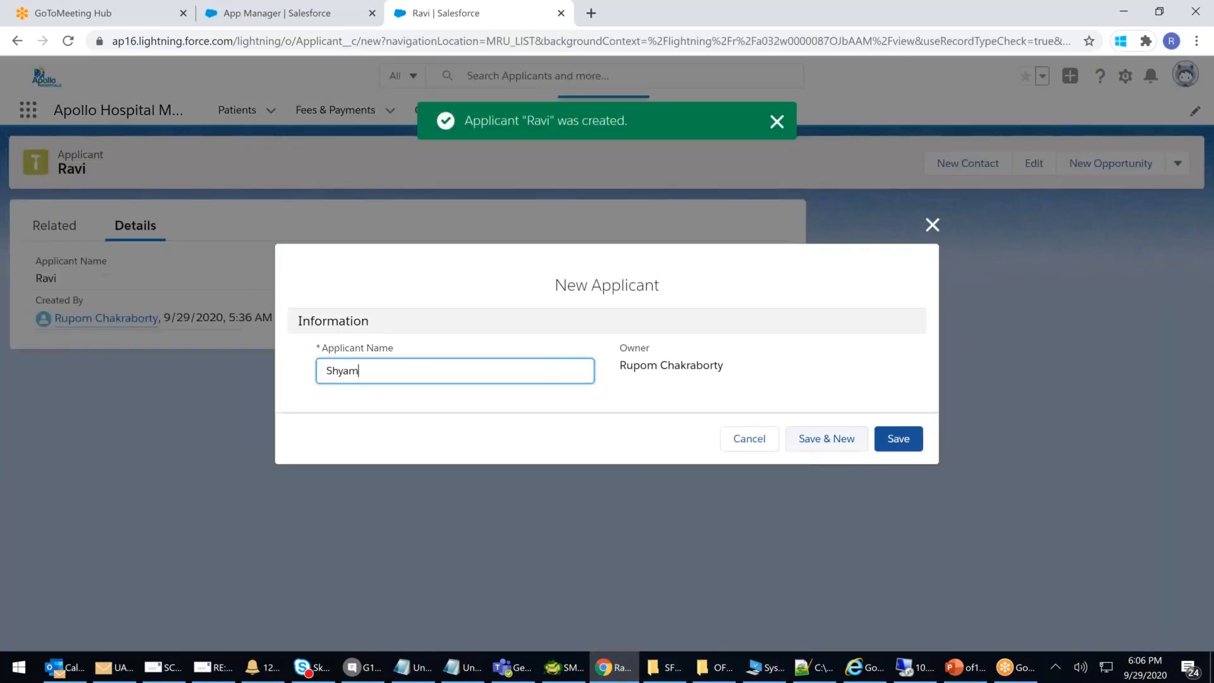
{"action": "left_click", "coordinate": [828, 437]}
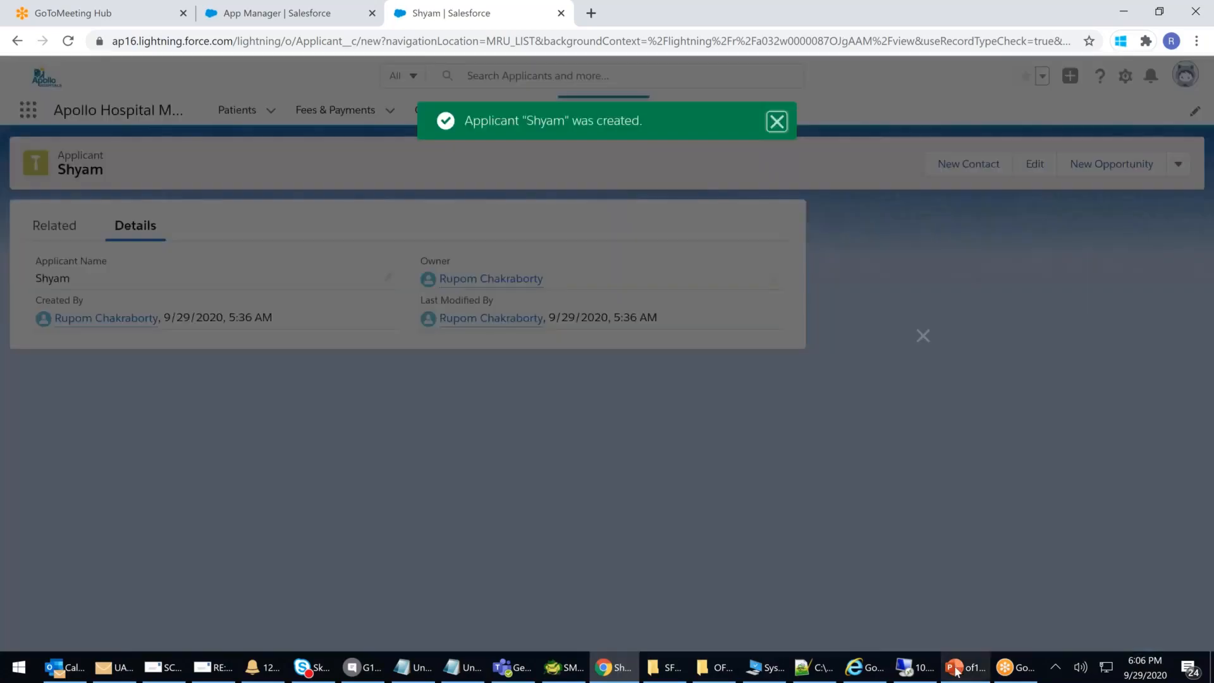
{"action": "left_click", "coordinate": [957, 668]}
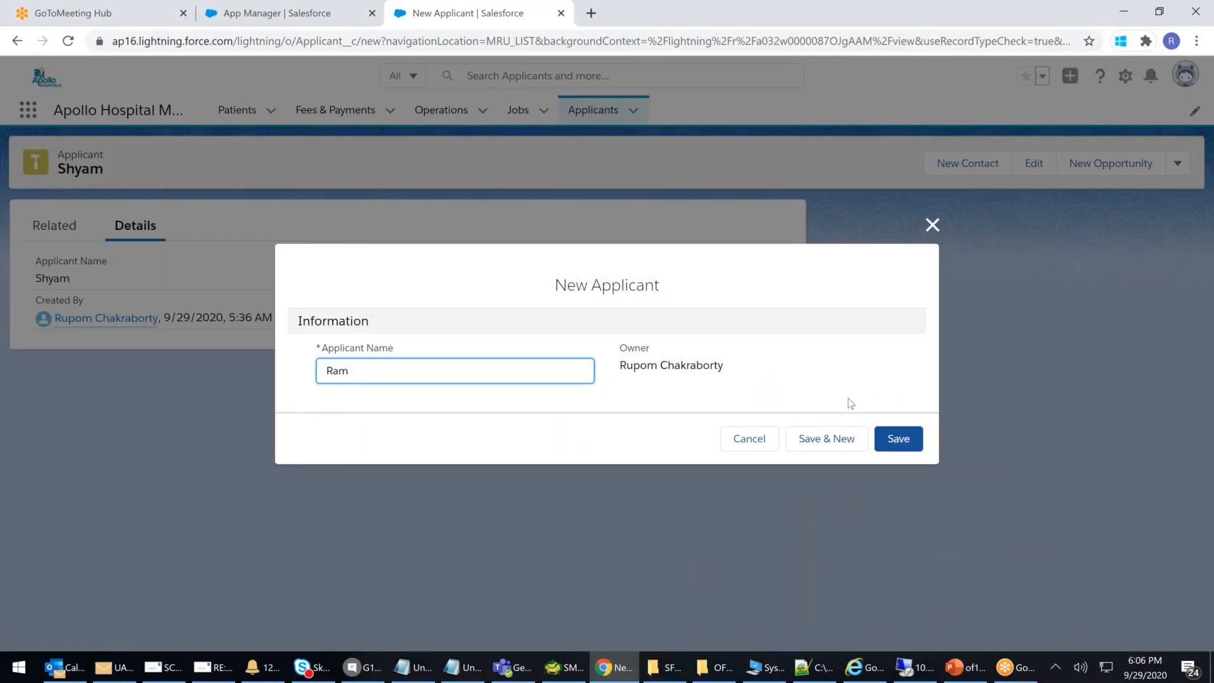
{"action": "left_click", "coordinate": [836, 437]}
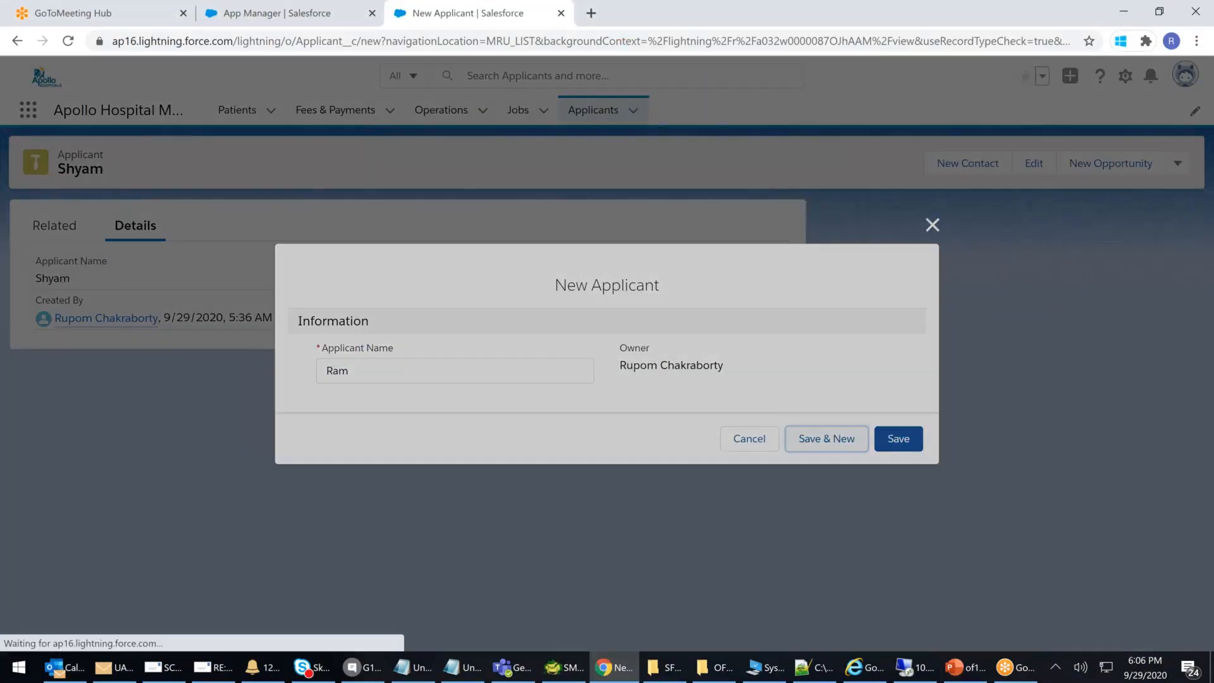
Create the applicant record for the fourth person listed on the slide and return to the Applicants list
{"action": "type", "text": "R"}
{"action": "key", "text": "BackSpace"}
{"action": "type", "text": "Dan"}
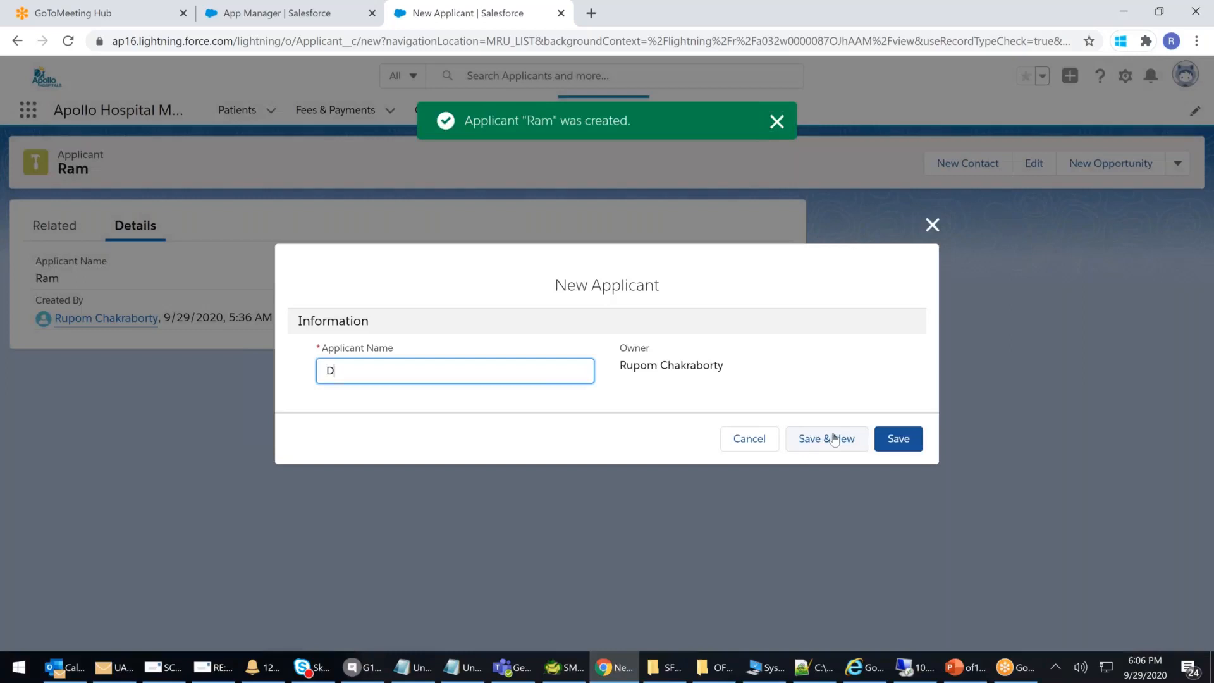
{"action": "type", "text": "iel"}
{"action": "left_click", "coordinate": [898, 438]}
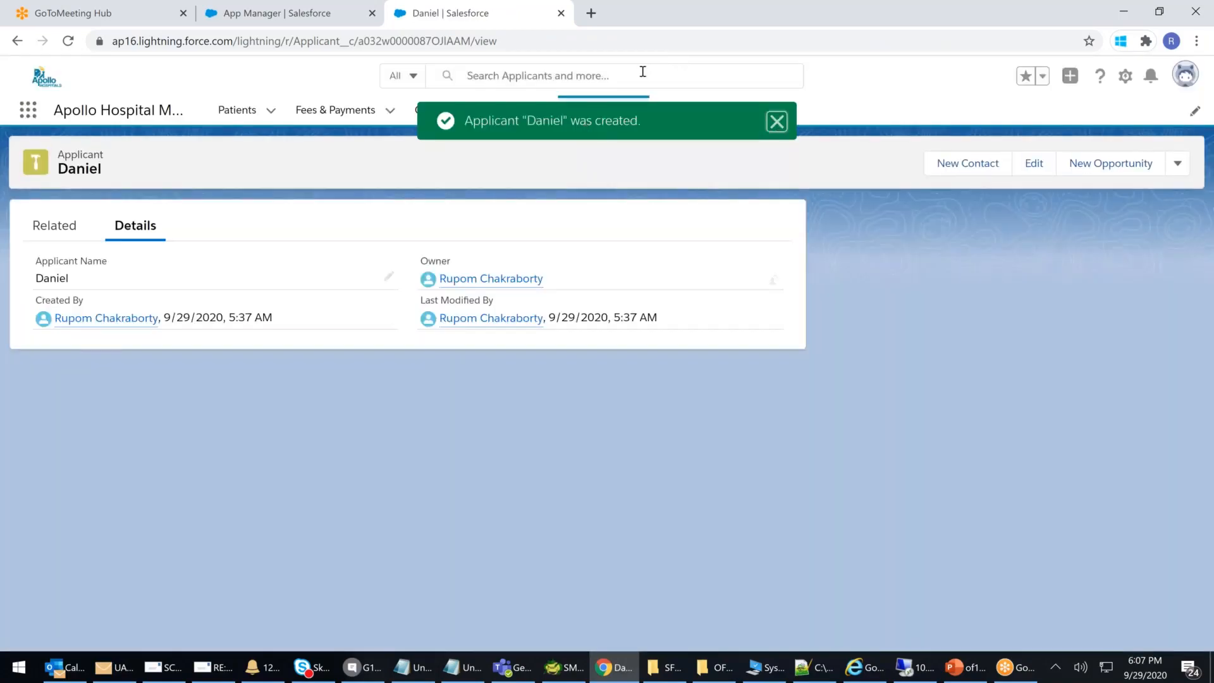
{"action": "left_click", "coordinate": [777, 121]}
{"action": "left_click", "coordinate": [597, 110]}
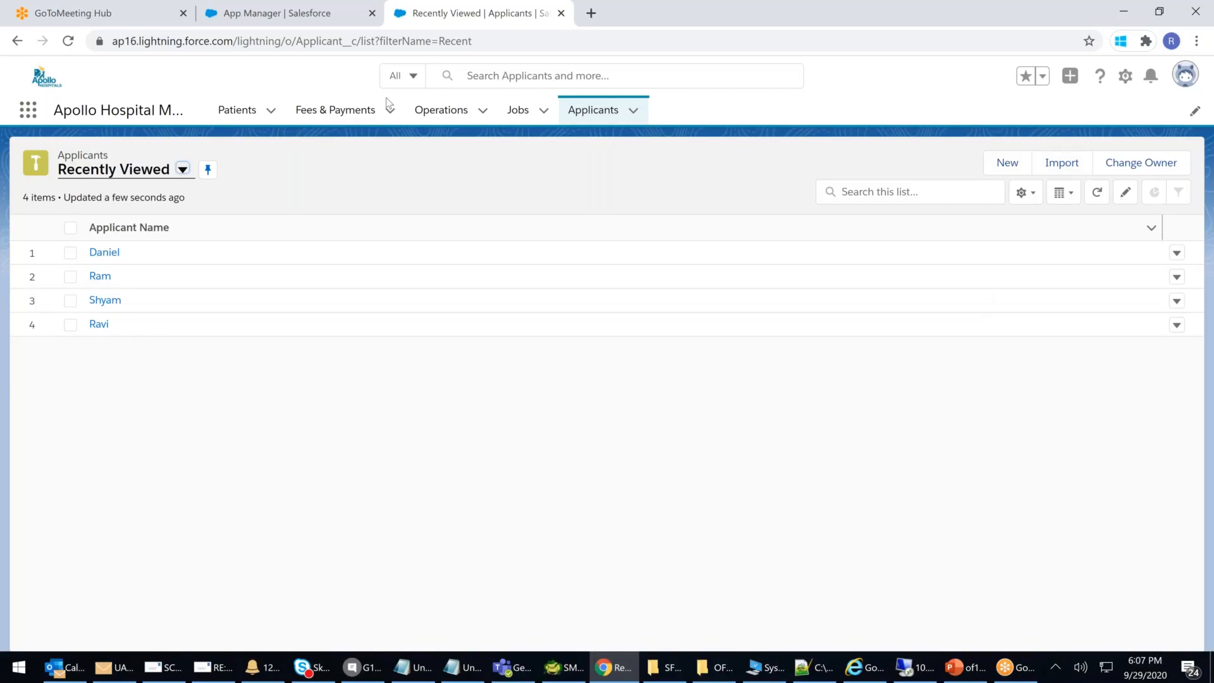
Open the Jobs list, check the job titles on the slide, and create a job named Hospital Manager with another new record started
{"action": "left_click", "coordinate": [521, 109]}
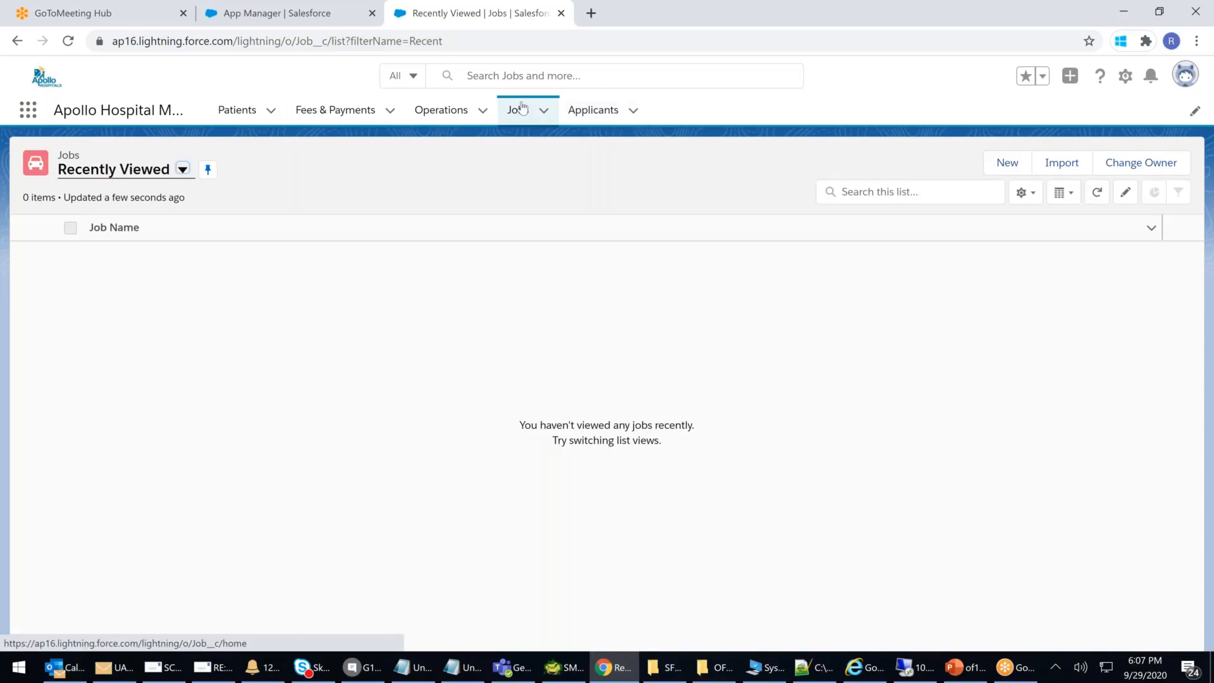
{"action": "left_click", "coordinate": [970, 671]}
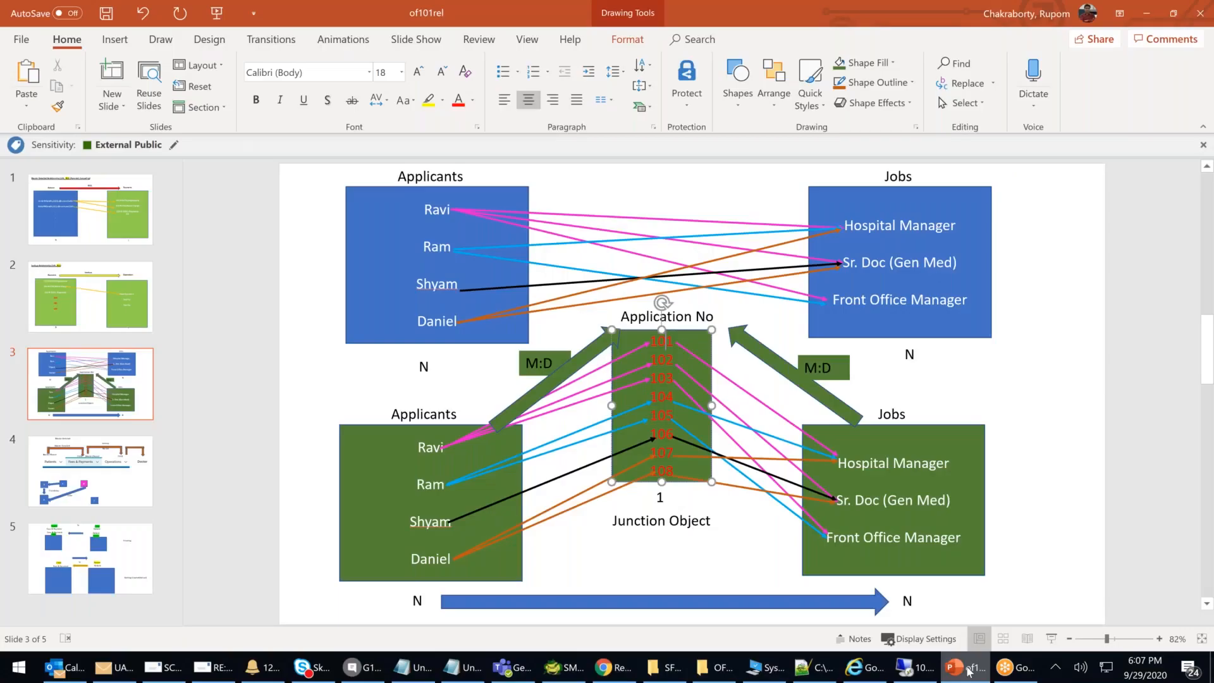
{"action": "left_click", "coordinate": [970, 671]}
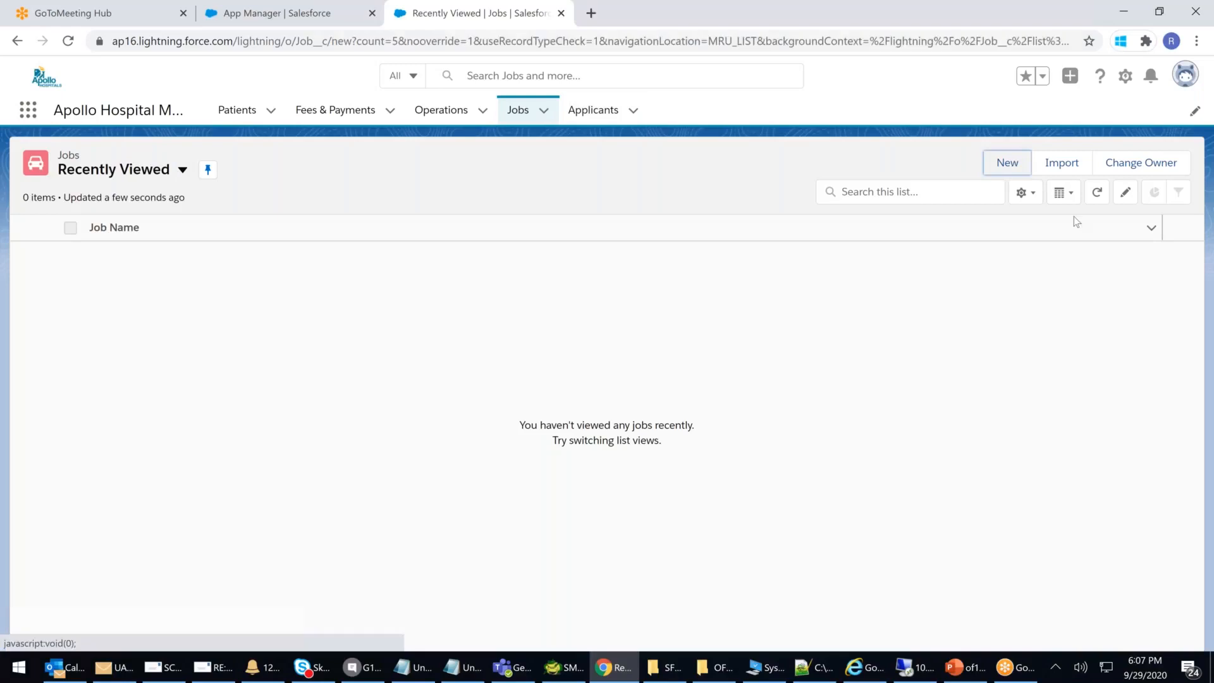
{"action": "type", "text": "Hospital Man"}
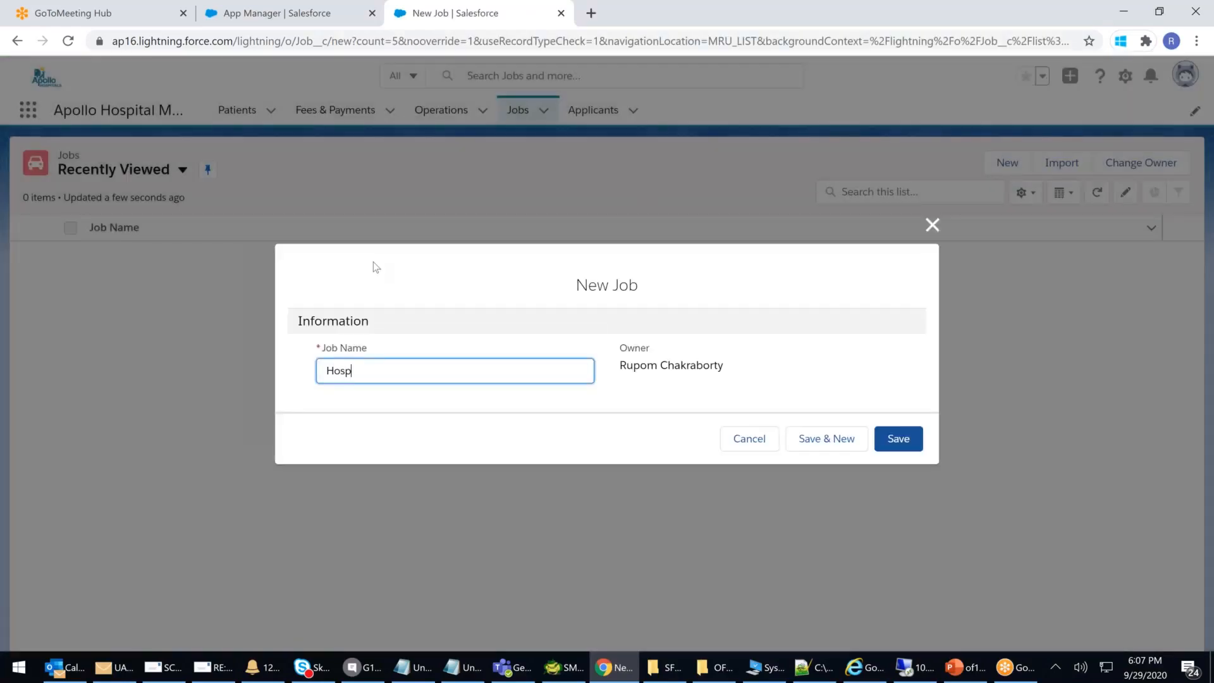
{"action": "type", "text": "ager"}
{"action": "left_click", "coordinate": [806, 445]}
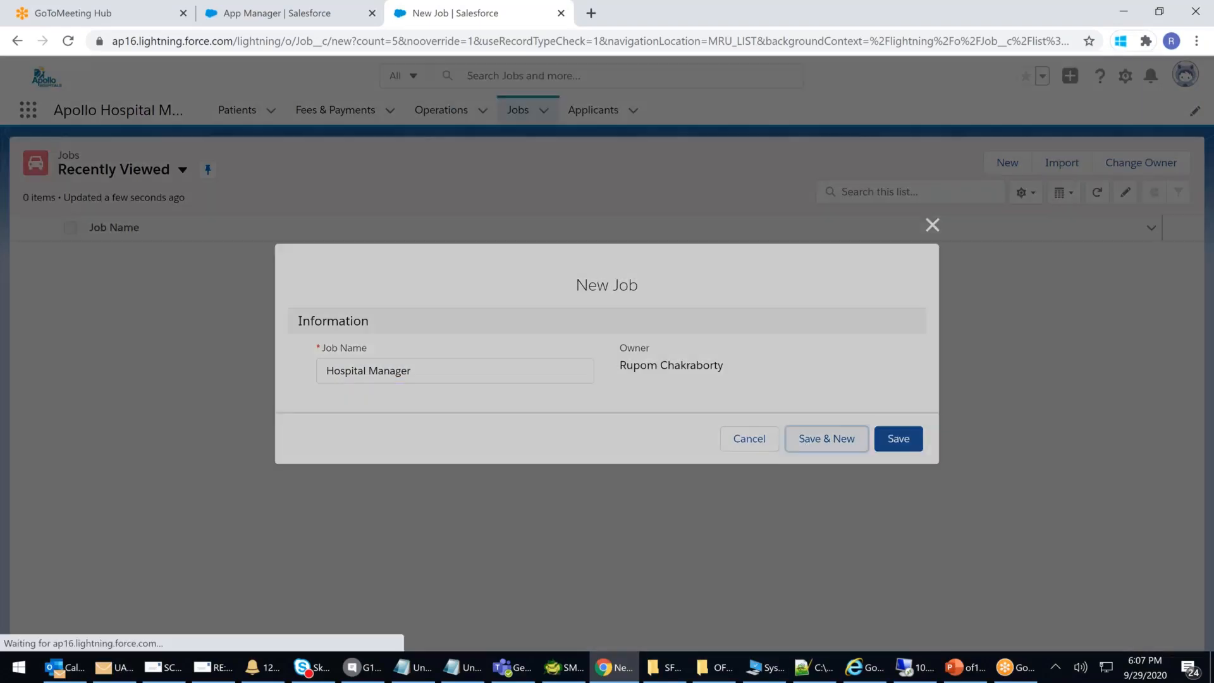
Create a job named Sr. Doctor (Gen Med), start another new record, and check the PowerPoint slide for the remaining job title
{"action": "type", "text": "Sr. Doctor"}
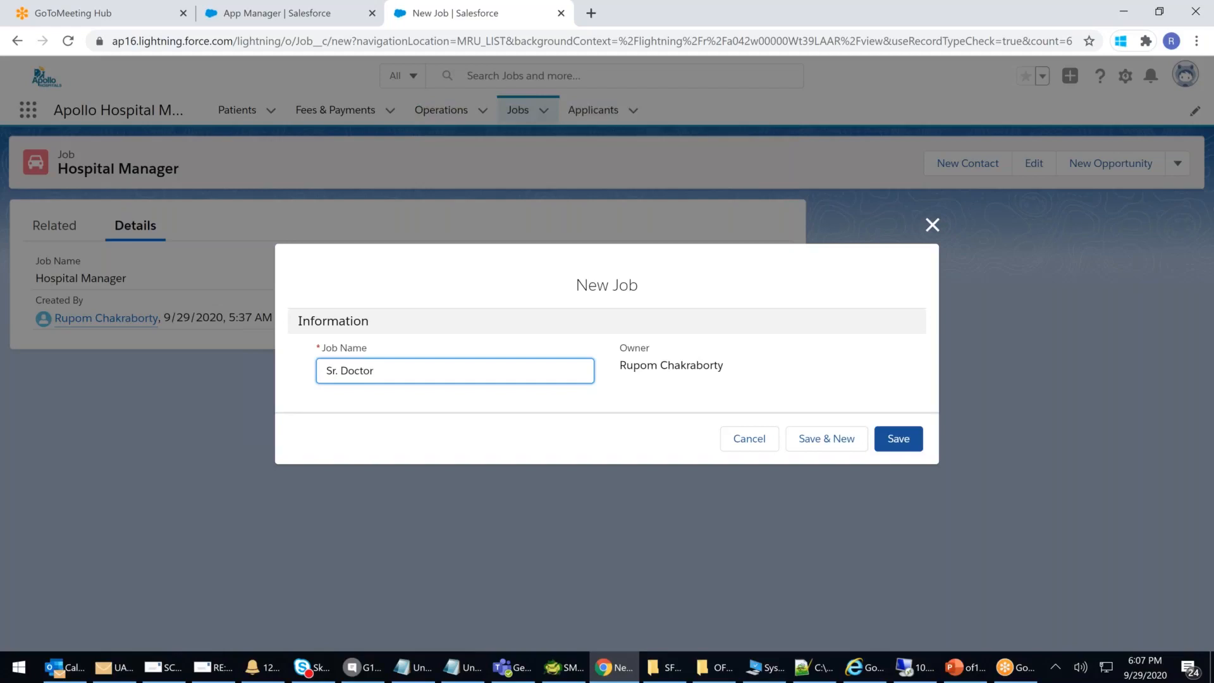
{"action": "type", "text": "Gen Med"}
{"action": "left_click", "coordinate": [841, 440]}
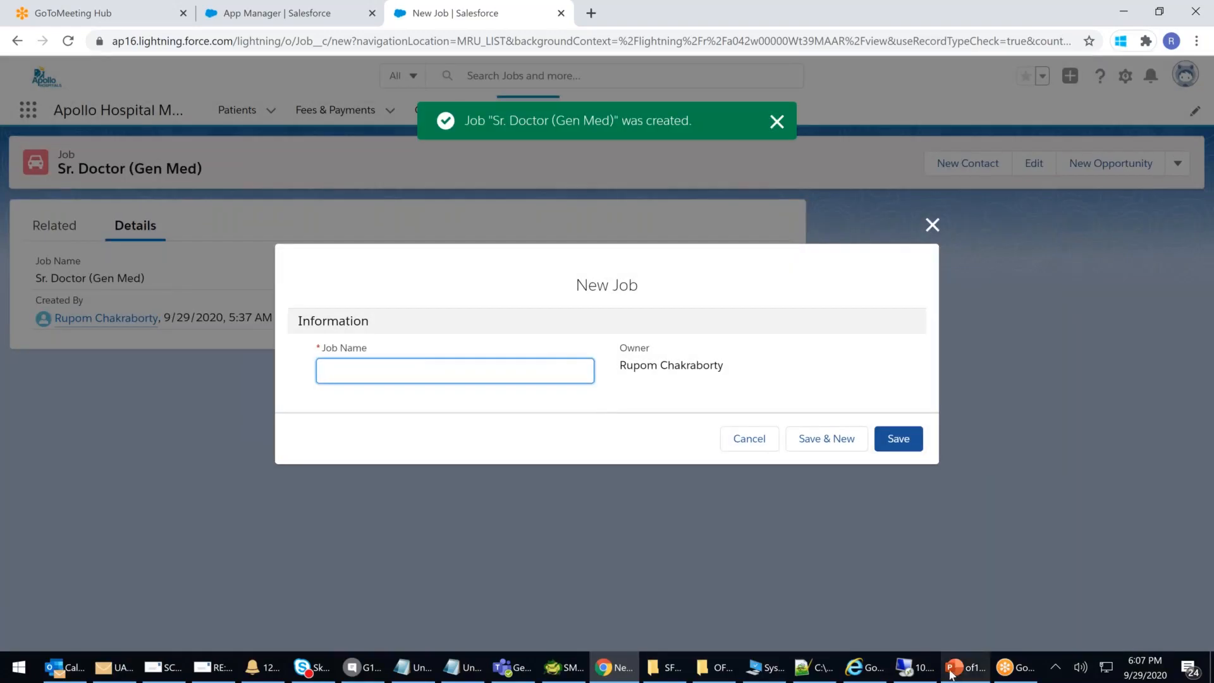
{"action": "left_click", "coordinate": [952, 675]}
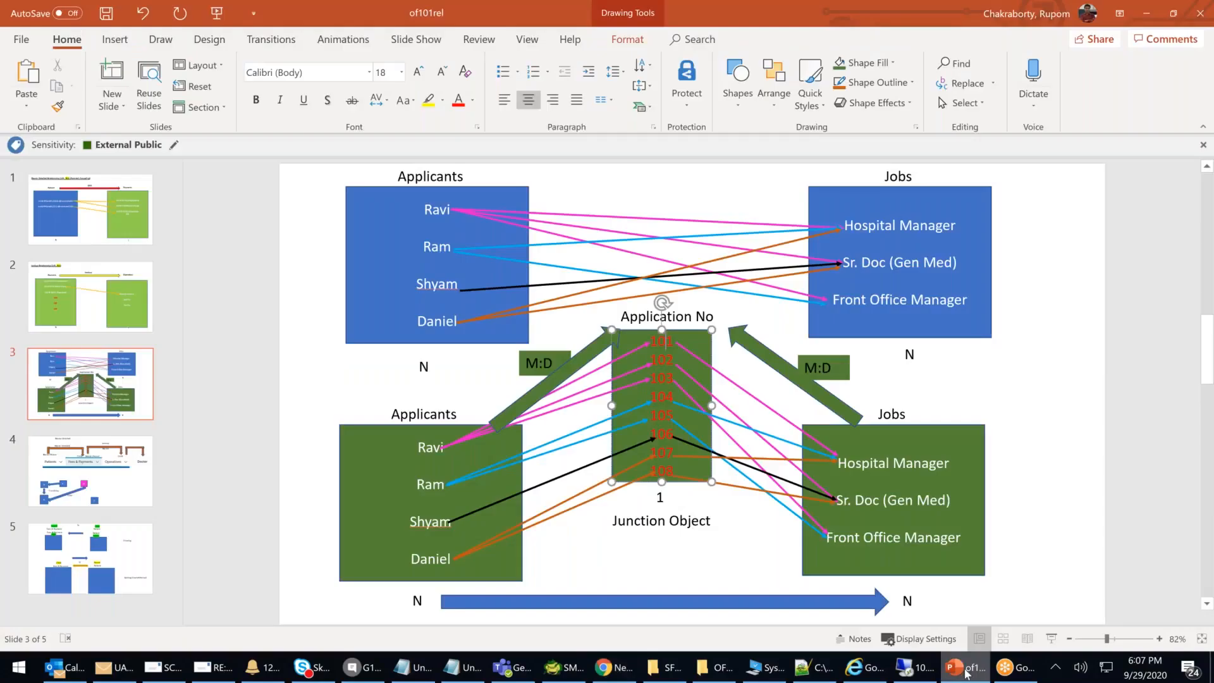
Create a job named Front Office Manager, correcting the misspelled word before saving, and return to the Jobs list
{"action": "left_click", "coordinate": [966, 674]}
{"action": "type", "text": "Front Office Mnaager"}
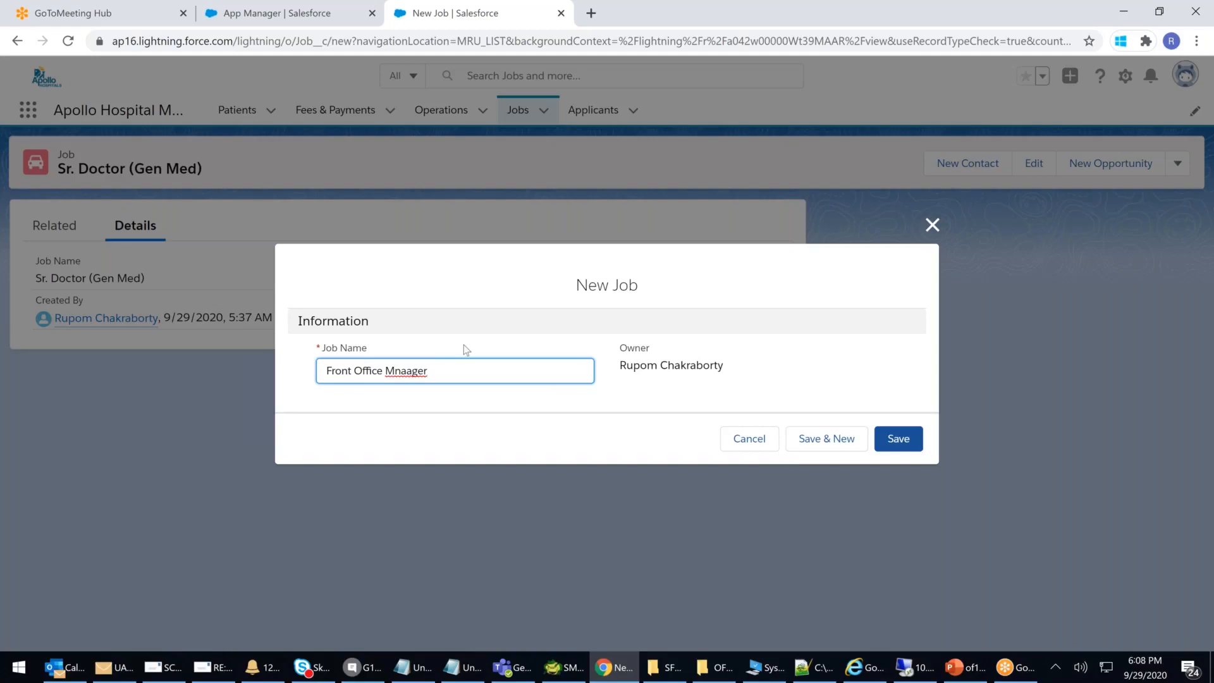
{"action": "right_click", "coordinate": [400, 374]}
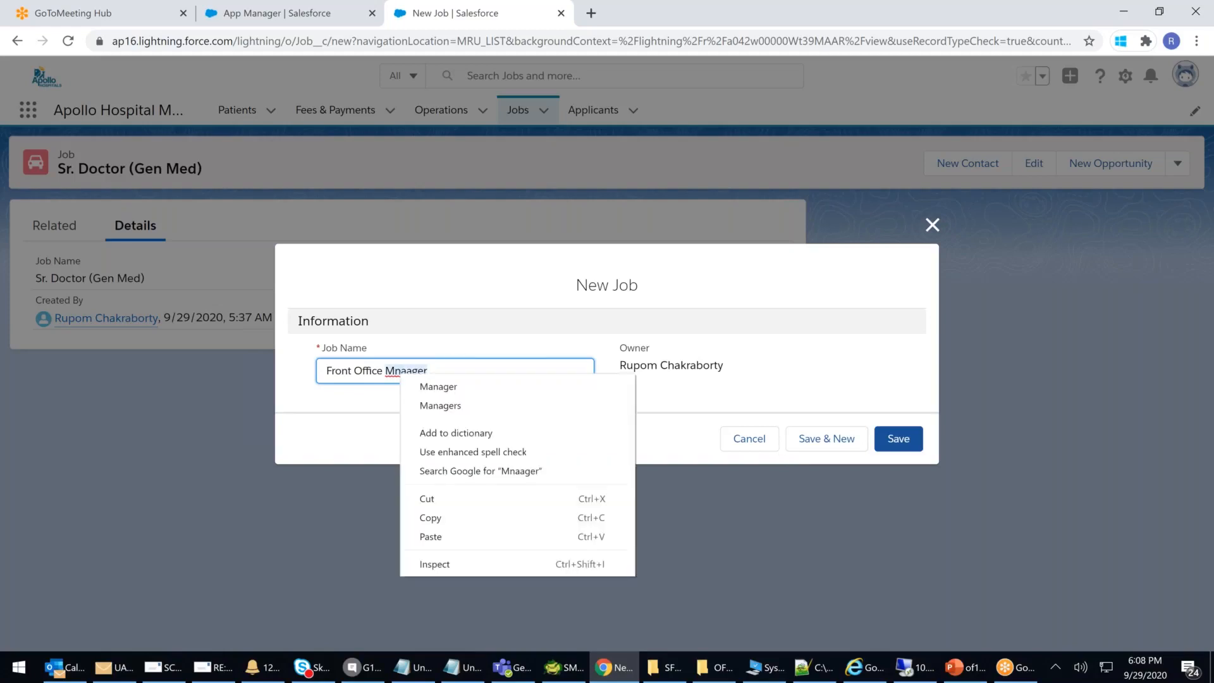
{"action": "left_click", "coordinate": [465, 393]}
{"action": "left_click", "coordinate": [898, 447]}
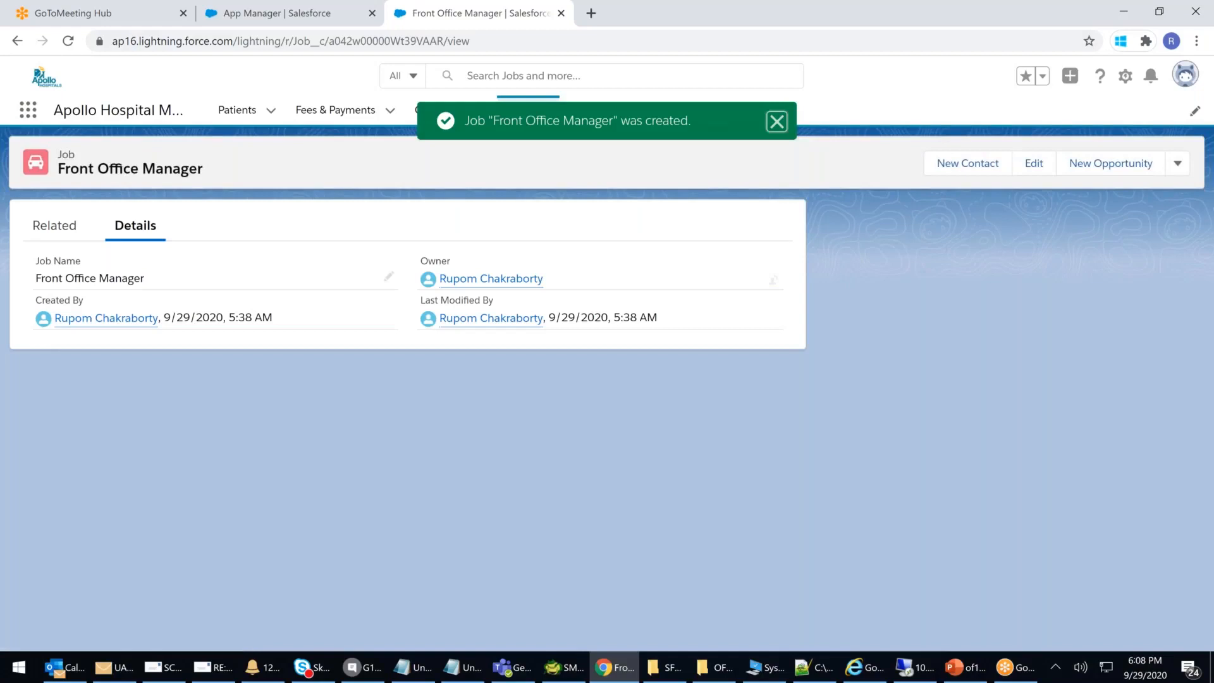
{"action": "left_click", "coordinate": [779, 118]}
{"action": "left_click", "coordinate": [519, 111]}
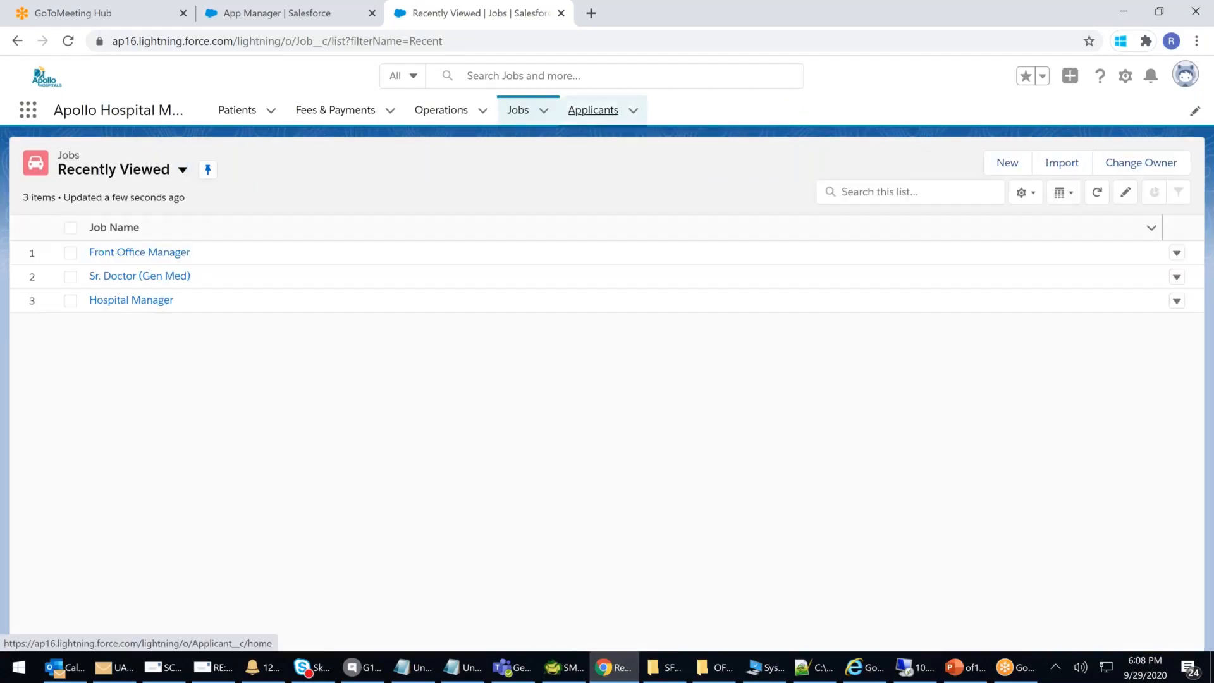
Check the slide's job links and create a Front Office Manager application from the first listed applicant's record, with another new application started
{"action": "left_click", "coordinate": [593, 110]}
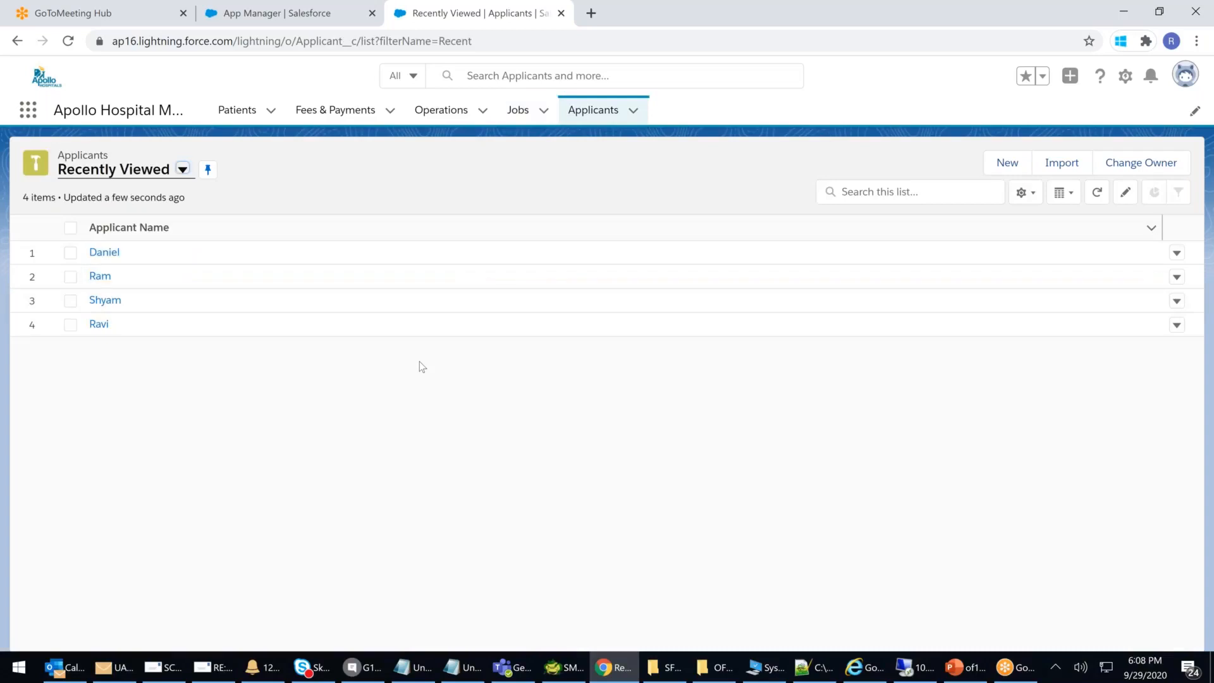
{"action": "left_click", "coordinate": [966, 677]}
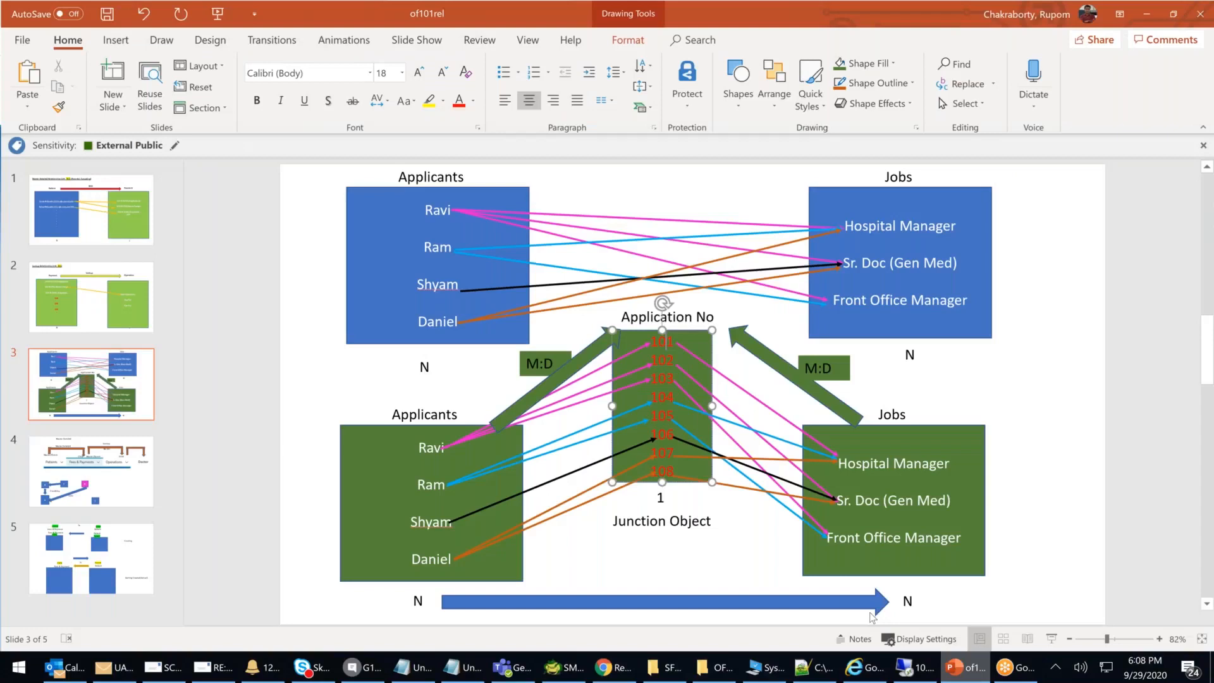
{"action": "left_click", "coordinate": [610, 667]}
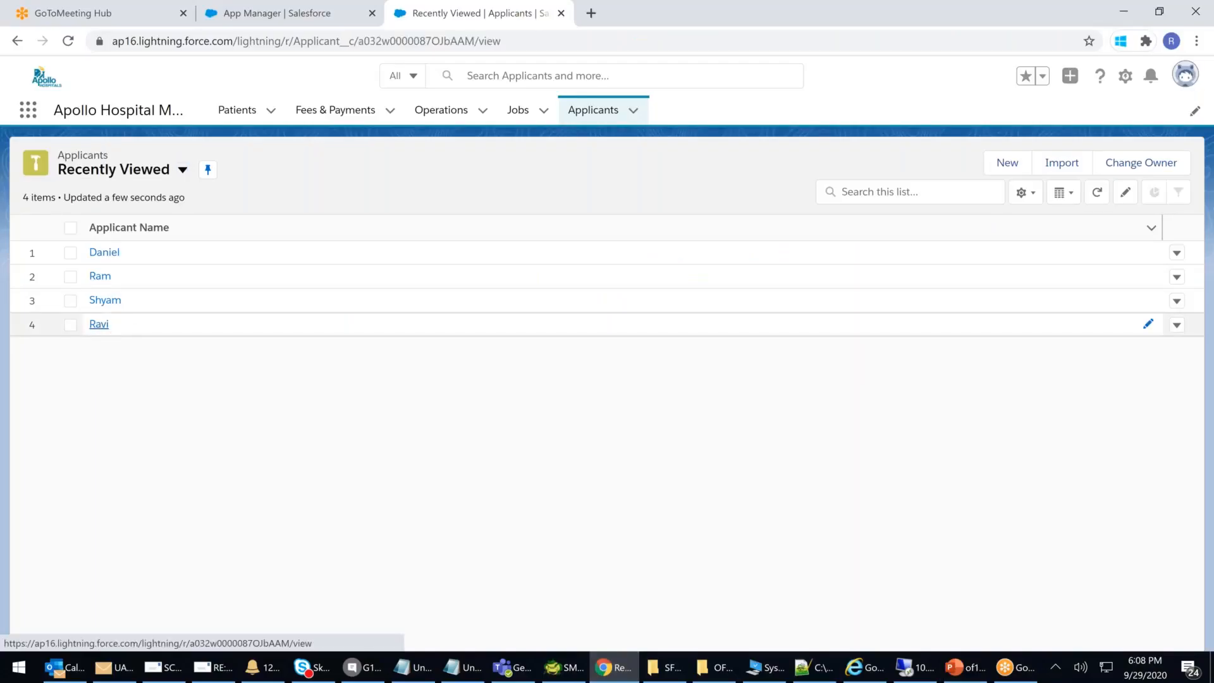
{"action": "left_click", "coordinate": [101, 324]}
{"action": "left_click", "coordinate": [55, 228]}
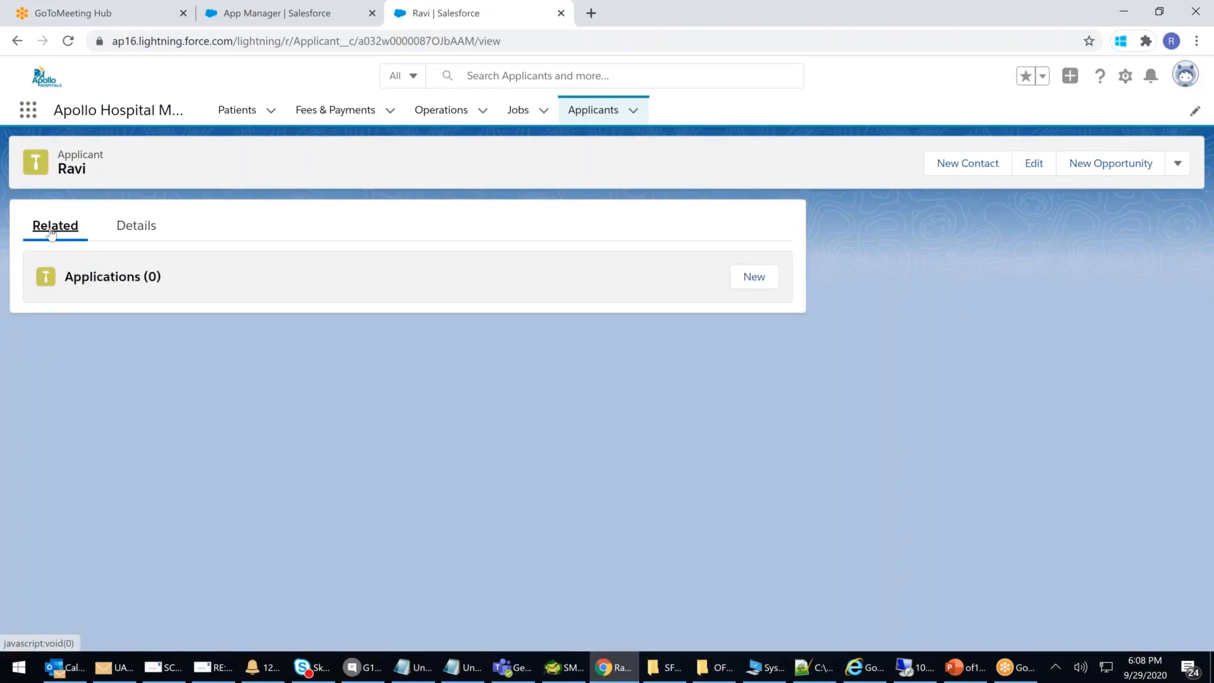
{"action": "left_click", "coordinate": [752, 278]}
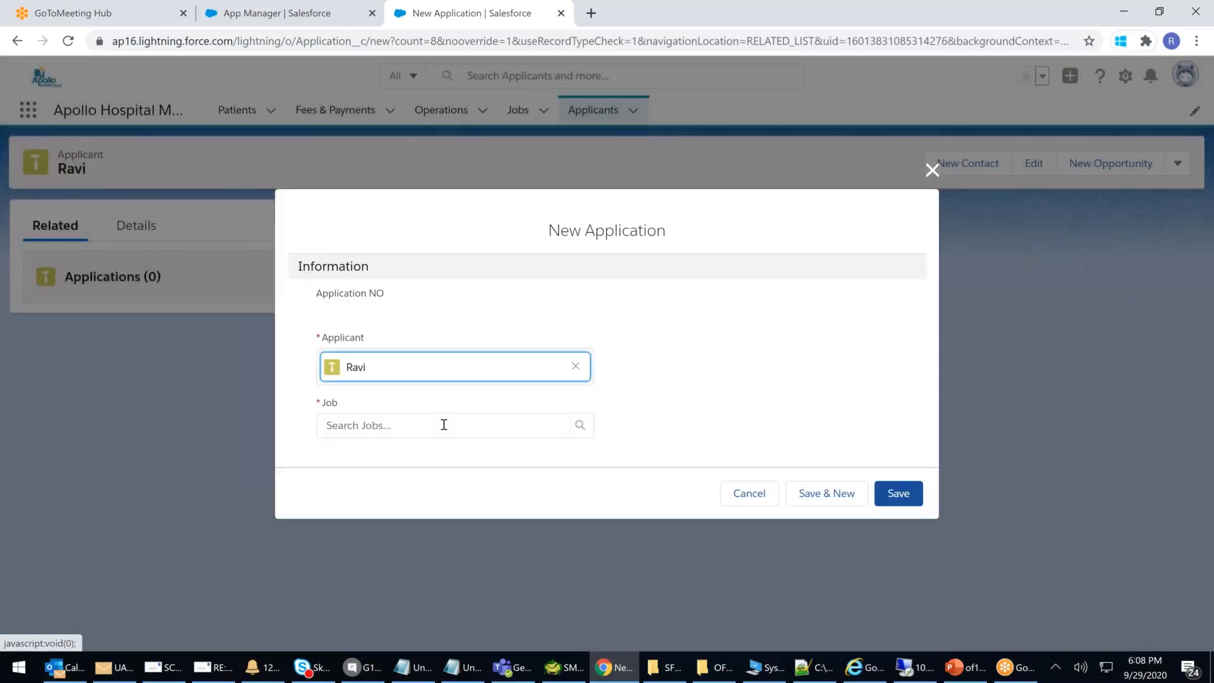
{"action": "left_click", "coordinate": [444, 424]}
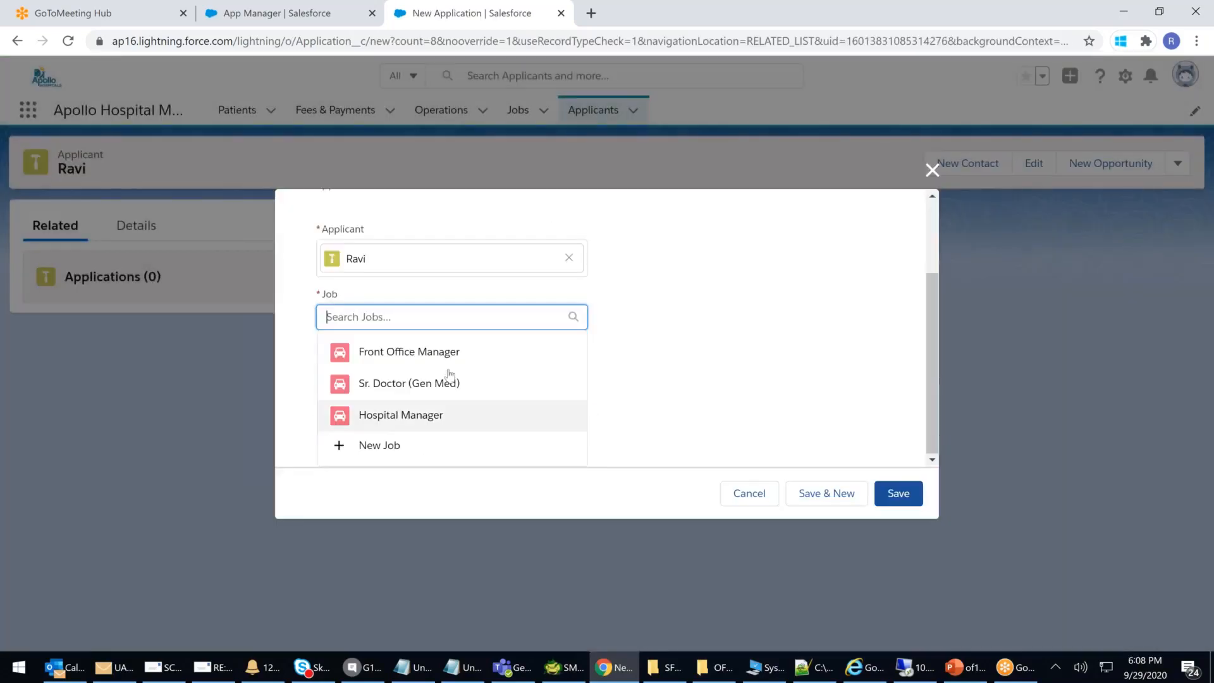
{"action": "left_click", "coordinate": [411, 349]}
{"action": "left_click", "coordinate": [850, 504]}
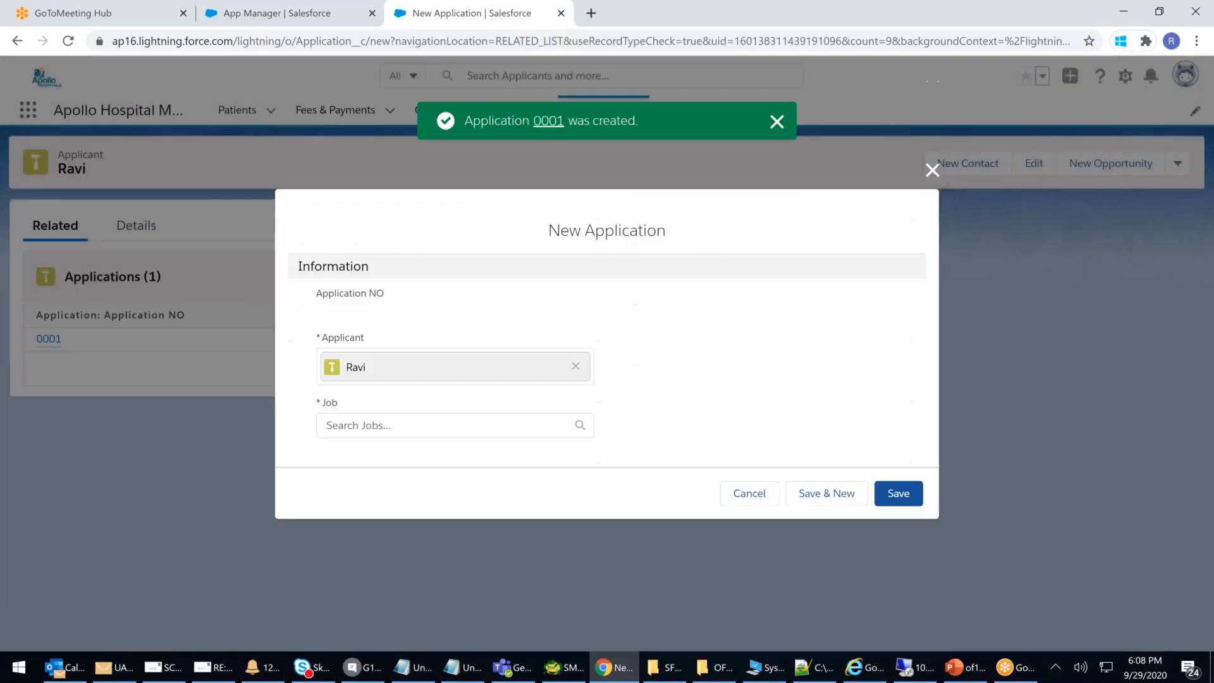
Create applications for Sr. Doctor (Gen Med) and Hospital Manager for the same applicant, and discard the extra blank application form
{"action": "left_click", "coordinate": [447, 426]}
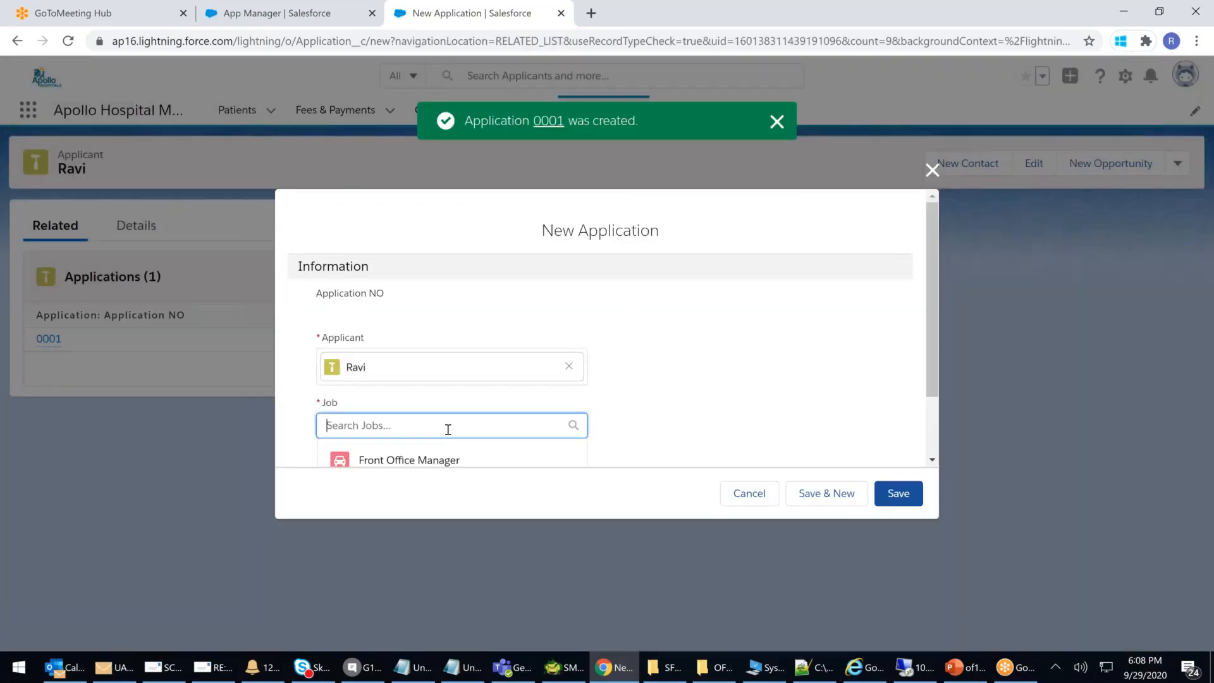
{"action": "left_click", "coordinate": [450, 400]}
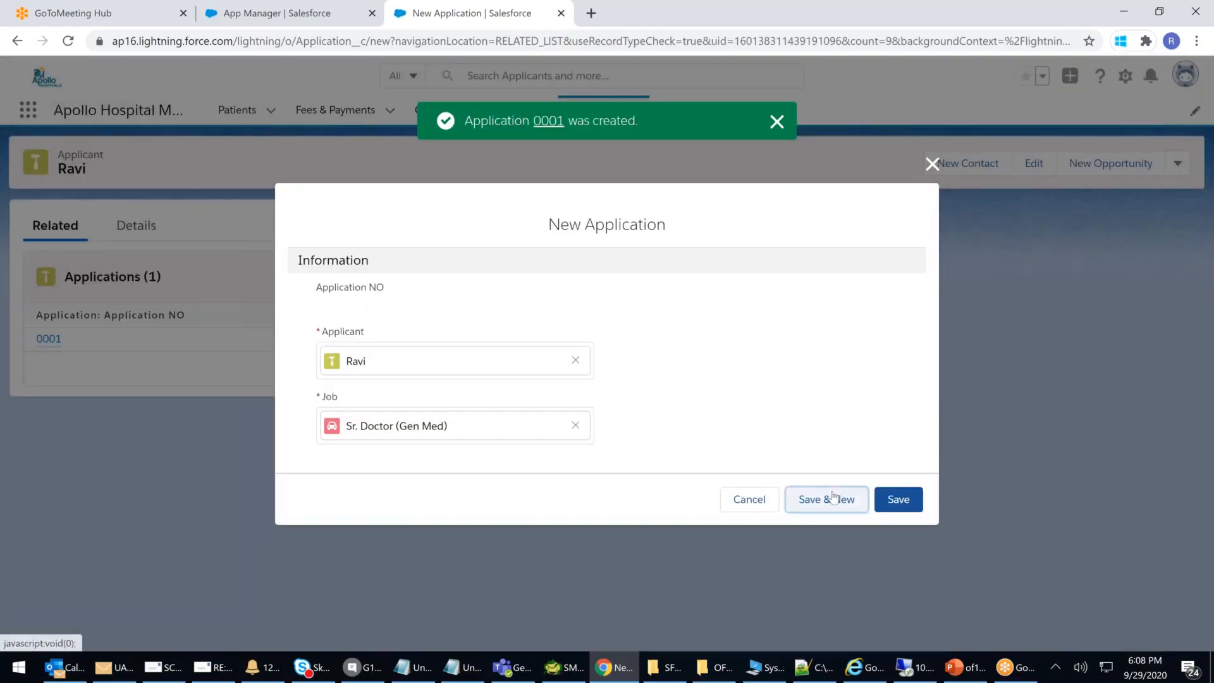
{"action": "left_click", "coordinate": [826, 499]}
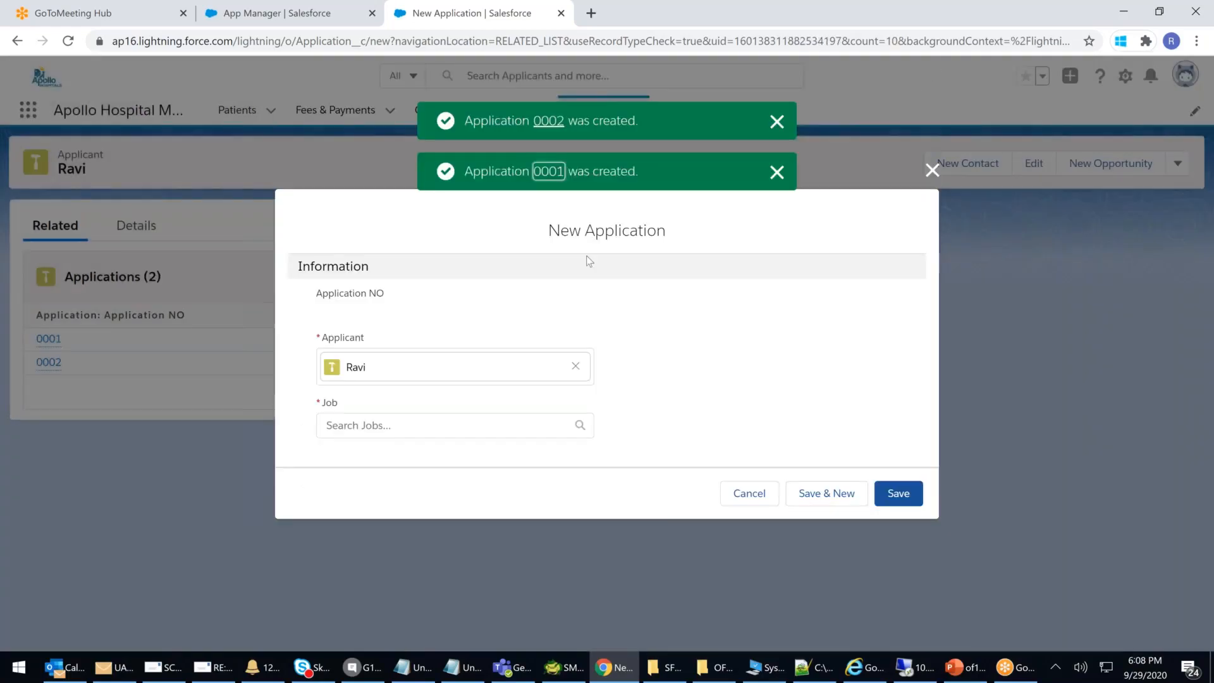
{"action": "left_click", "coordinate": [408, 424]}
{"action": "left_click", "coordinate": [419, 420]}
{"action": "left_click", "coordinate": [834, 504]}
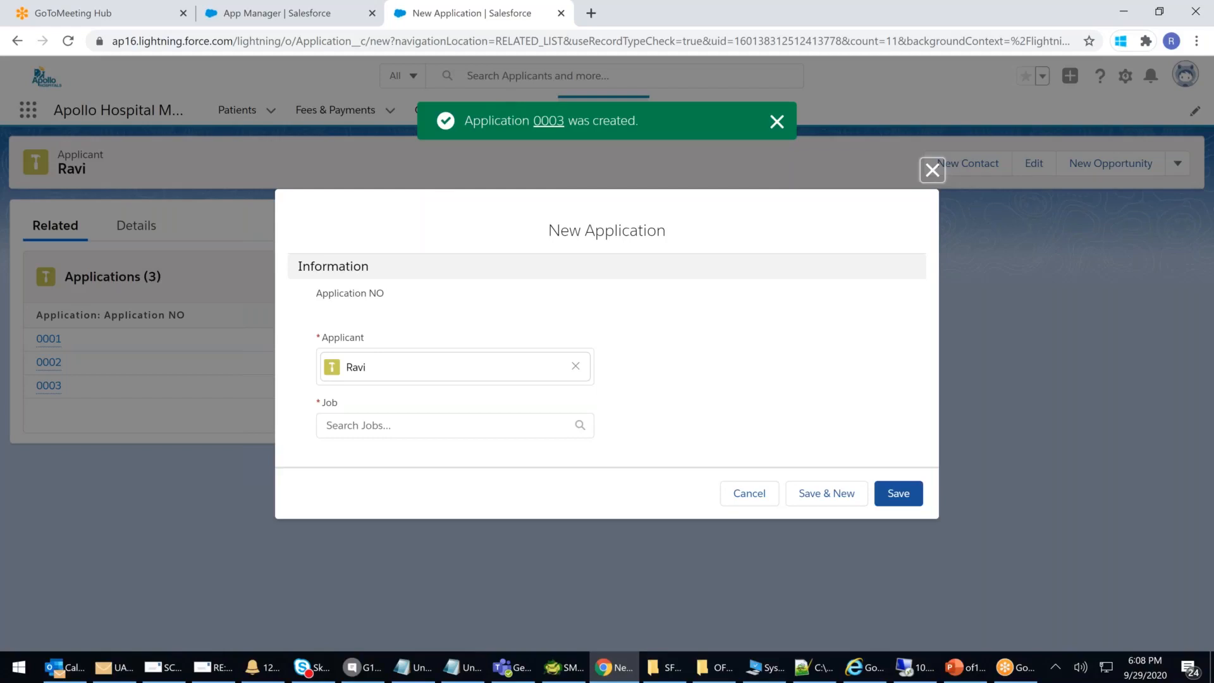
{"action": "left_click", "coordinate": [932, 169]}
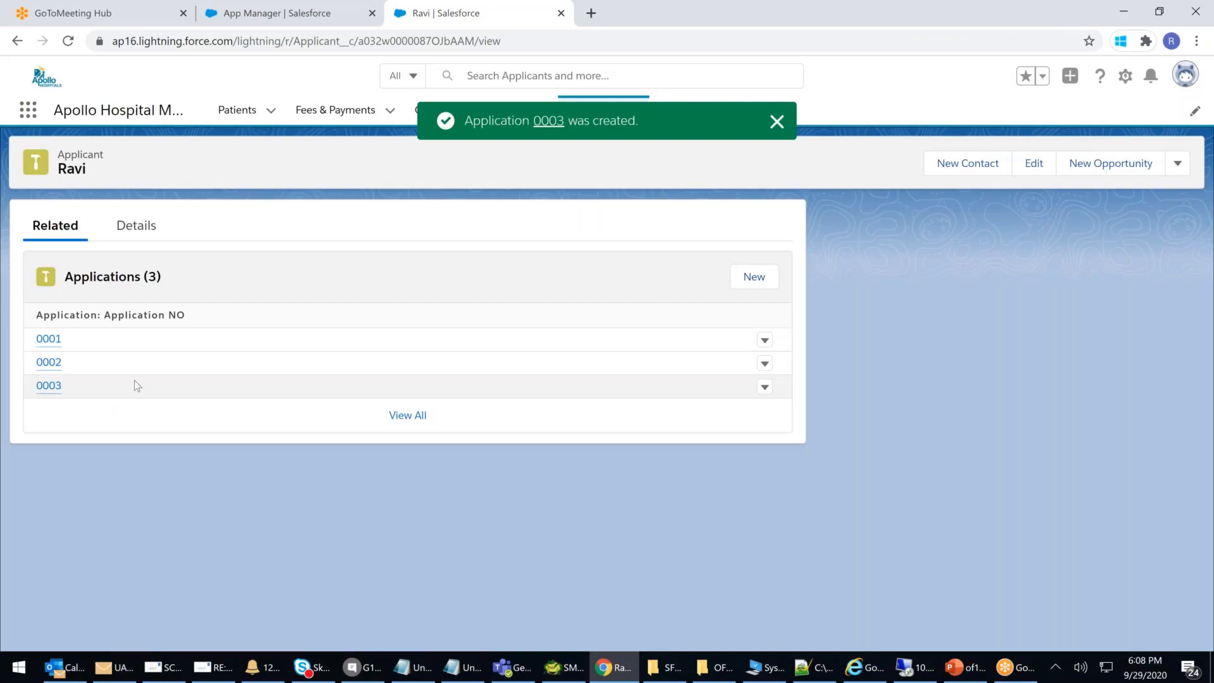
Check the PowerPoint slide for the second applicant's job links and start a new application from that applicant's related records
{"action": "left_click", "coordinate": [547, 125]}
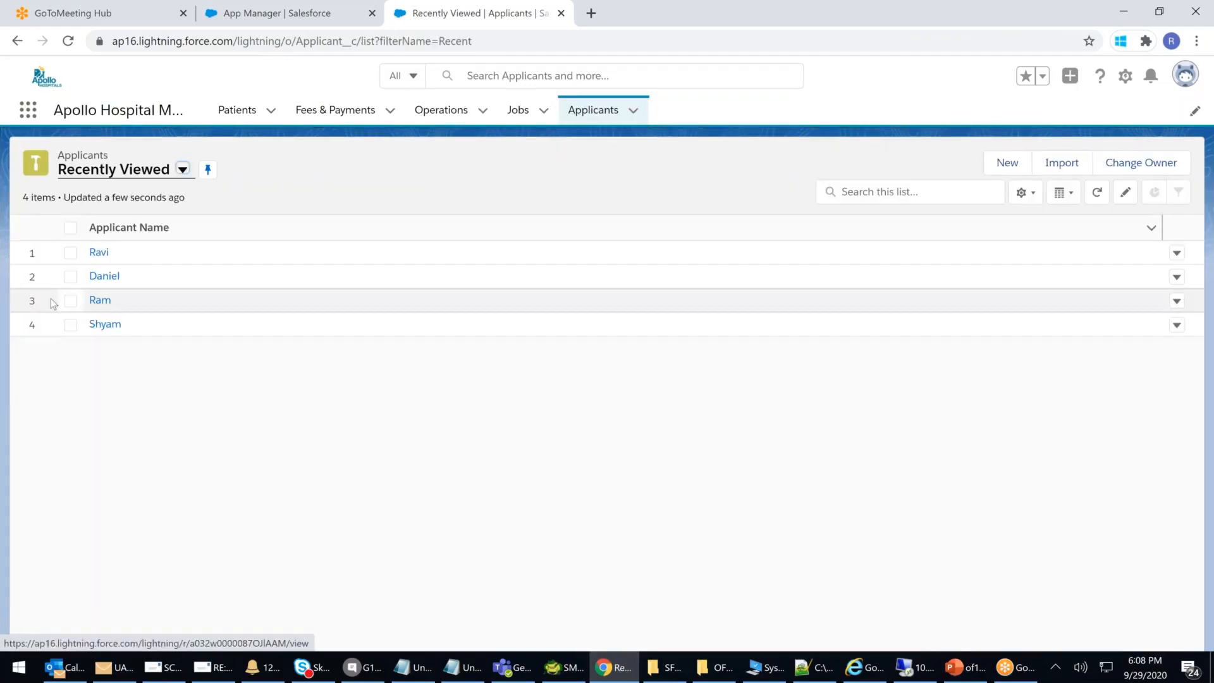
{"action": "left_click", "coordinate": [964, 667]}
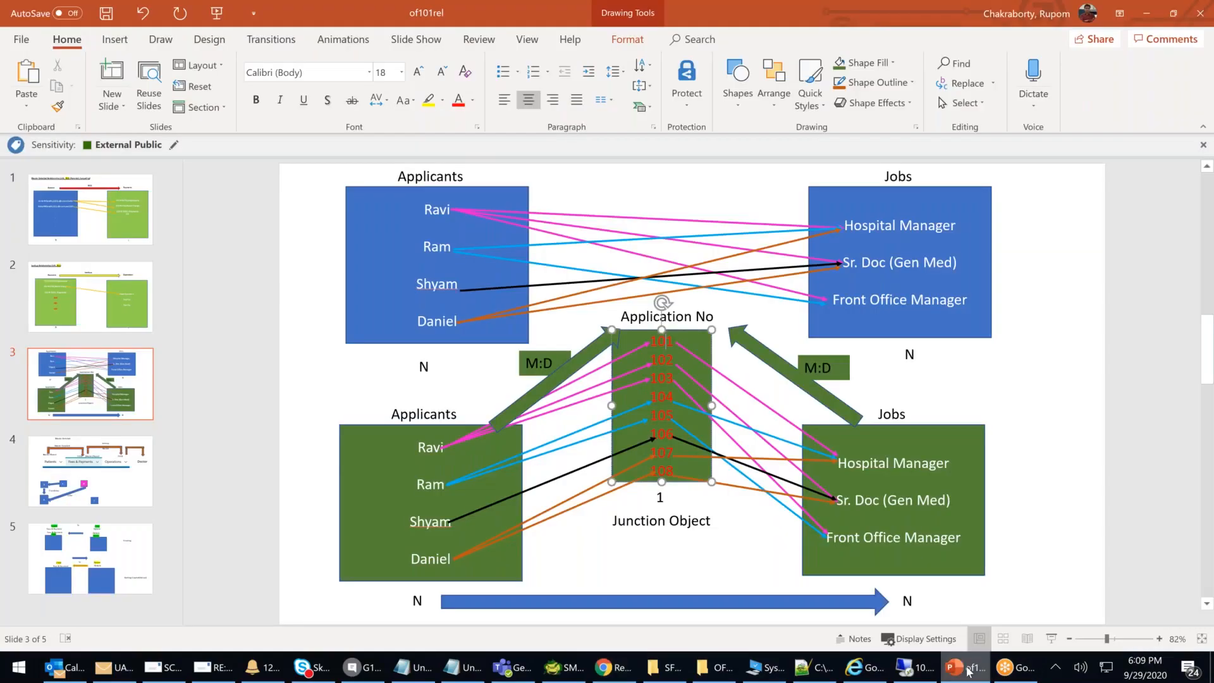
{"action": "left_click", "coordinate": [967, 670]}
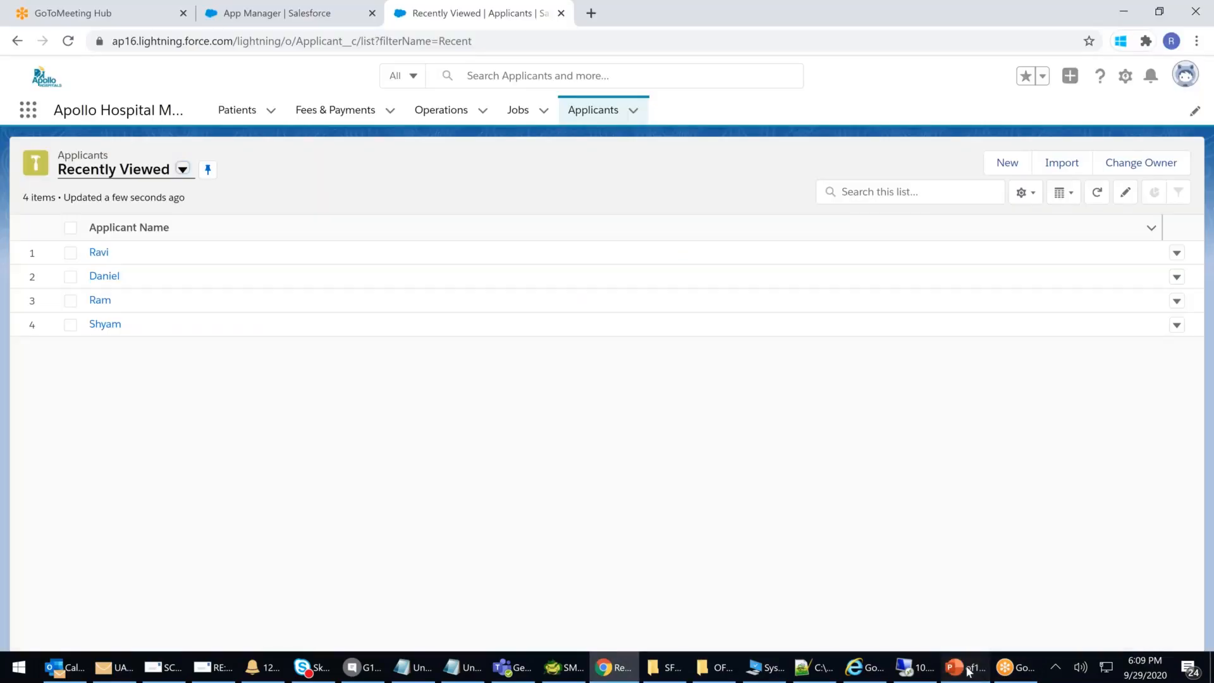
{"action": "left_click", "coordinate": [967, 670]}
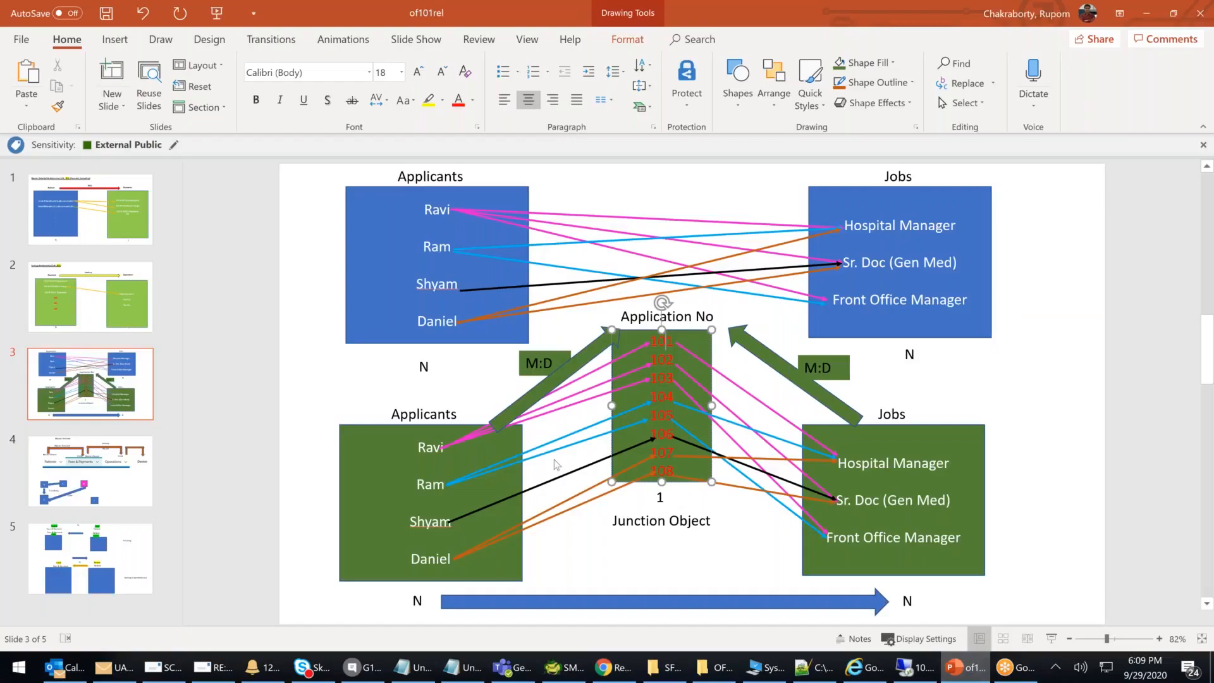
{"action": "key", "text": "alt+Tab"}
{"action": "left_click", "coordinate": [100, 298]}
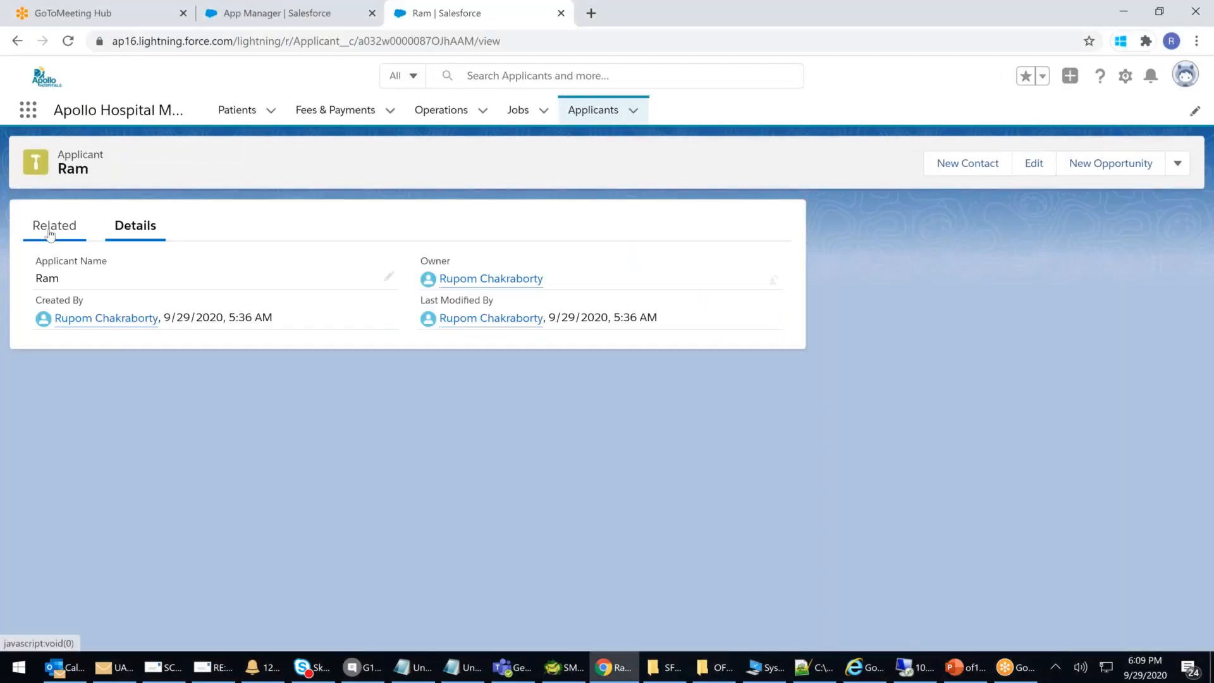
{"action": "left_click", "coordinate": [55, 225]}
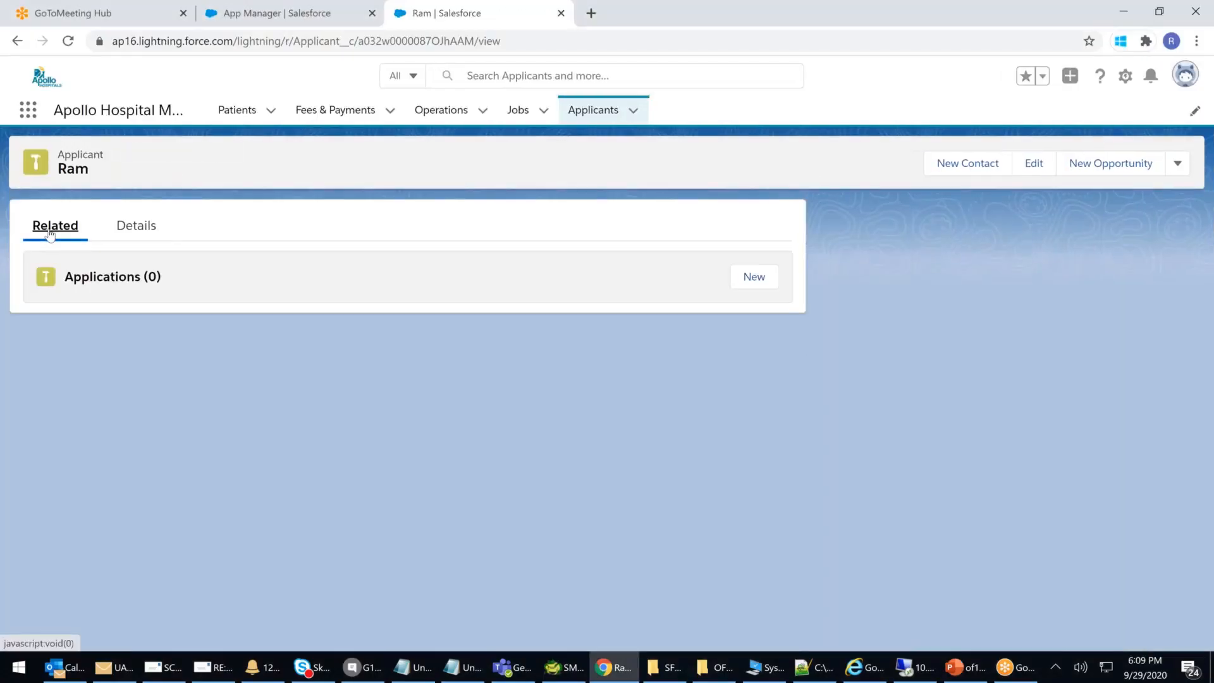
{"action": "left_click", "coordinate": [739, 276]}
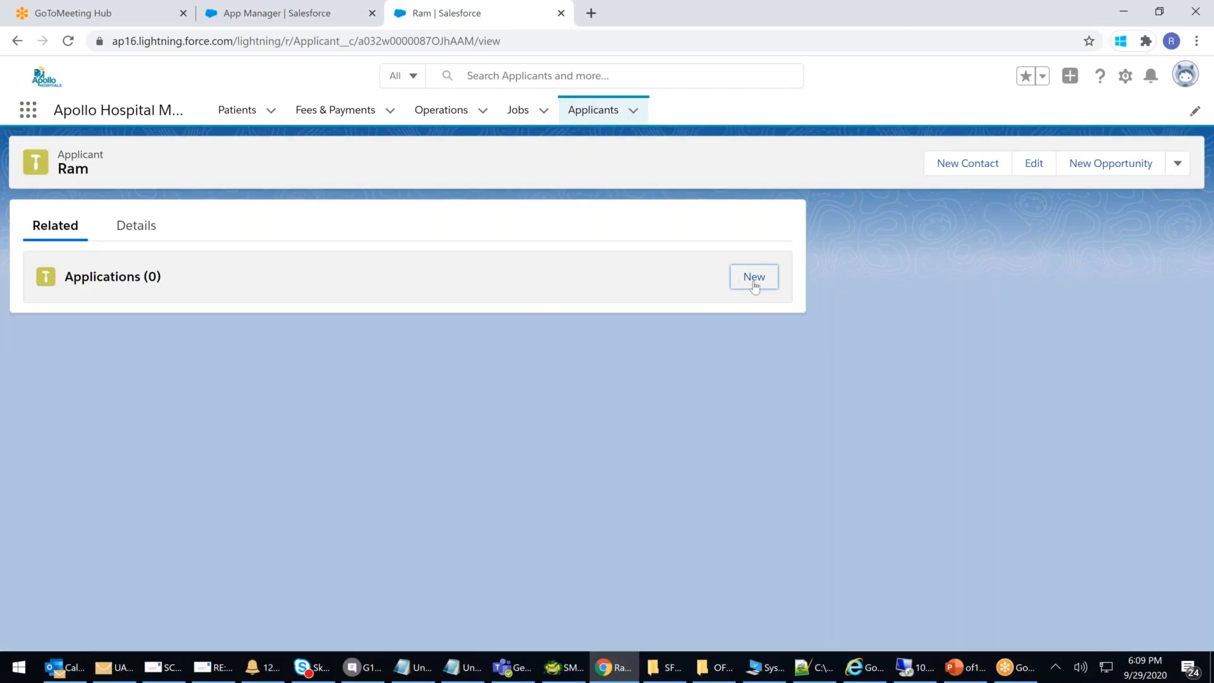
{"action": "left_click", "coordinate": [753, 276]}
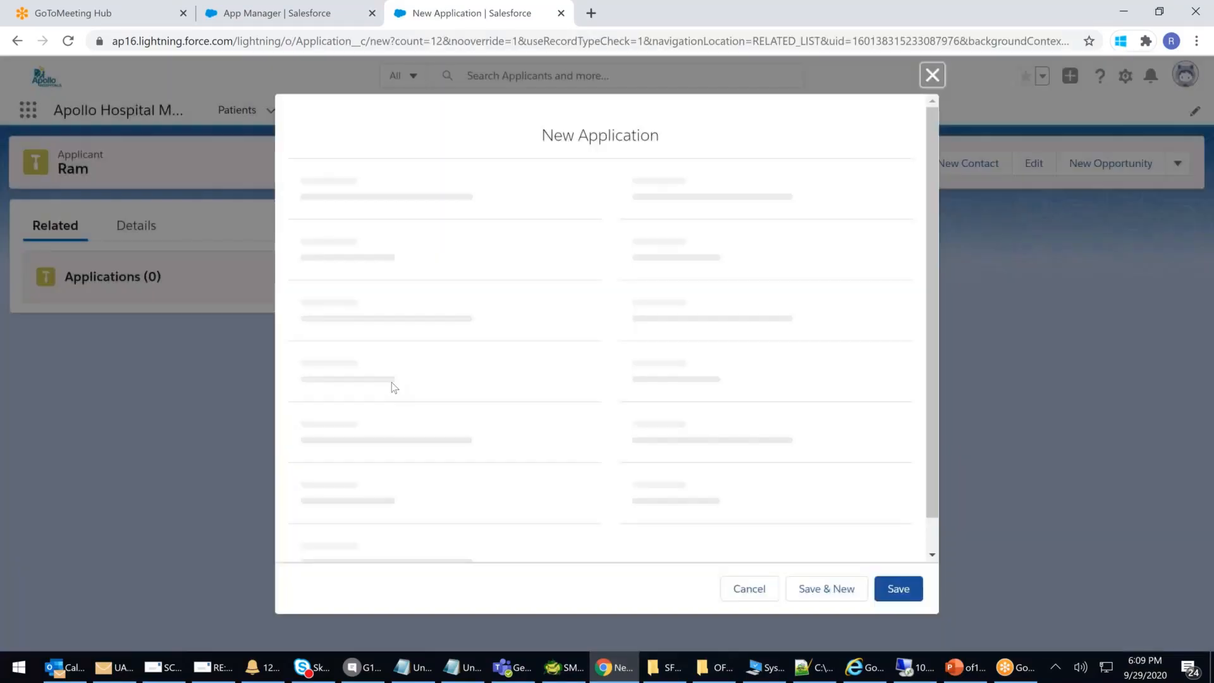
Create two applications for the second applicant, one for Front Office Manager and one for Hospital Manager
{"action": "left_click", "coordinate": [431, 418]}
{"action": "left_click", "coordinate": [385, 379]}
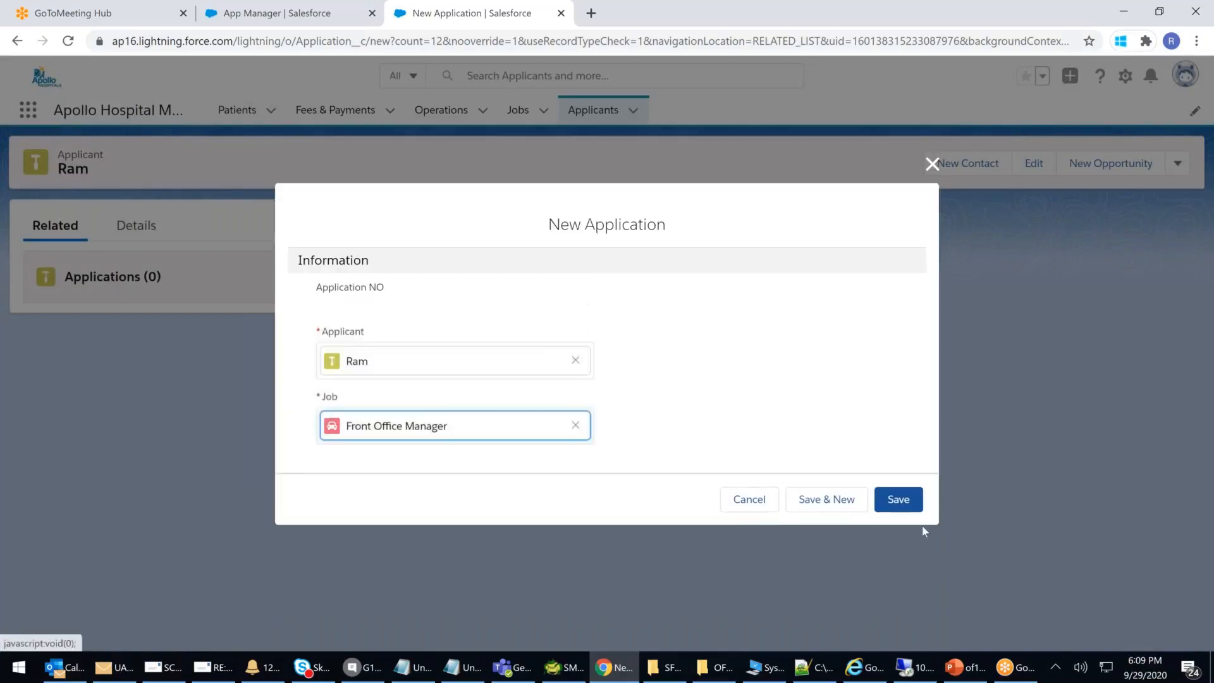
{"action": "left_click", "coordinate": [843, 506]}
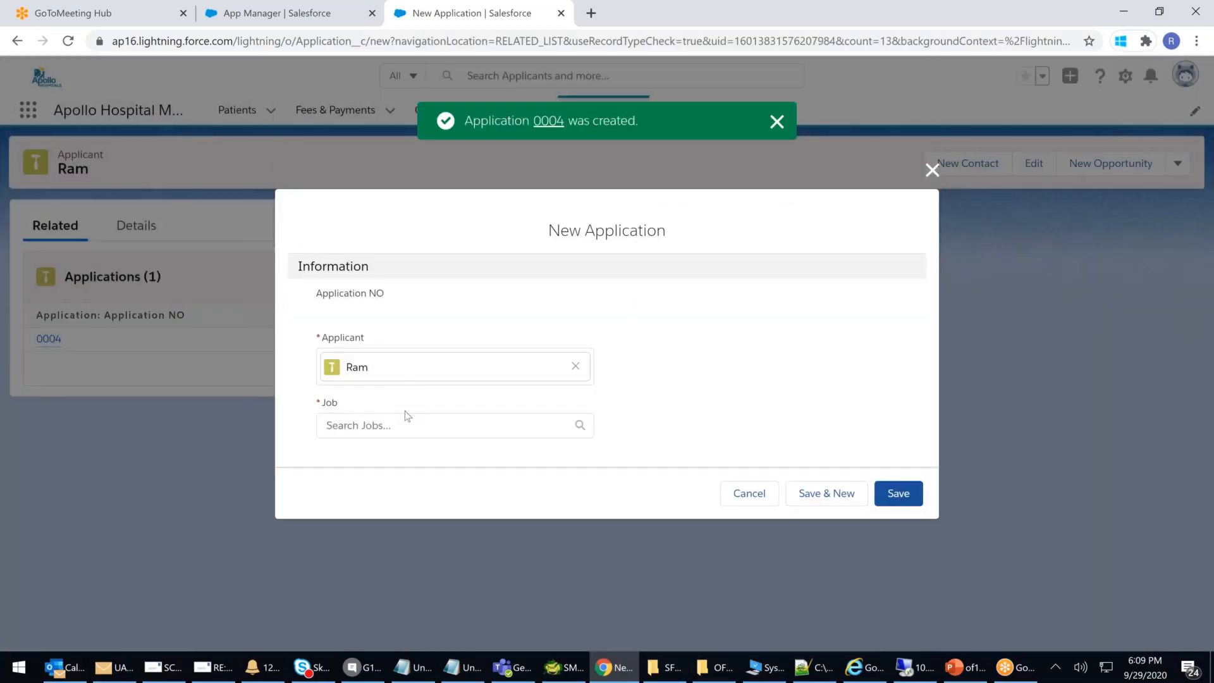
{"action": "left_click", "coordinate": [418, 416]}
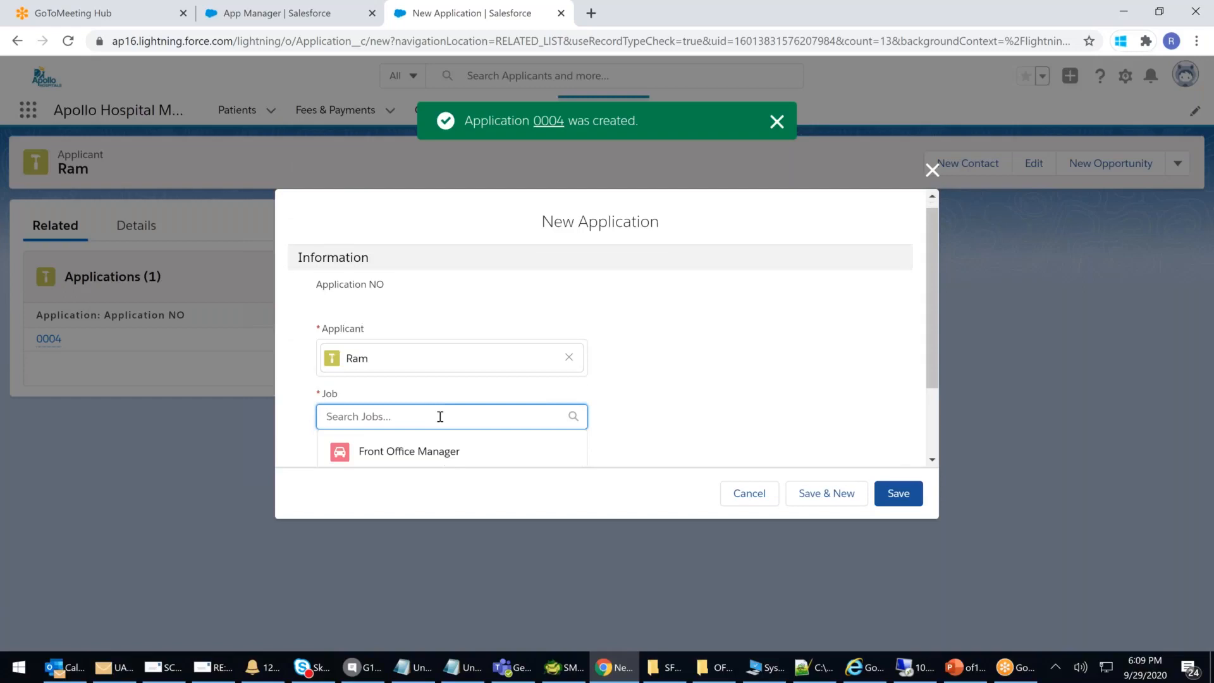
{"action": "scroll", "coordinate": [429, 411], "scroll_direction": "down", "scroll_amount": 2}
{"action": "left_click", "coordinate": [400, 412]}
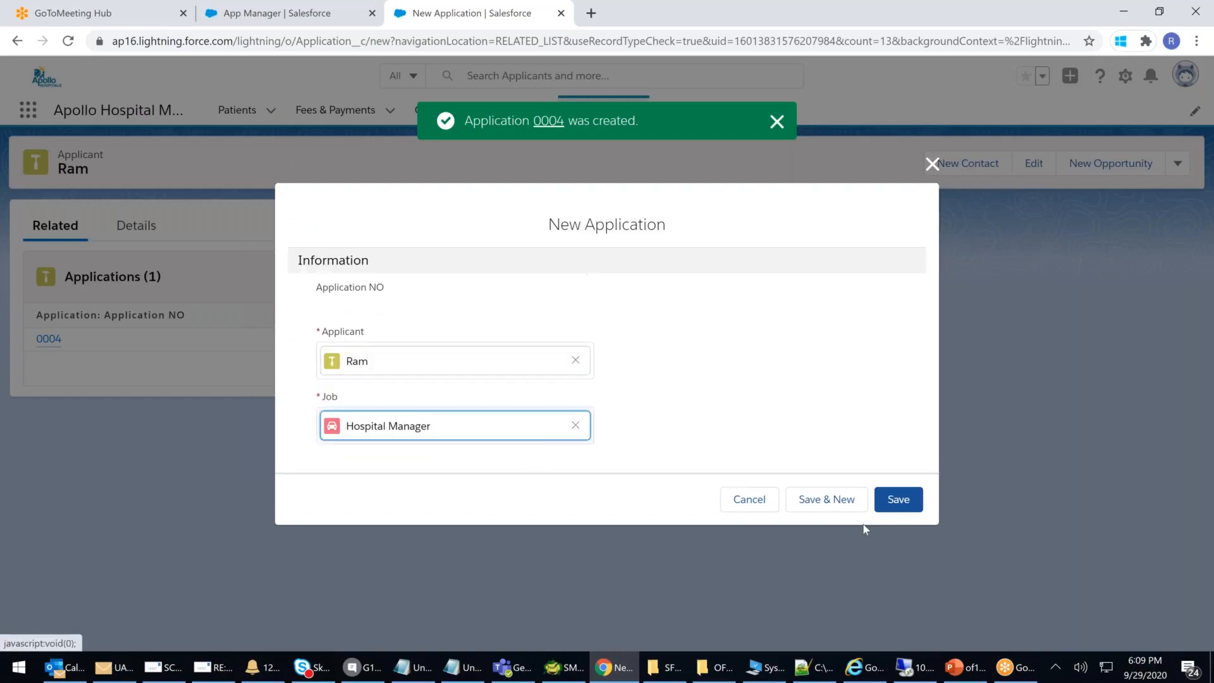
{"action": "left_click", "coordinate": [910, 508]}
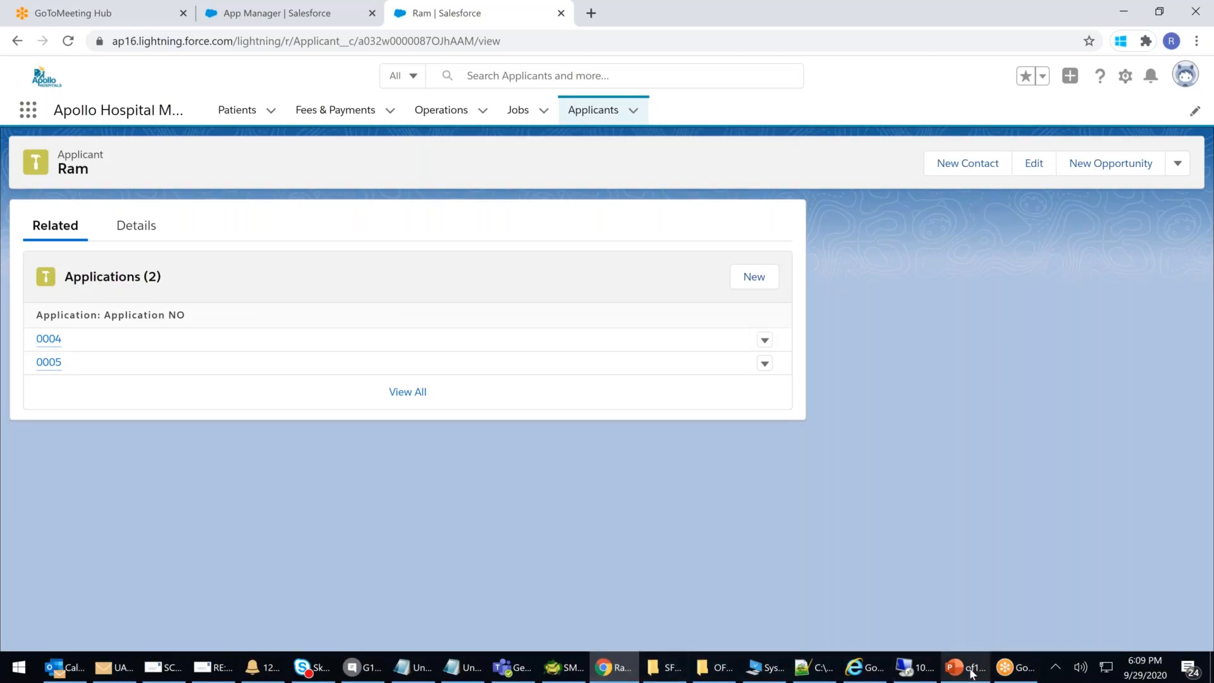
Check the PowerPoint slide for the third applicant's job link and return to the Salesforce applicants list
{"action": "left_click", "coordinate": [940, 623]}
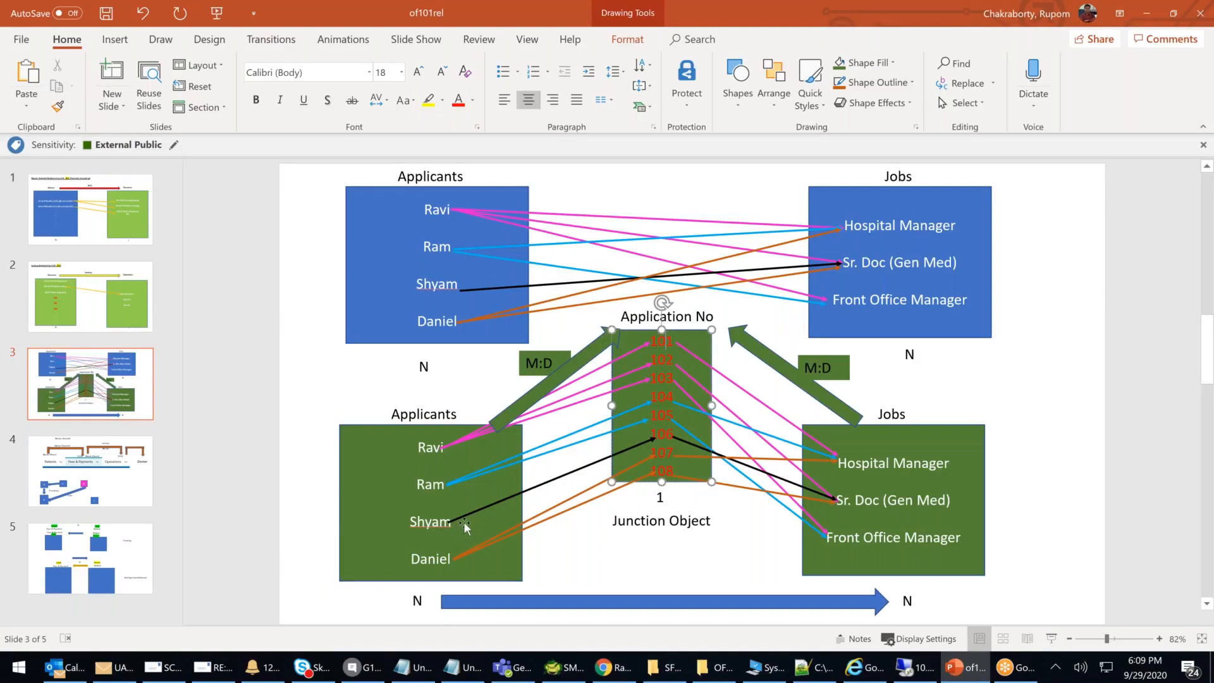
{"action": "left_click", "coordinate": [606, 666]}
{"action": "left_click", "coordinate": [593, 110]}
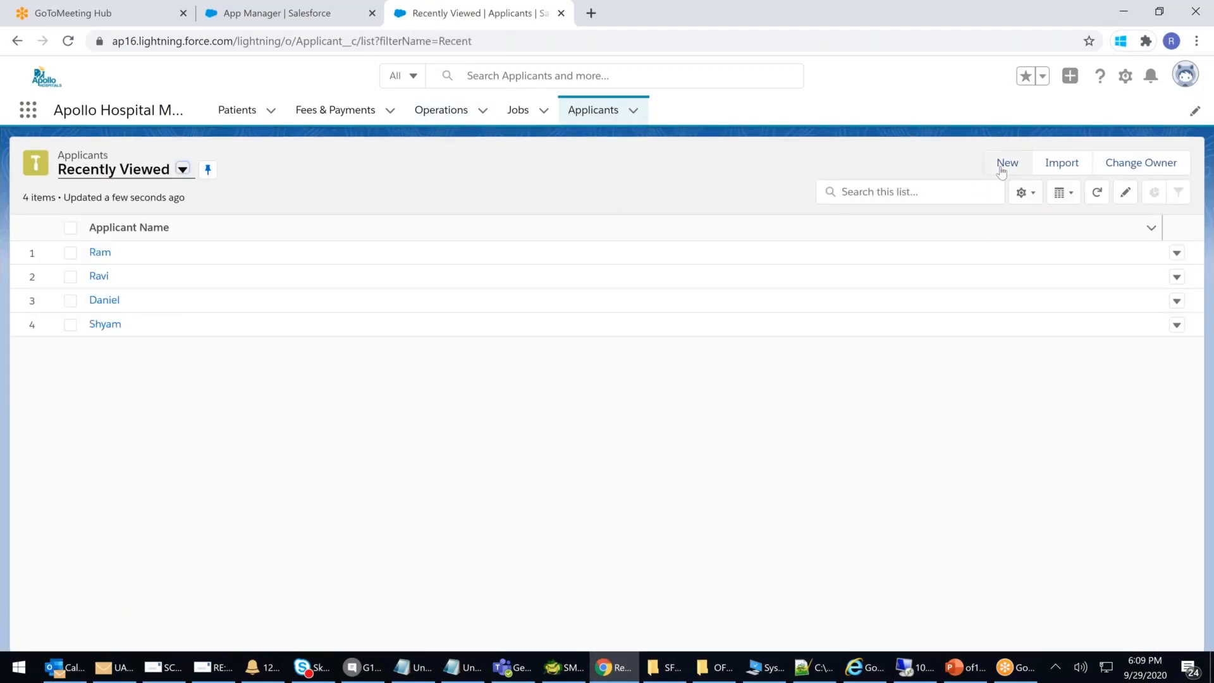
{"action": "left_click", "coordinate": [1007, 162]}
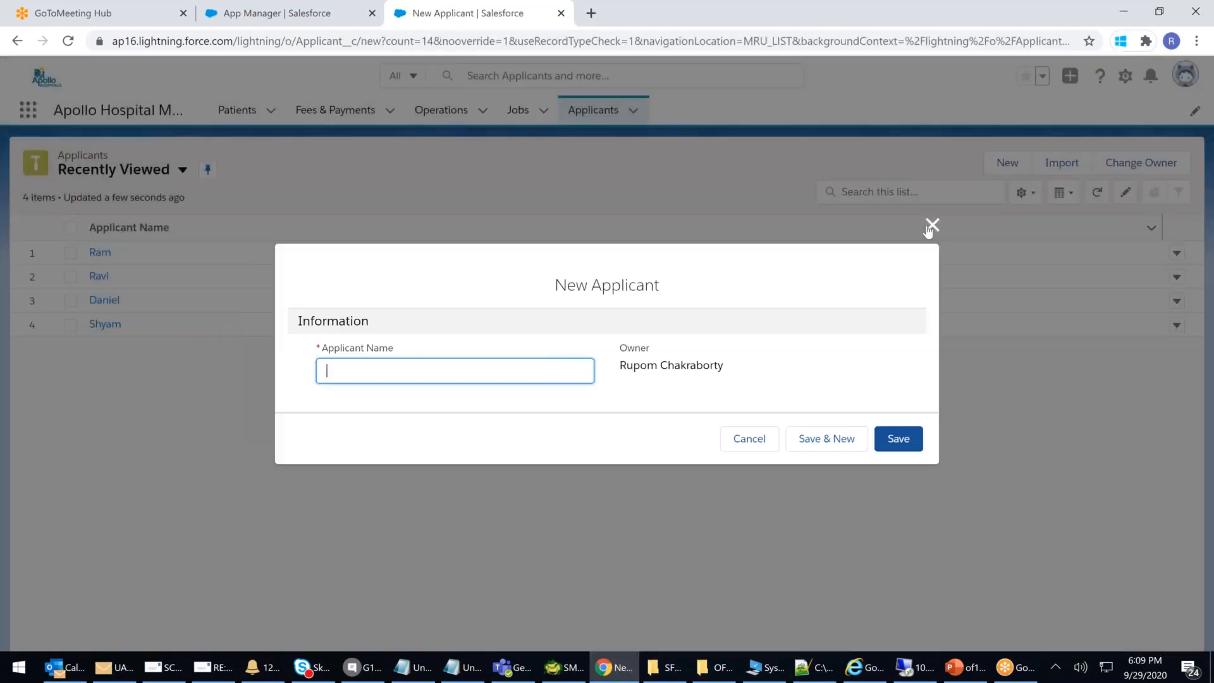
{"action": "key", "text": "Escape"}
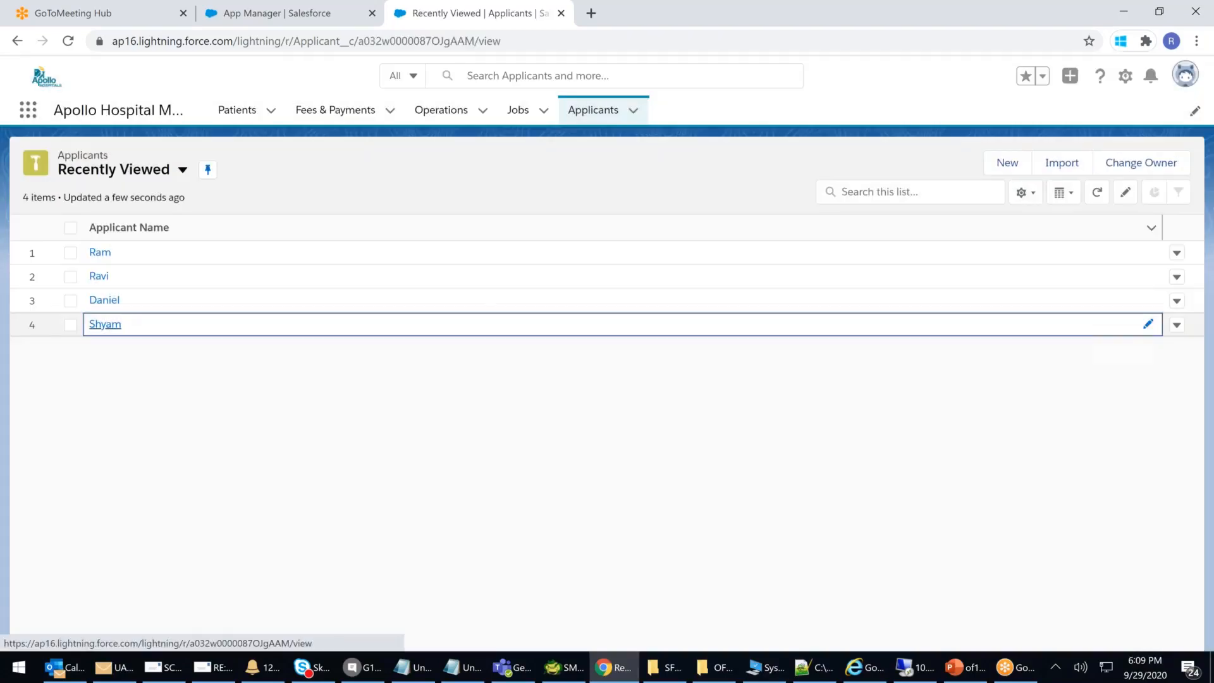
Create an application for the Sr. Doctor (Gen Med) job from the third applicant's related records
{"action": "left_click", "coordinate": [105, 324]}
{"action": "left_click", "coordinate": [55, 227]}
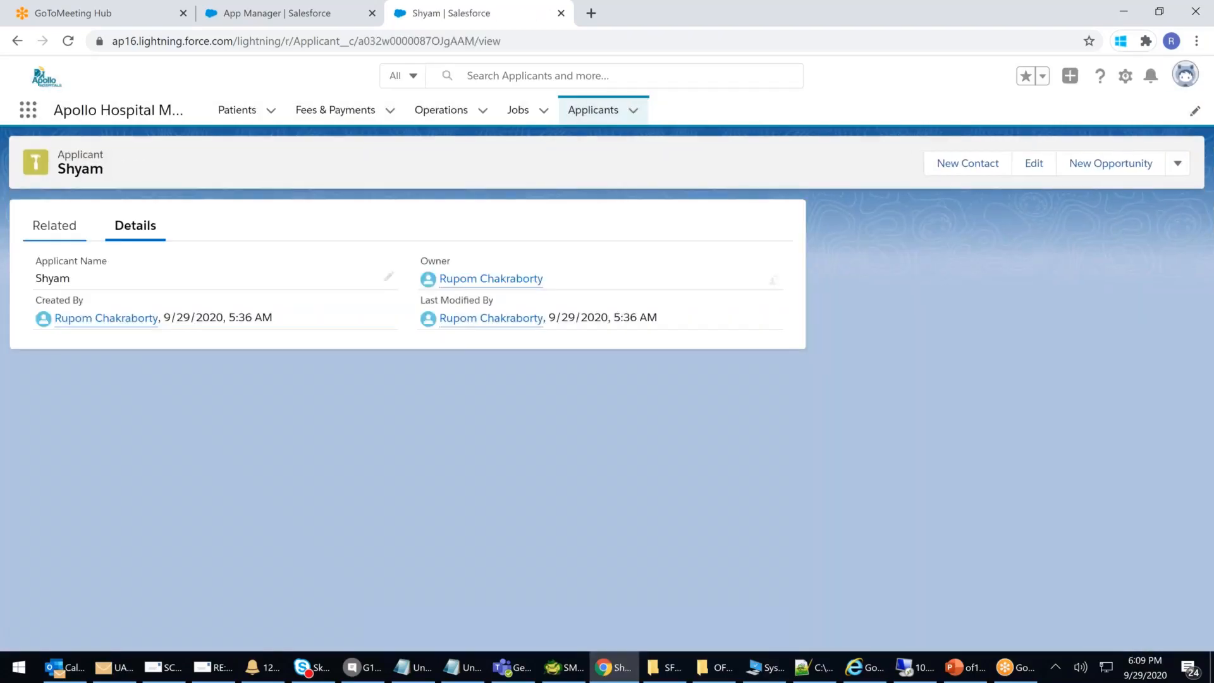
{"action": "left_click", "coordinate": [749, 281]}
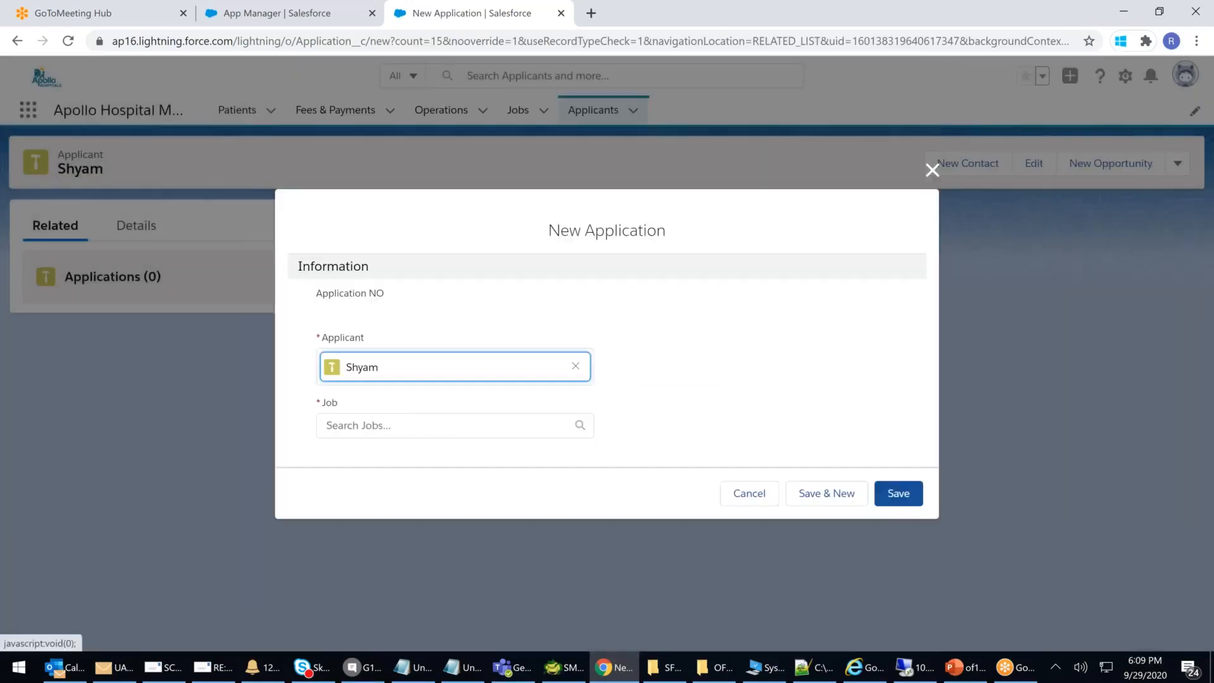
{"action": "left_click", "coordinate": [406, 417]}
{"action": "scroll", "coordinate": [422, 400], "scroll_direction": "down", "scroll_amount": 2}
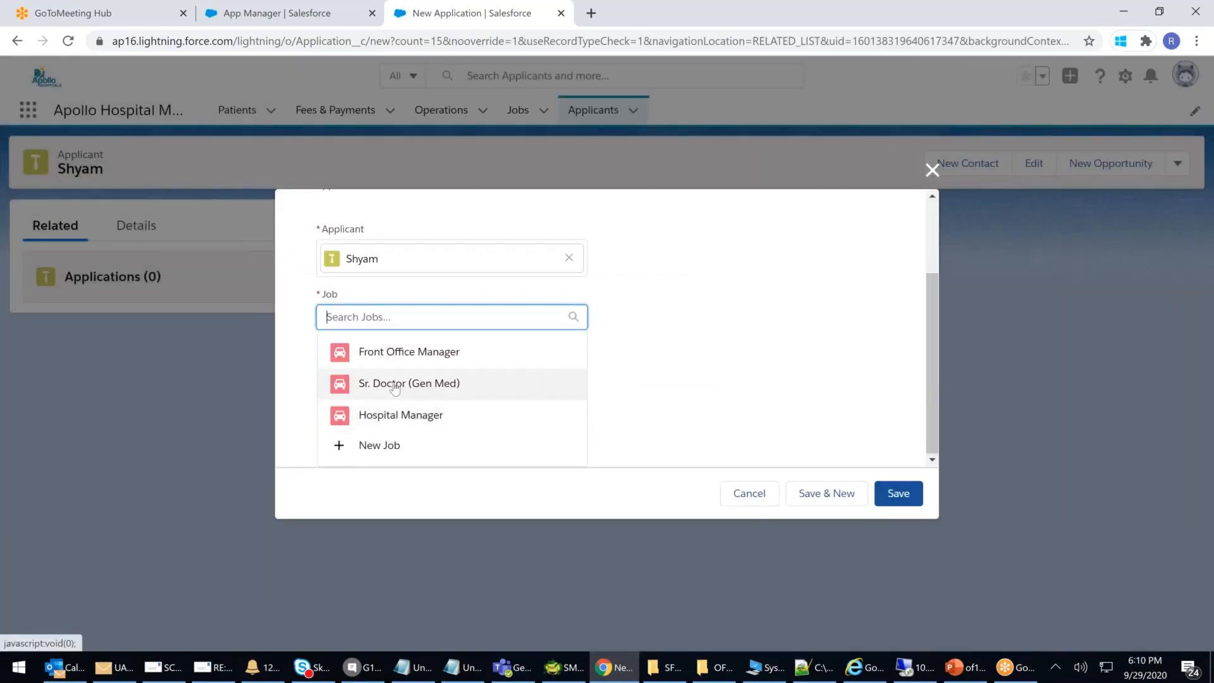
{"action": "left_click", "coordinate": [395, 383]}
{"action": "left_click", "coordinate": [898, 504]}
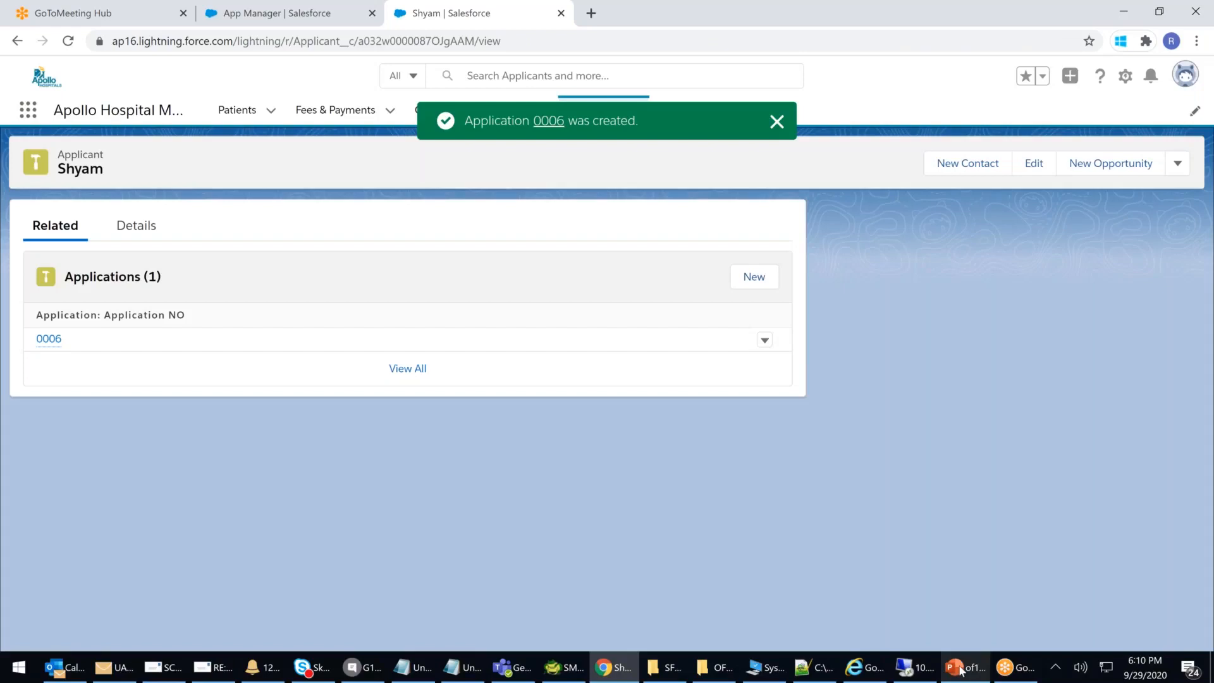
Check the PowerPoint slide for the fourth applicant's job links and start a new application from that applicant's related records in Salesforce
{"action": "left_click", "coordinate": [961, 671]}
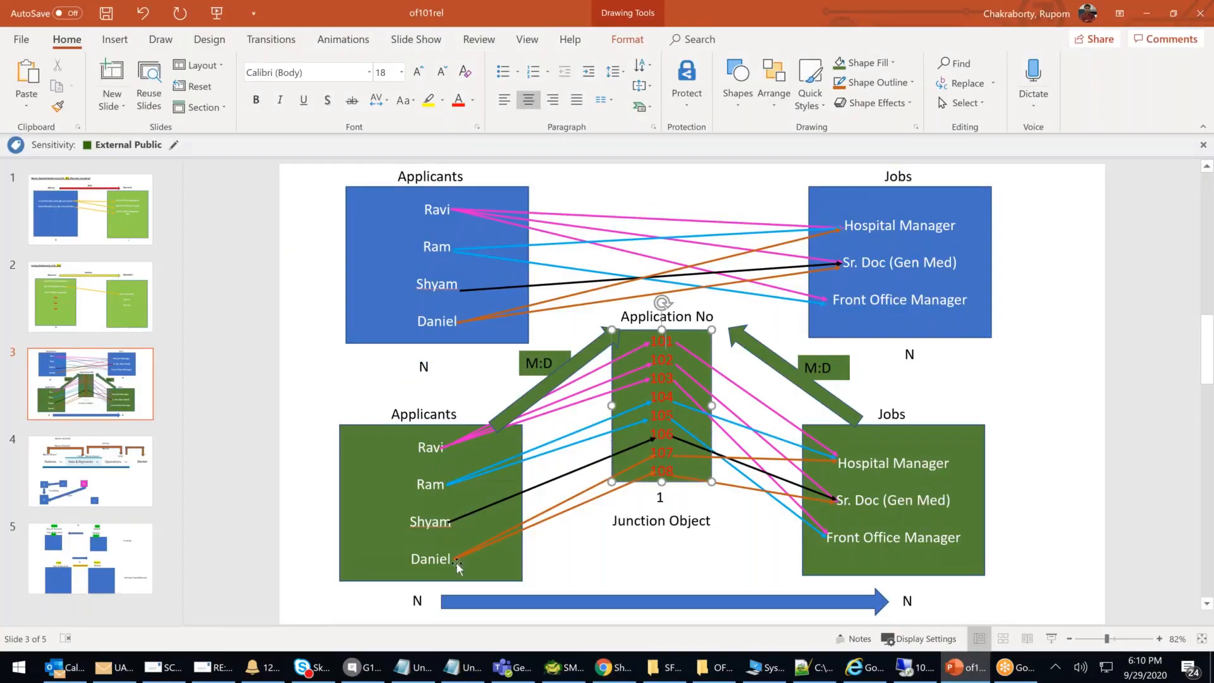
{"action": "left_click", "coordinate": [612, 667]}
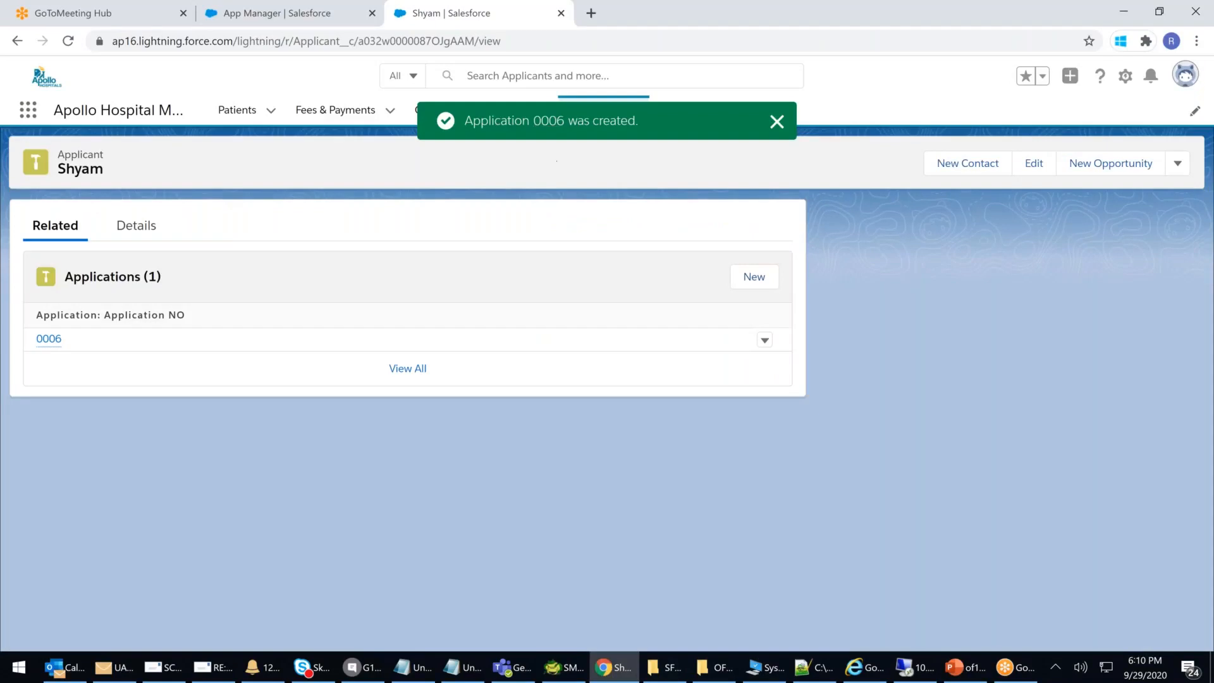
{"action": "left_click", "coordinate": [776, 121]}
{"action": "left_click", "coordinate": [517, 110]}
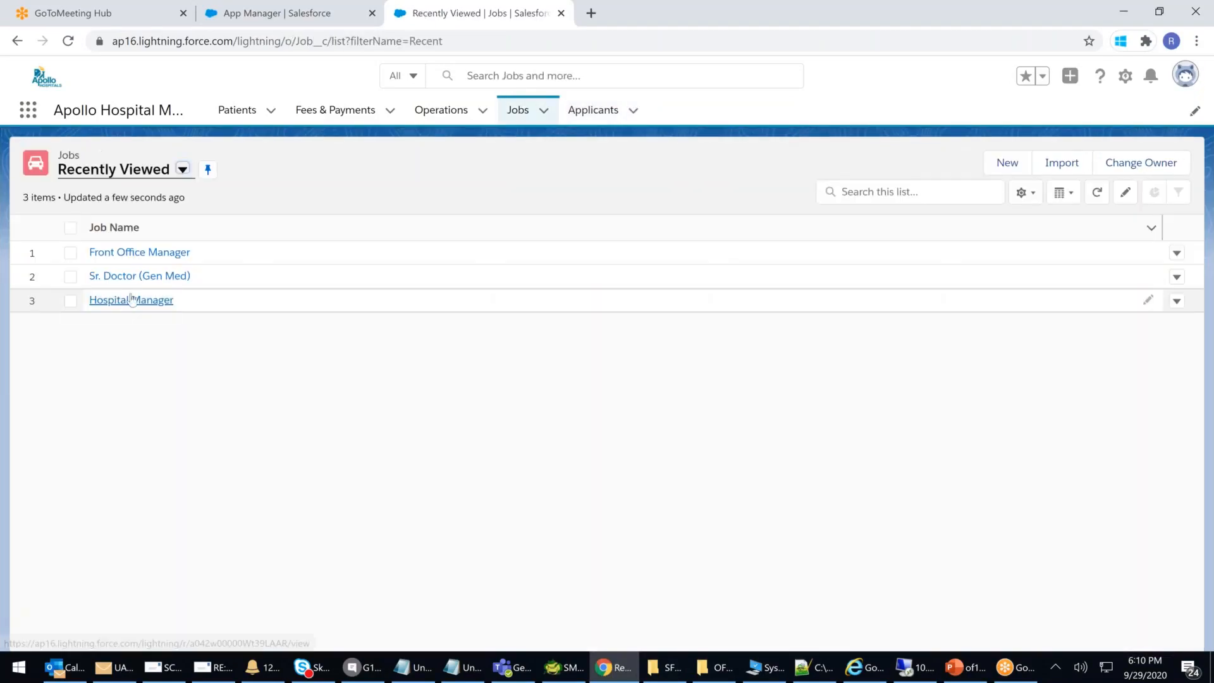
{"action": "left_click", "coordinate": [591, 112]}
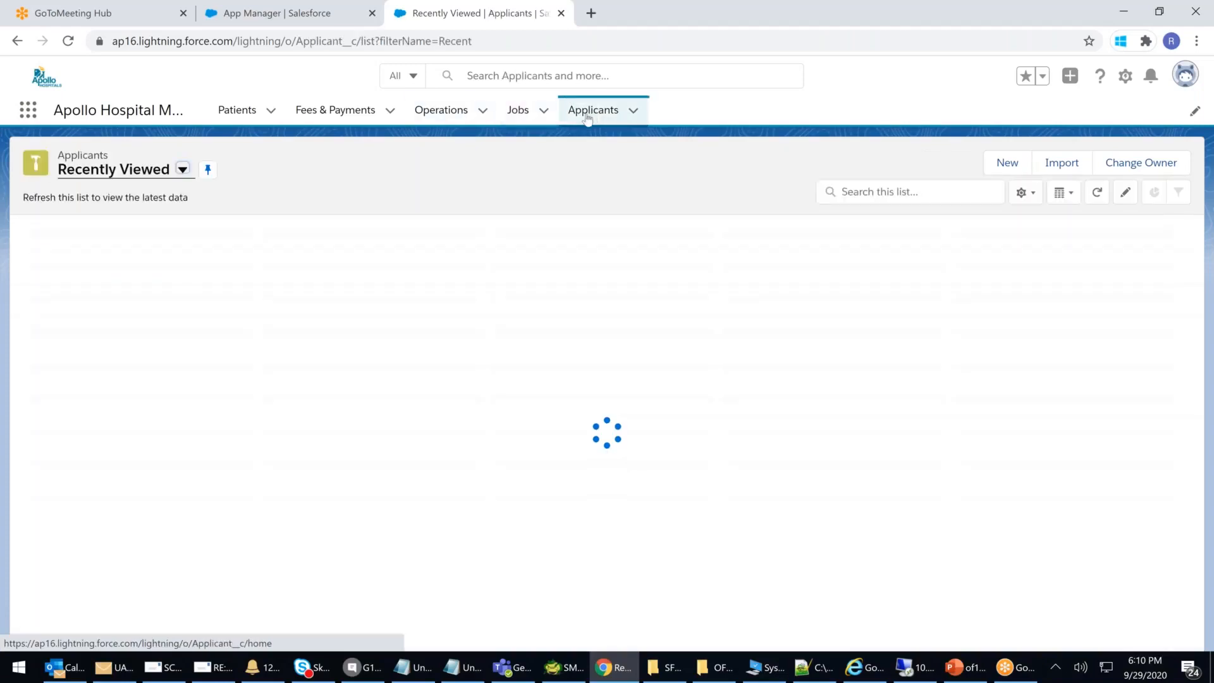
{"action": "left_click", "coordinate": [105, 324]}
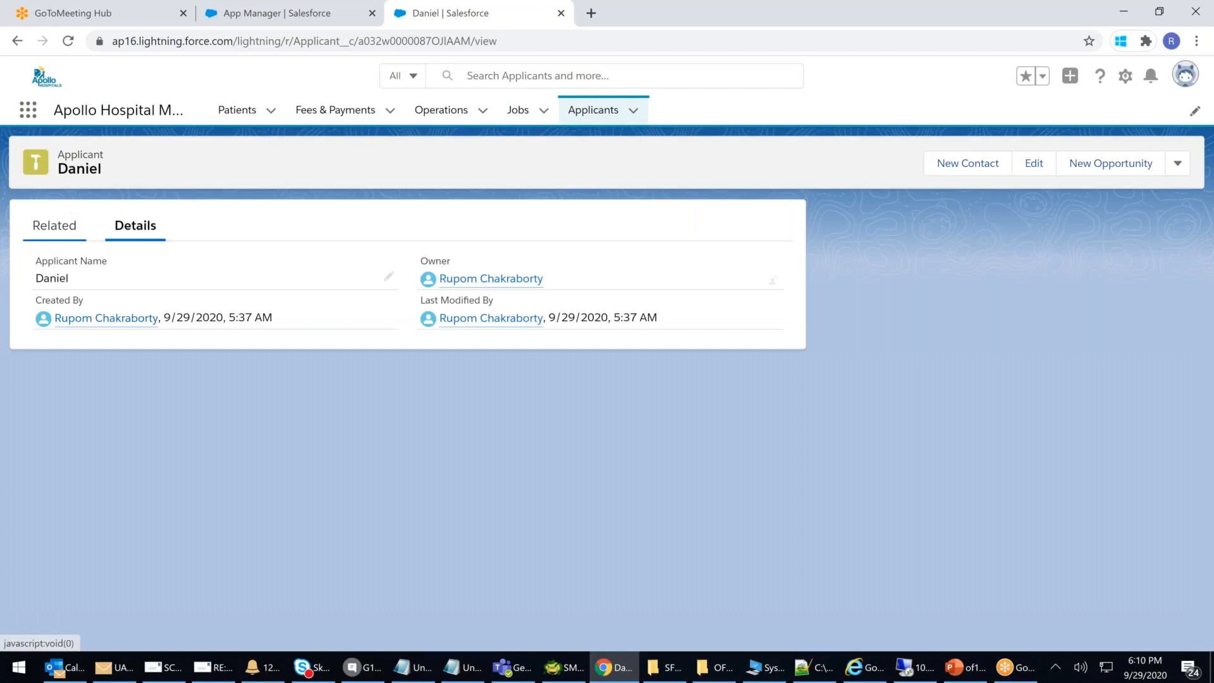
{"action": "left_click", "coordinate": [54, 225]}
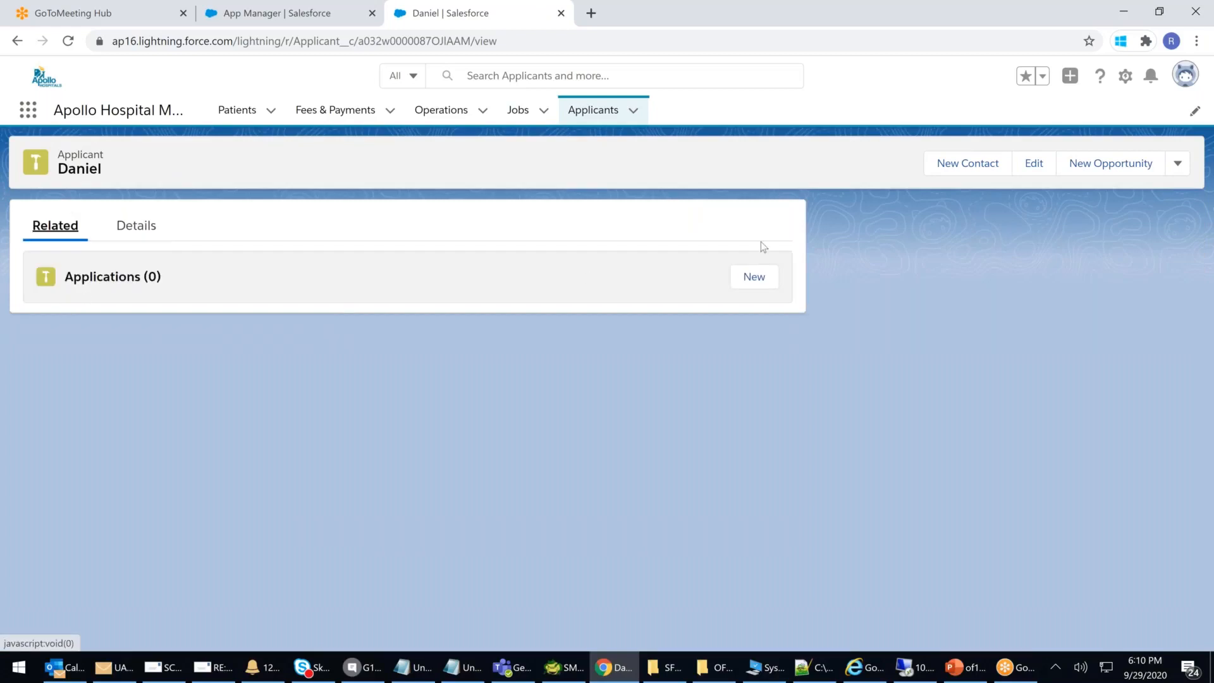
{"action": "left_click", "coordinate": [754, 276]}
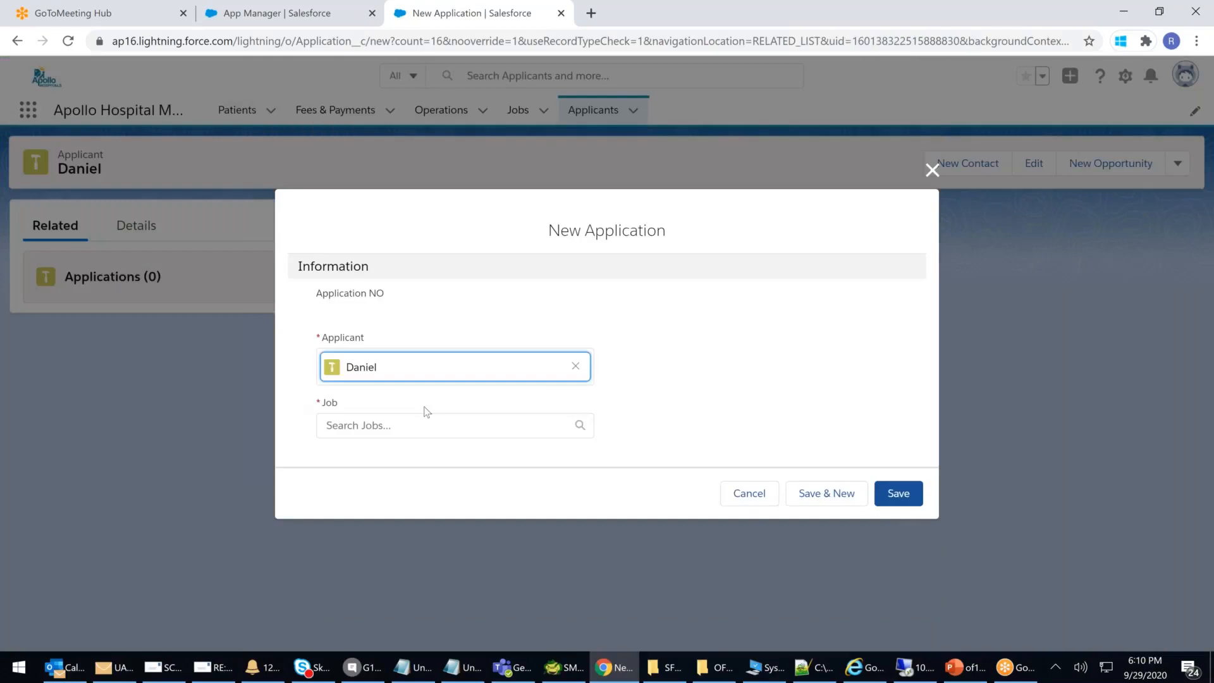
Recheck the slide's job links and create two applications for the fourth applicant, both for Sr. Doctor (Gen Med)
{"action": "left_click", "coordinate": [408, 416]}
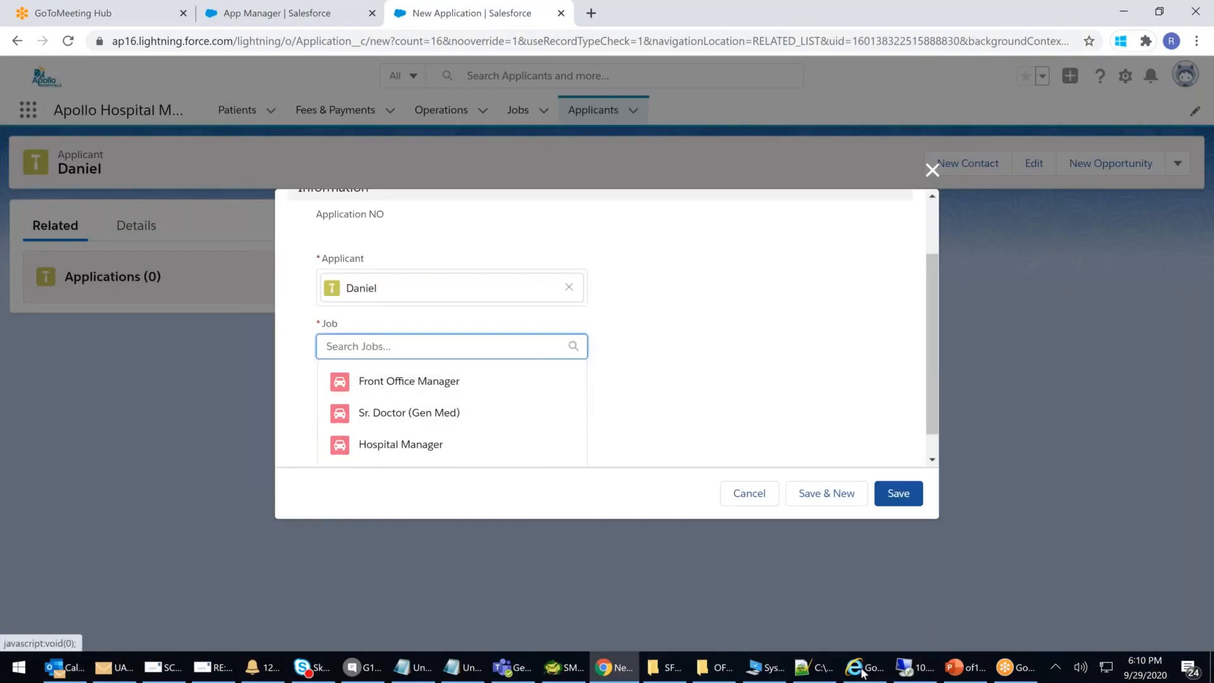
{"action": "left_click", "coordinate": [972, 670]}
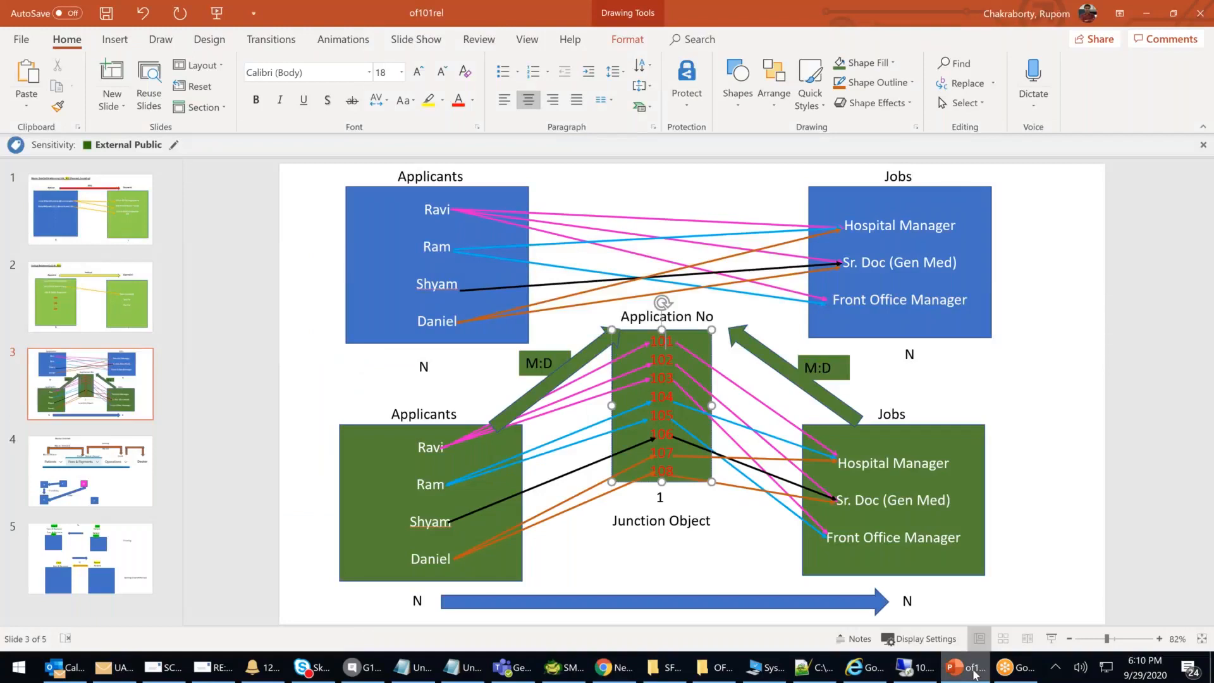
{"action": "left_click", "coordinate": [973, 675]}
{"action": "left_click", "coordinate": [406, 412]}
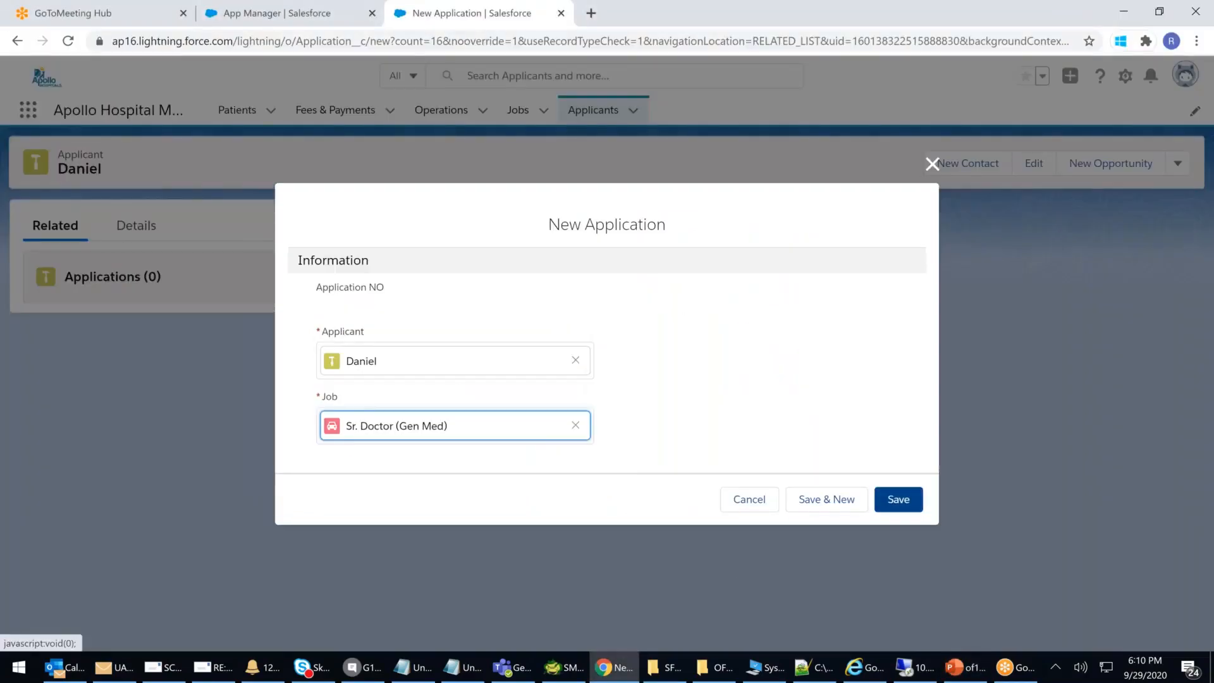
{"action": "left_click", "coordinate": [850, 500]}
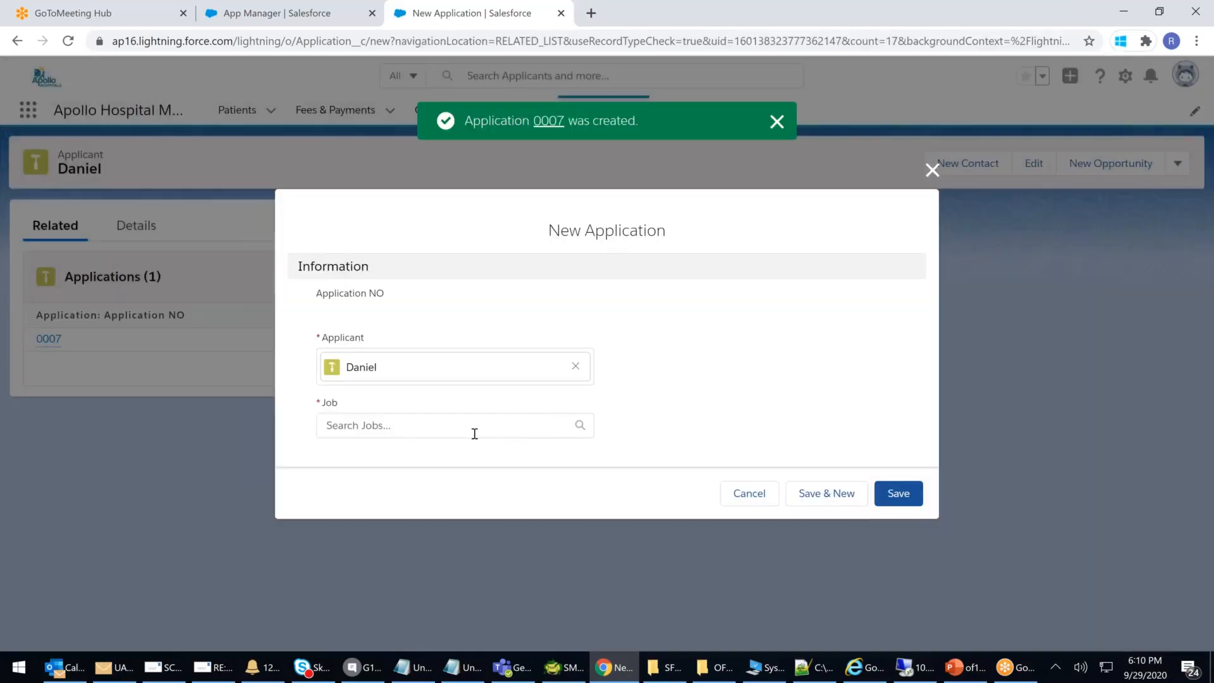
{"action": "left_click", "coordinate": [471, 435]}
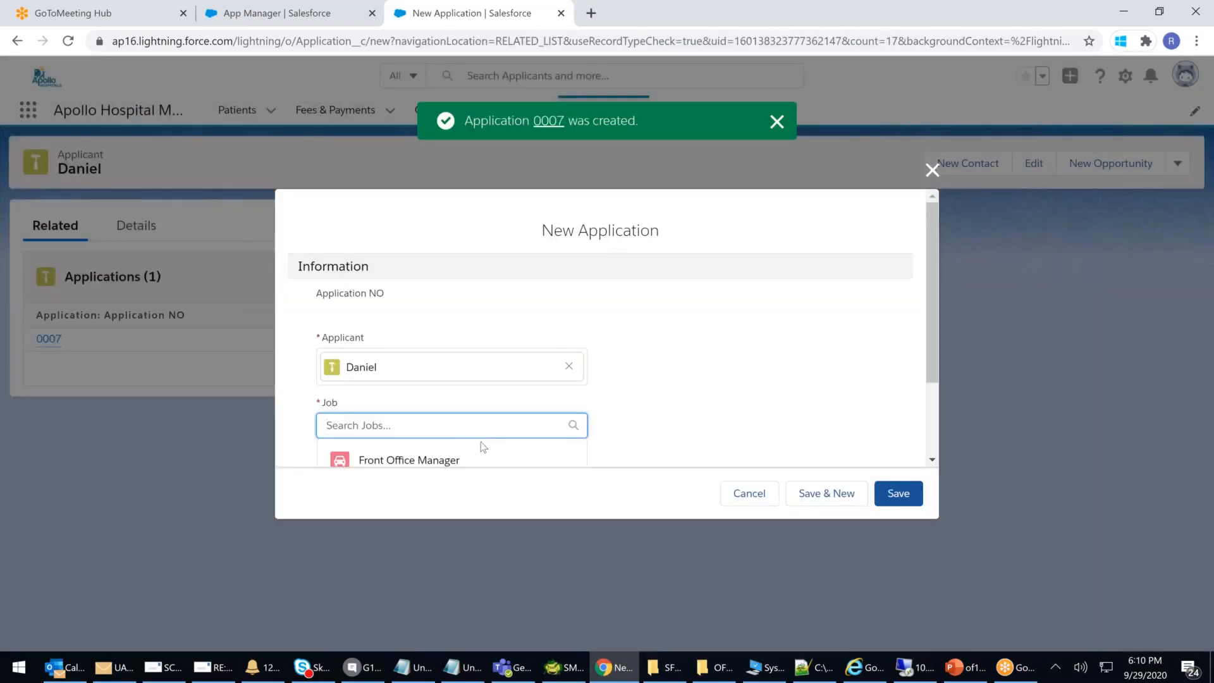
{"action": "left_click", "coordinate": [417, 387]}
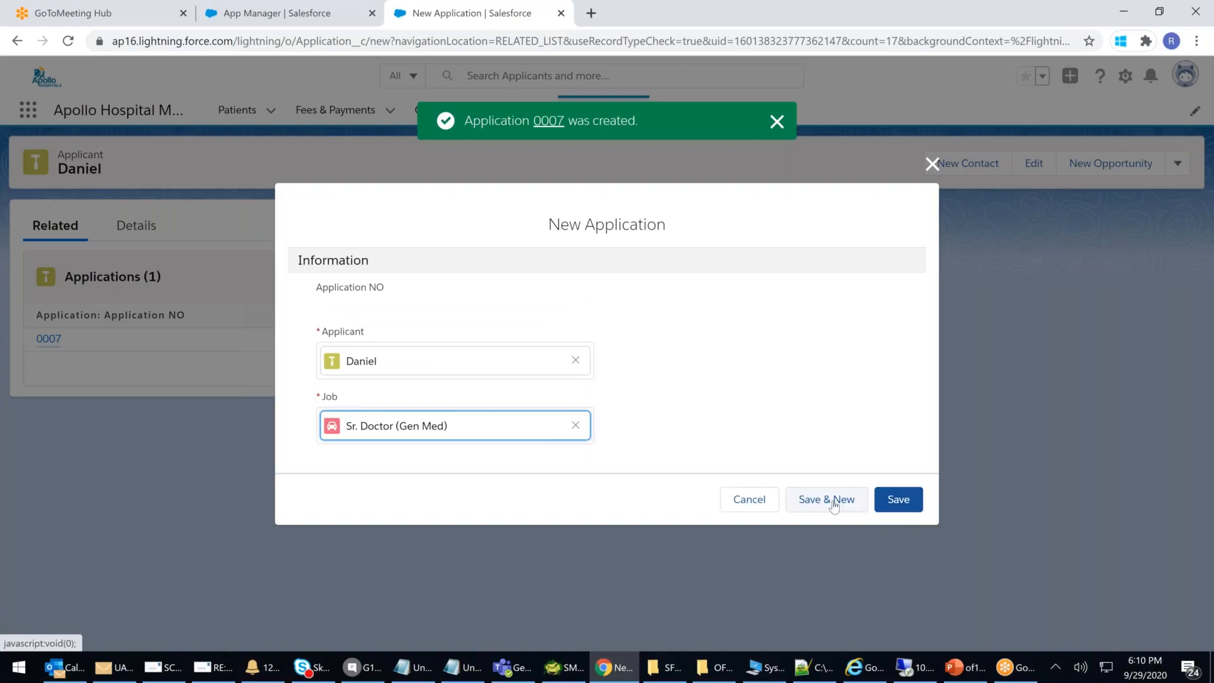
{"action": "left_click", "coordinate": [895, 504]}
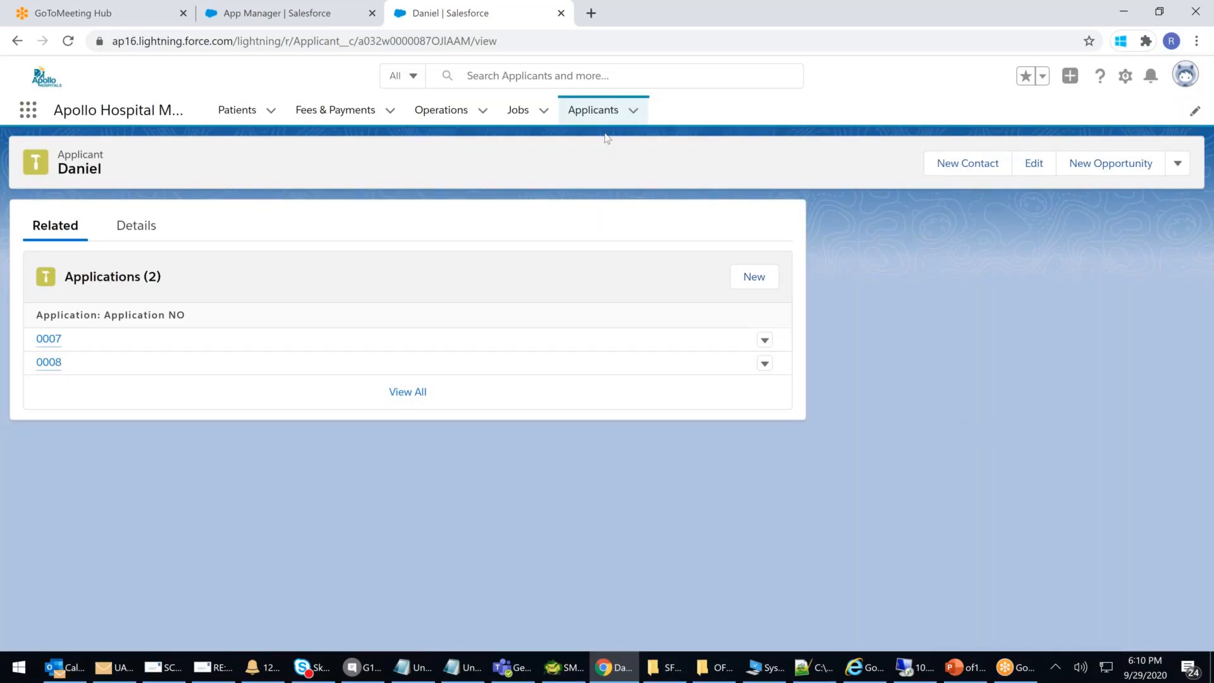
Review the Applicants, Jobs, Patients and Fees & Payments record lists, and switch to the PowerPoint relationship slide
{"action": "left_click", "coordinate": [582, 111]}
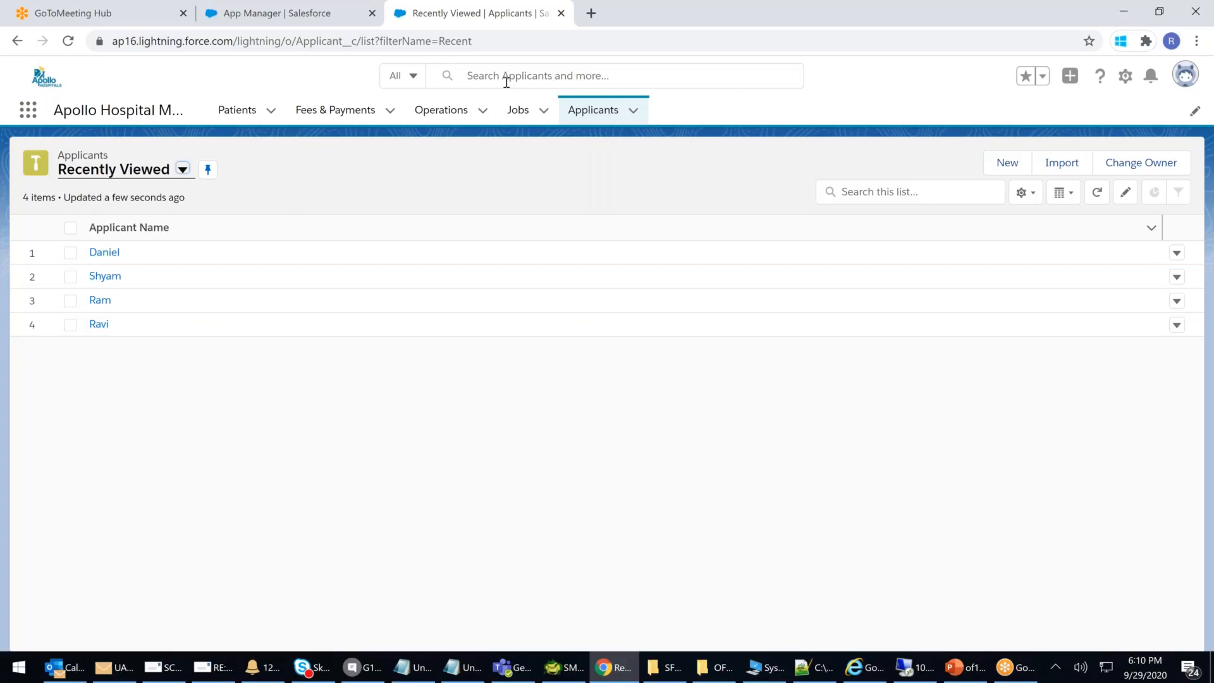
{"action": "left_click", "coordinate": [520, 112]}
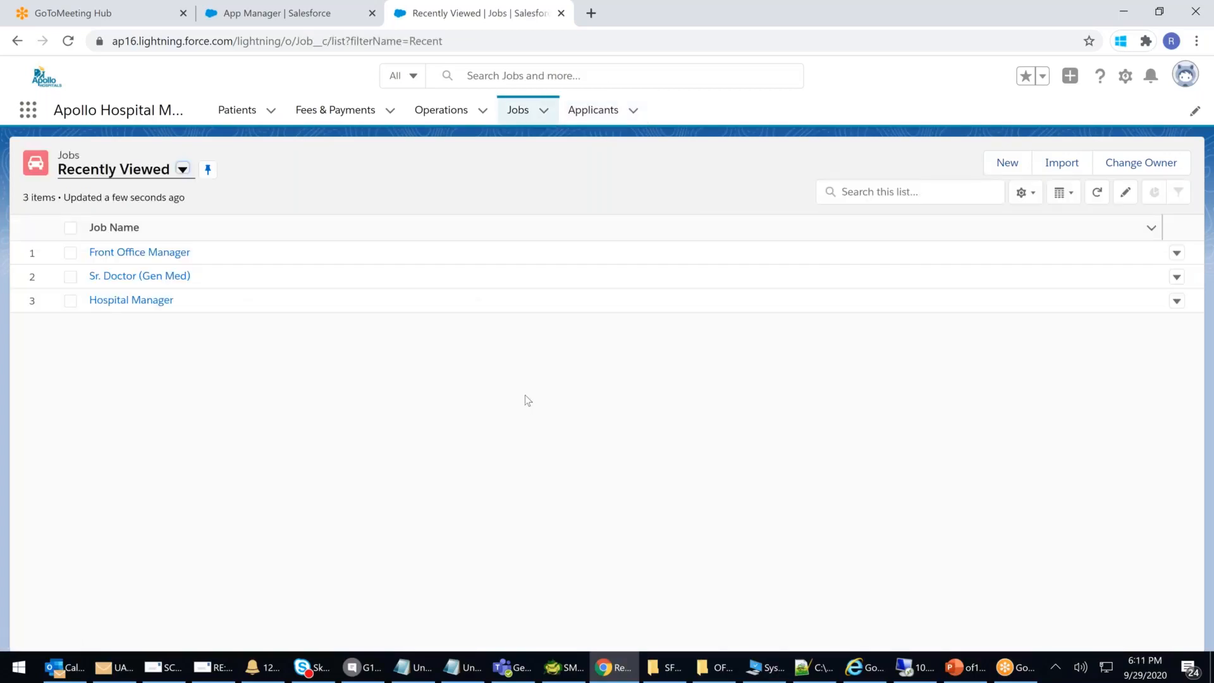
{"action": "left_click", "coordinate": [252, 112]}
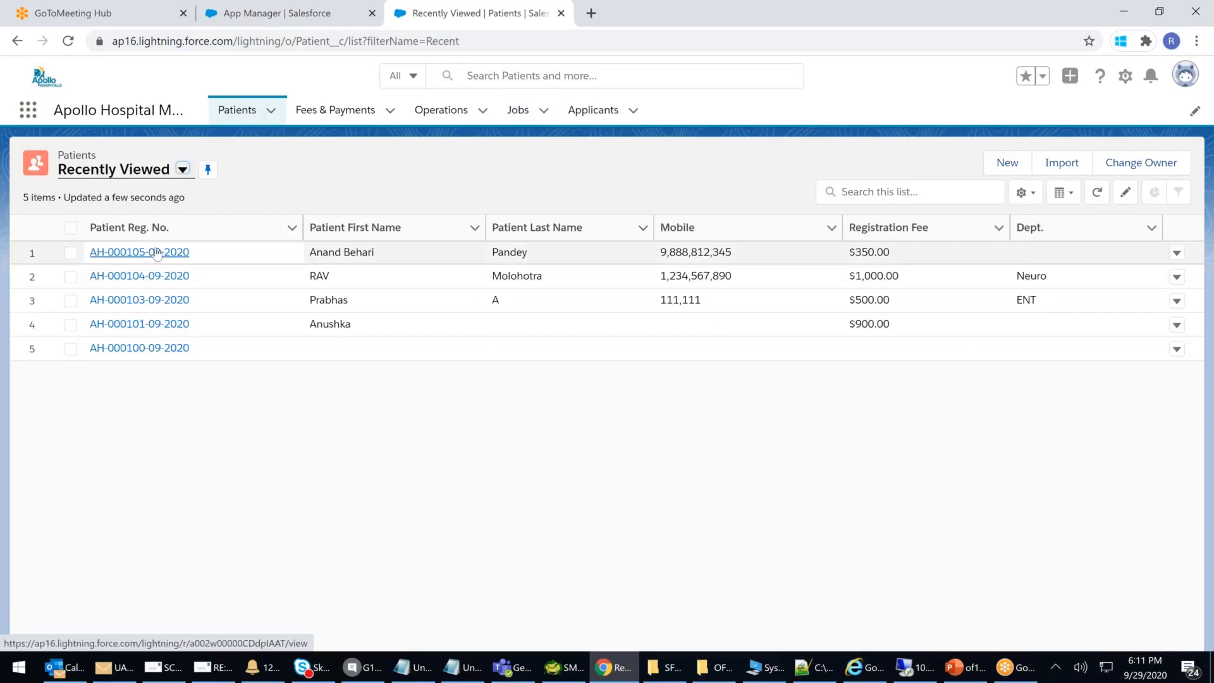
{"action": "left_click", "coordinate": [330, 111]}
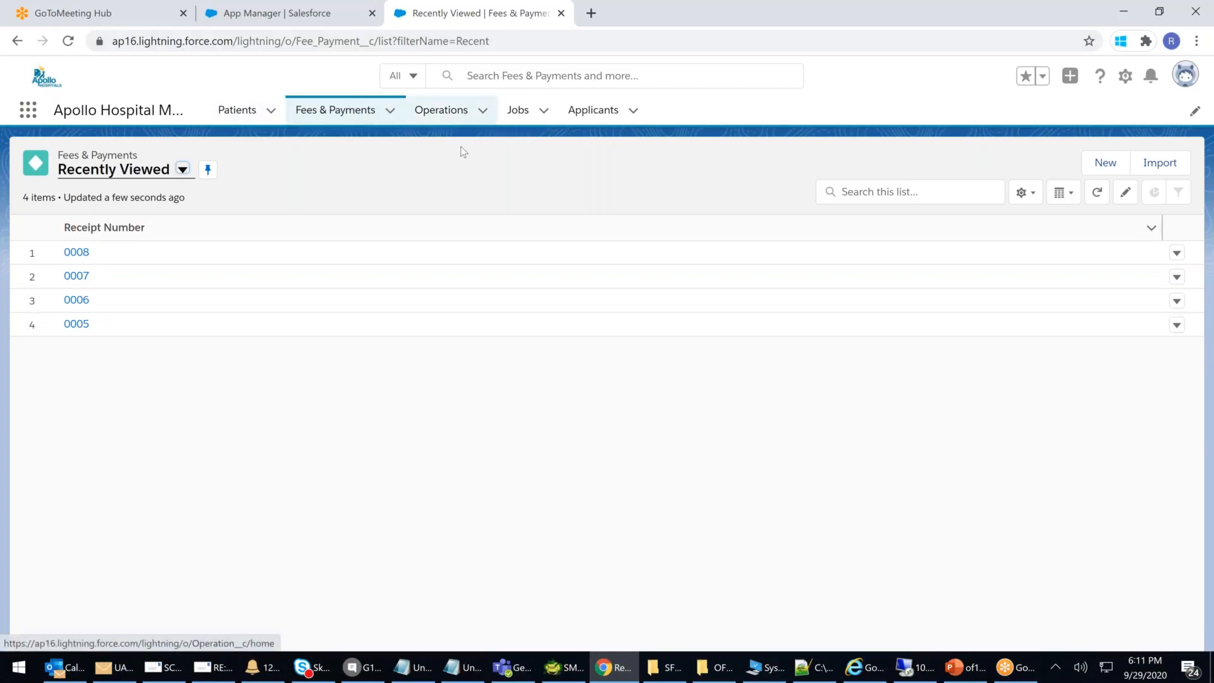
{"action": "left_click", "coordinate": [524, 114]}
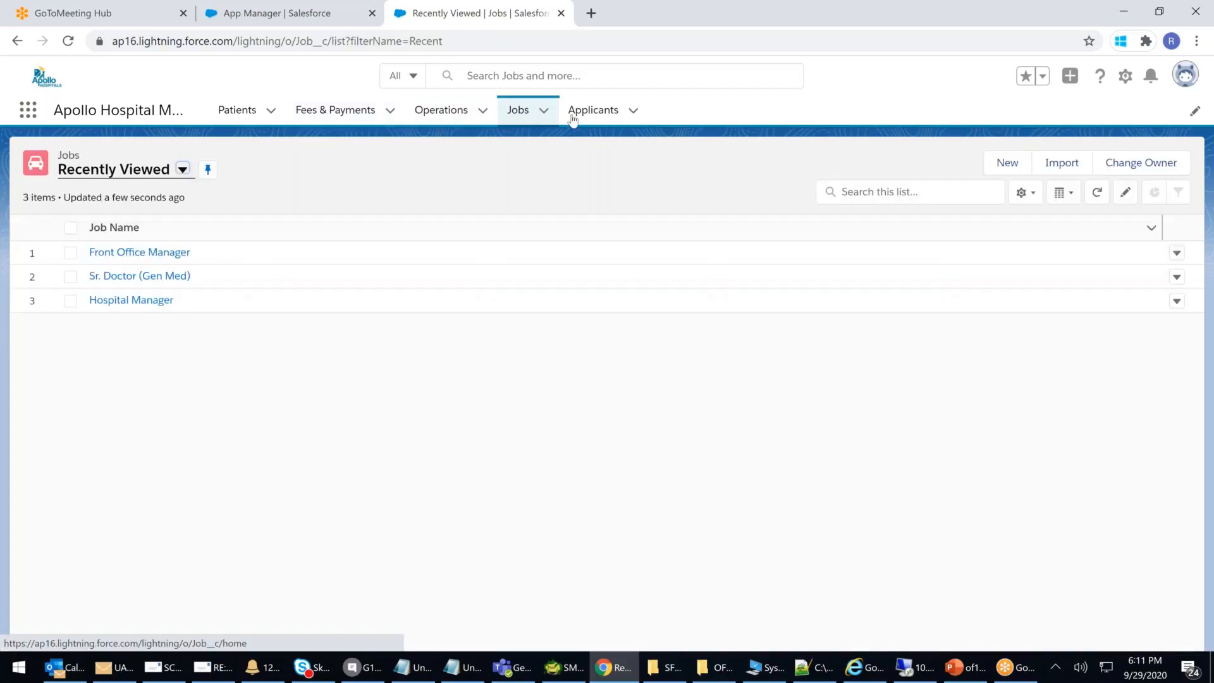
{"action": "left_click", "coordinate": [591, 117]}
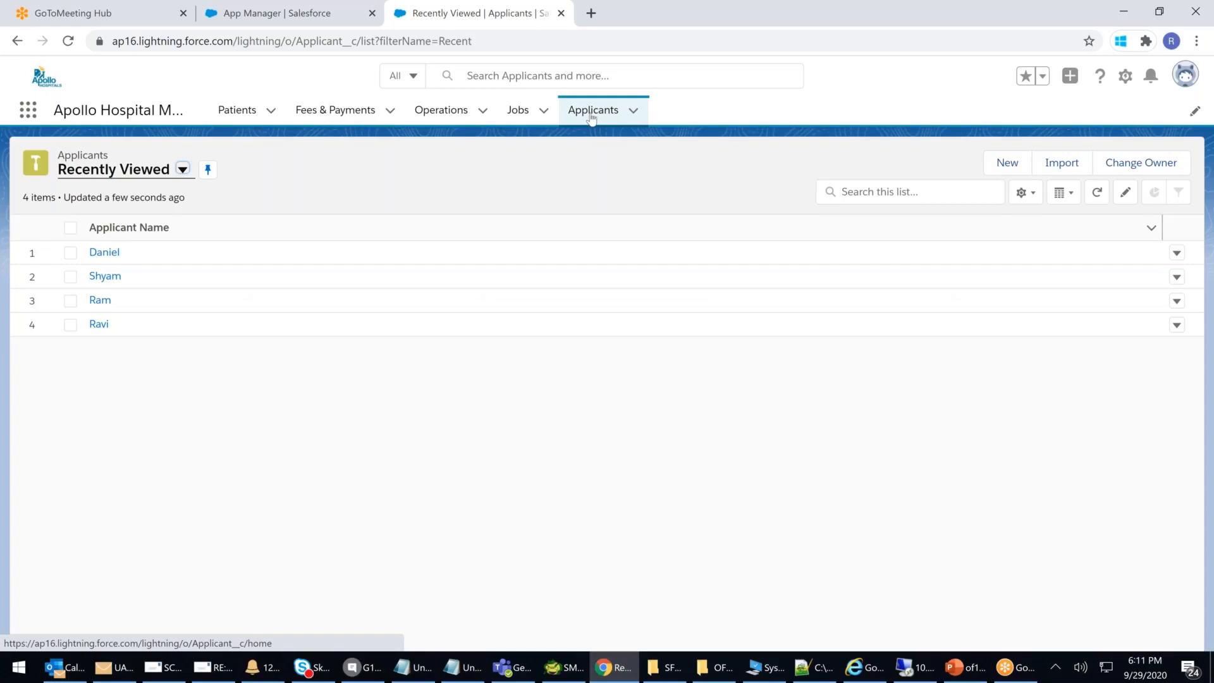
{"action": "left_click", "coordinate": [965, 669]}
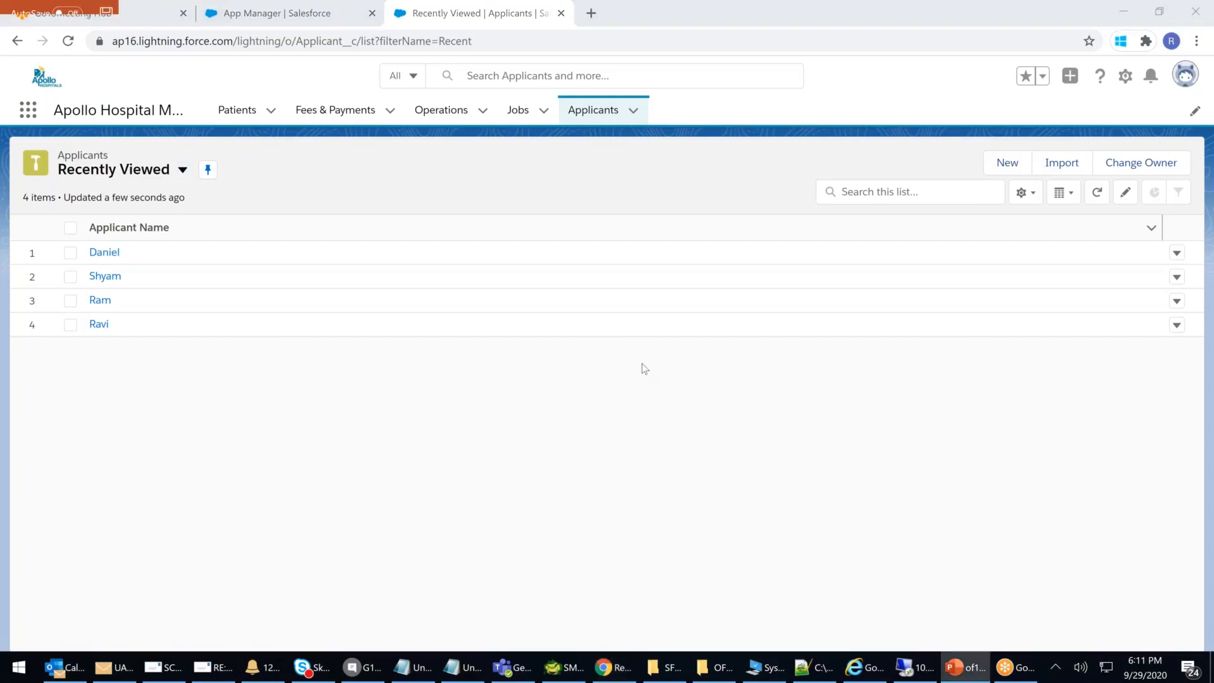